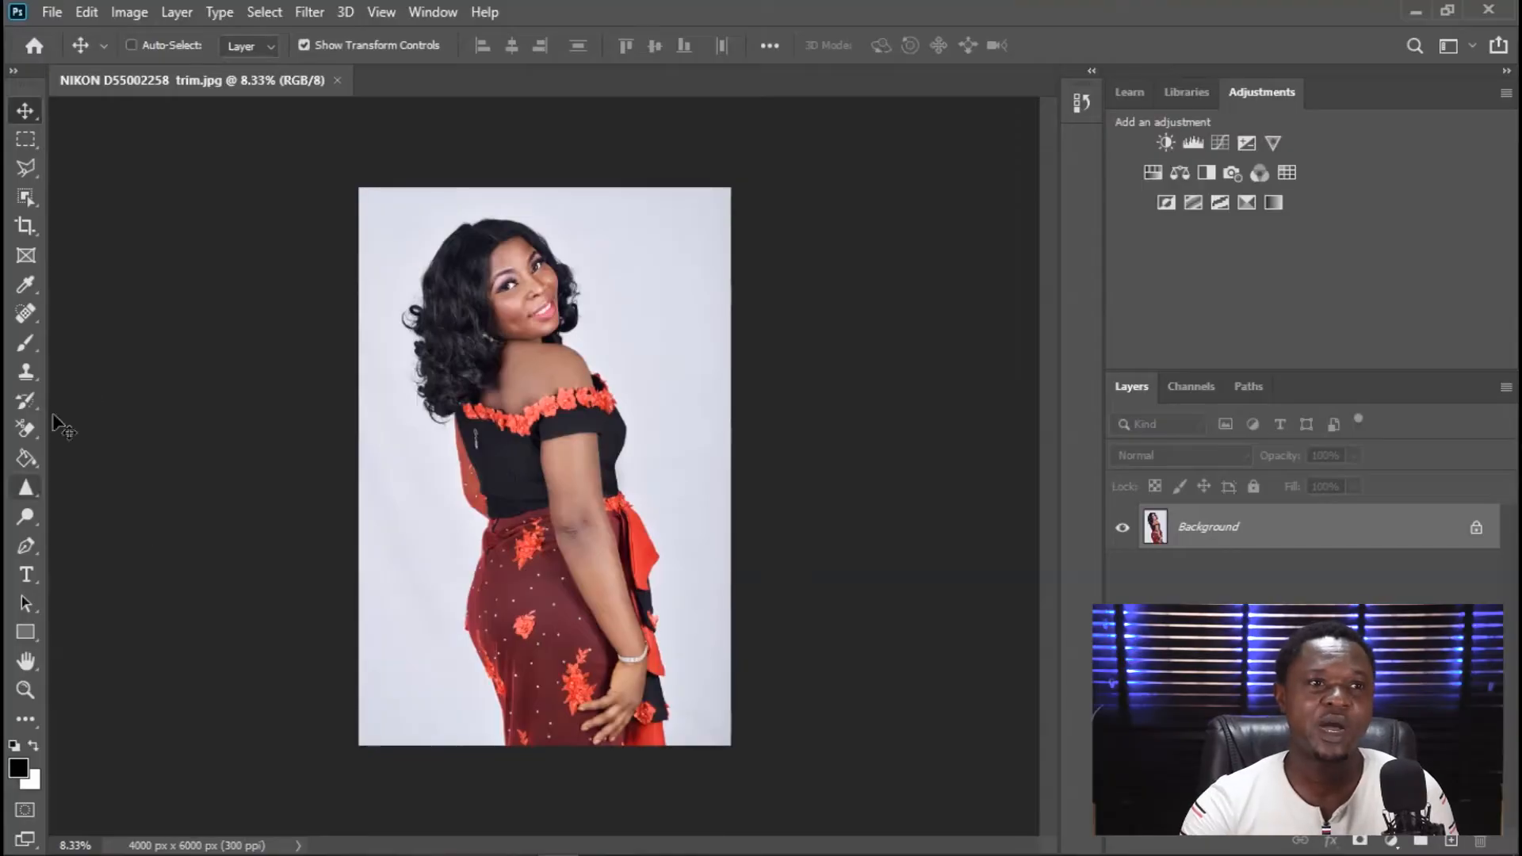
Try selecting the woman by framing her with the Object Selection tool in Rectangle mode, and clear the selection.
{"action": "left_click", "coordinate": [20, 193]}
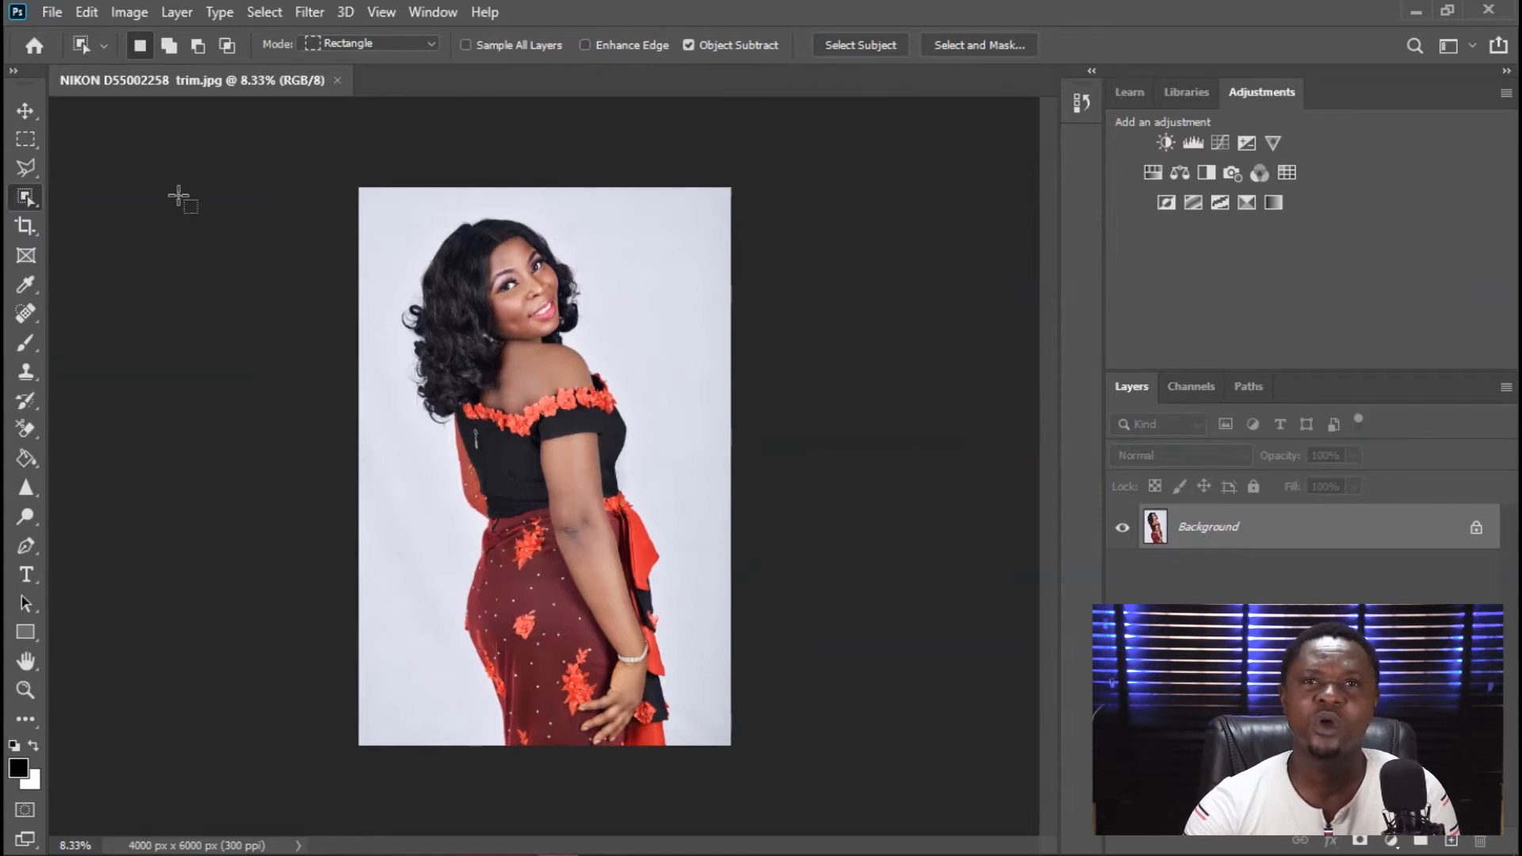
{"action": "right_click", "coordinate": [26, 198]}
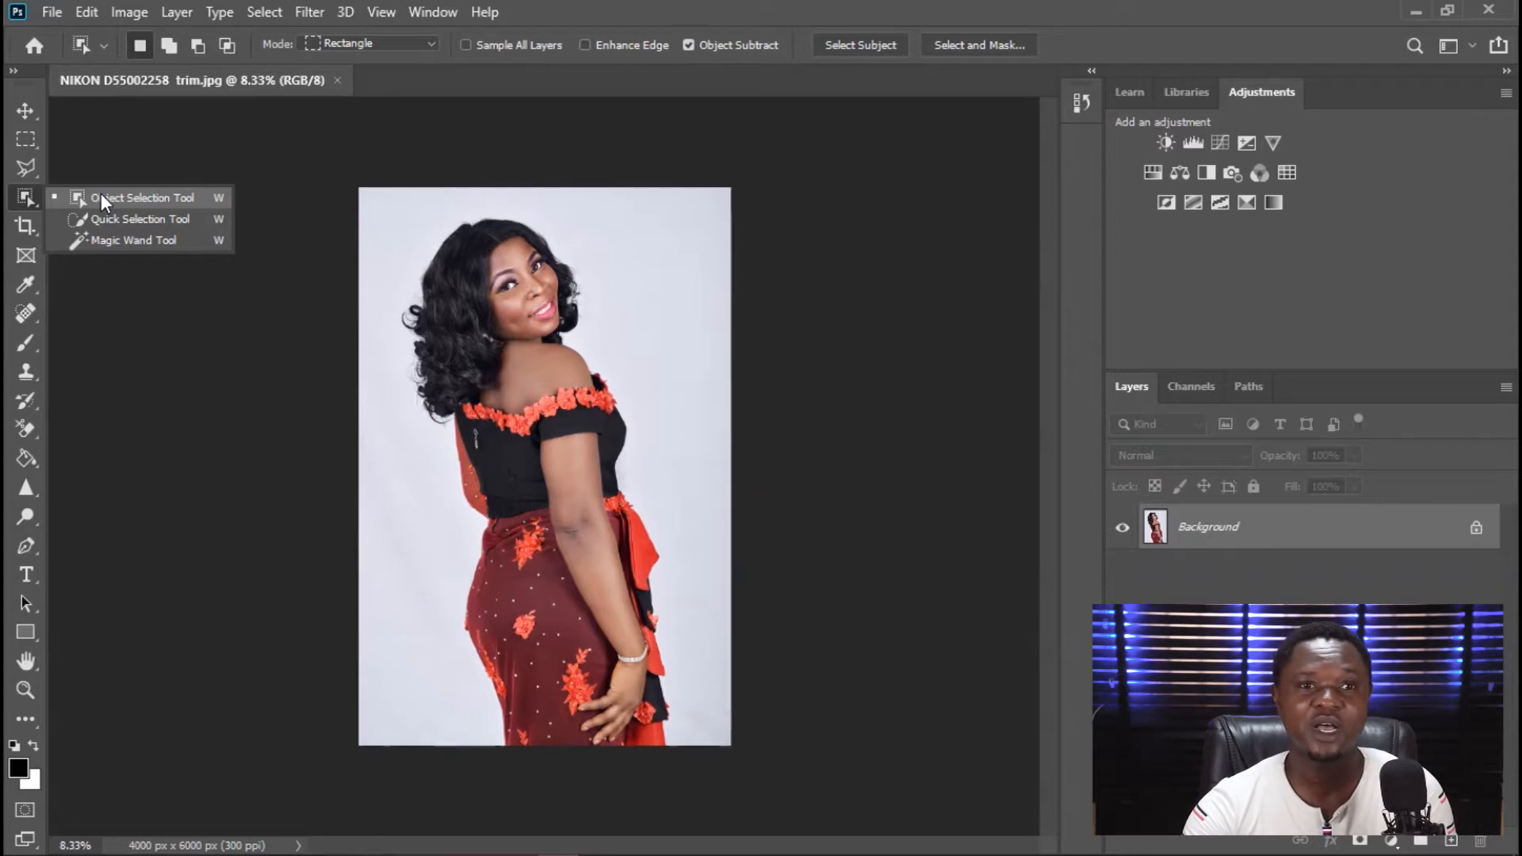
{"action": "left_click", "coordinate": [102, 198]}
{"action": "left_click_drag", "start_coordinate": [394, 182], "coordinate": [702, 746]}
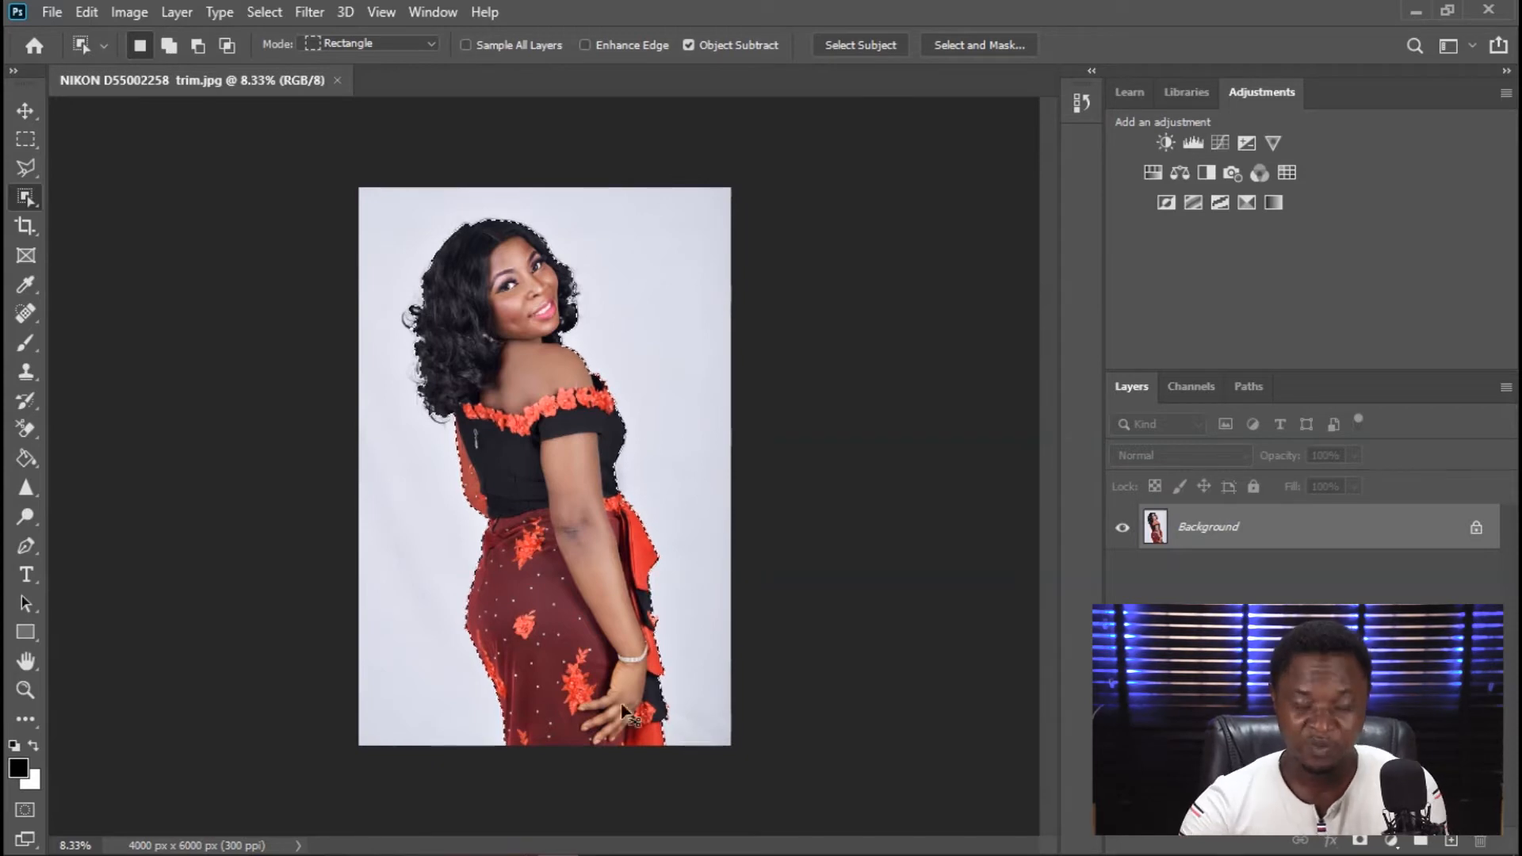
{"action": "scroll", "coordinate": [595, 520], "scroll_direction": "up", "scroll_amount": 3}
{"action": "left_click_drag", "start_coordinate": [521, 347], "coordinate": [595, 503]}
{"action": "scroll", "coordinate": [754, 551], "scroll_direction": "down", "scroll_amount": 2}
{"action": "scroll", "coordinate": [764, 562], "scroll_direction": "down", "scroll_amount": 1}
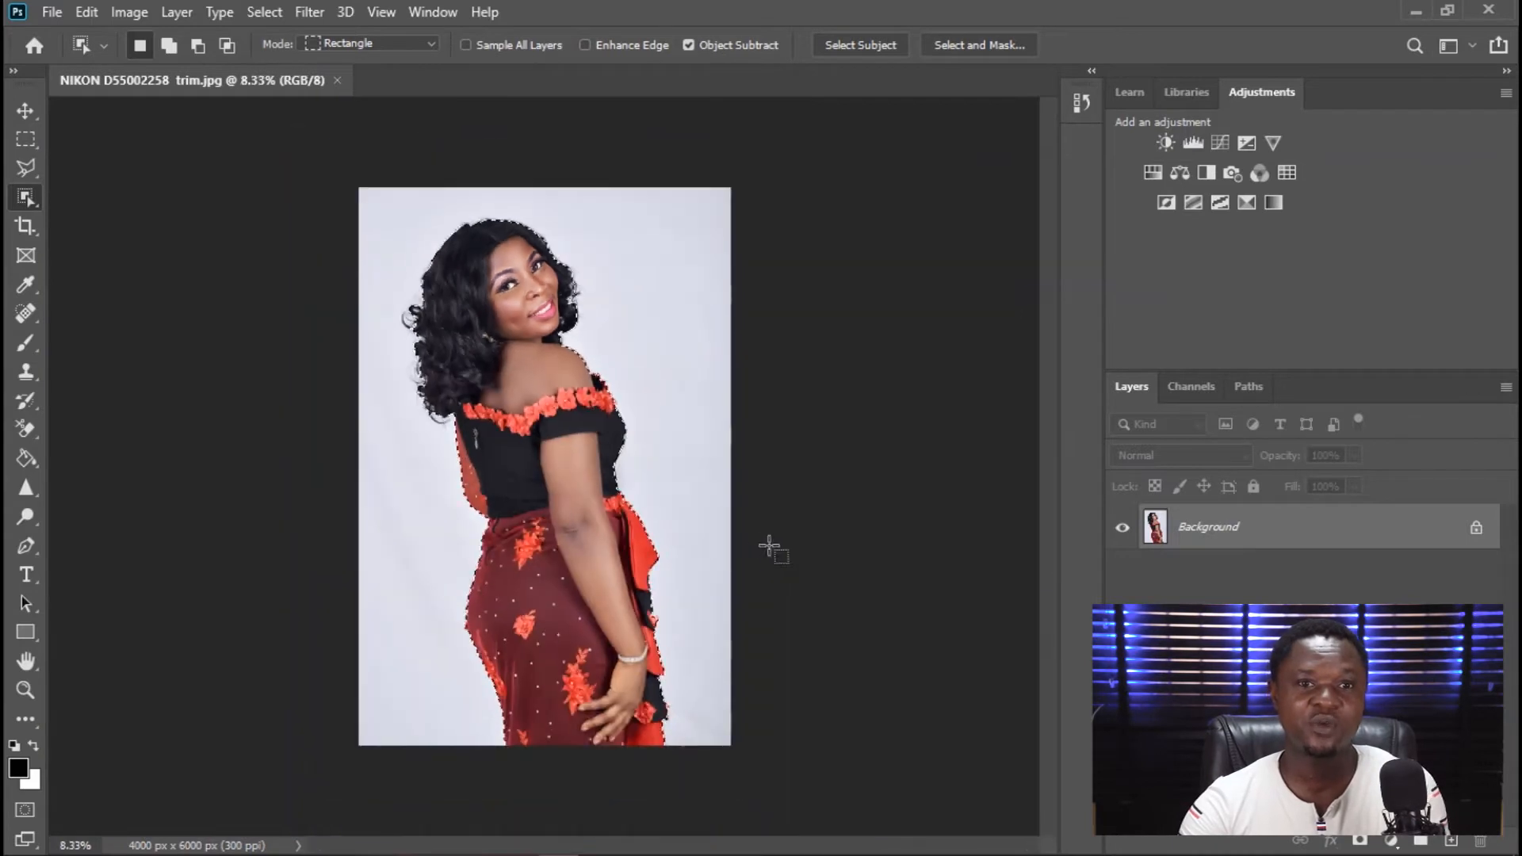
{"action": "key", "text": "ctrl+d"}
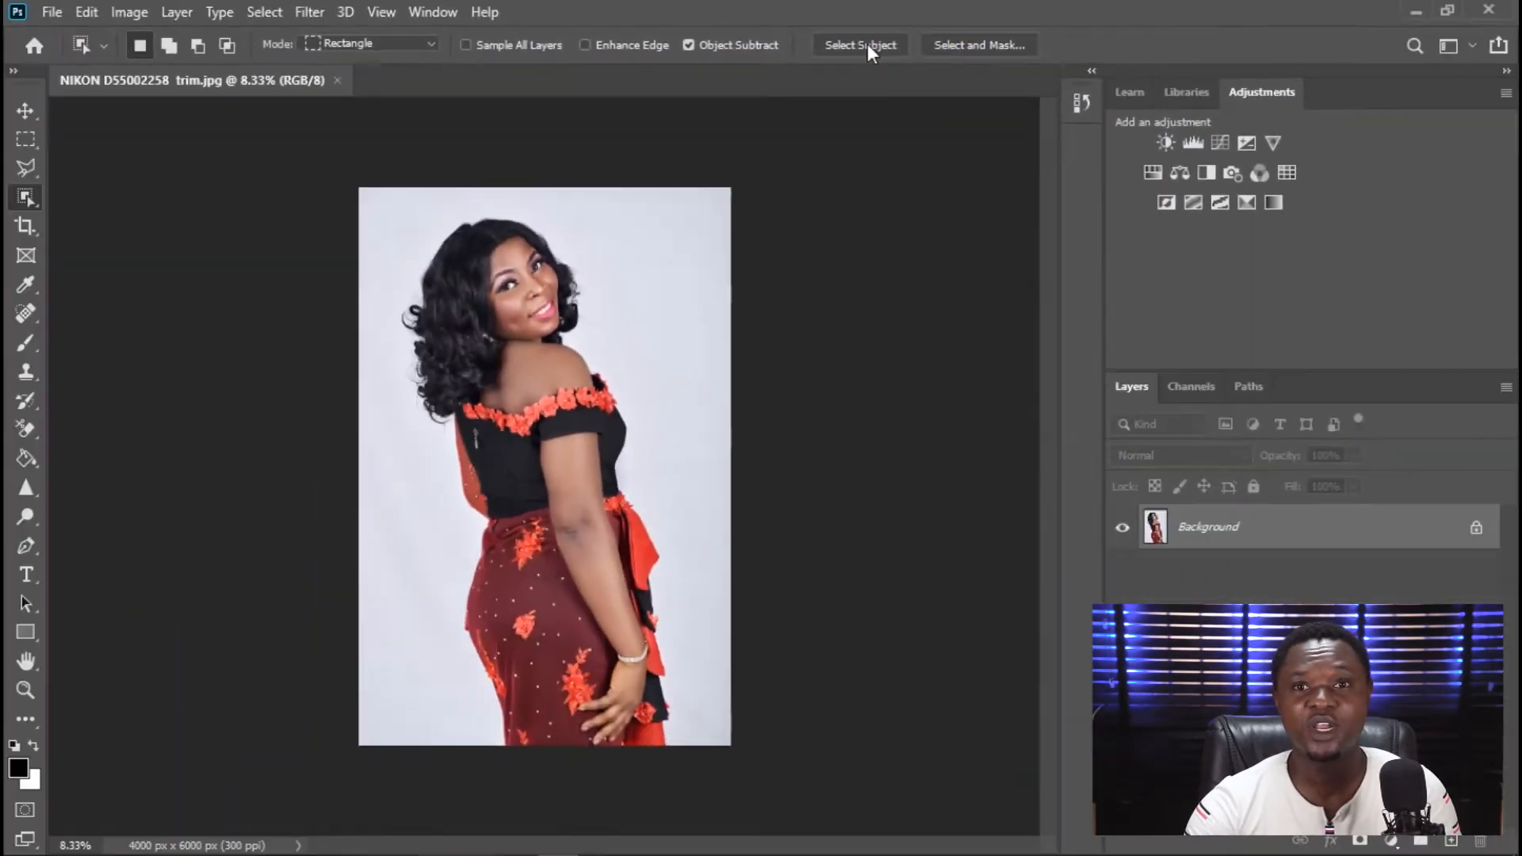
Select the woman automatically with Select Subject and examine the selection edge along the red flower trim behind her shoulder.
{"action": "left_click", "coordinate": [750, 73]}
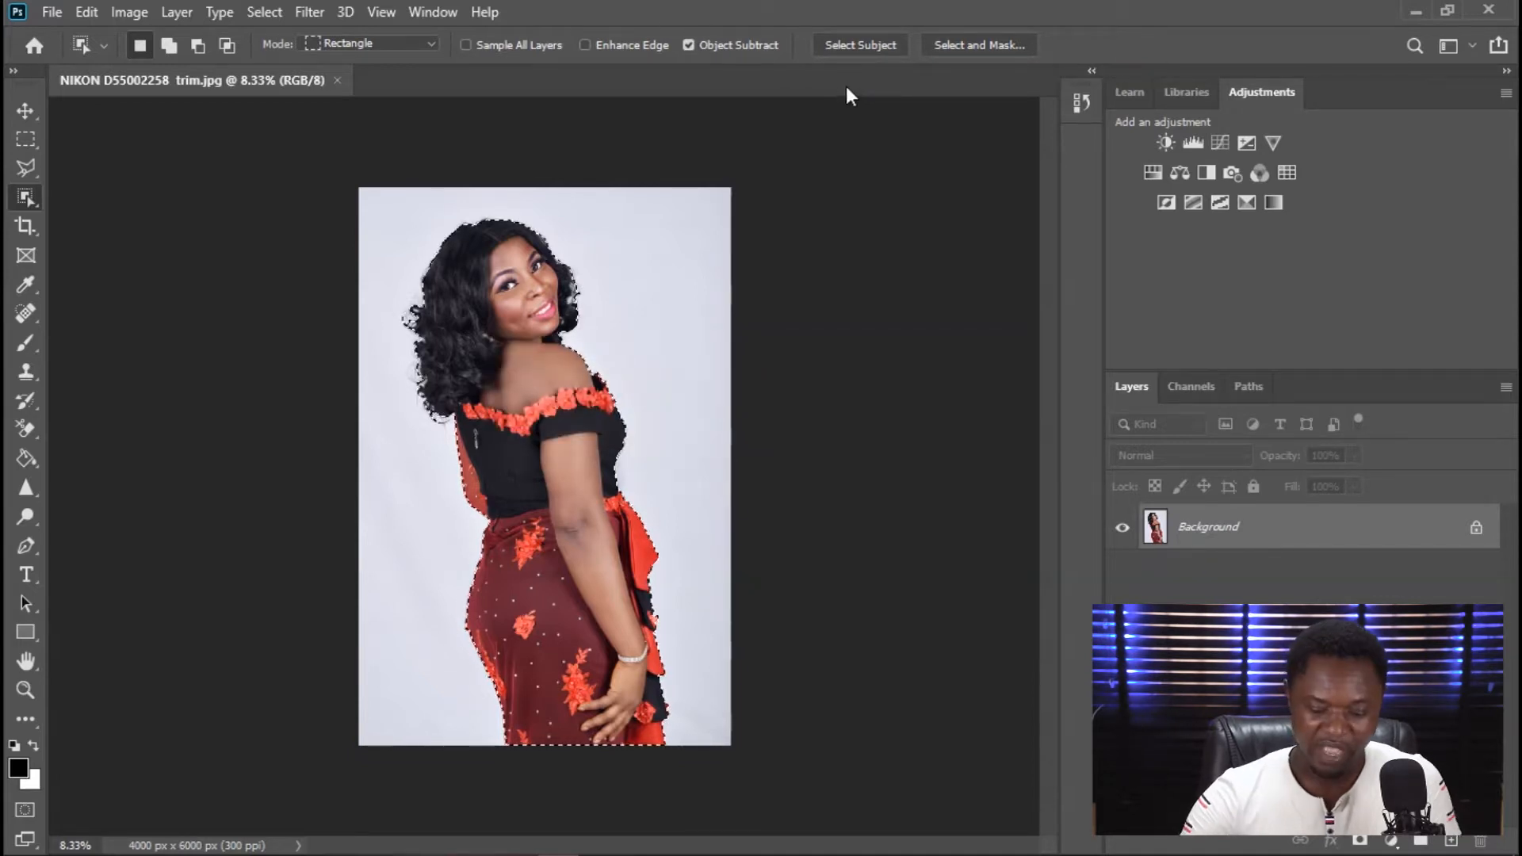
{"action": "key", "text": "ctrl+plus"}
{"action": "key", "text": "ctrl+plus"}
{"action": "key", "text": "ctrl+plus"}
{"action": "key", "text": "ctrl+plus"}
{"action": "key", "text": "ctrl+plus"}
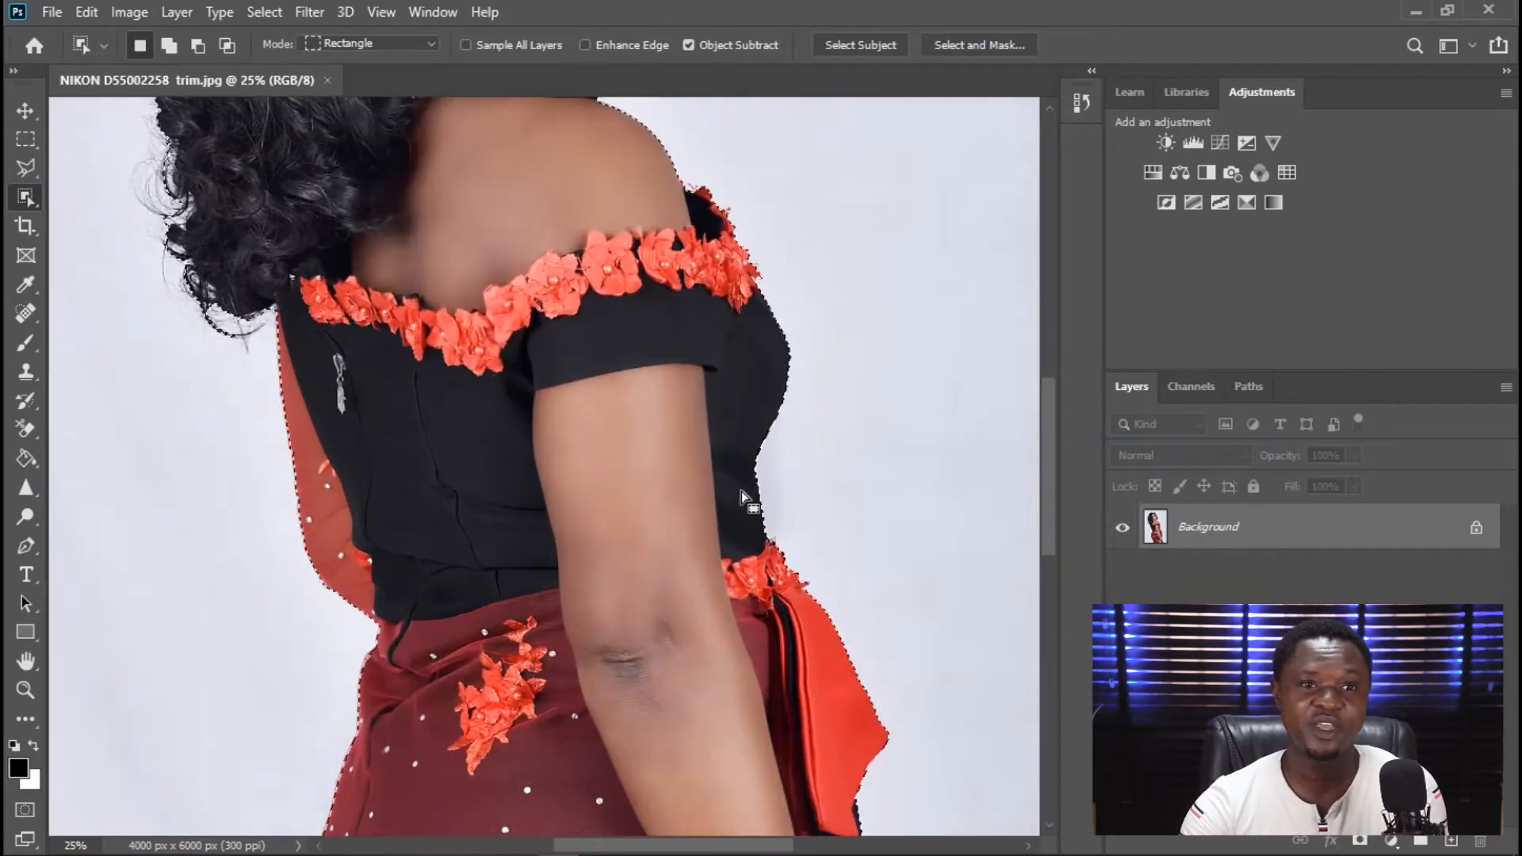
{"action": "key", "text": "ctrl+plus"}
{"action": "key", "text": "ctrl+plus"}
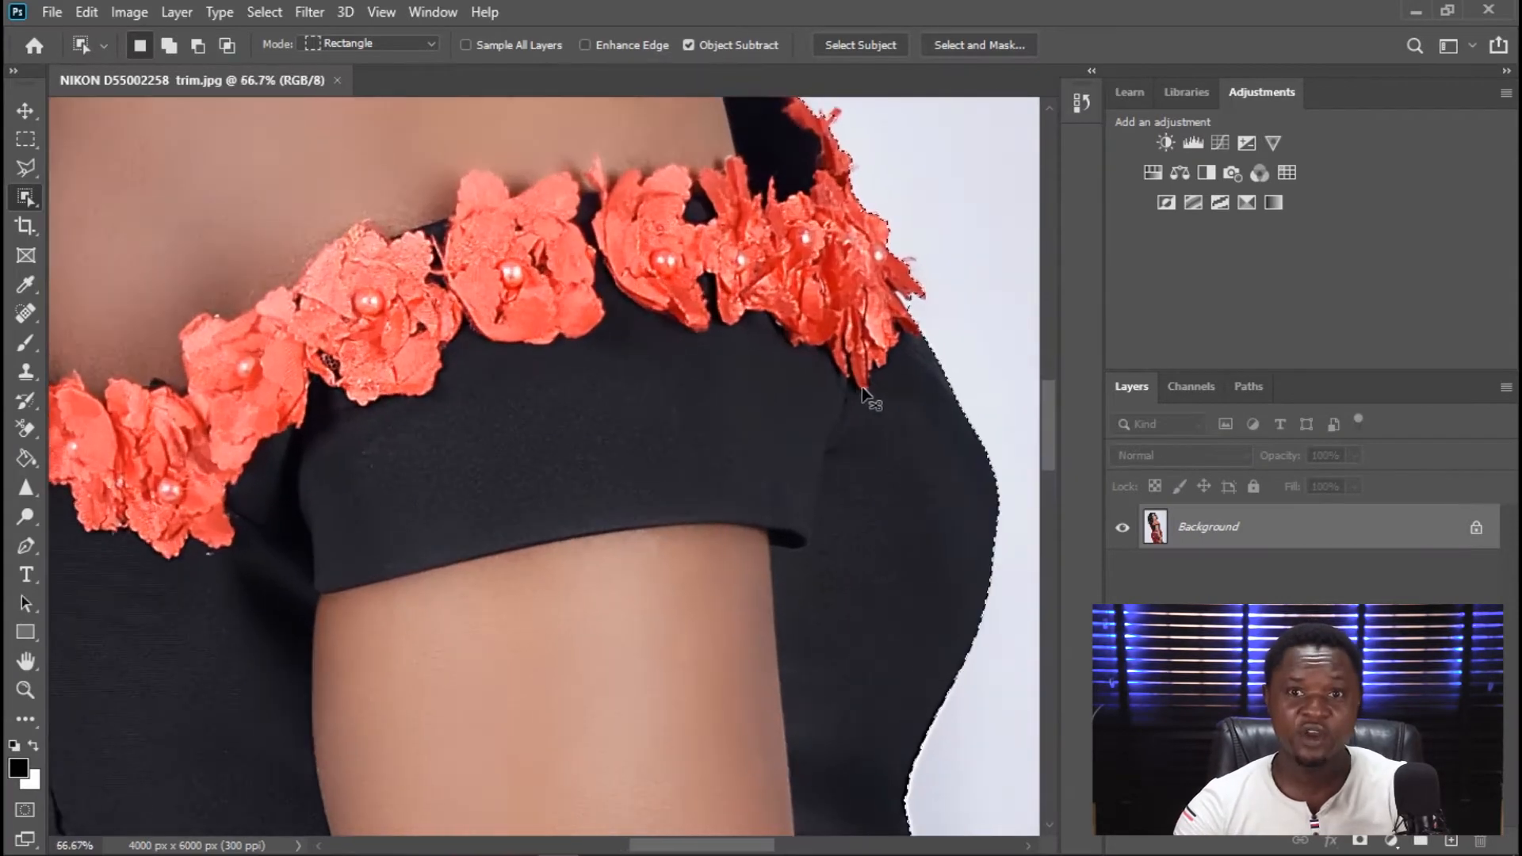
{"action": "left_click_drag", "start_coordinate": [804, 321], "coordinate": [642, 578]}
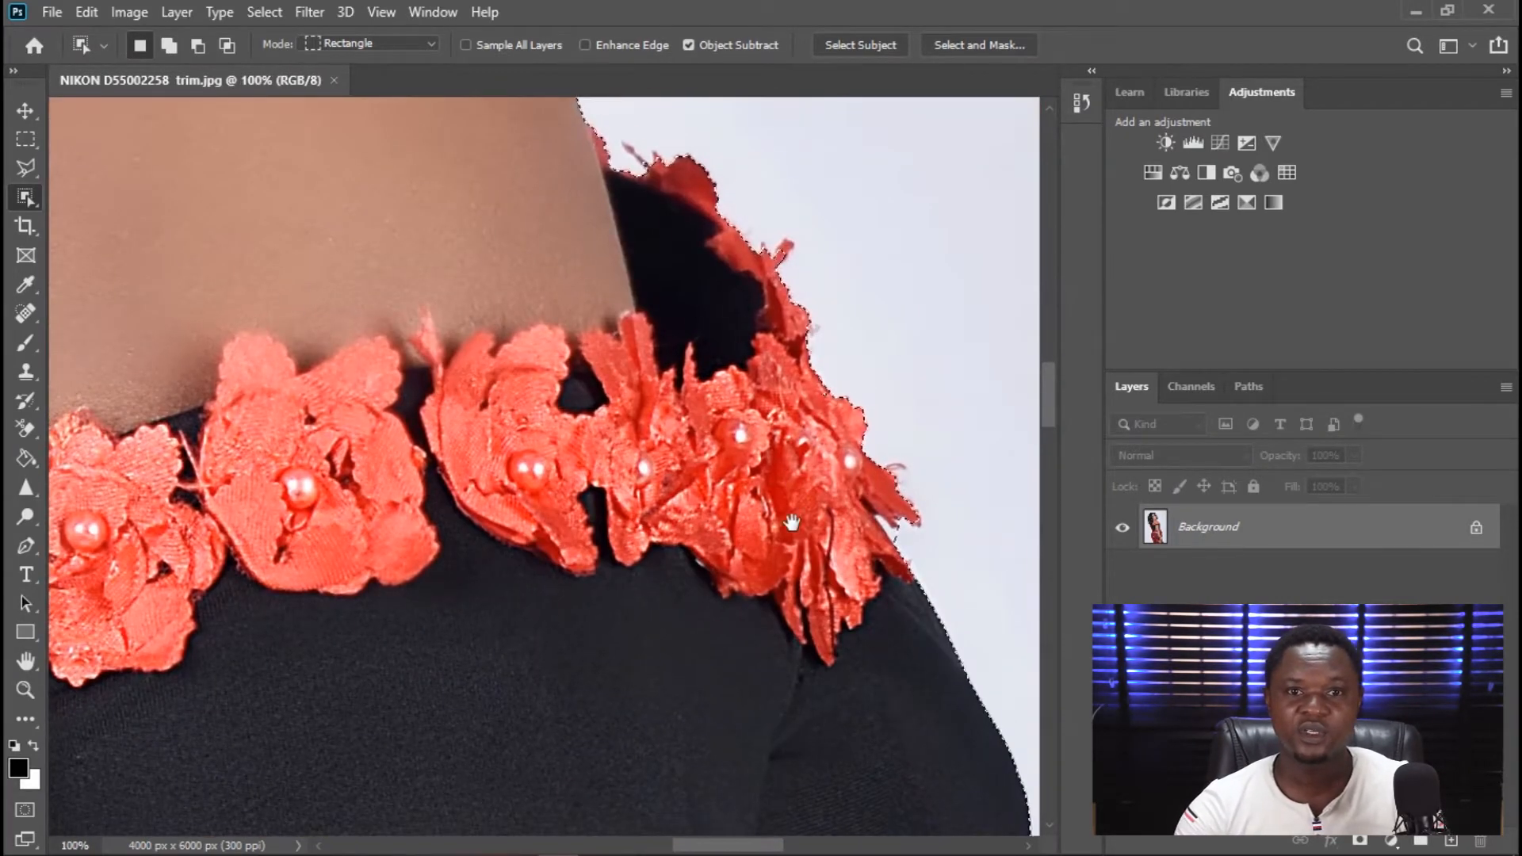
{"action": "left_click_drag", "start_coordinate": [658, 507], "coordinate": [669, 575]}
{"action": "key", "text": "ctrl+plus"}
{"action": "left_click_drag", "start_coordinate": [759, 512], "coordinate": [635, 526]}
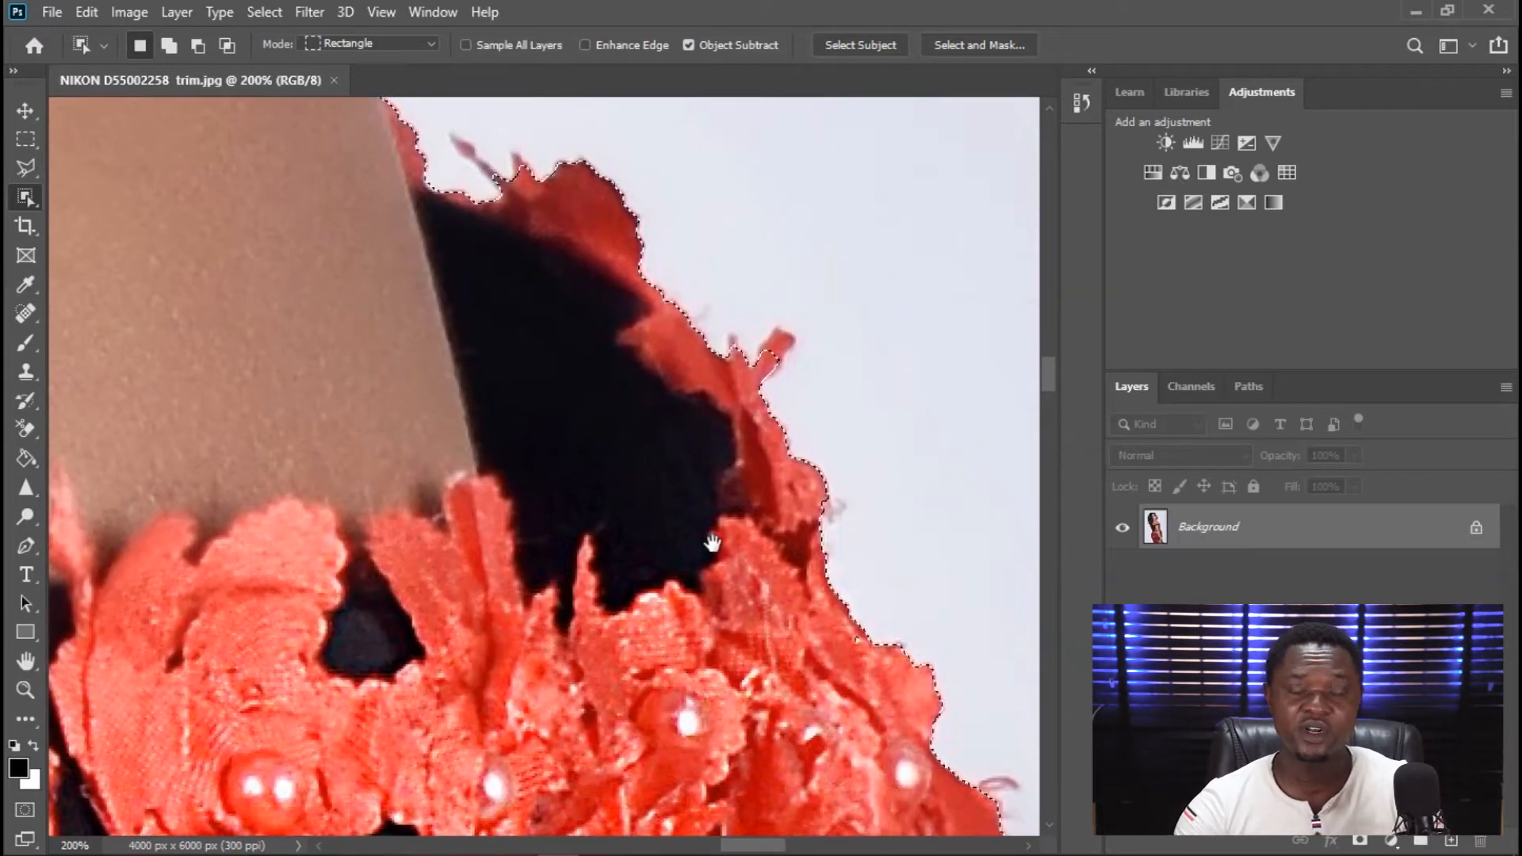
{"action": "key", "text": "ctrl+plus"}
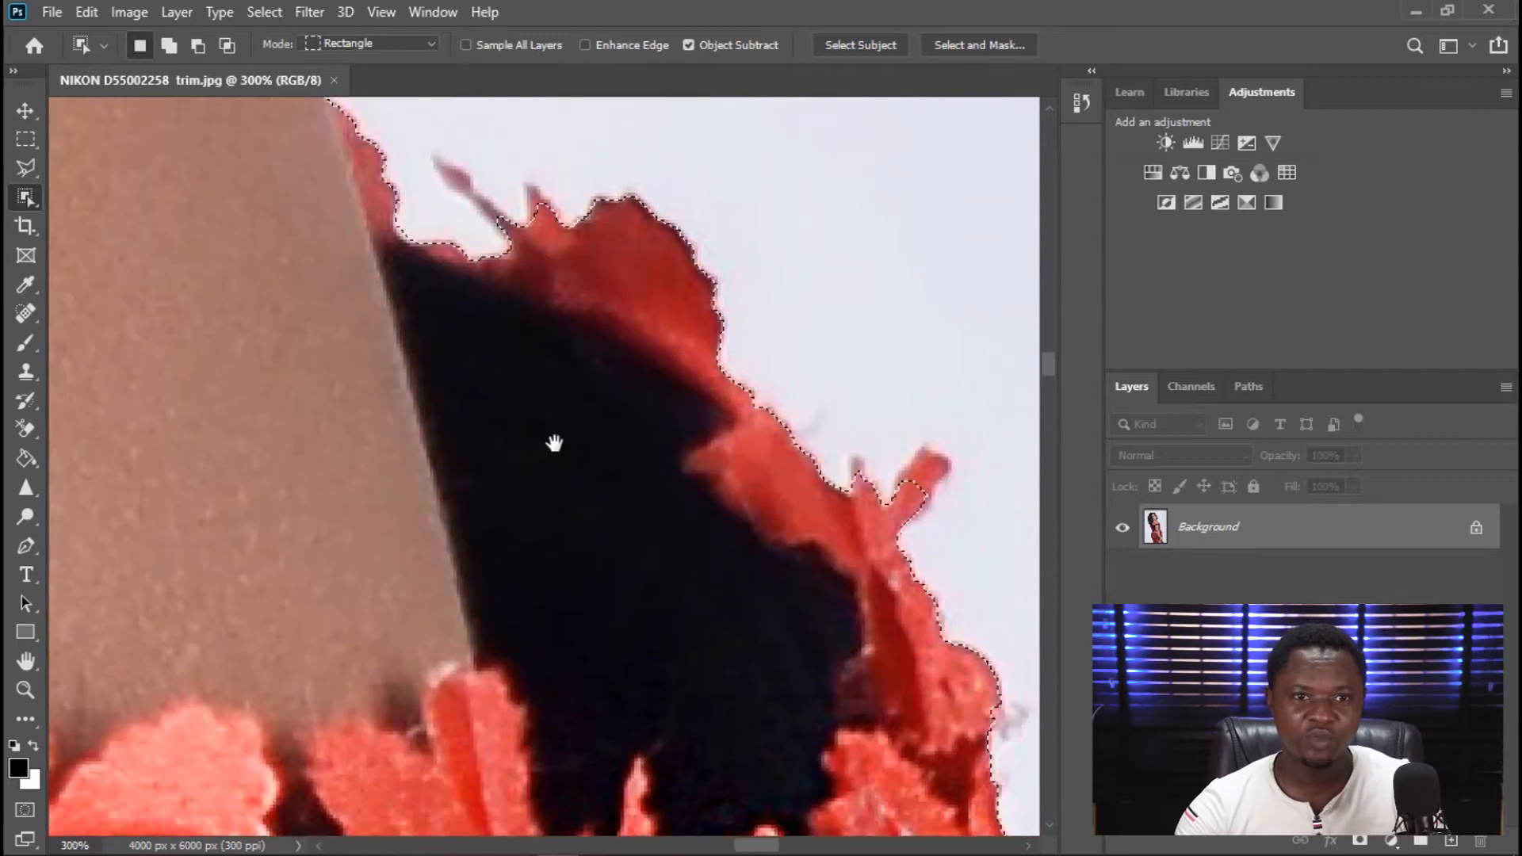
{"action": "left_click_drag", "start_coordinate": [537, 411], "coordinate": [465, 507]}
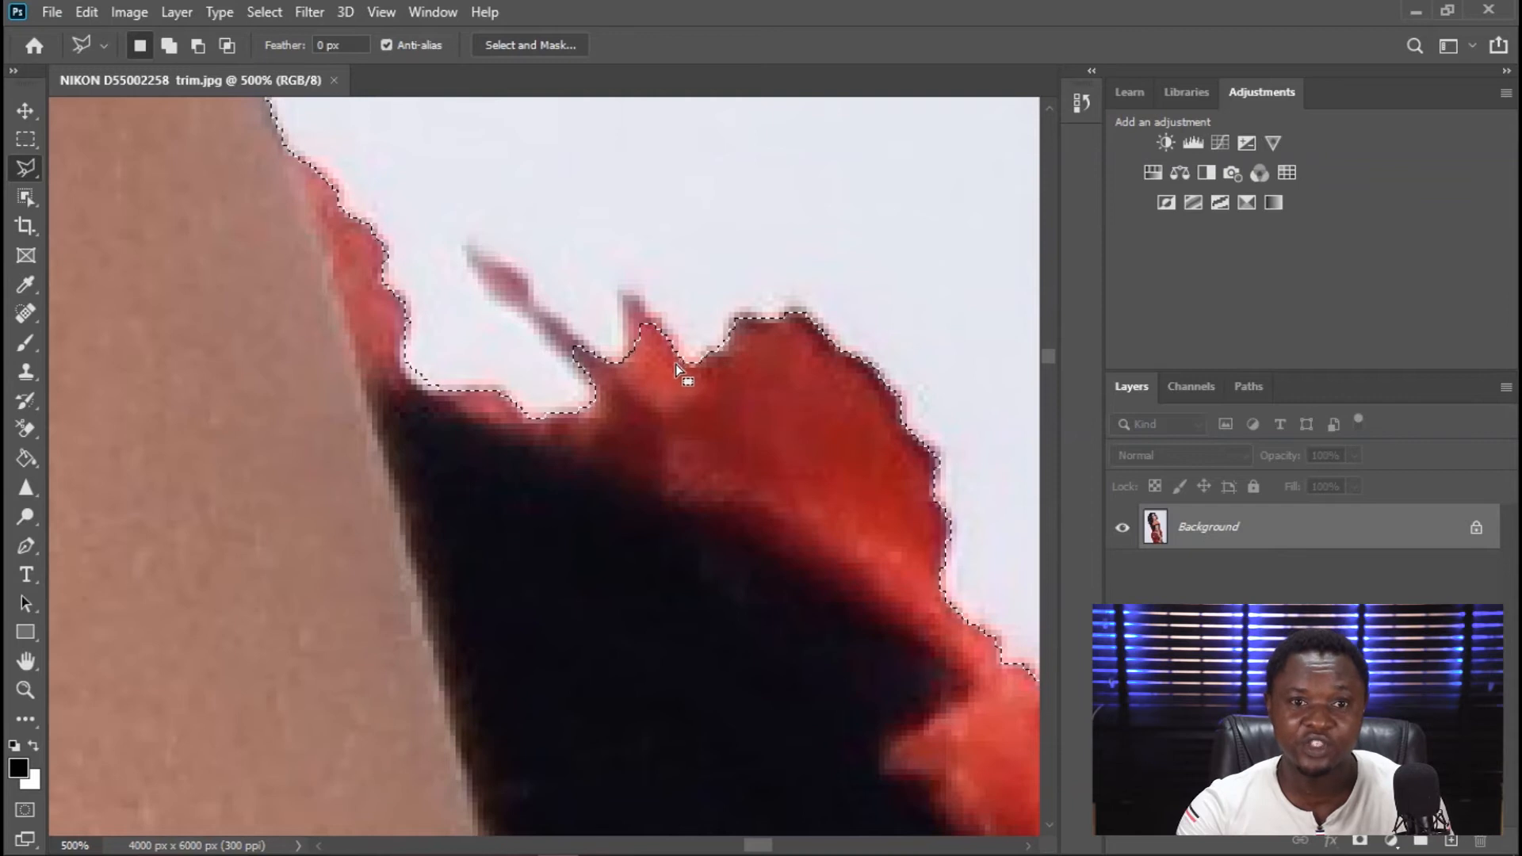
Add the short red petal tip and the thin stray strand behind the shoulder to the selection with the Polygonal Lasso.
{"action": "key", "text": "shift"}
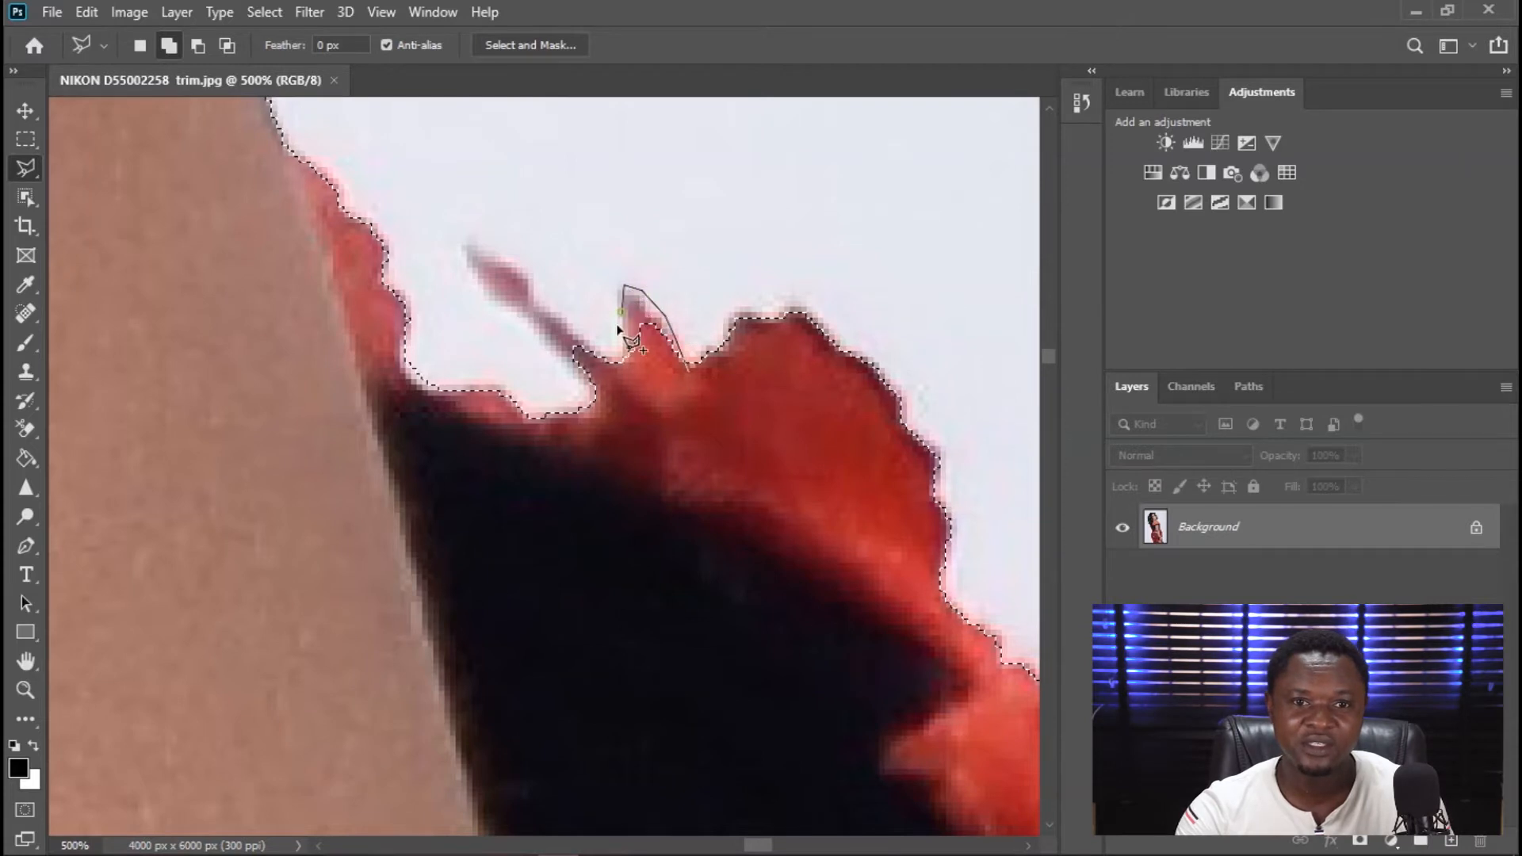
{"action": "double_click", "coordinate": [655, 389]}
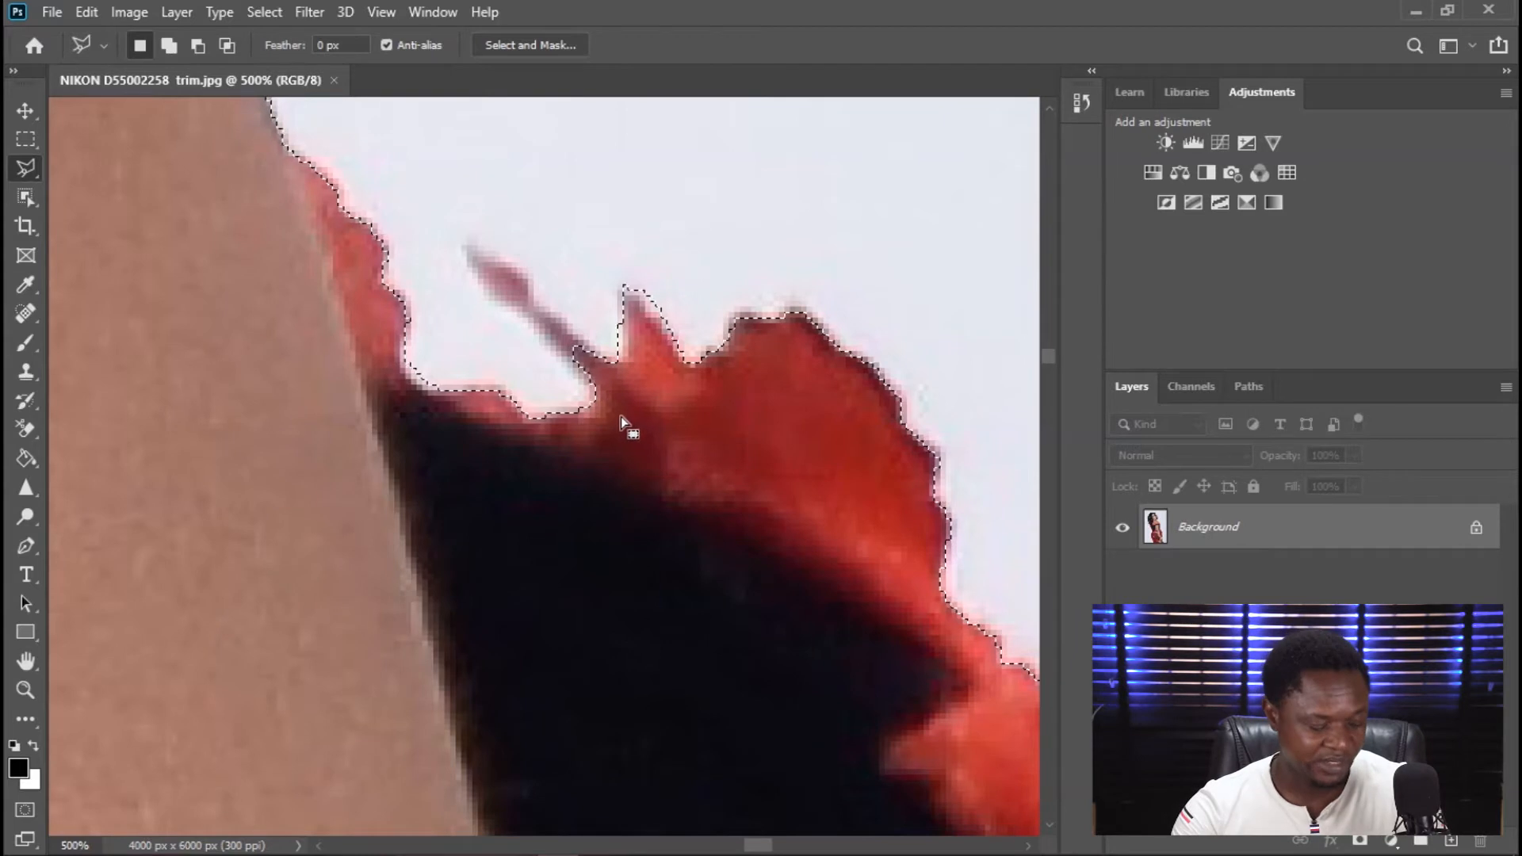
{"action": "key", "text": "shift"}
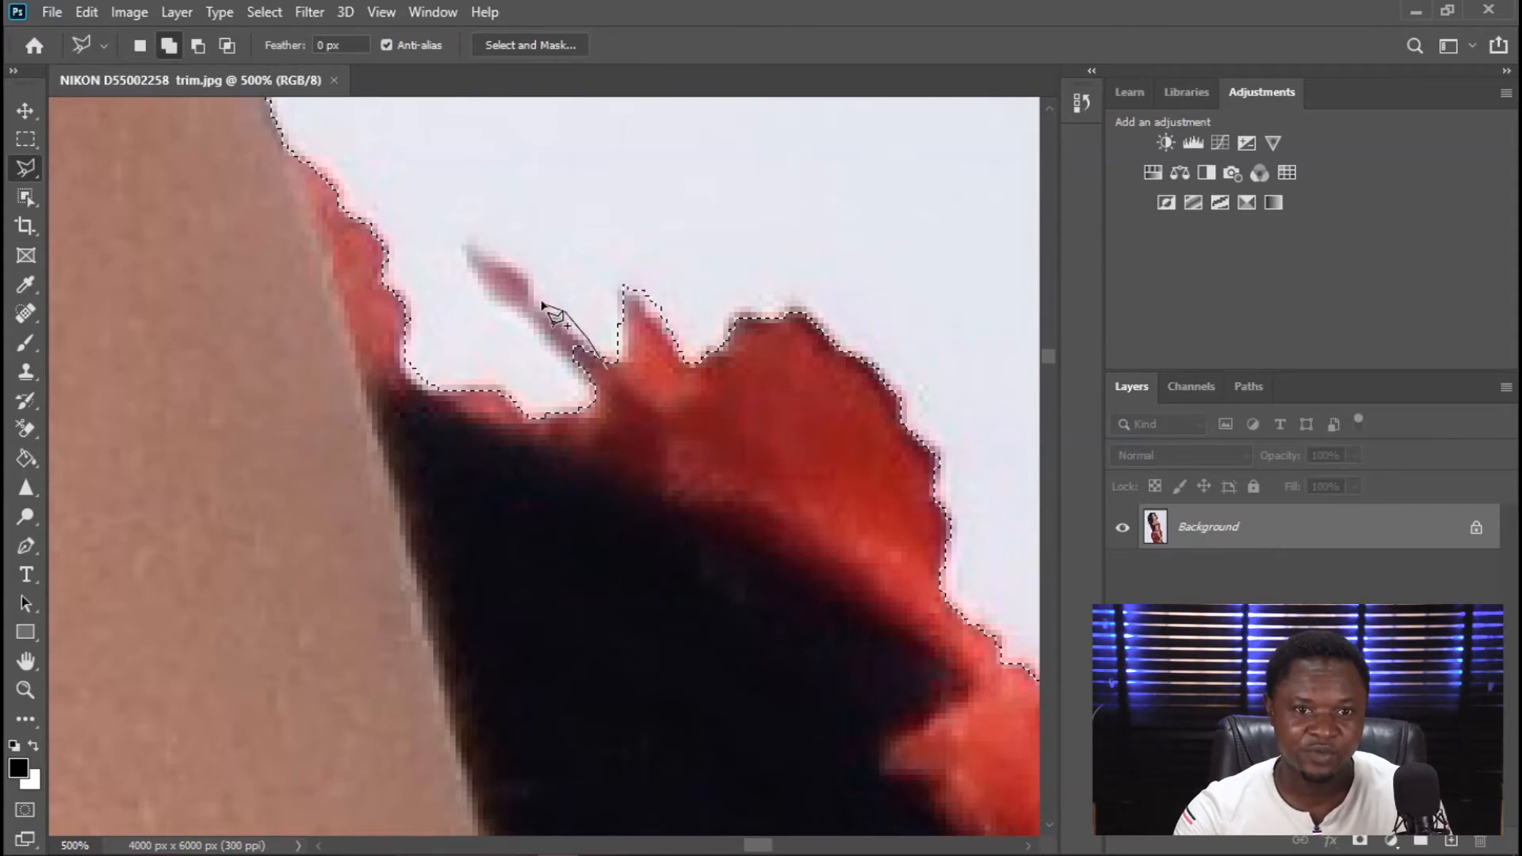
{"action": "left_click", "coordinate": [463, 240]}
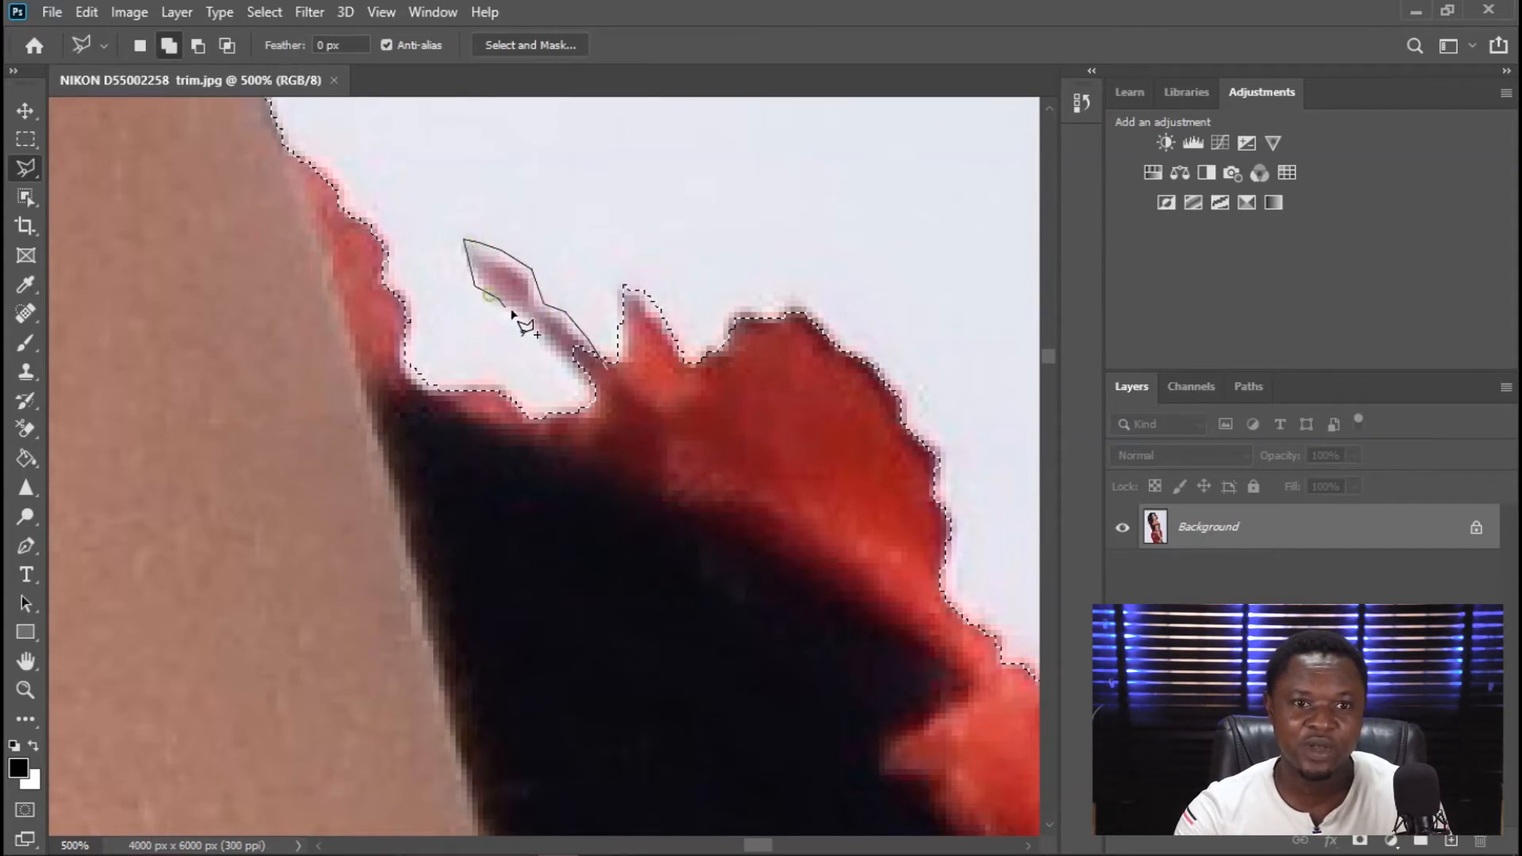
{"action": "left_click", "coordinate": [591, 385]}
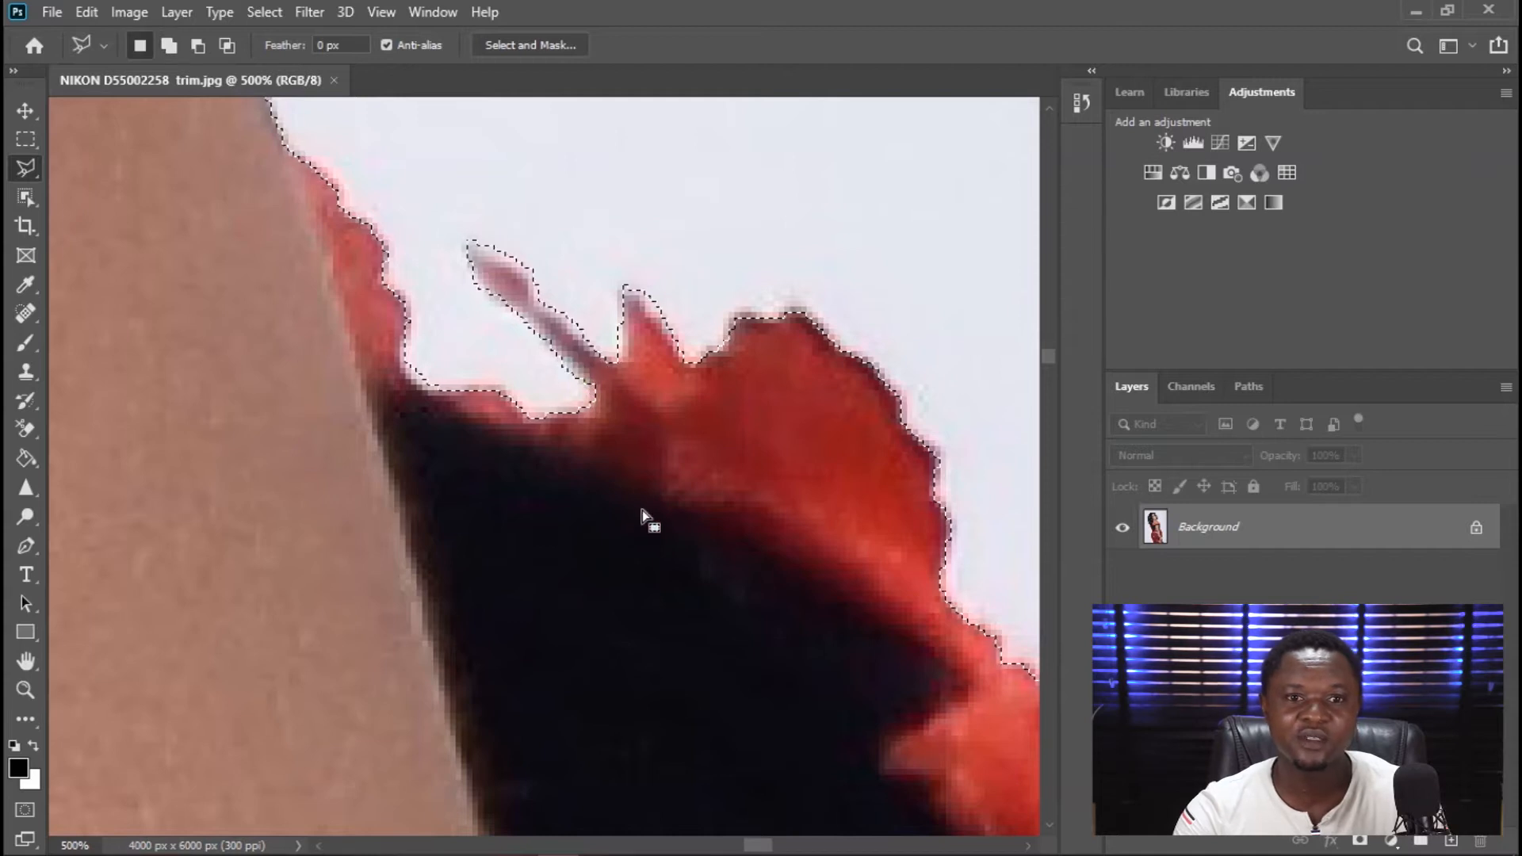
Add the two protruding red petal tips farther down the flower trim to the selection.
{"action": "mouse_move", "coordinate": [782, 561]}
{"action": "left_mouse_down"}
{"action": "mouse_move", "coordinate": [437, 406]}
{"action": "mouse_move", "coordinate": [550, 542]}
{"action": "mouse_move", "coordinate": [489, 460]}
{"action": "left_mouse_up"}
{"action": "left_click_drag", "start_coordinate": [761, 725], "coordinate": [544, 520]}
{"action": "left_click", "coordinate": [626, 467], "text": "shift"}
{"action": "left_click", "coordinate": [611, 371]}
{"action": "double_click", "coordinate": [658, 465]}
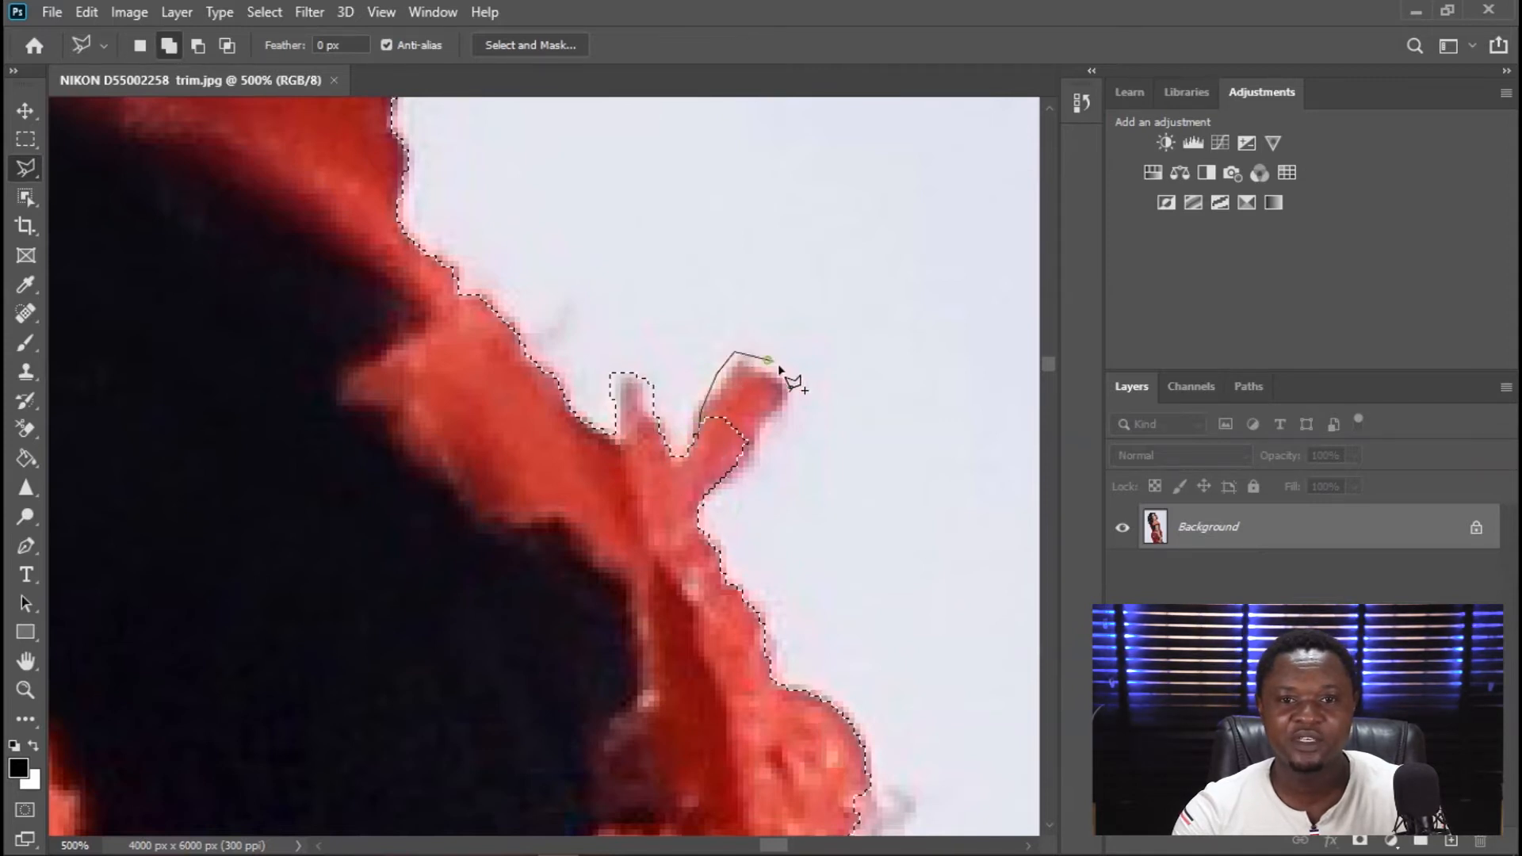
{"action": "double_click", "coordinate": [709, 471]}
Add the missed end of the long petal at the lower edge of the shoulder trim to the selection.
{"action": "left_click_drag", "start_coordinate": [702, 638], "coordinate": [615, 298]}
{"action": "left_click_drag", "start_coordinate": [682, 448], "coordinate": [564, 344]}
{"action": "left_click_drag", "start_coordinate": [597, 401], "coordinate": [537, 352]}
{"action": "mouse_move", "coordinate": [659, 520]}
{"action": "left_mouse_down"}
{"action": "mouse_move", "coordinate": [608, 428]}
{"action": "mouse_move", "coordinate": [618, 326]}
{"action": "left_mouse_up"}
{"action": "key", "text": "shift"}
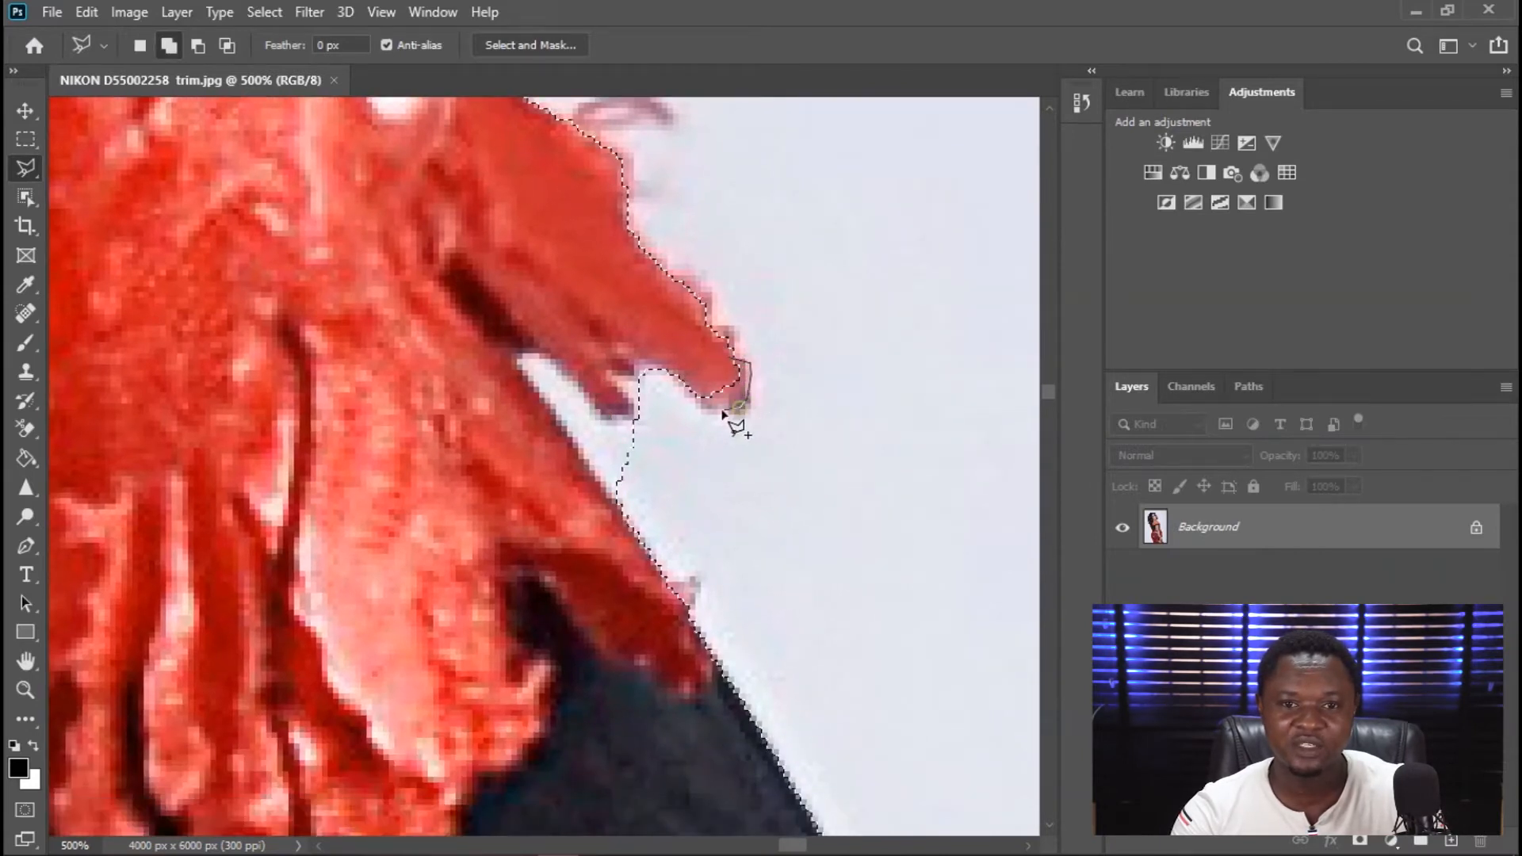
{"action": "left_click", "coordinate": [701, 397]}
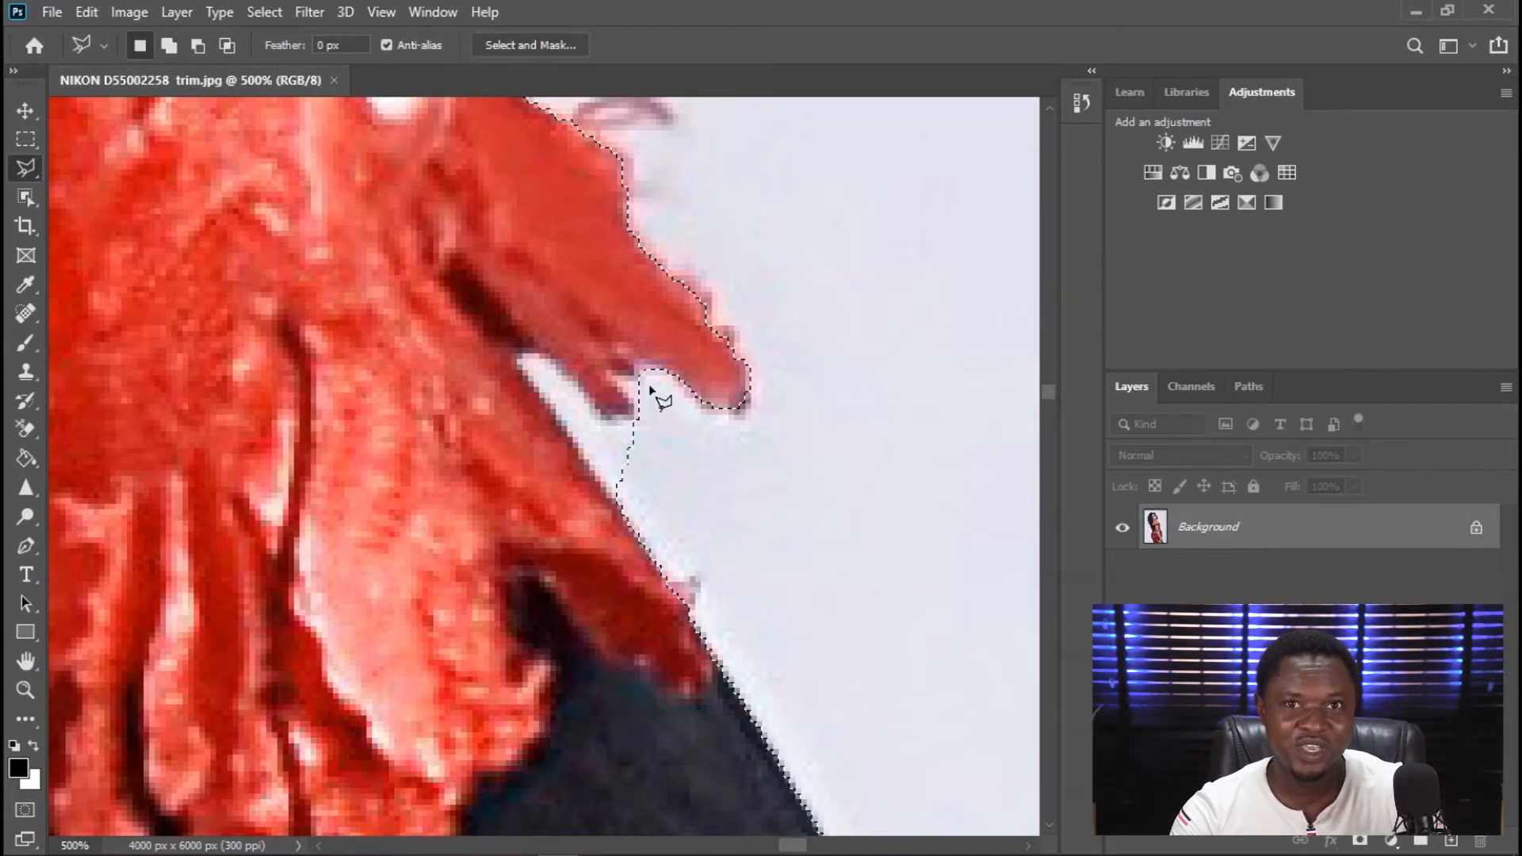
Subtract the light background gap beneath the shoulder trim's lowest petals from the selection.
{"action": "key", "text": "shift"}
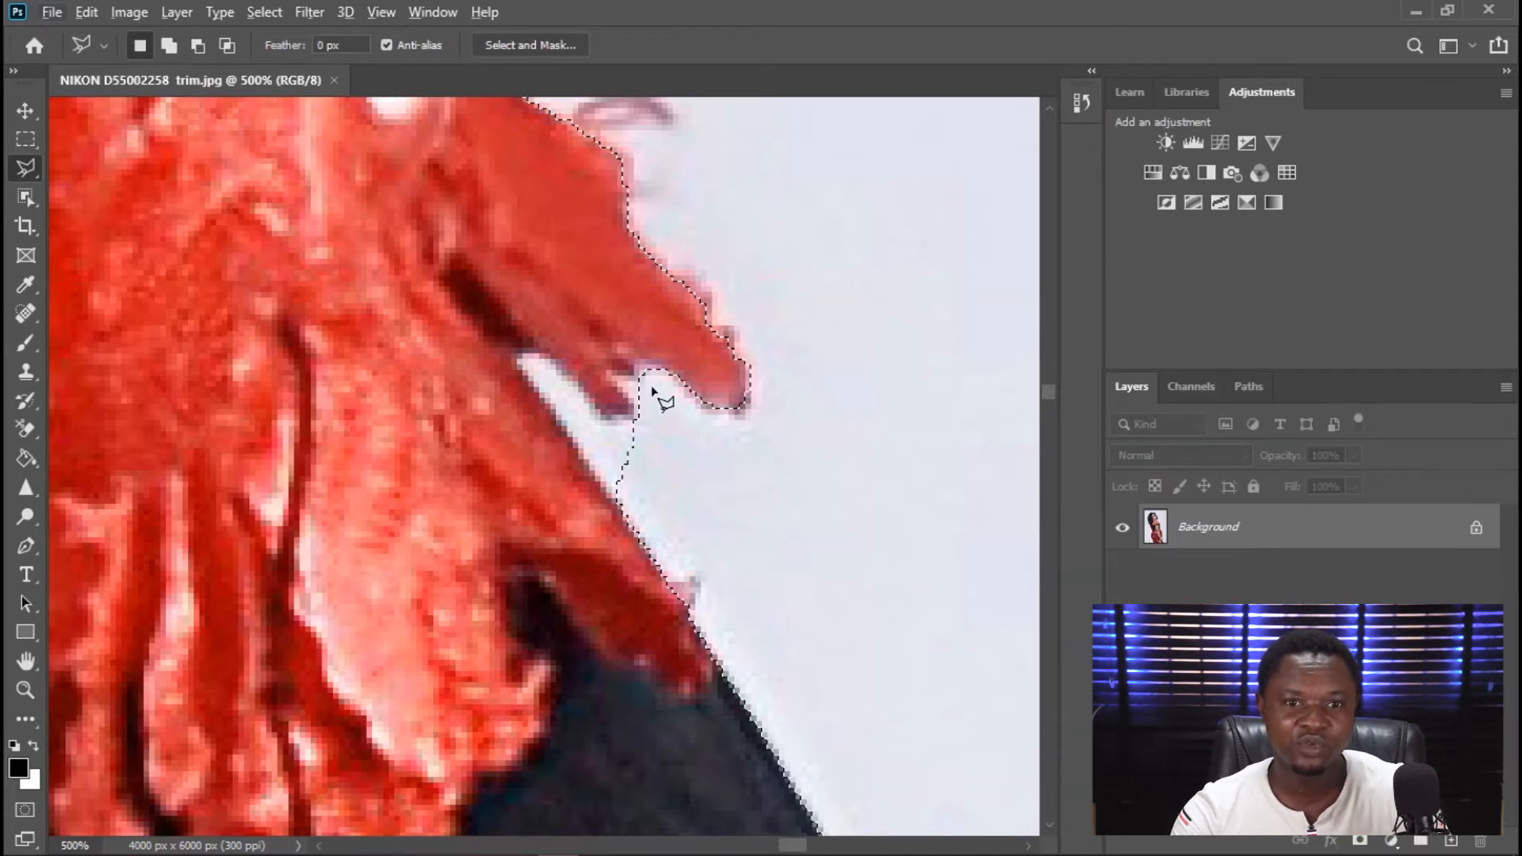
{"action": "key", "text": "alt"}
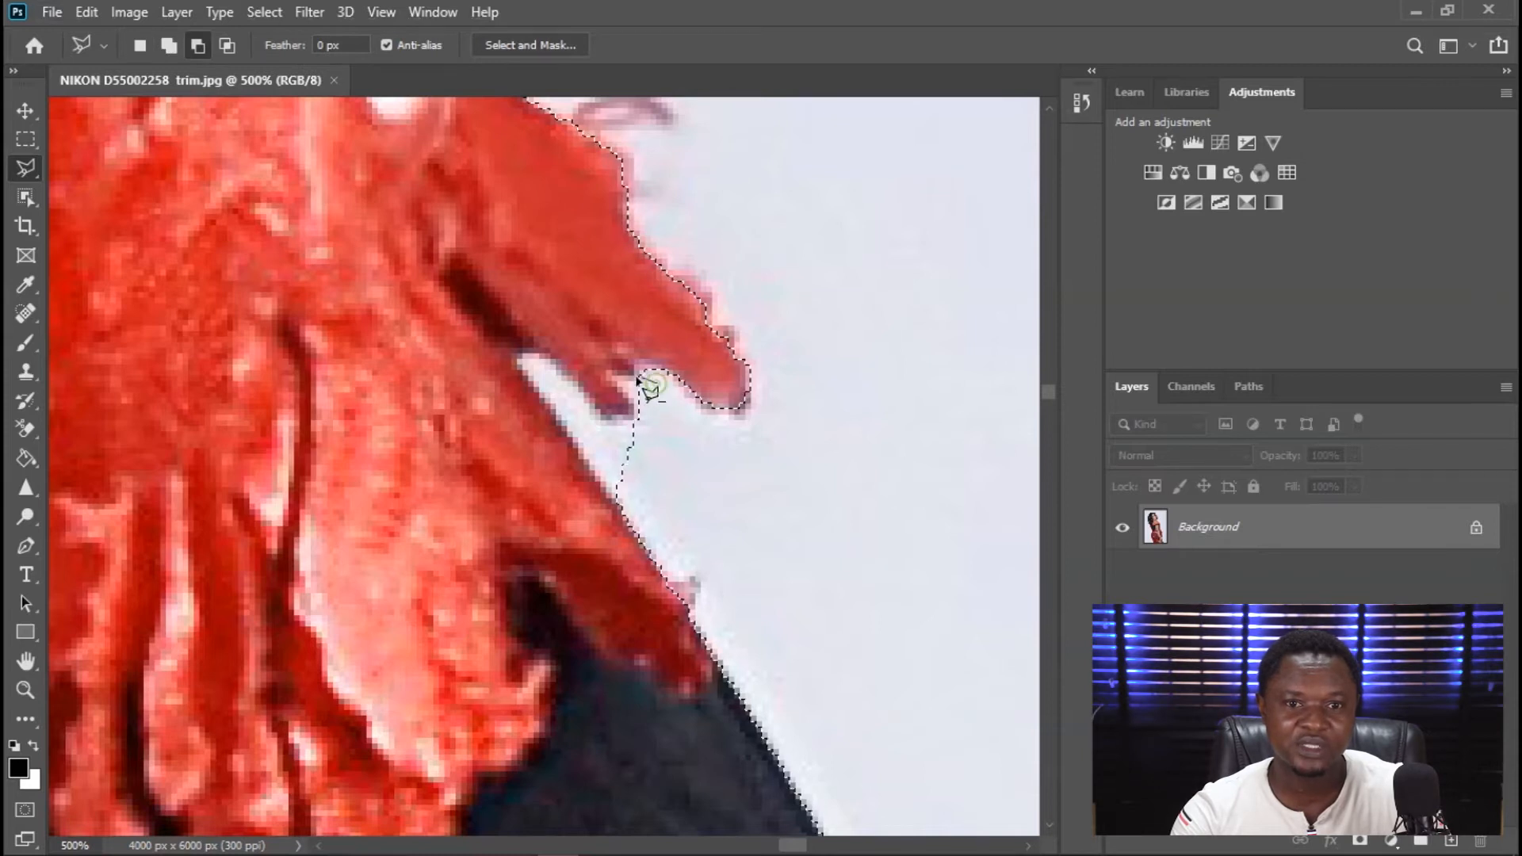
{"action": "left_click", "coordinate": [634, 419]}
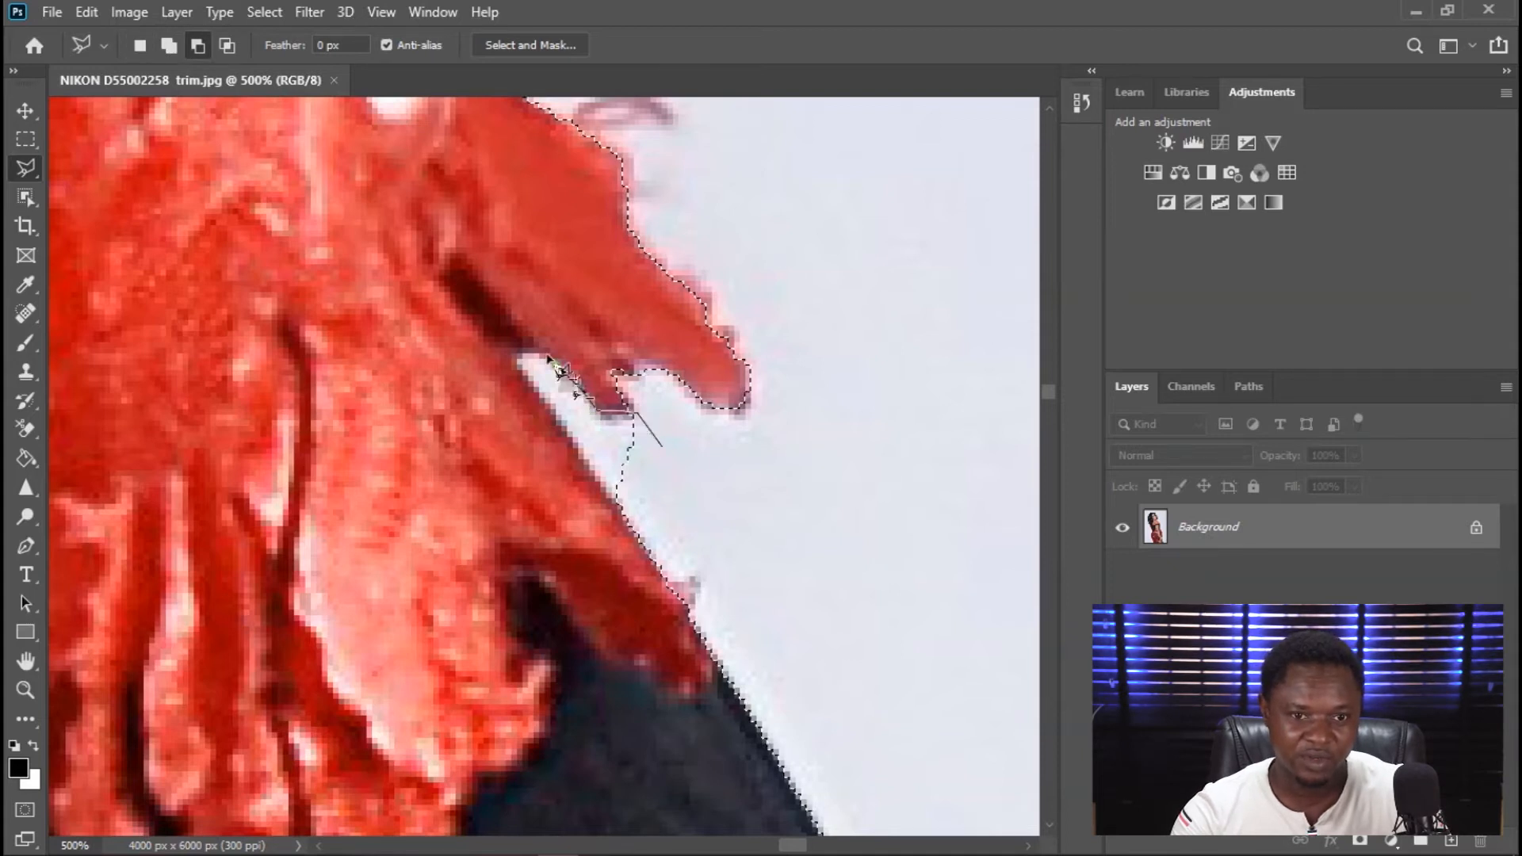
{"action": "left_click", "coordinate": [517, 363]}
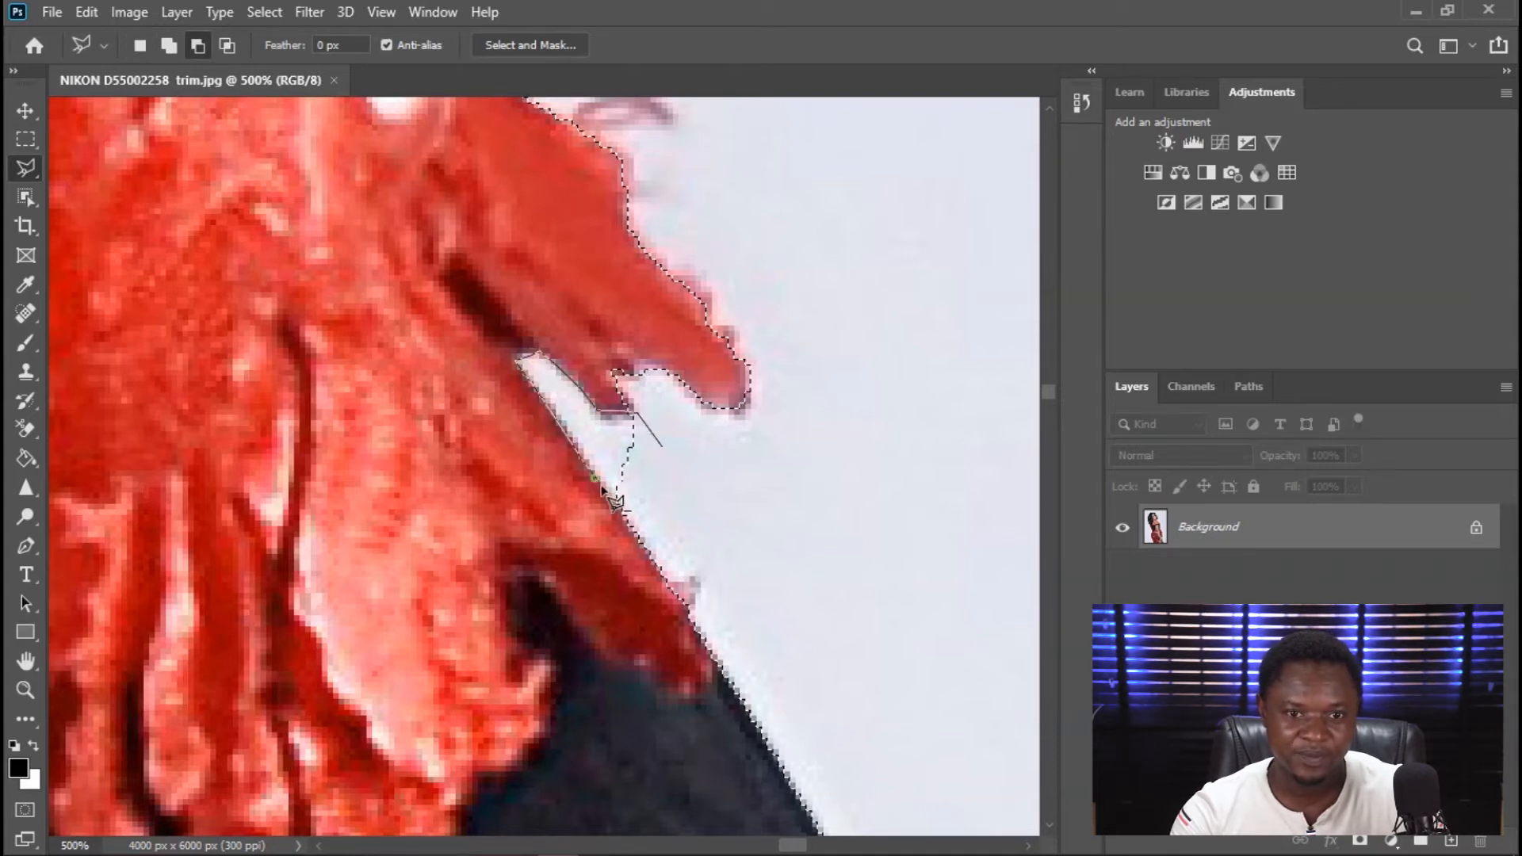
Add the missed petal tip on the red waist flower, just beside the black top, to the selection.
{"action": "mouse_move", "coordinate": [676, 502]}
{"action": "left_mouse_down"}
{"action": "mouse_move", "coordinate": [591, 269]}
{"action": "mouse_move", "coordinate": [650, 421]}
{"action": "mouse_move", "coordinate": [568, 537]}
{"action": "mouse_move", "coordinate": [645, 452]}
{"action": "mouse_move", "coordinate": [575, 480]}
{"action": "mouse_move", "coordinate": [655, 449]}
{"action": "mouse_move", "coordinate": [747, 533]}
{"action": "mouse_move", "coordinate": [673, 441]}
{"action": "mouse_move", "coordinate": [673, 653]}
{"action": "mouse_move", "coordinate": [666, 333]}
{"action": "mouse_move", "coordinate": [459, 340]}
{"action": "mouse_move", "coordinate": [538, 430]}
{"action": "mouse_move", "coordinate": [544, 407]}
{"action": "mouse_move", "coordinate": [507, 403]}
{"action": "left_mouse_up"}
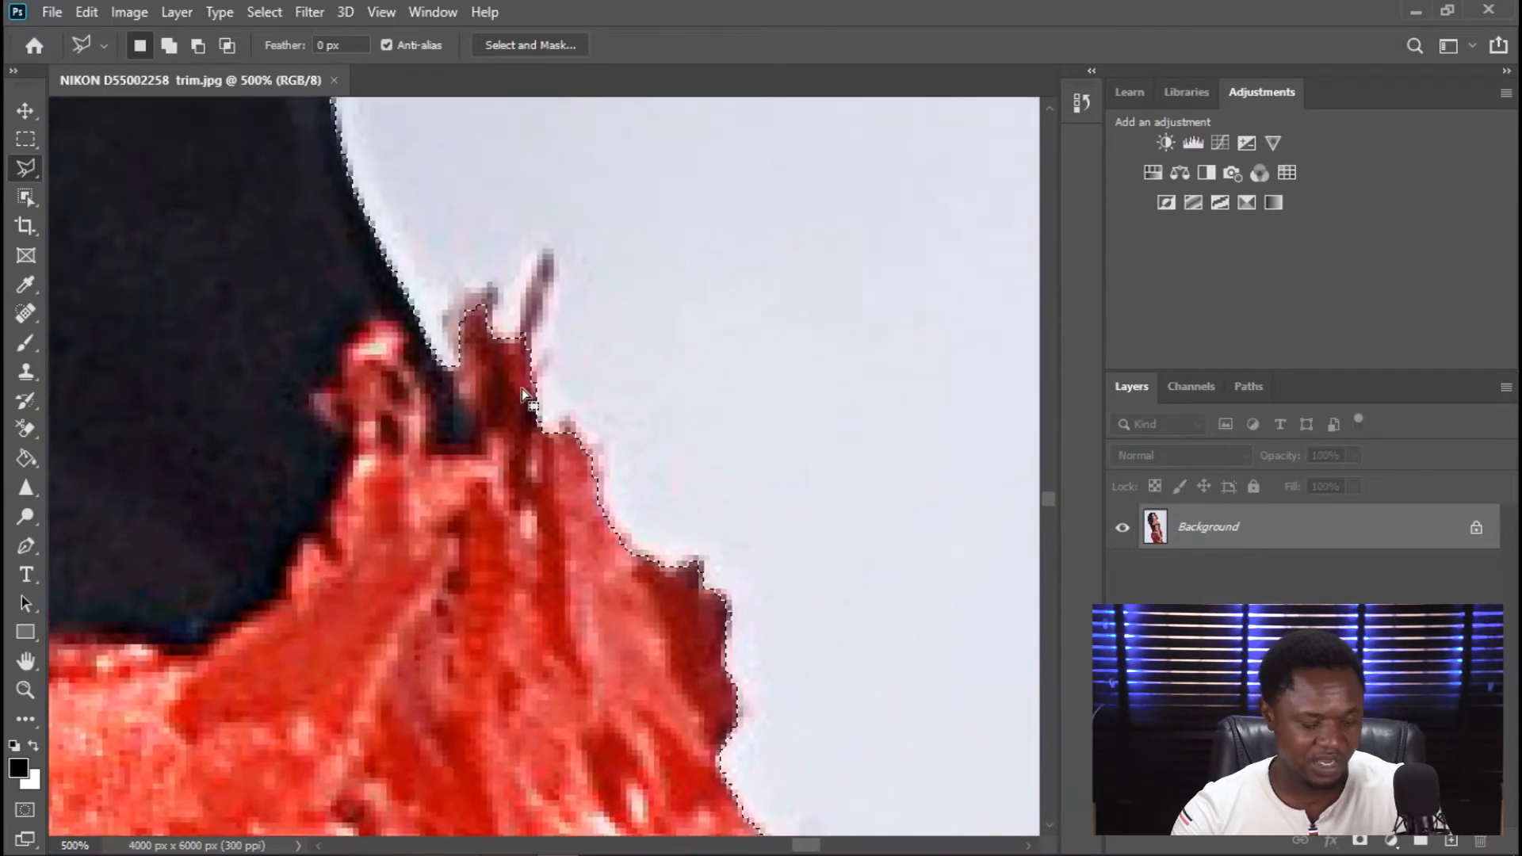
{"action": "key", "text": "alt"}
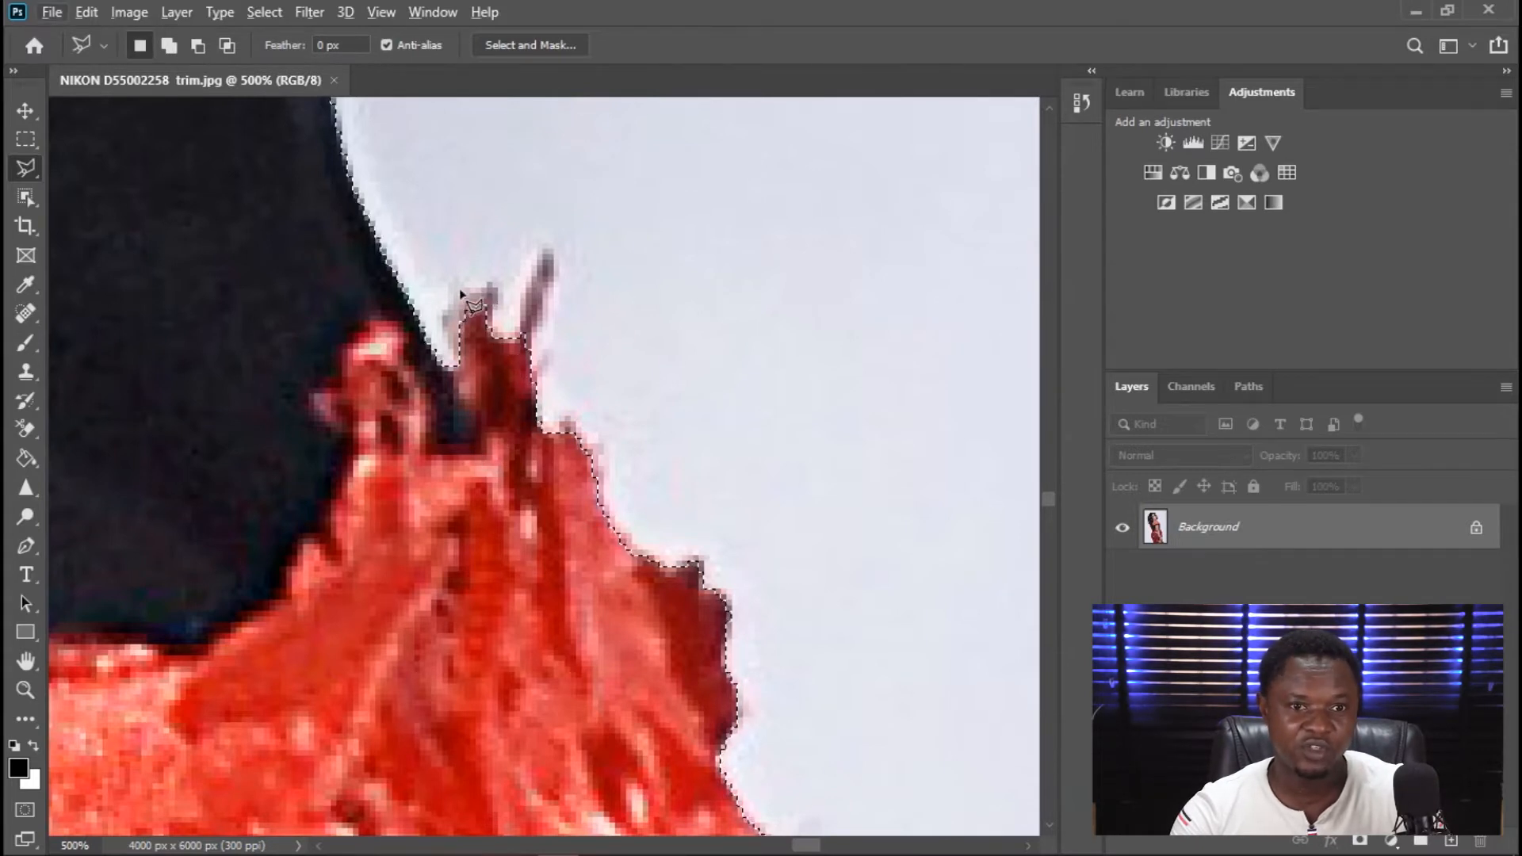
{"action": "key", "text": "shift"}
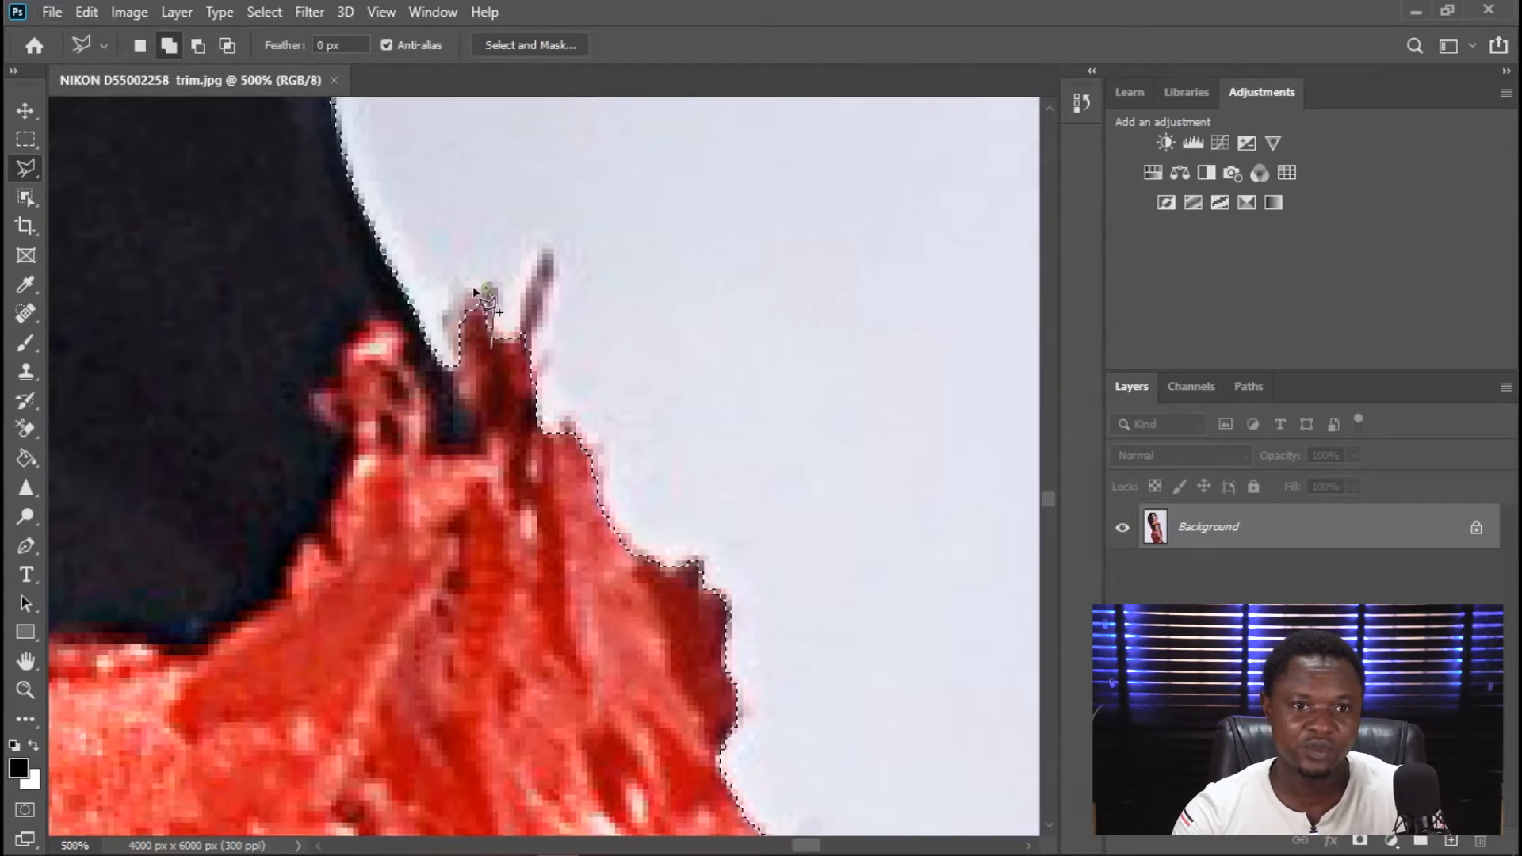
{"action": "left_click_drag", "start_coordinate": [454, 386], "coordinate": [478, 388]}
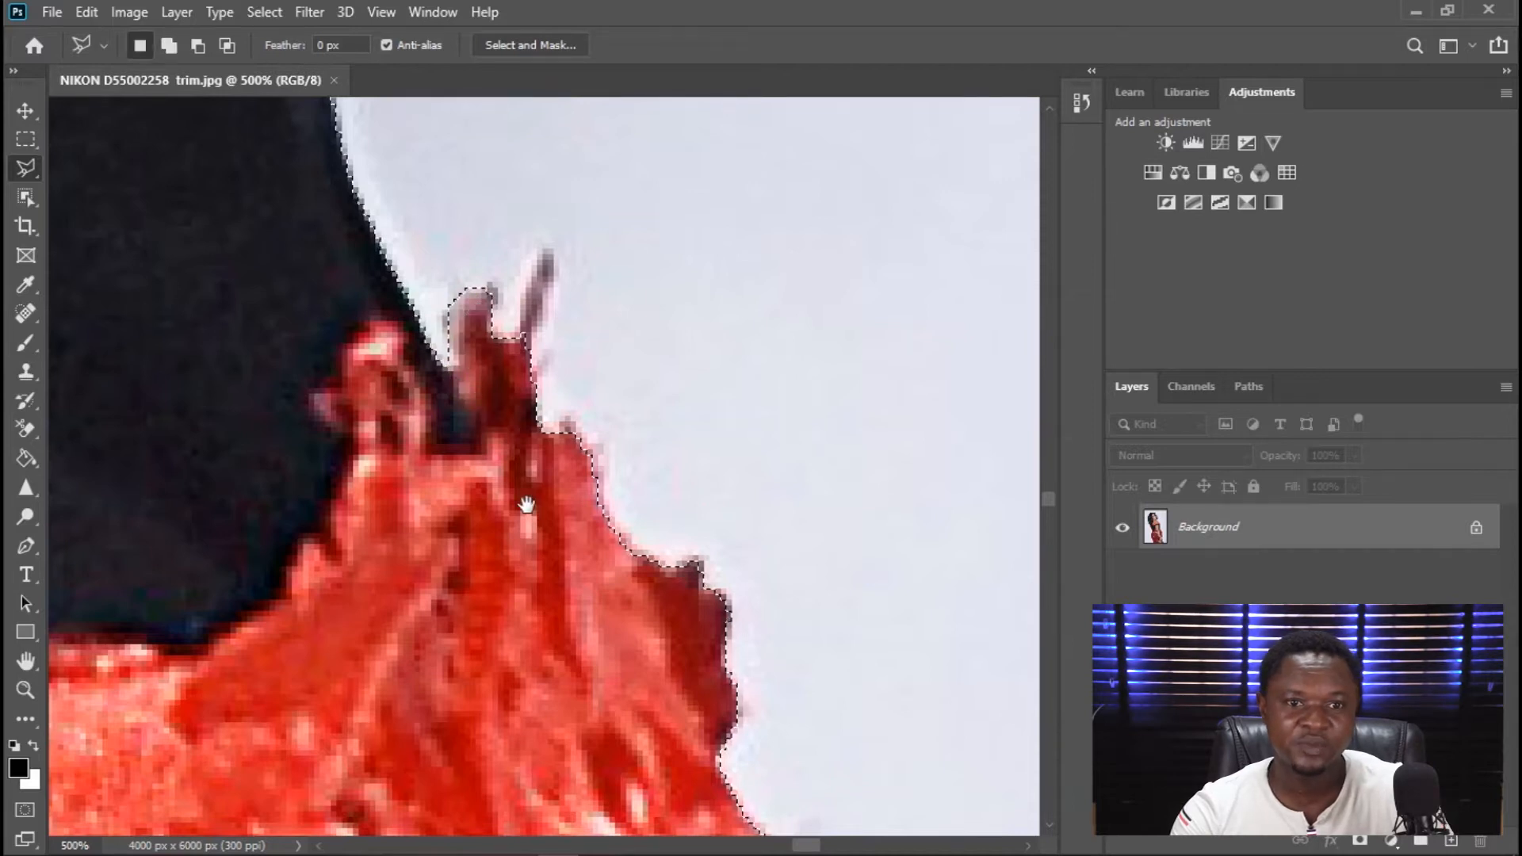
Subtract the small background notch between the scalloped petal and the pointed petal at the waist from the selection.
{"action": "left_click_drag", "start_coordinate": [524, 504], "coordinate": [469, 312]}
{"action": "left_click_drag", "start_coordinate": [603, 488], "coordinate": [510, 231]}
{"action": "left_click_drag", "start_coordinate": [520, 504], "coordinate": [323, 391]}
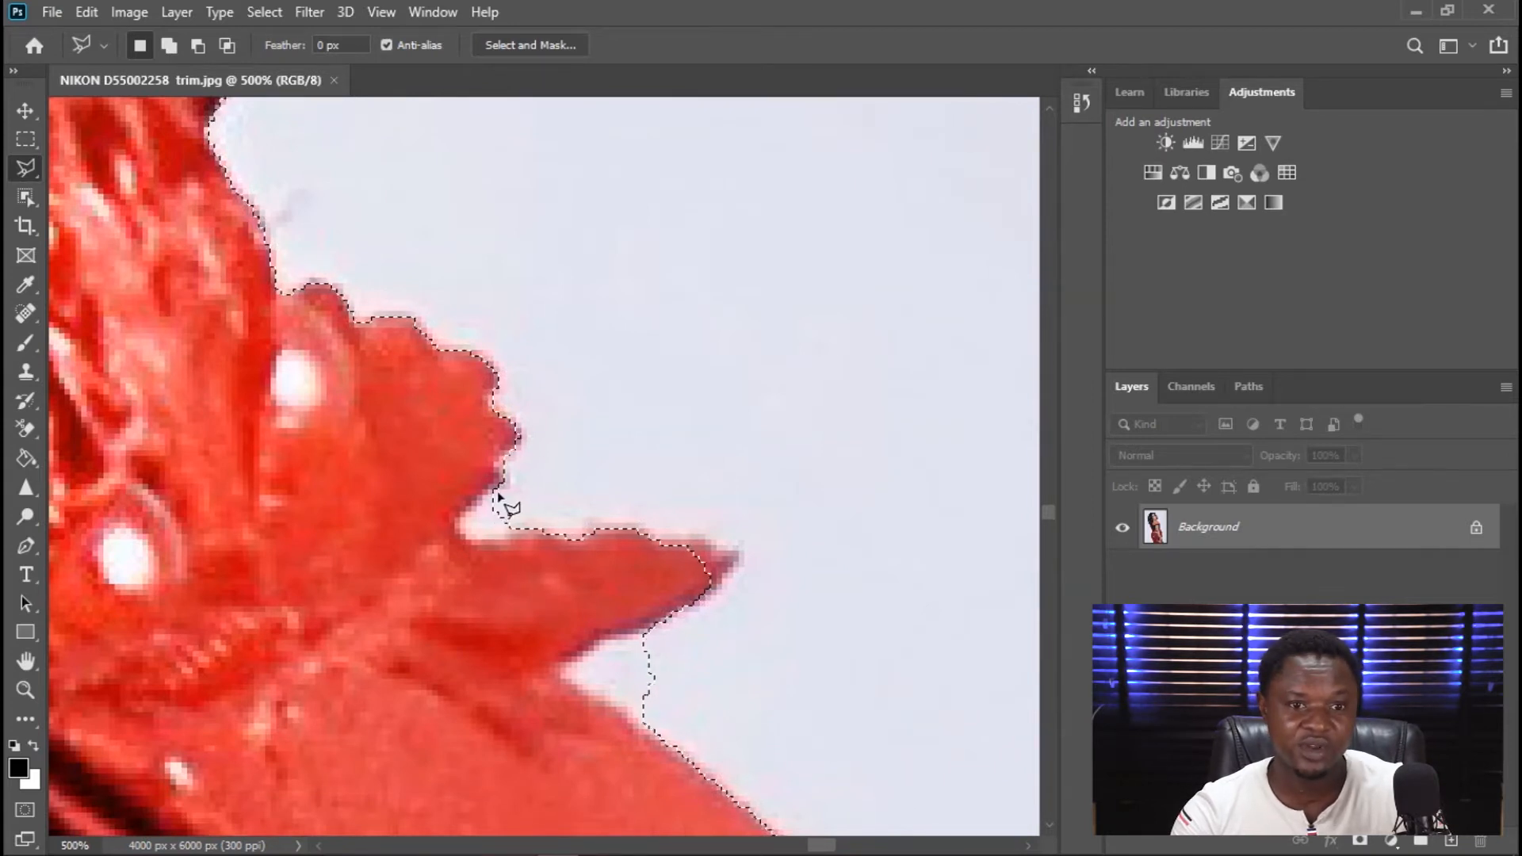
{"action": "key", "text": "alt"}
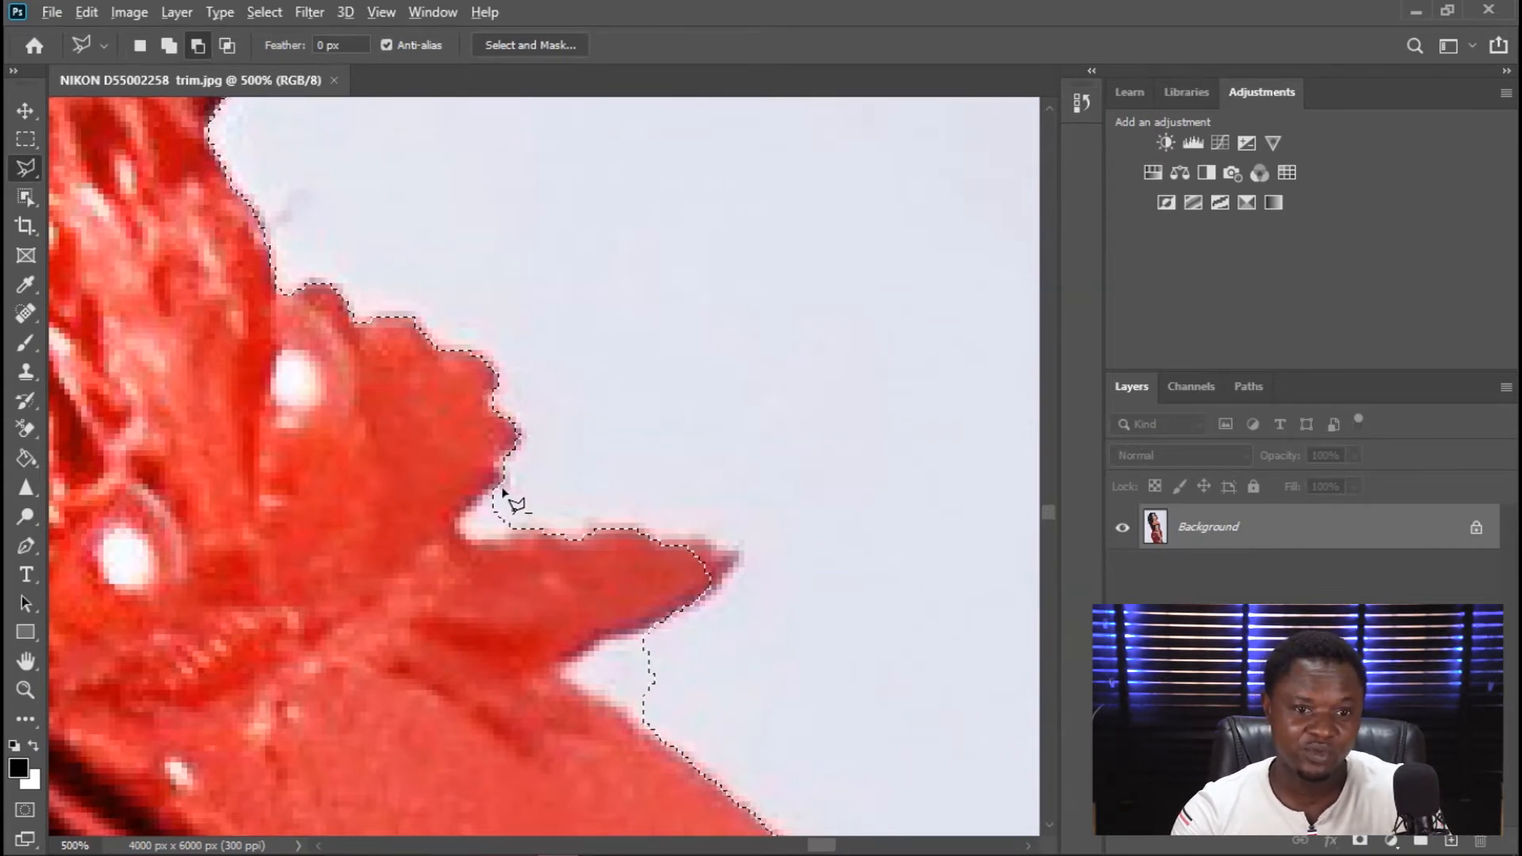
{"action": "left_click", "coordinate": [512, 480]}
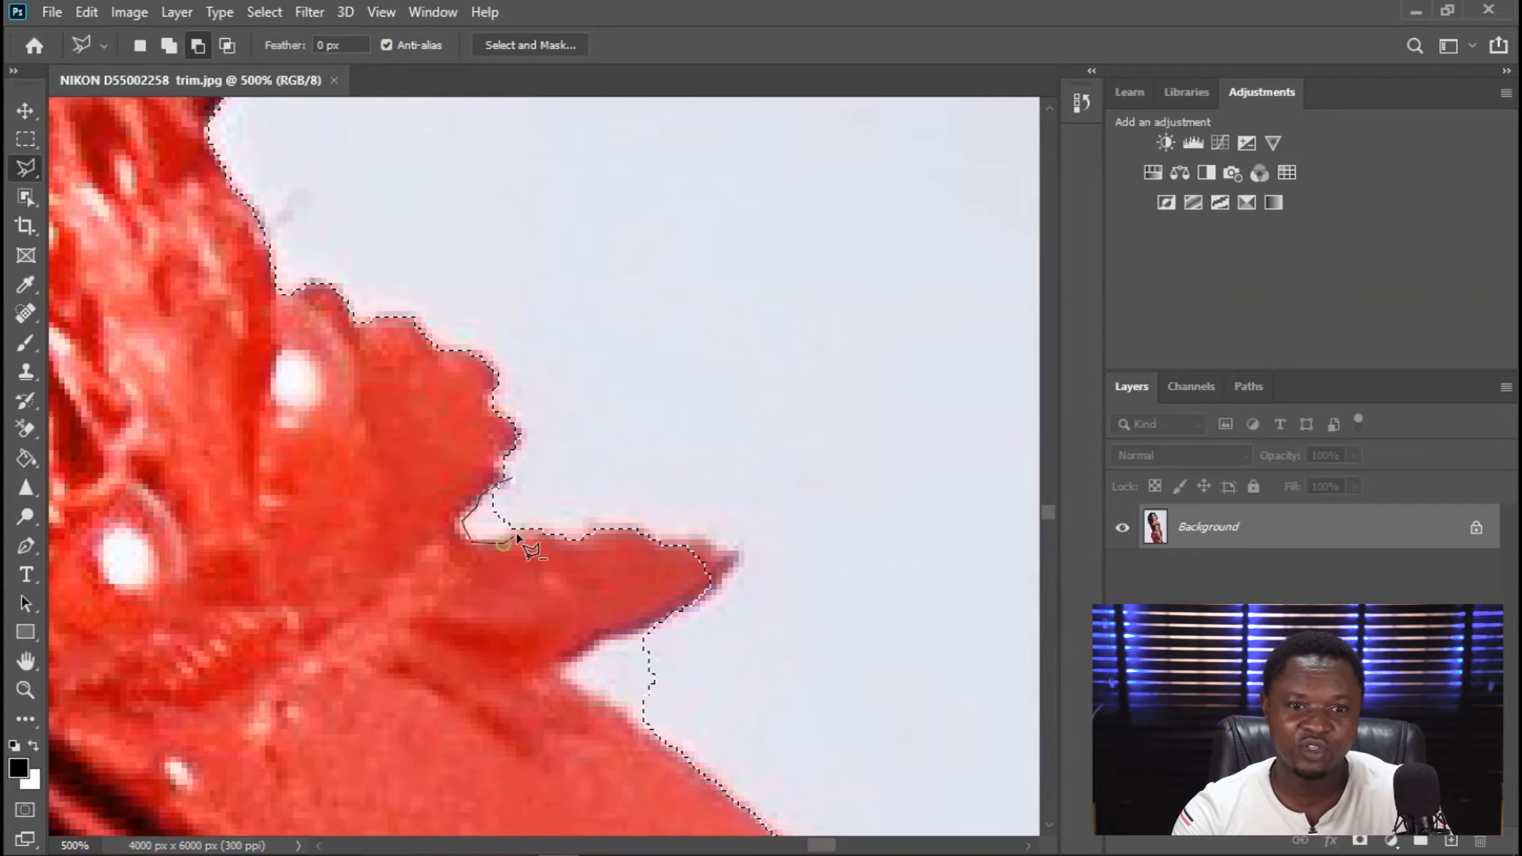
{"action": "double_click", "coordinate": [552, 504]}
Add the missed tip of the pointed petal on the waist flower to the selection.
{"action": "left_click_drag", "start_coordinate": [599, 647], "coordinate": [399, 425]}
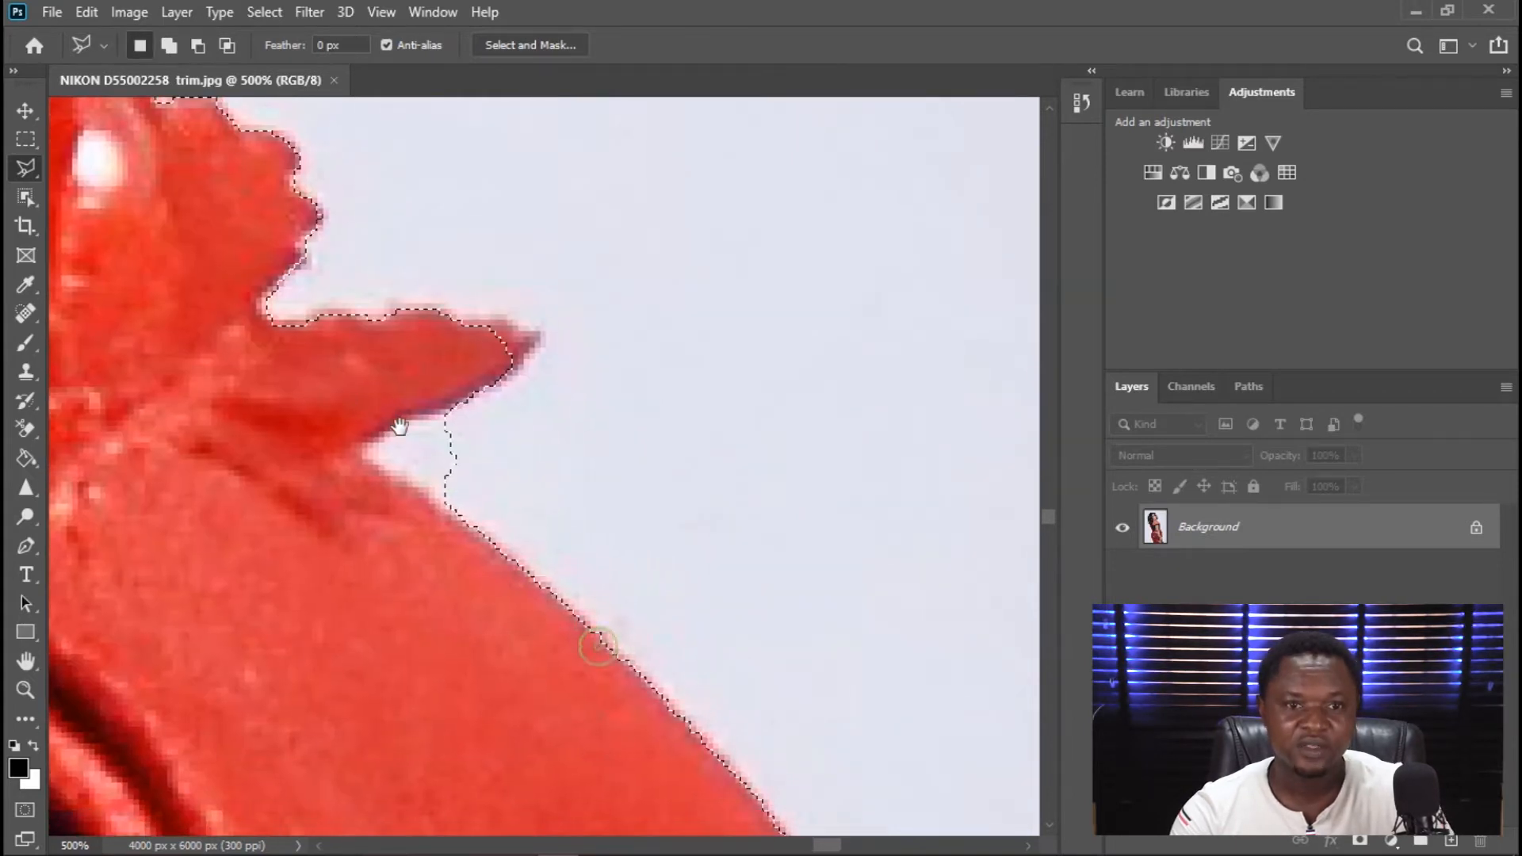
{"action": "left_click", "coordinate": [446, 318], "text": "shift"}
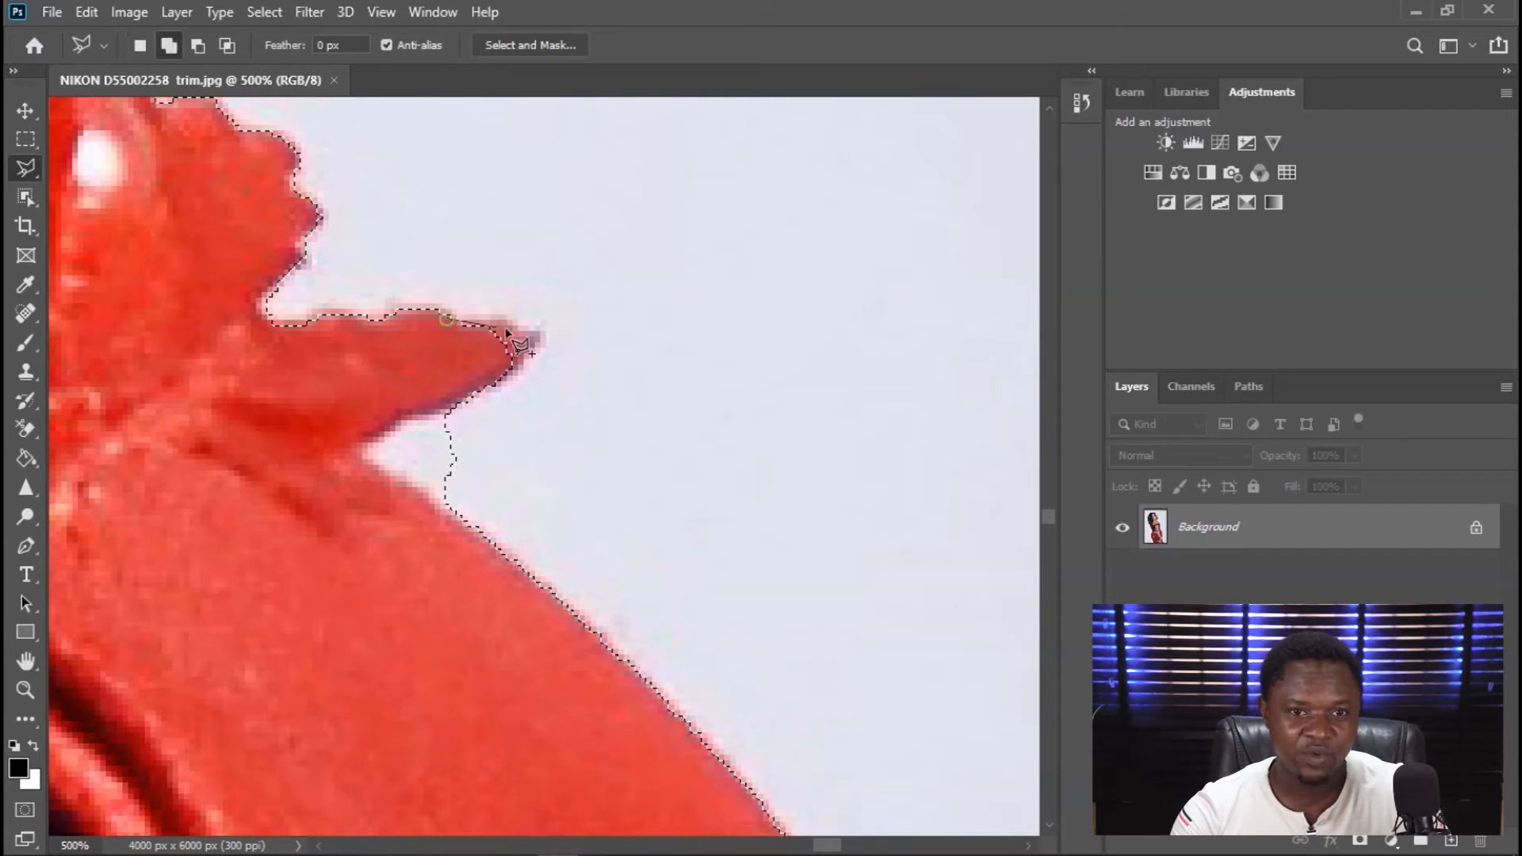
Subtract the light background wedge between the pointed petal and the red fabric below it from the selection.
{"action": "left_click_drag", "start_coordinate": [508, 524], "coordinate": [463, 359]}
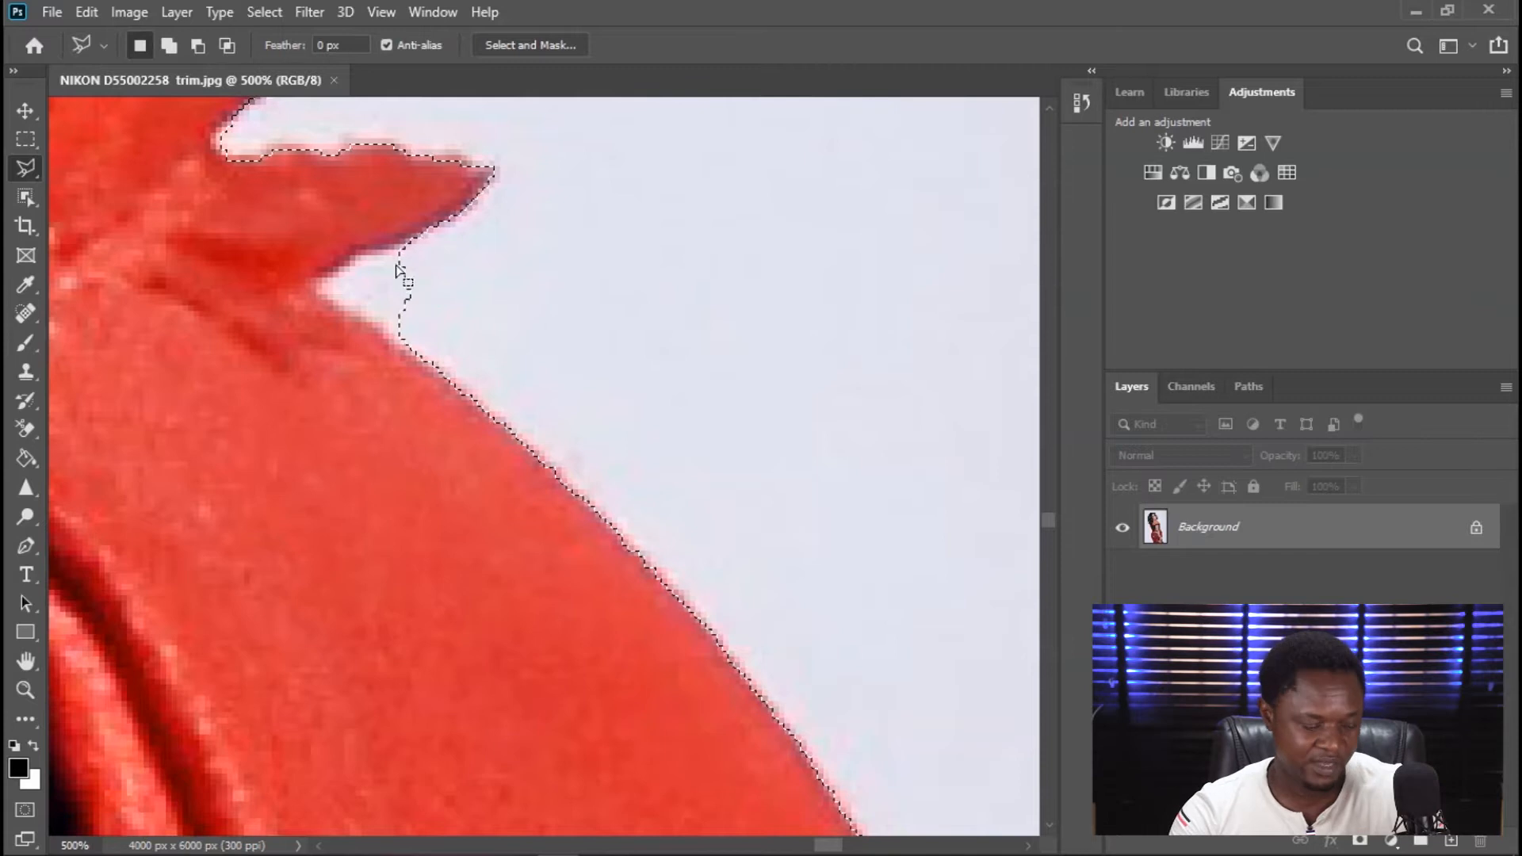
{"action": "left_click_drag", "start_coordinate": [417, 240], "coordinate": [331, 269]}
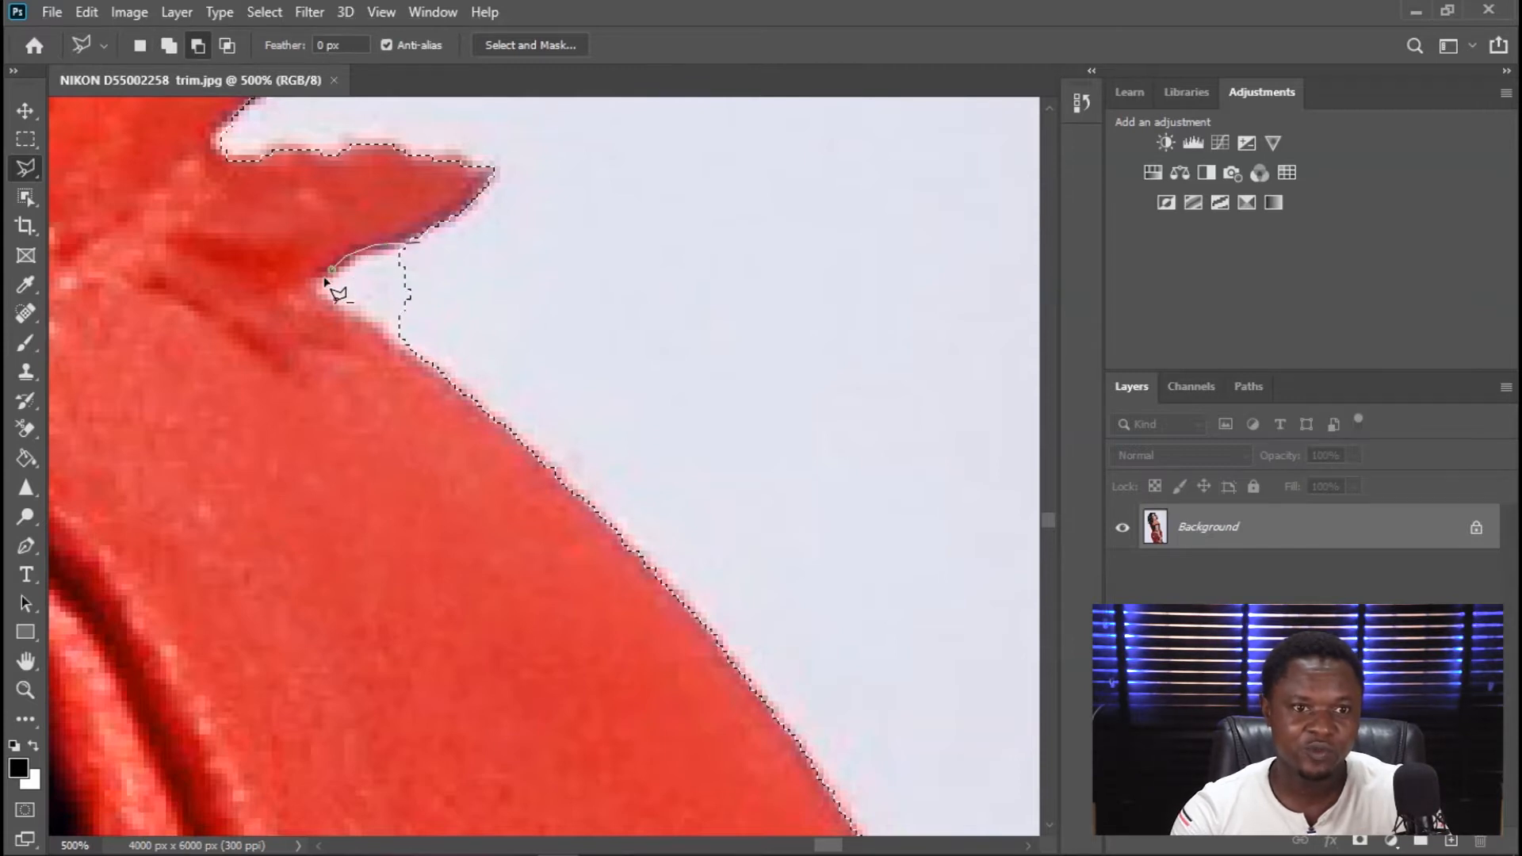
{"action": "double_click", "coordinate": [442, 329]}
Examine the selection edge down the red fabric as far as the flower beside the black panel.
{"action": "left_click_drag", "start_coordinate": [555, 476], "coordinate": [404, 299]}
{"action": "mouse_move", "coordinate": [618, 561]}
{"action": "left_mouse_down"}
{"action": "mouse_move", "coordinate": [507, 369]}
{"action": "mouse_move", "coordinate": [556, 450]}
{"action": "mouse_move", "coordinate": [611, 412]}
{"action": "left_mouse_up"}
{"action": "left_click_drag", "start_coordinate": [679, 571], "coordinate": [616, 412]}
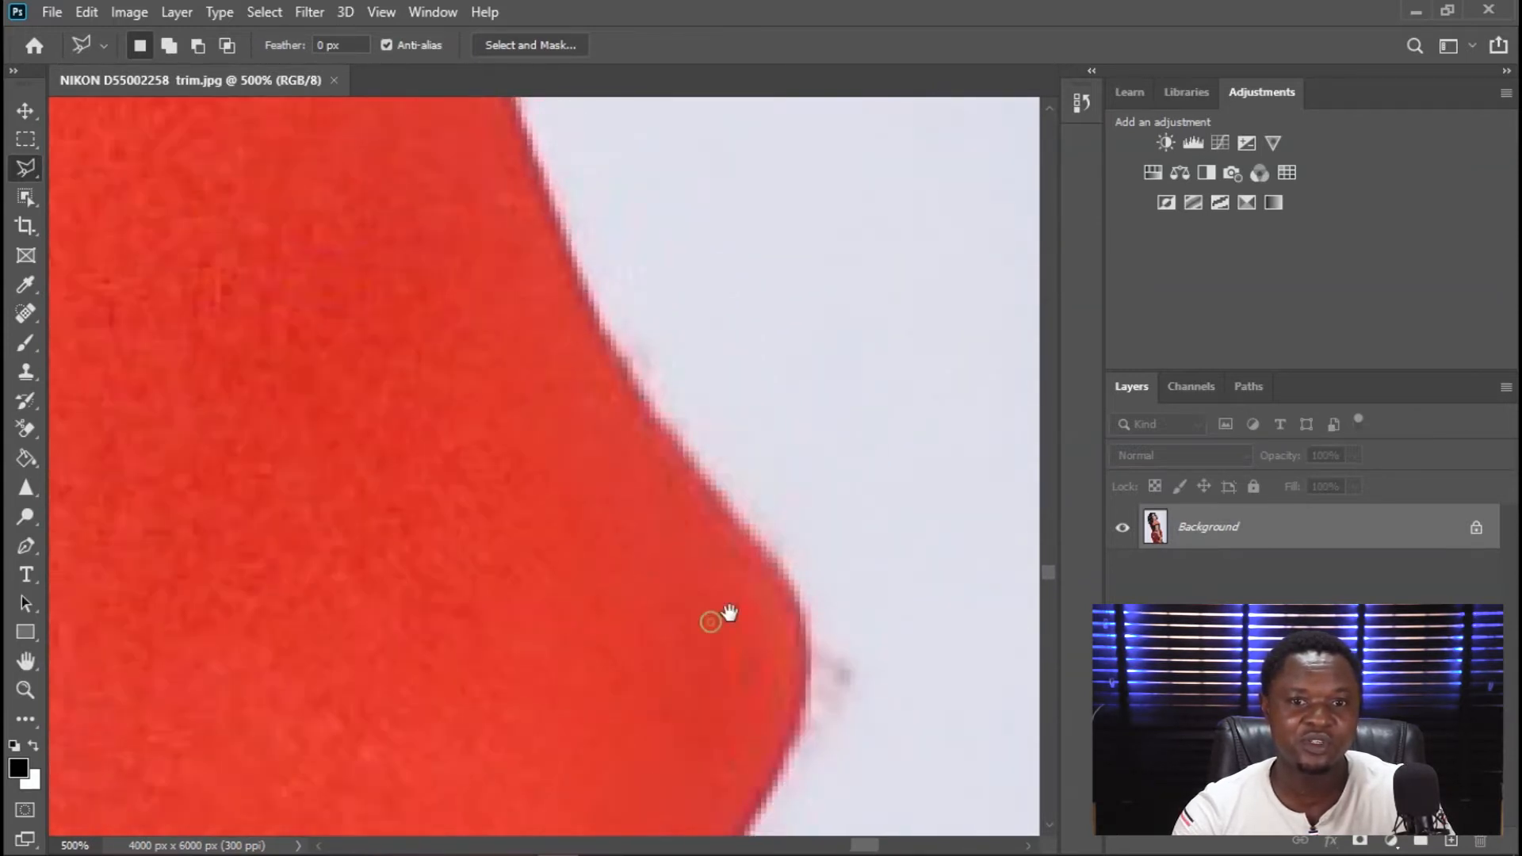
{"action": "left_click_drag", "start_coordinate": [728, 613], "coordinate": [554, 380]}
{"action": "left_click_drag", "start_coordinate": [513, 510], "coordinate": [663, 283]}
{"action": "left_click_drag", "start_coordinate": [598, 496], "coordinate": [628, 315]}
{"action": "left_click_drag", "start_coordinate": [580, 654], "coordinate": [557, 265]}
{"action": "left_click_drag", "start_coordinate": [584, 695], "coordinate": [602, 382]}
{"action": "left_click_drag", "start_coordinate": [611, 793], "coordinate": [513, 449]}
{"action": "left_click_drag", "start_coordinate": [596, 489], "coordinate": [561, 238]}
{"action": "mouse_move", "coordinate": [605, 595]}
{"action": "left_mouse_down"}
{"action": "mouse_move", "coordinate": [571, 491]}
{"action": "mouse_move", "coordinate": [571, 514]}
{"action": "left_mouse_up"}
Subtract the narrow background gap between the rounded red fabric and the flower beneath it from the selection.
{"action": "key", "text": "alt"}
{"action": "key", "text": "alt"}
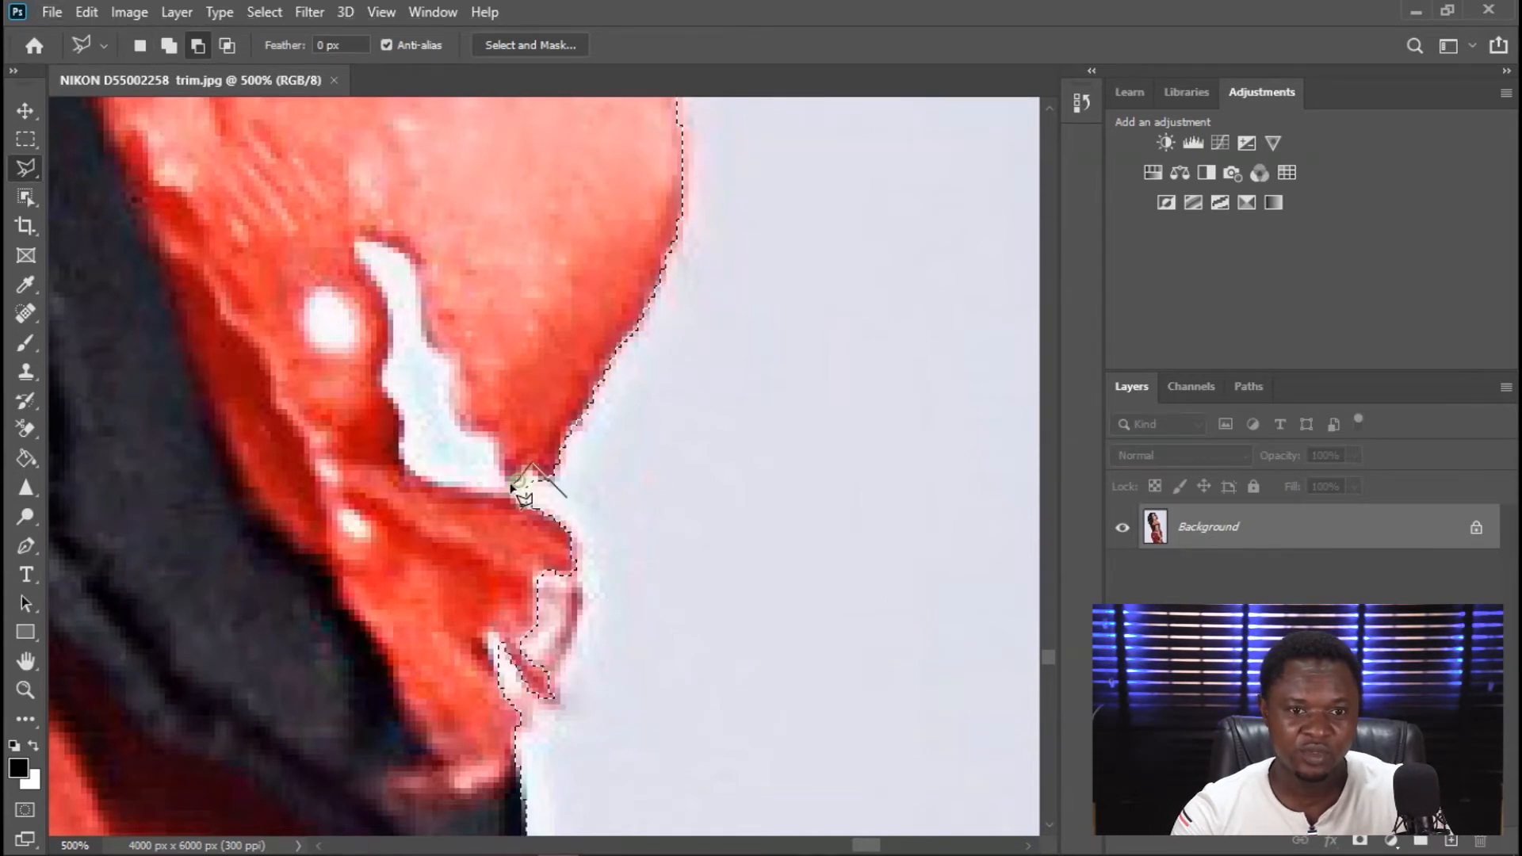
{"action": "left_click", "coordinate": [480, 434]}
{"action": "left_click", "coordinate": [463, 413]}
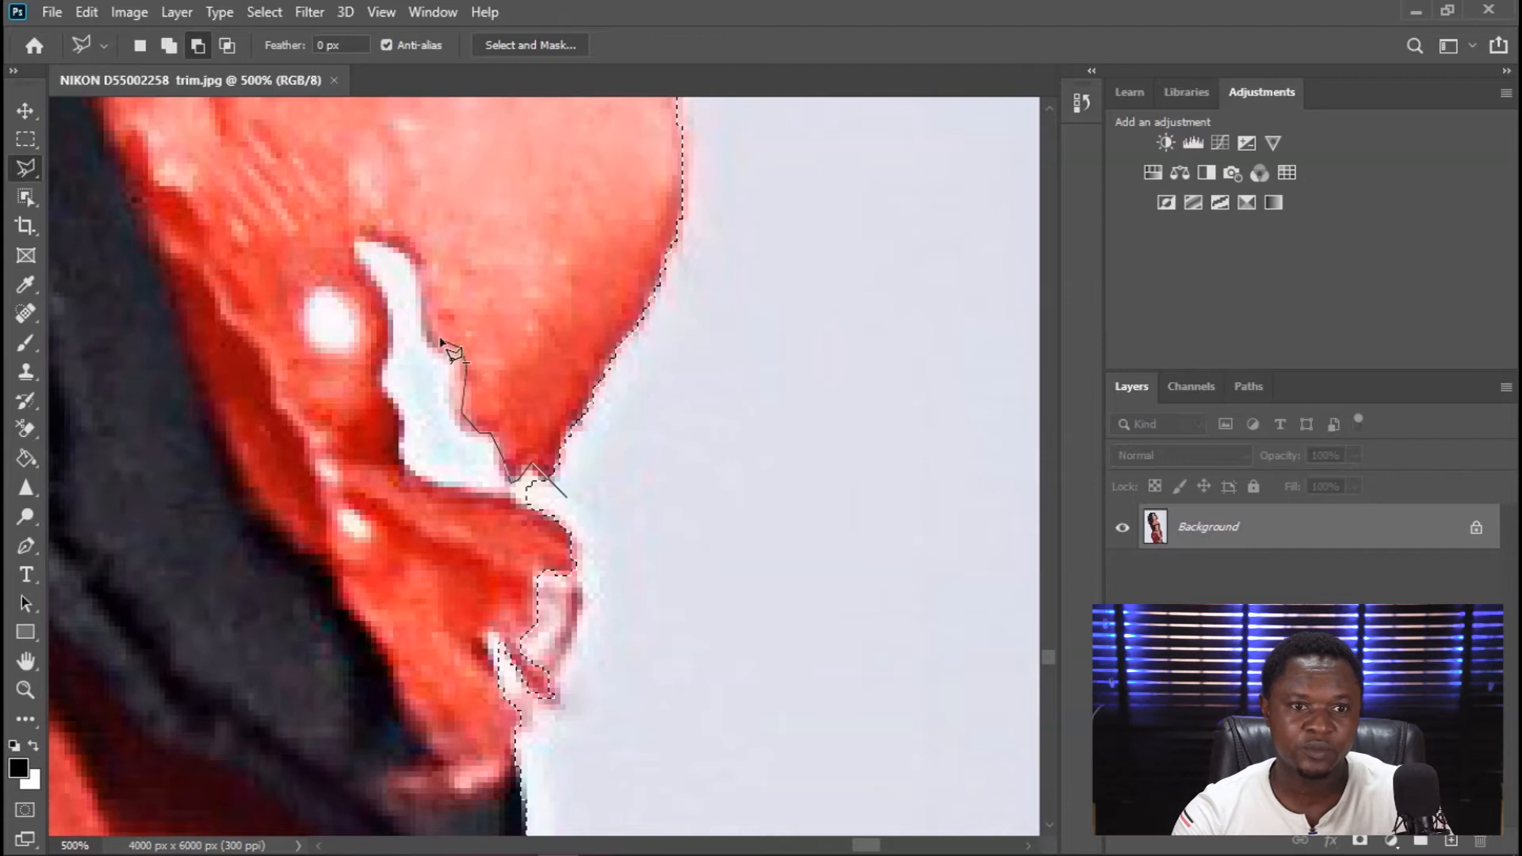
{"action": "left_click", "coordinate": [390, 240]}
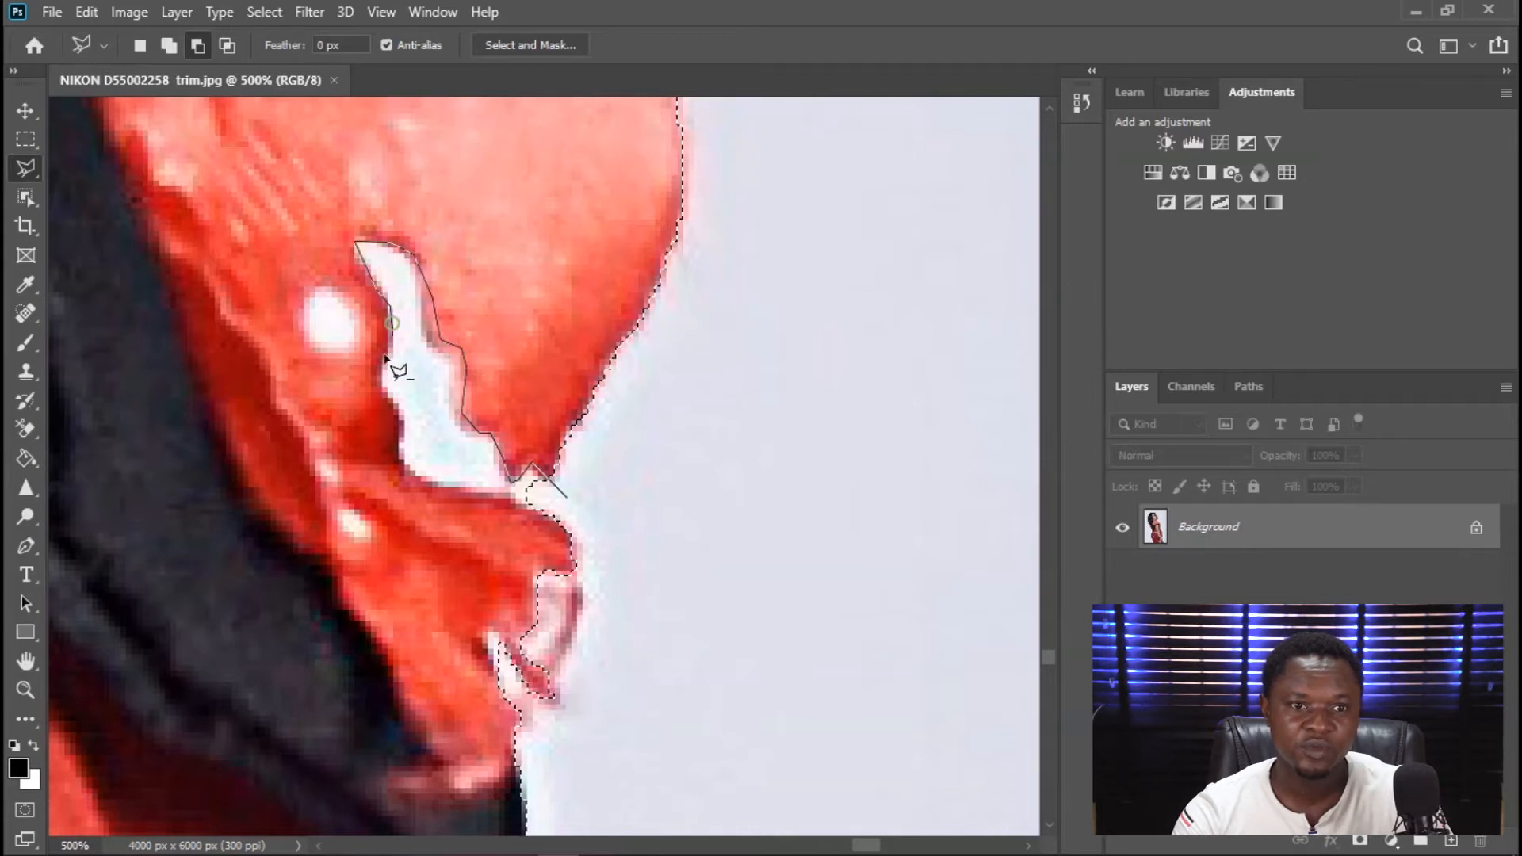
{"action": "left_click", "coordinate": [430, 484]}
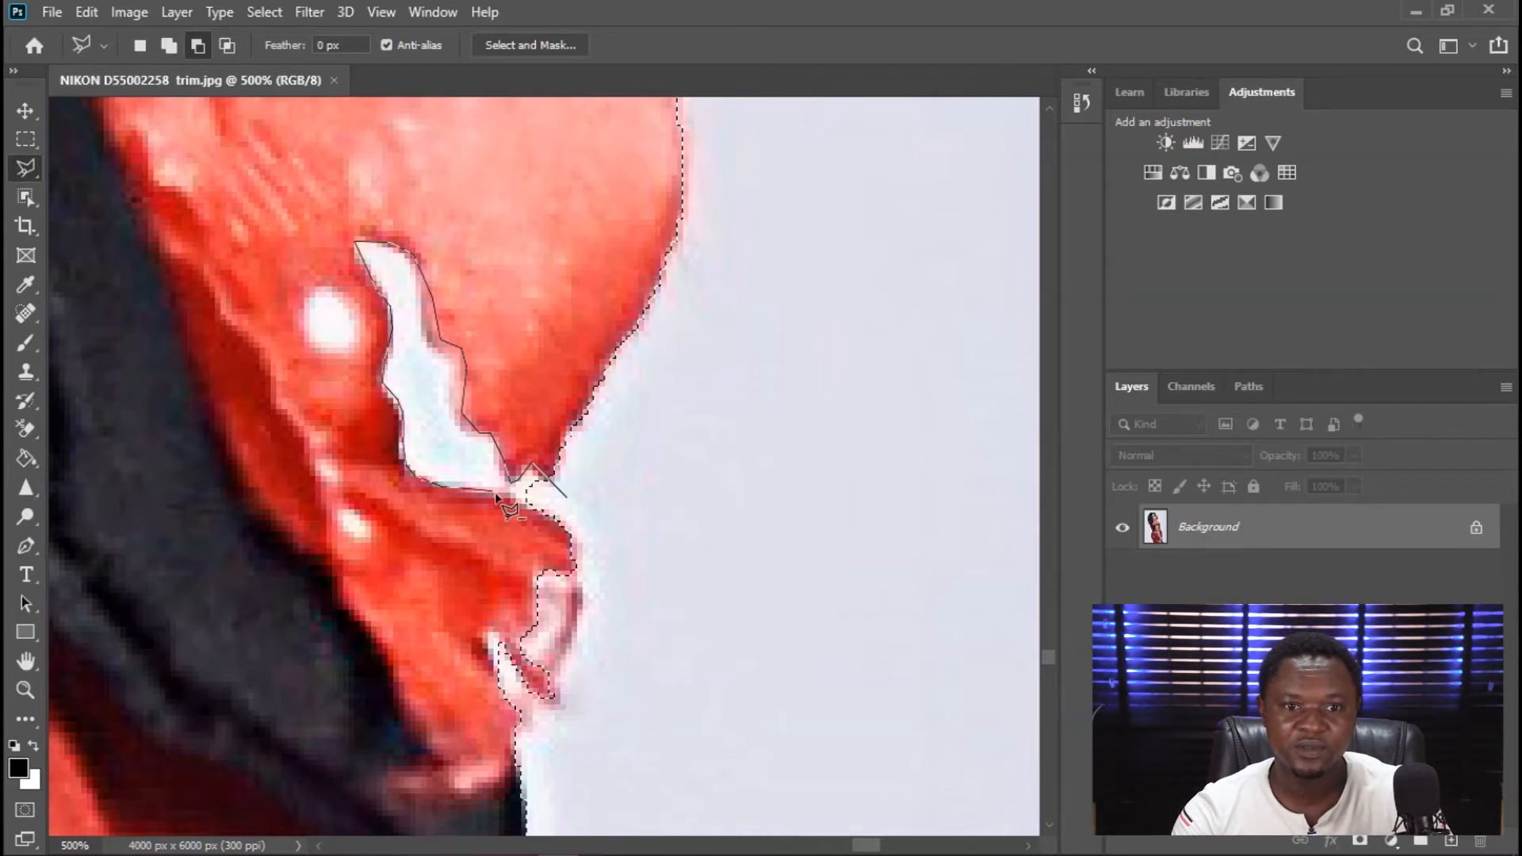
{"action": "left_click", "coordinate": [587, 521]}
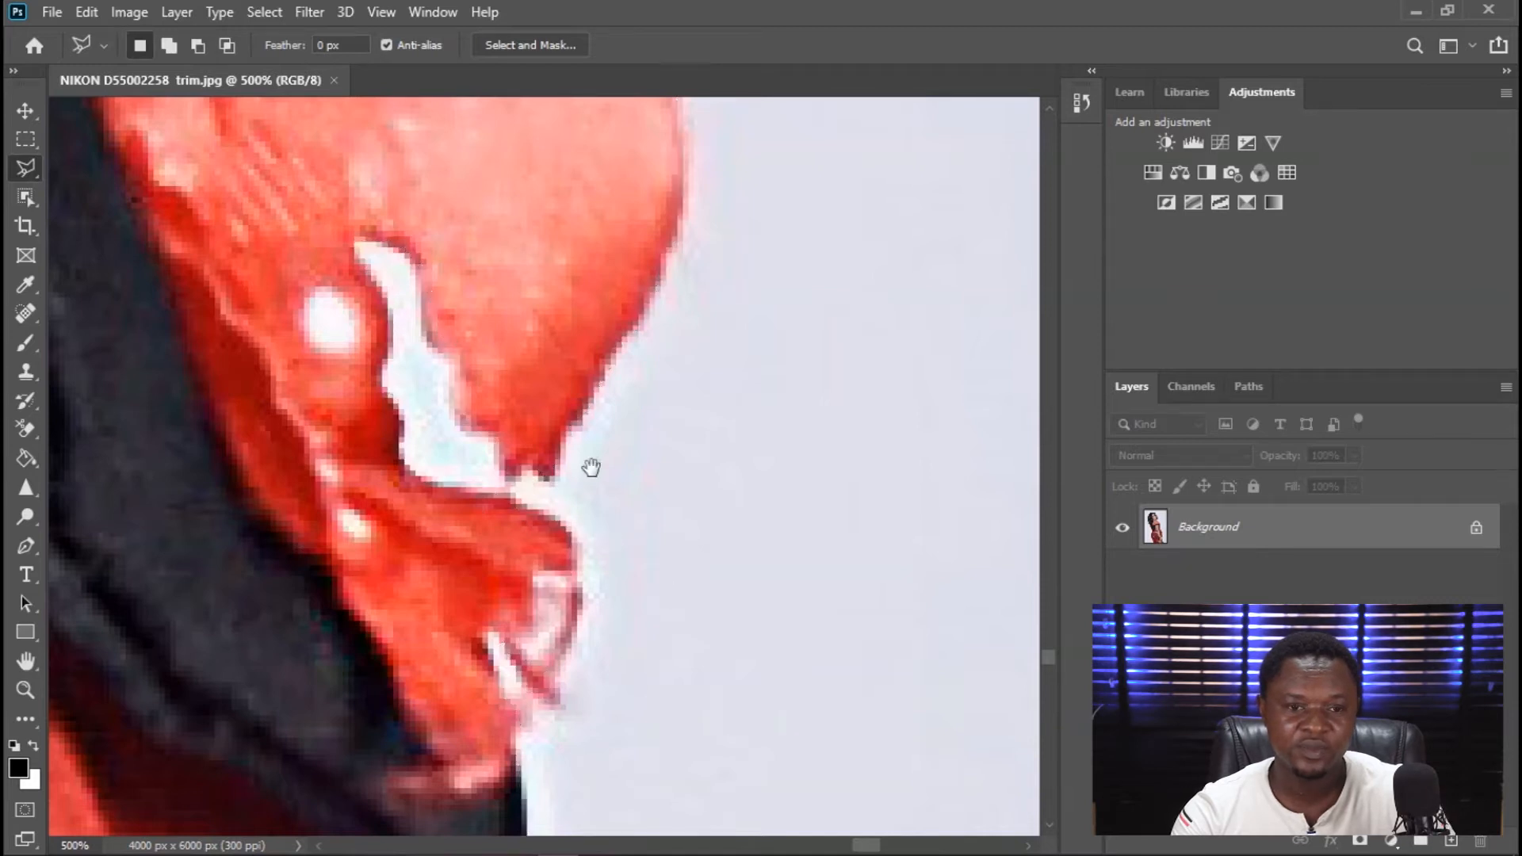
Subtract the small background corner where the red fabric's lower edge meets the black panel from the selection.
{"action": "scroll", "coordinate": [592, 465], "scroll_direction": "down", "scroll_amount": 4}
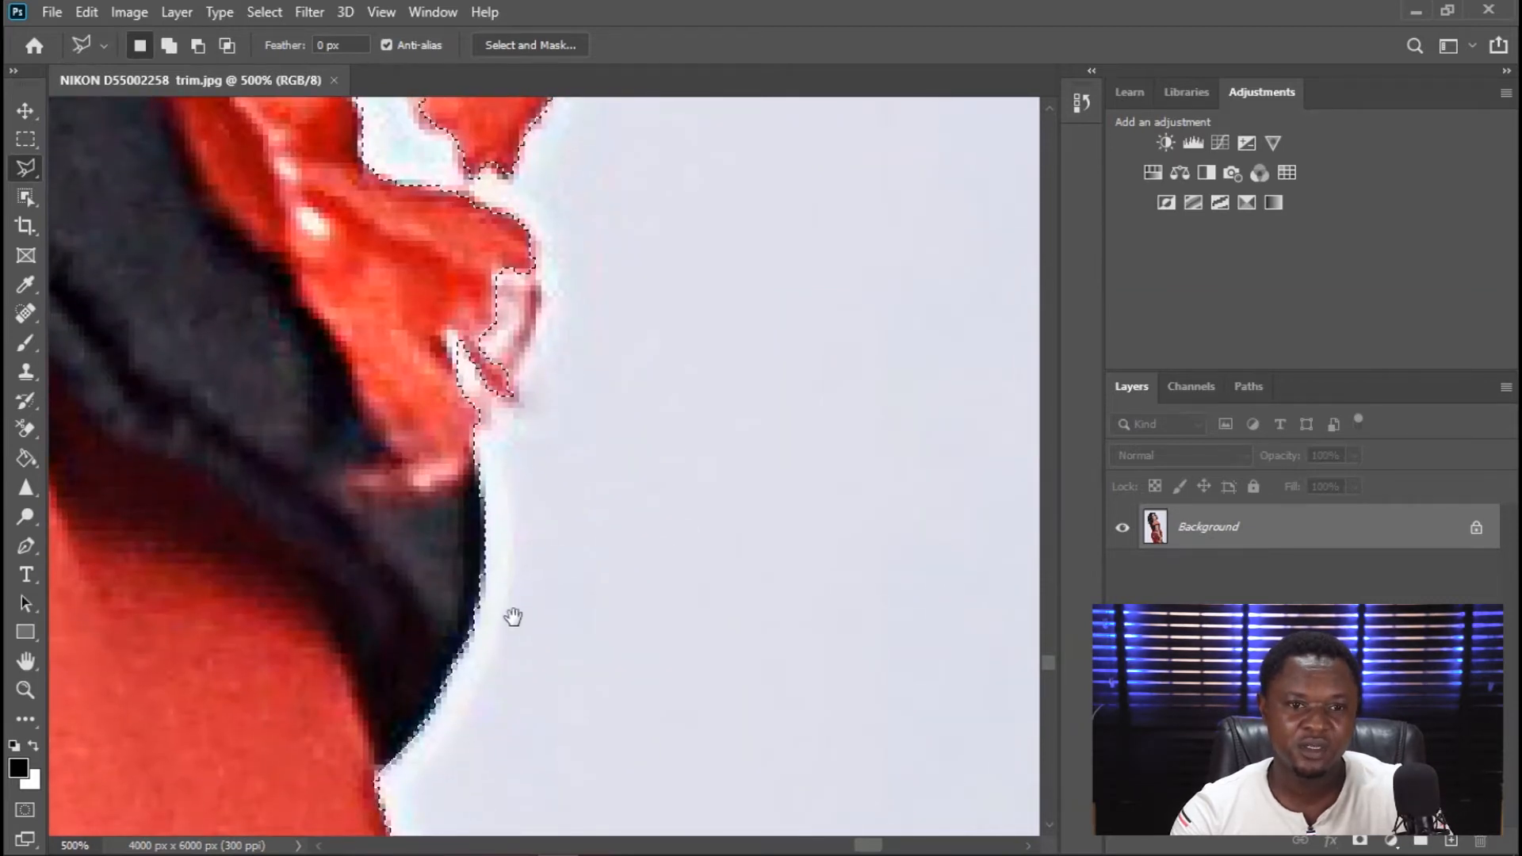
{"action": "scroll", "coordinate": [513, 615], "scroll_direction": "down", "scroll_amount": 6}
{"action": "scroll", "coordinate": [507, 496], "scroll_direction": "down", "scroll_amount": 8}
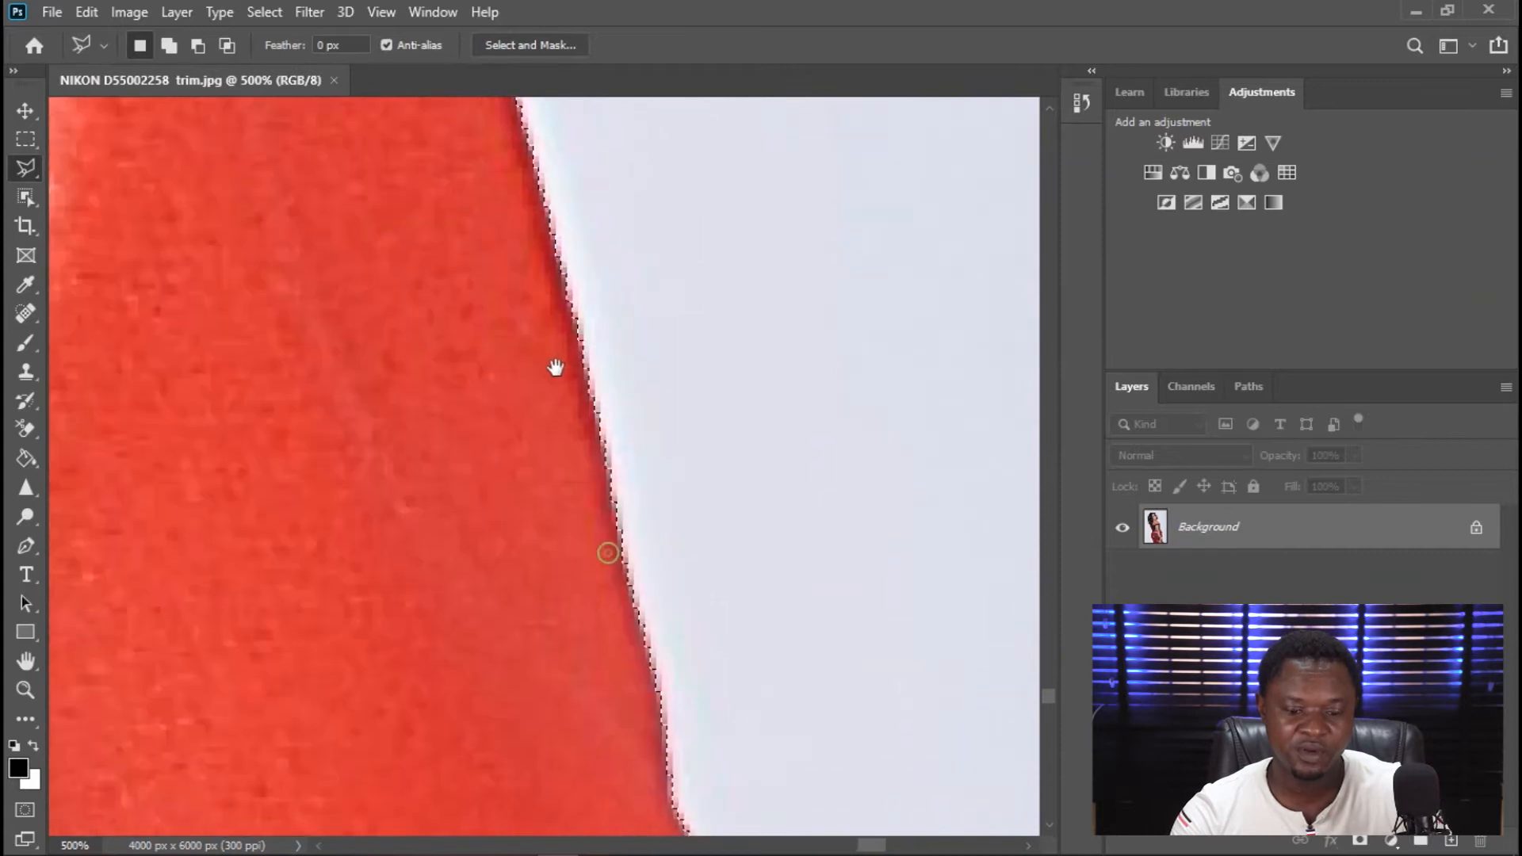
{"action": "scroll", "coordinate": [609, 325], "scroll_direction": "down", "scroll_amount": 8}
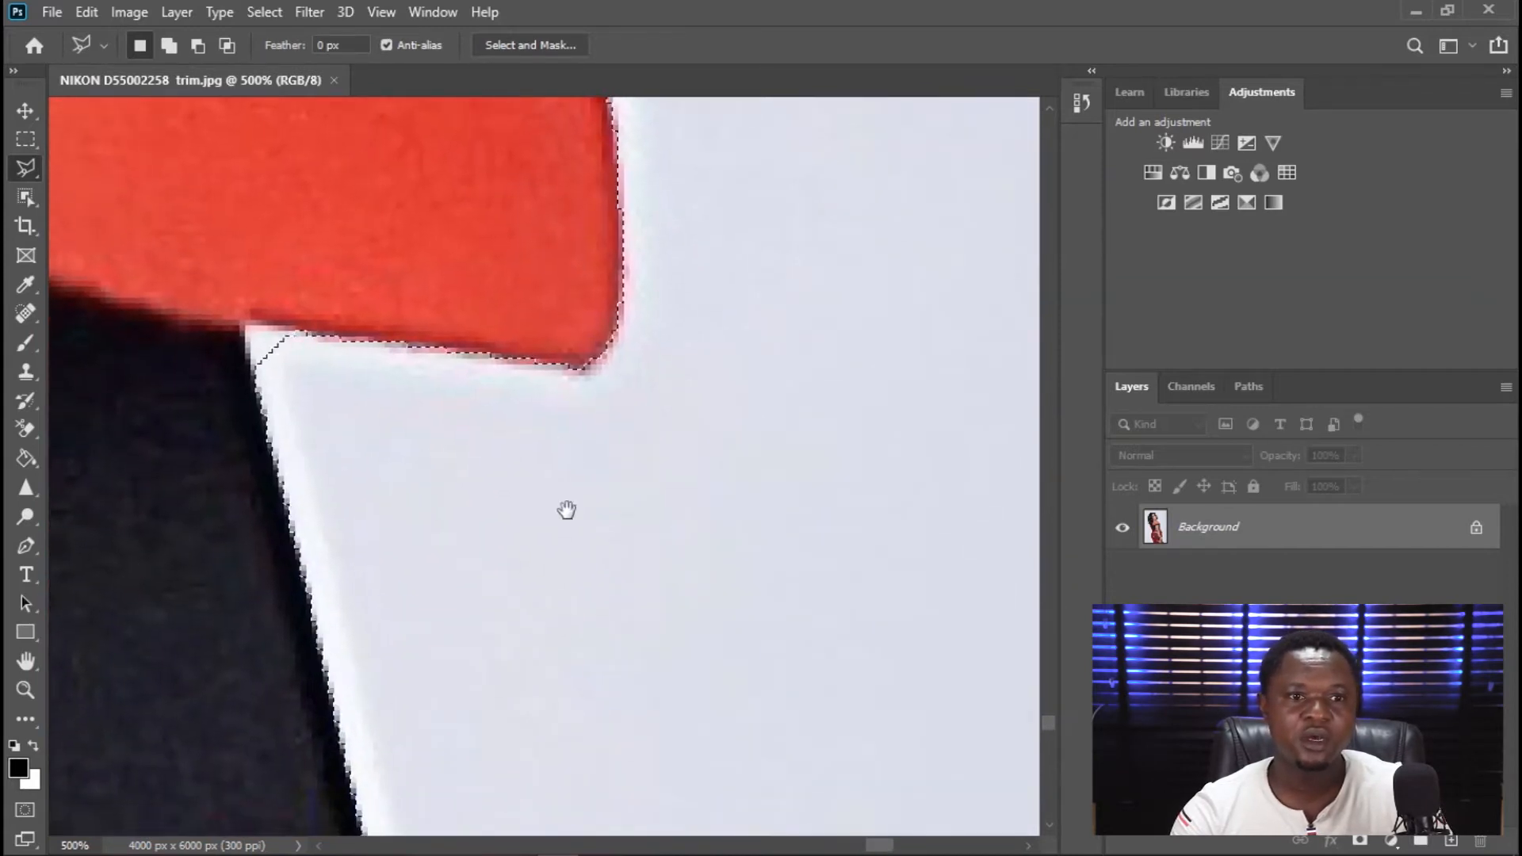
{"action": "key", "text": "alt"}
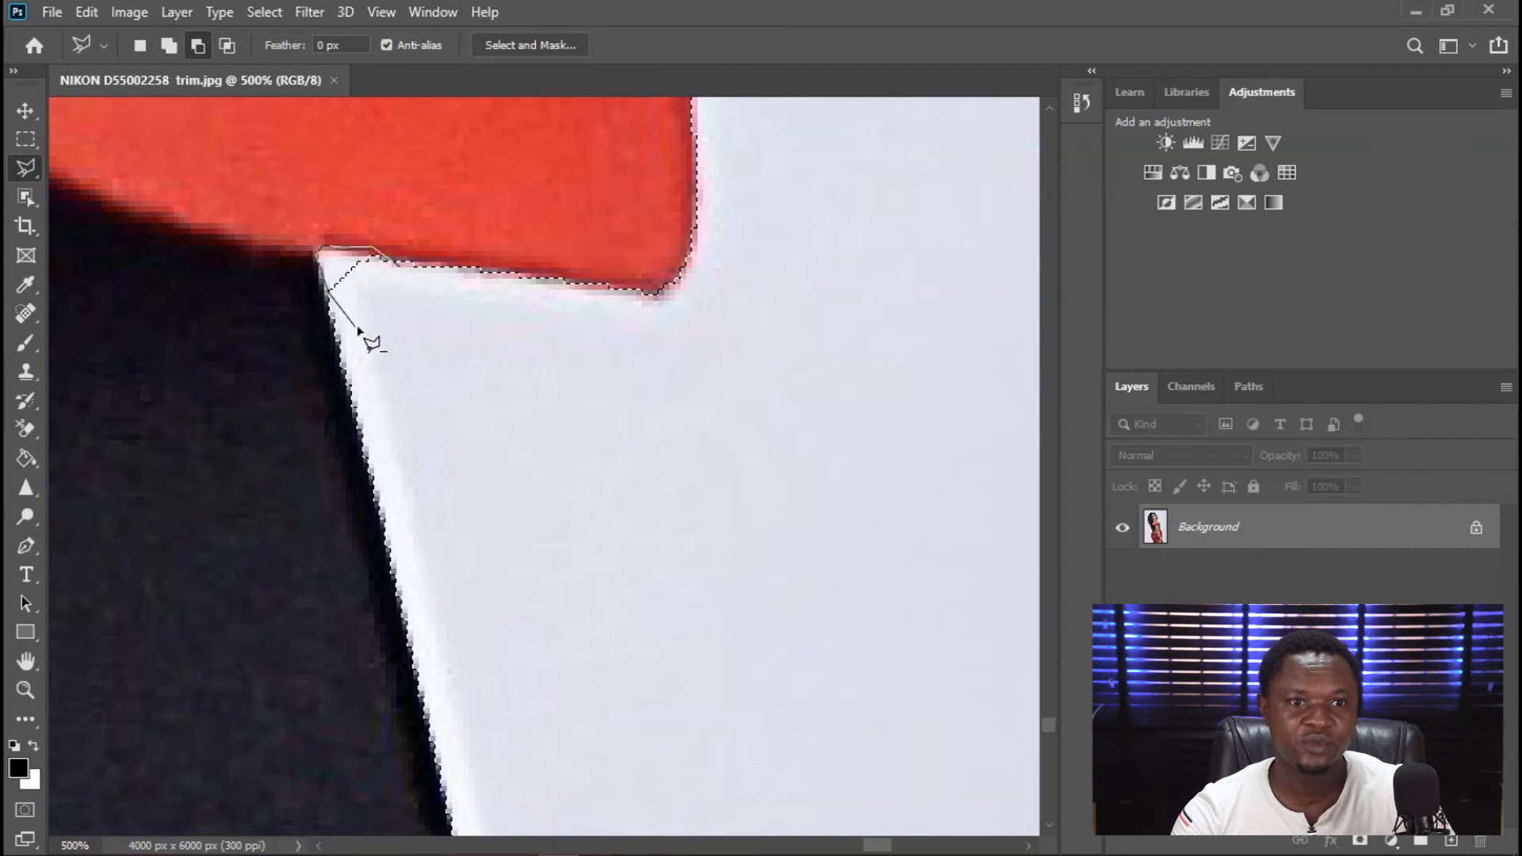
Examine the rest of the selection edge down the black panel and across the bottom of the outfit.
{"action": "scroll", "coordinate": [519, 512], "scroll_direction": "down", "scroll_amount": 10}
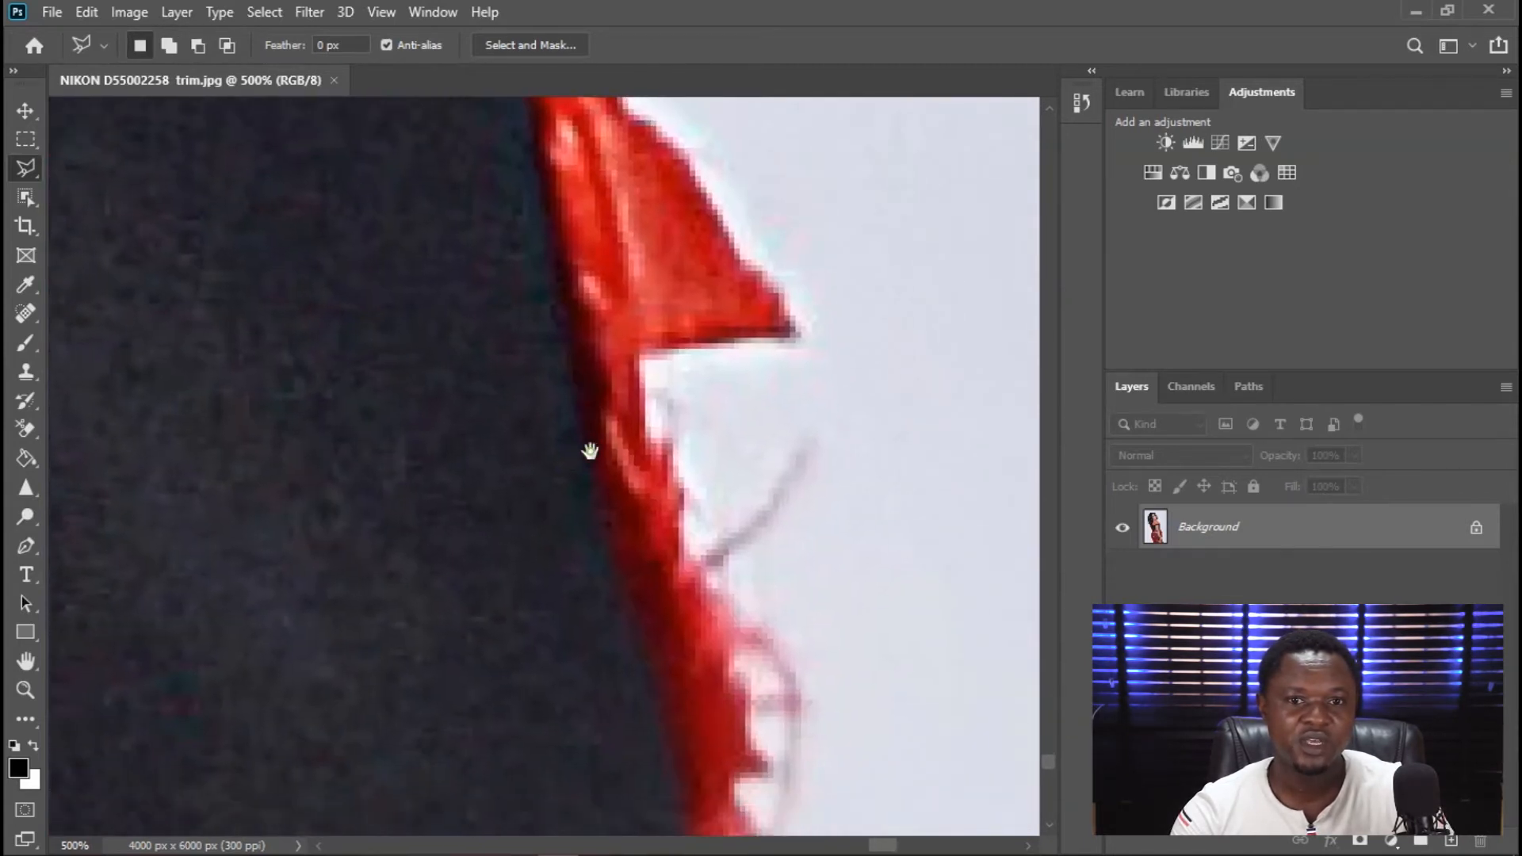
{"action": "left_click_drag", "start_coordinate": [638, 524], "coordinate": [590, 467]}
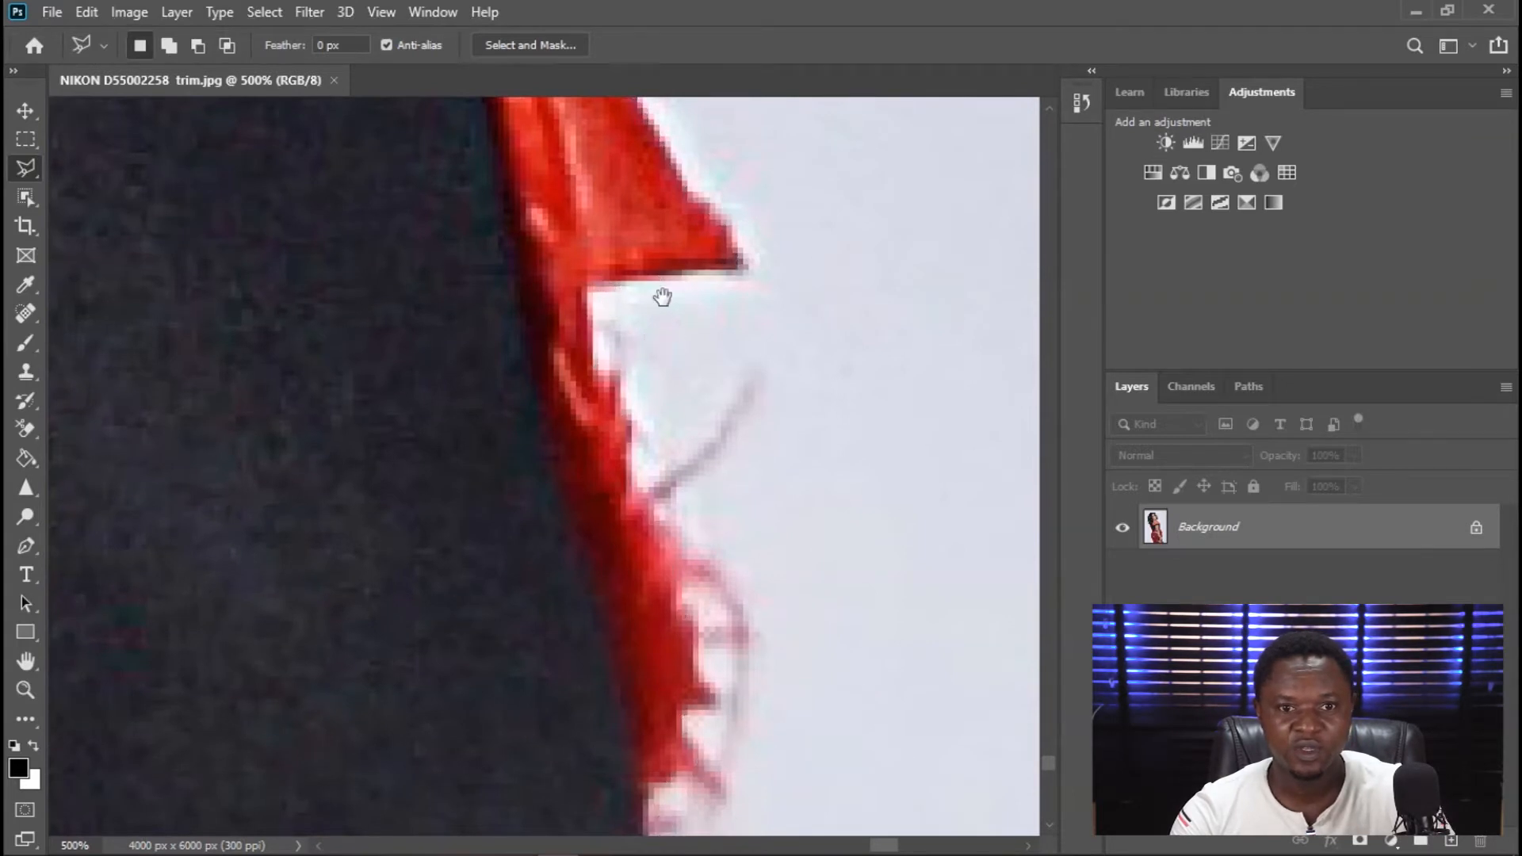
{"action": "scroll", "coordinate": [658, 333], "scroll_direction": "down", "scroll_amount": 10}
{"action": "scroll", "coordinate": [600, 477], "scroll_direction": "down", "scroll_amount": 10}
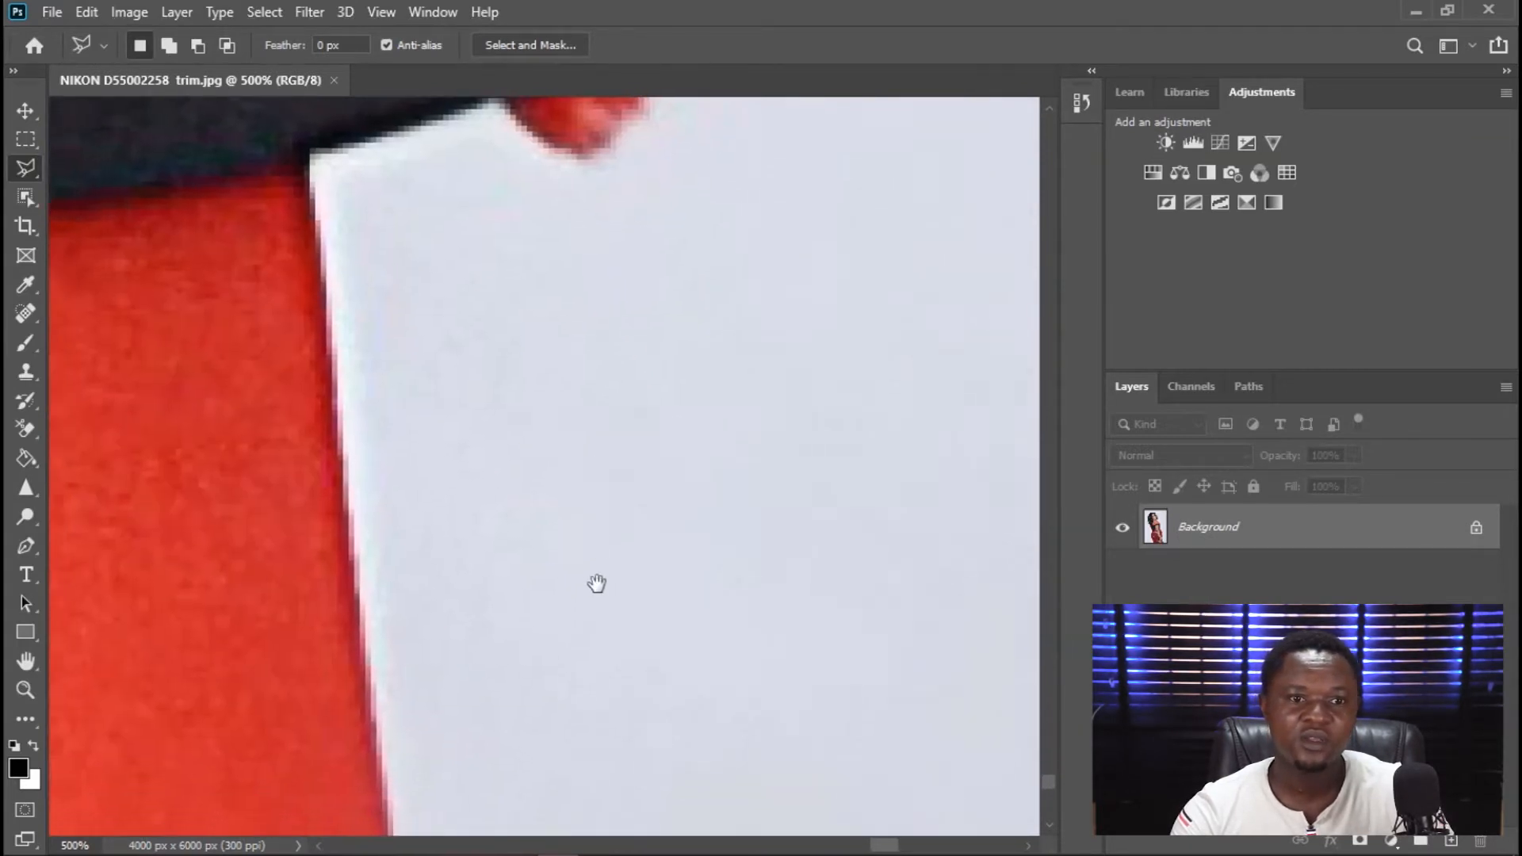
{"action": "scroll", "coordinate": [622, 475], "scroll_direction": "left", "scroll_amount": 5}
{"action": "scroll", "coordinate": [682, 498], "scroll_direction": "left", "scroll_amount": 10}
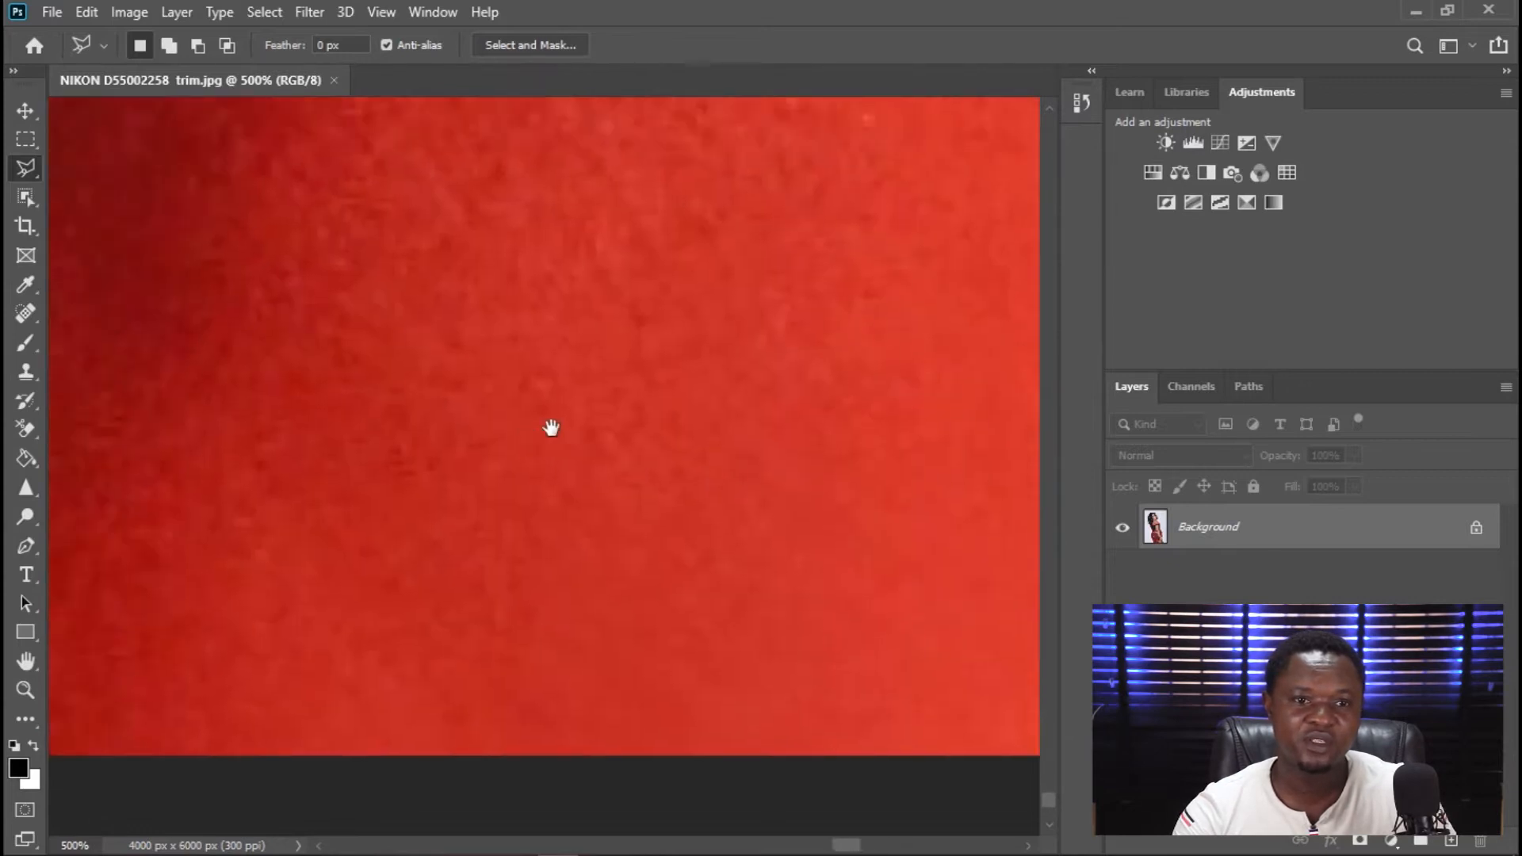
{"action": "scroll", "coordinate": [674, 388], "scroll_direction": "up", "scroll_amount": 5}
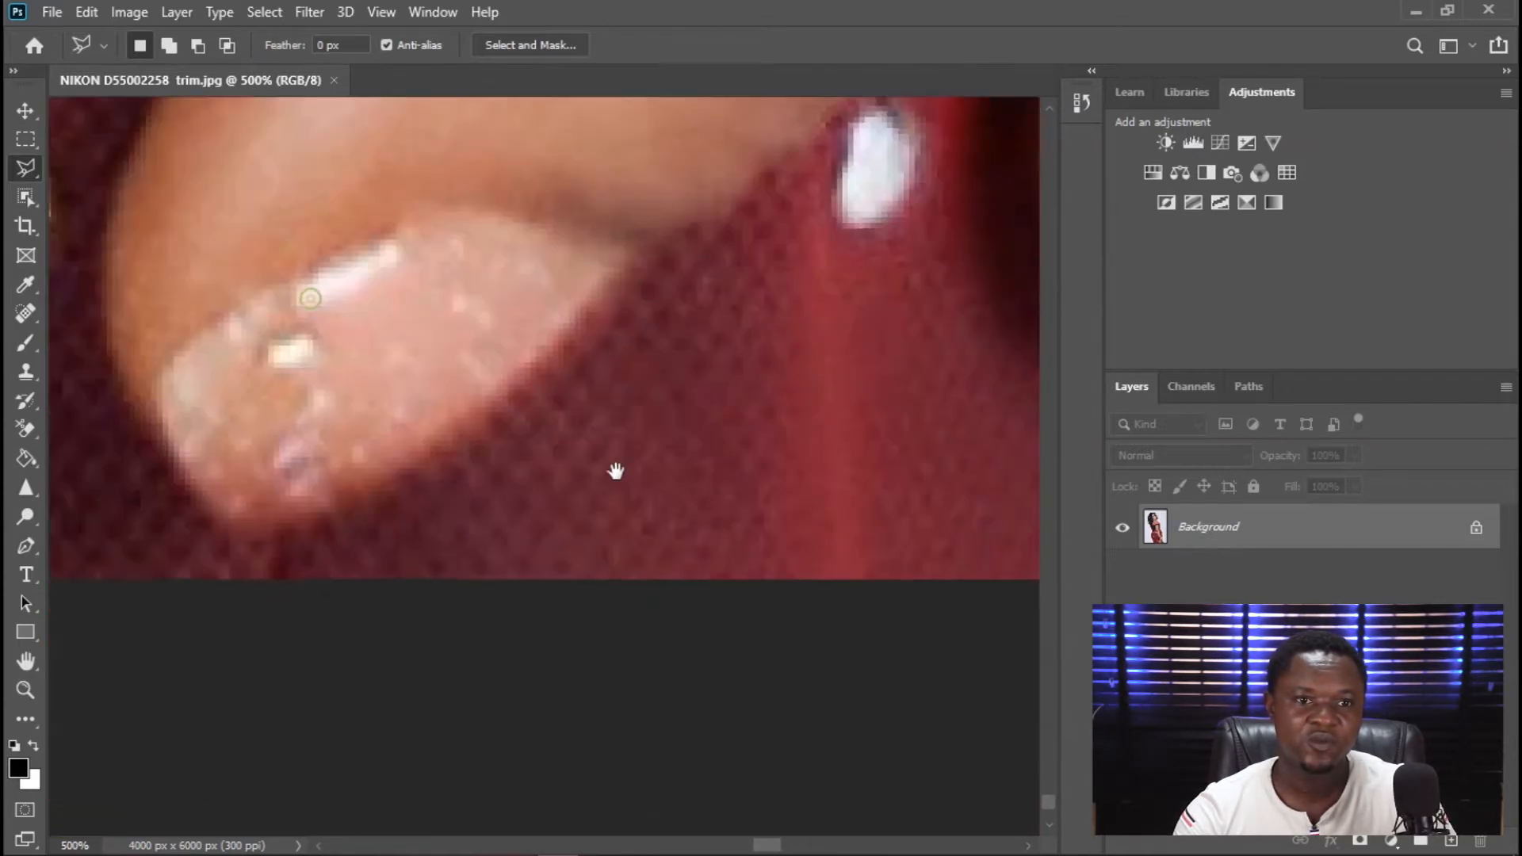
{"action": "scroll", "coordinate": [616, 468], "scroll_direction": "left", "scroll_amount": 10}
{"action": "left_click_drag", "start_coordinate": [321, 423], "coordinate": [523, 418]}
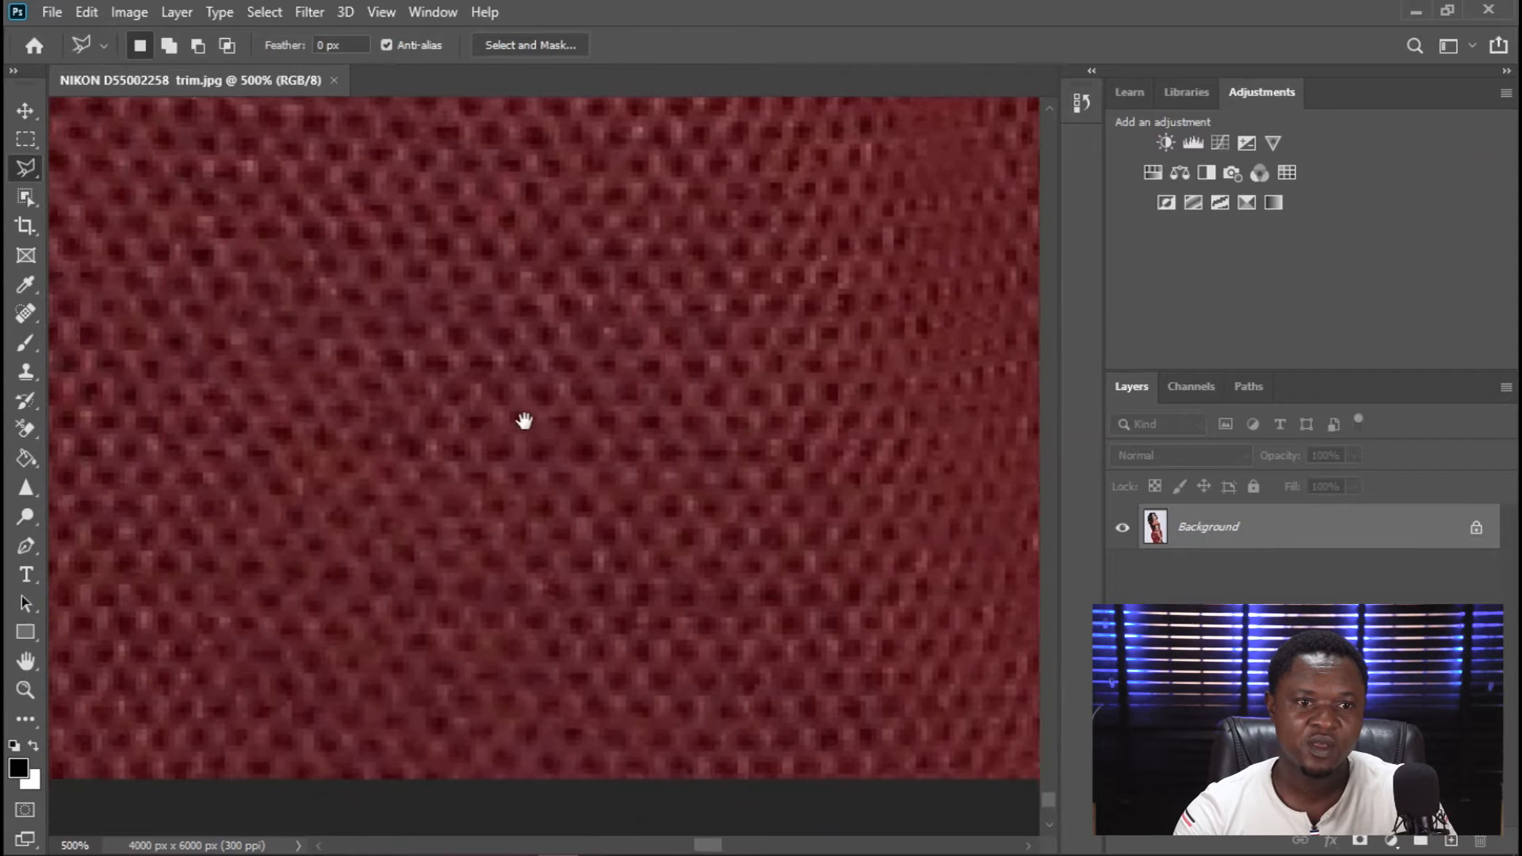
{"action": "left_click_drag", "start_coordinate": [221, 394], "coordinate": [527, 507]}
{"action": "scroll", "coordinate": [527, 508], "scroll_direction": "down", "scroll_amount": 6}
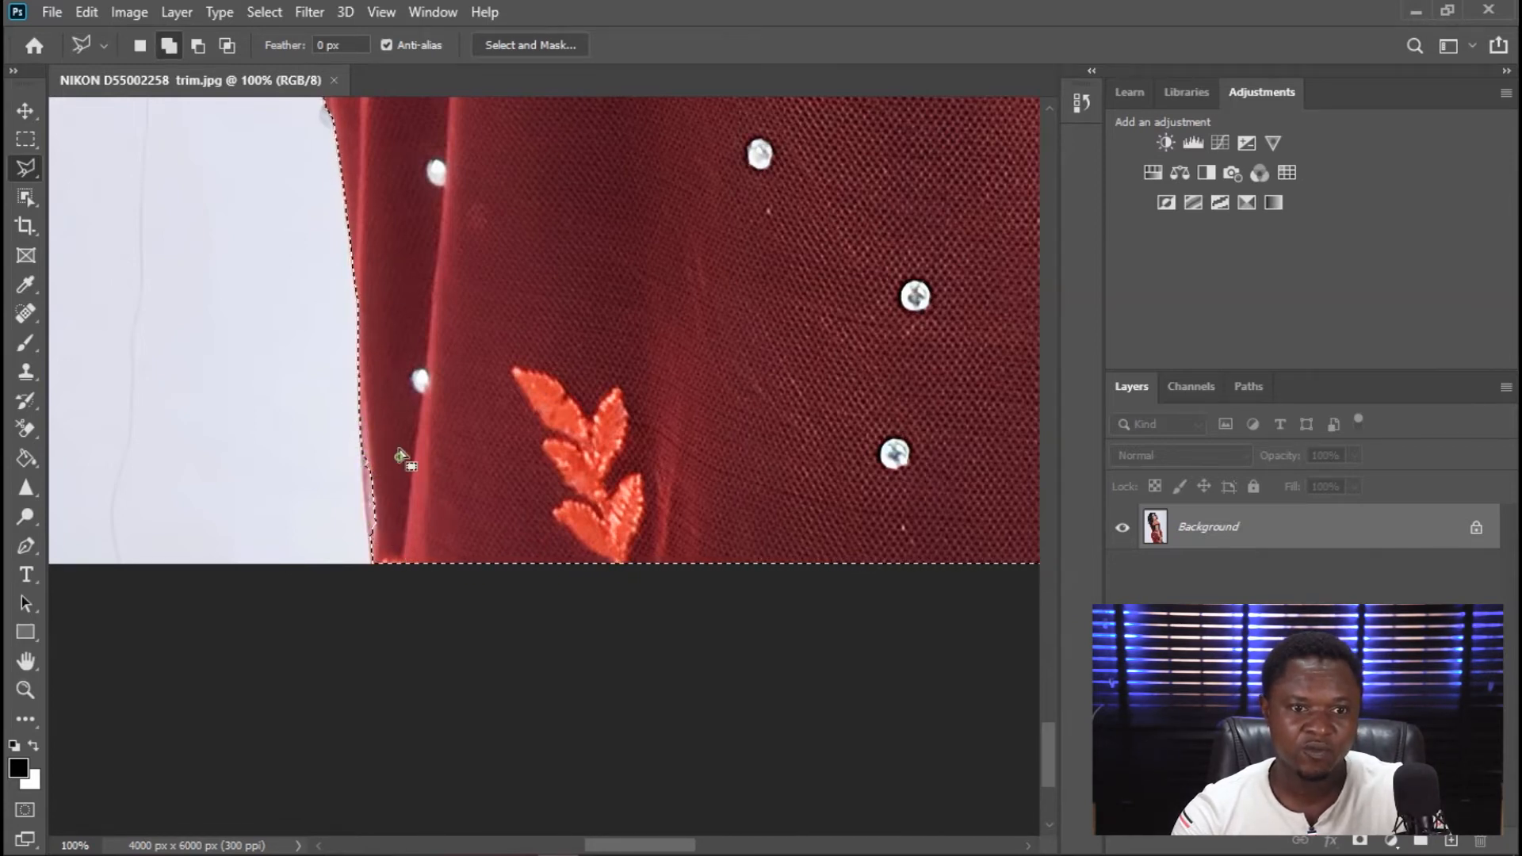
Add the two protruding beads on the dress's outer edge, below and beside the lowest flowers, to the selection.
{"action": "scroll", "coordinate": [402, 457], "scroll_direction": "up", "scroll_amount": 5}
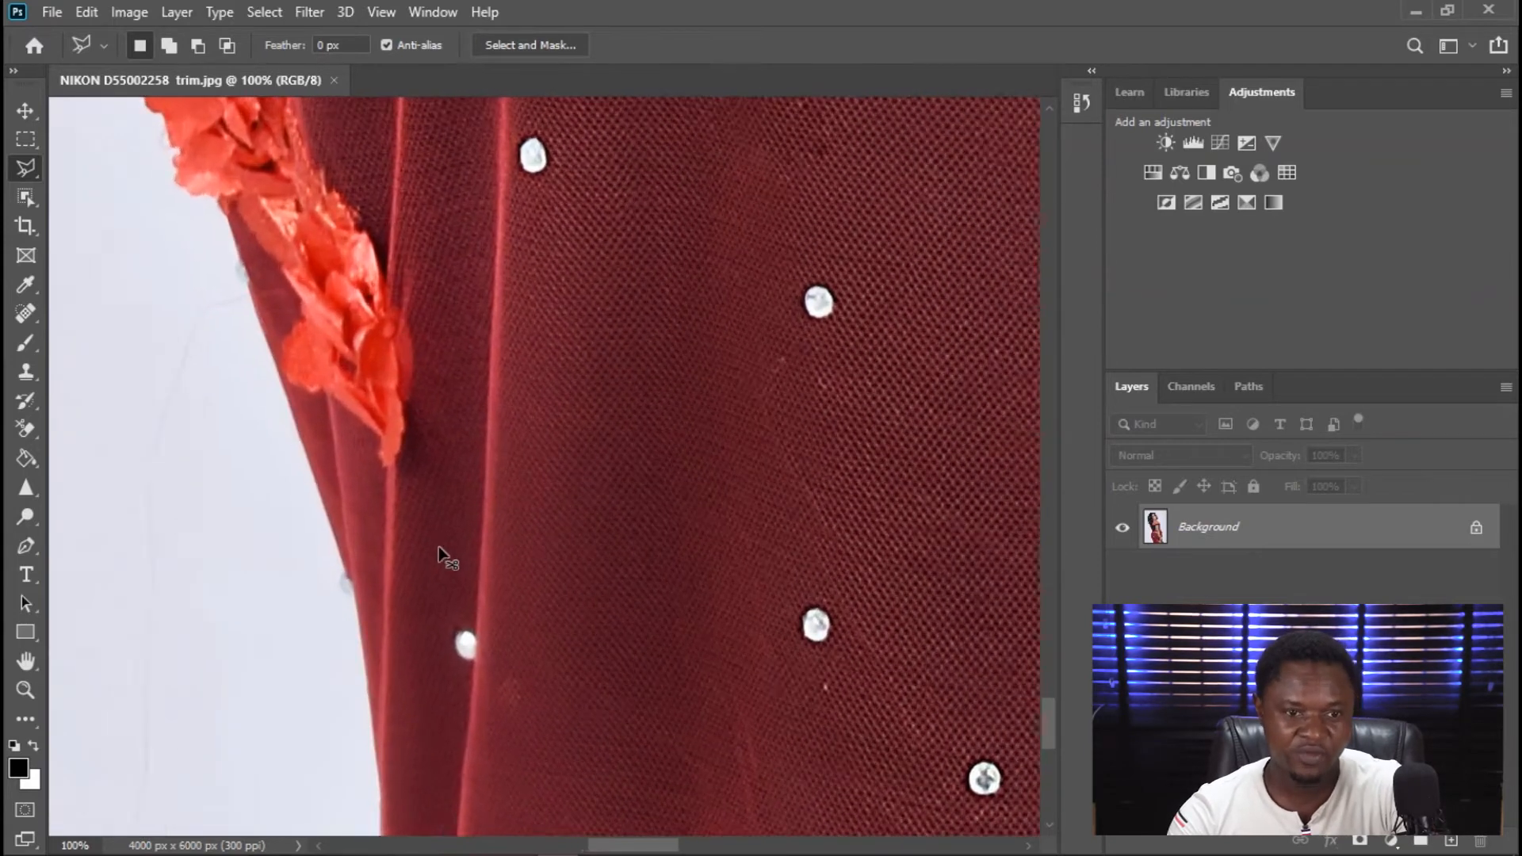
{"action": "scroll", "coordinate": [441, 553], "scroll_direction": "up", "scroll_amount": 5}
{"action": "scroll", "coordinate": [380, 571], "scroll_direction": "left", "scroll_amount": 5}
{"action": "key", "text": "shift"}
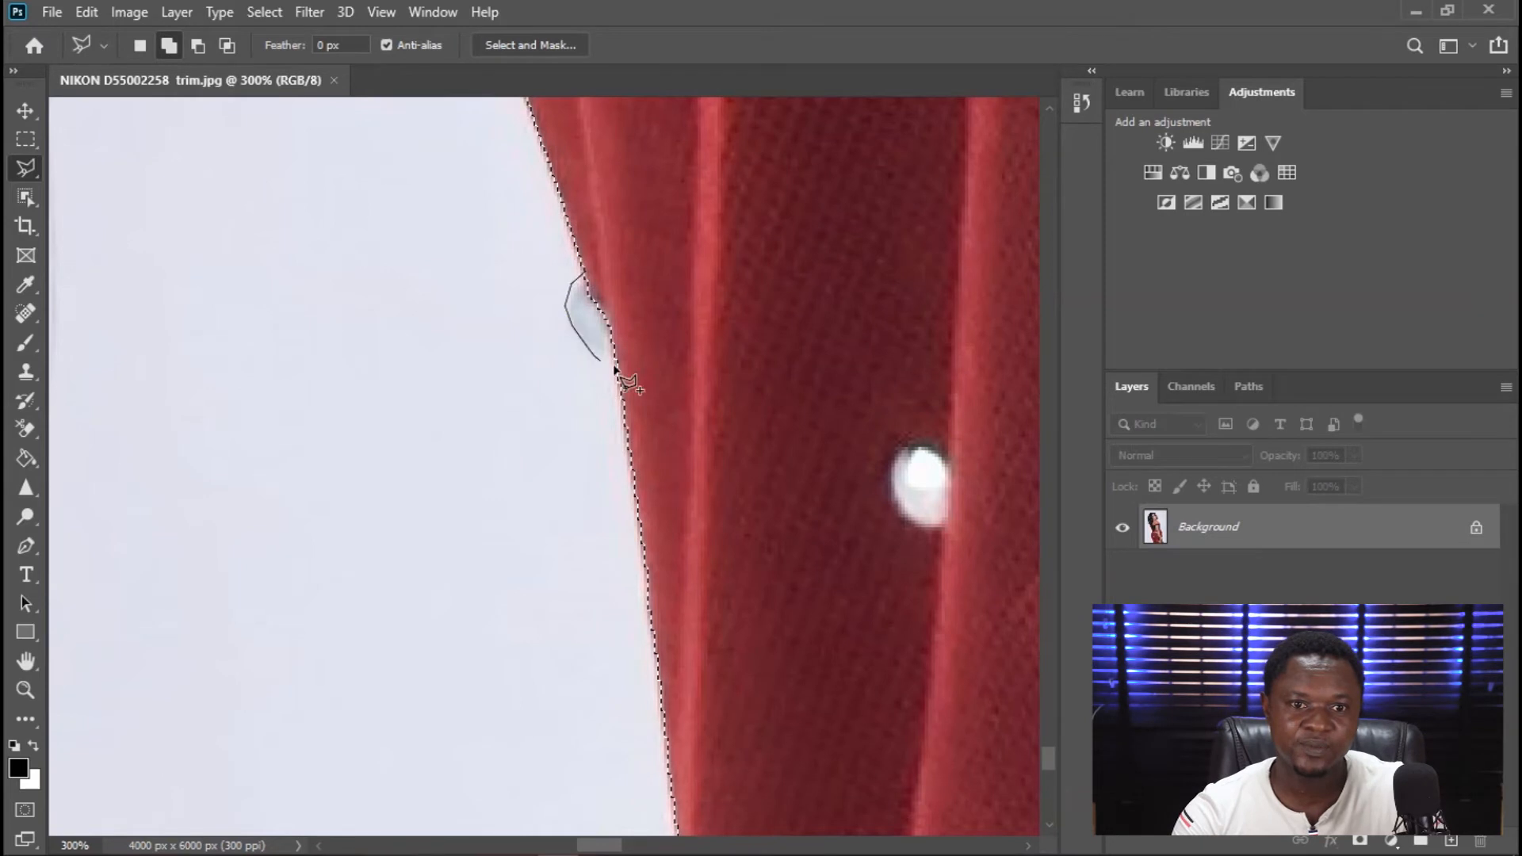
{"action": "scroll", "coordinate": [636, 336], "scroll_direction": "up", "scroll_amount": 5}
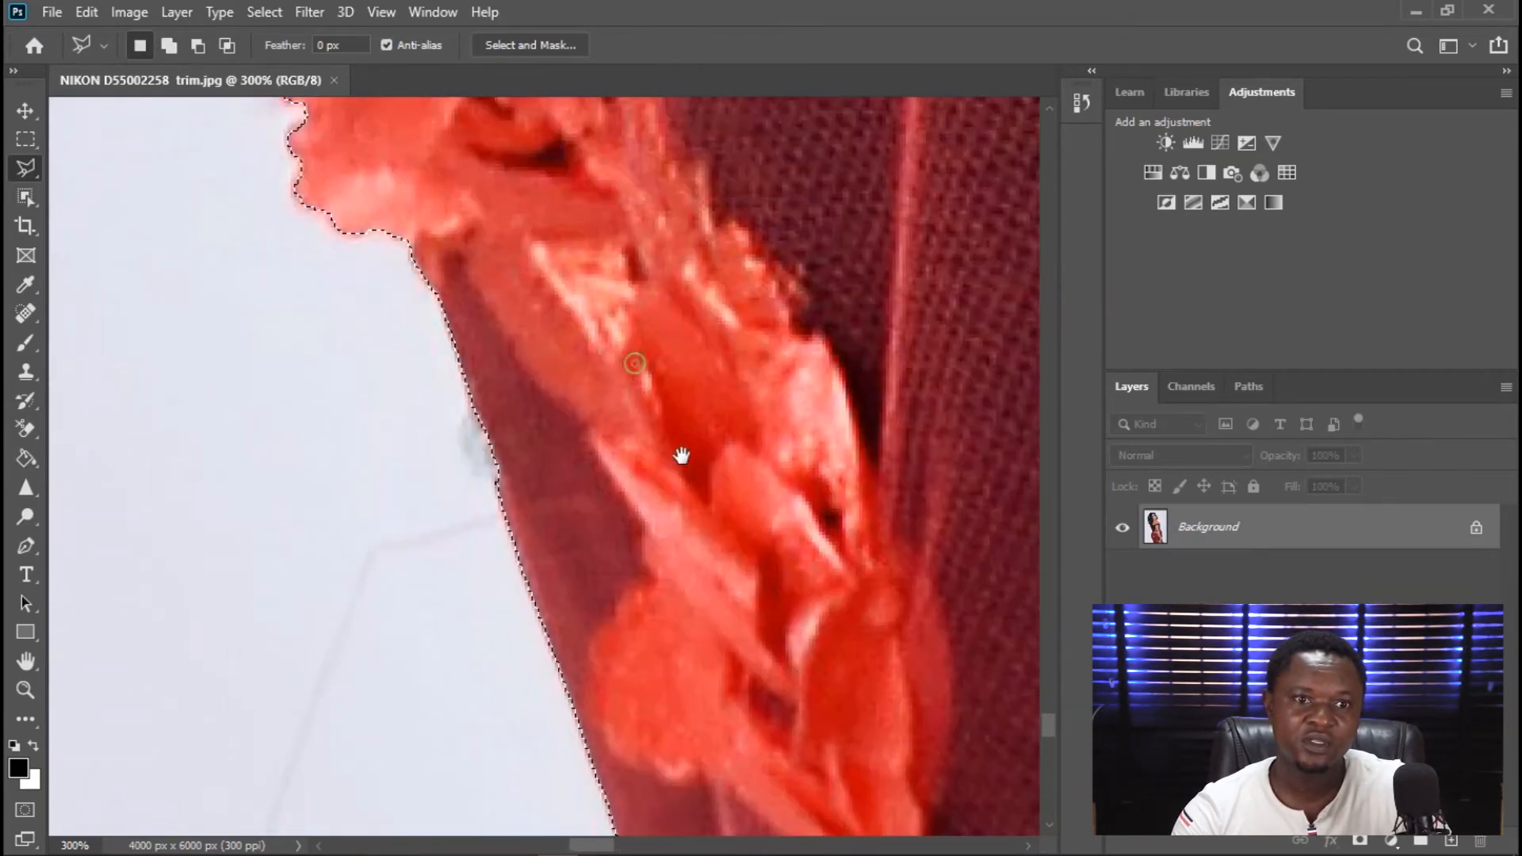
{"action": "key", "text": "shift"}
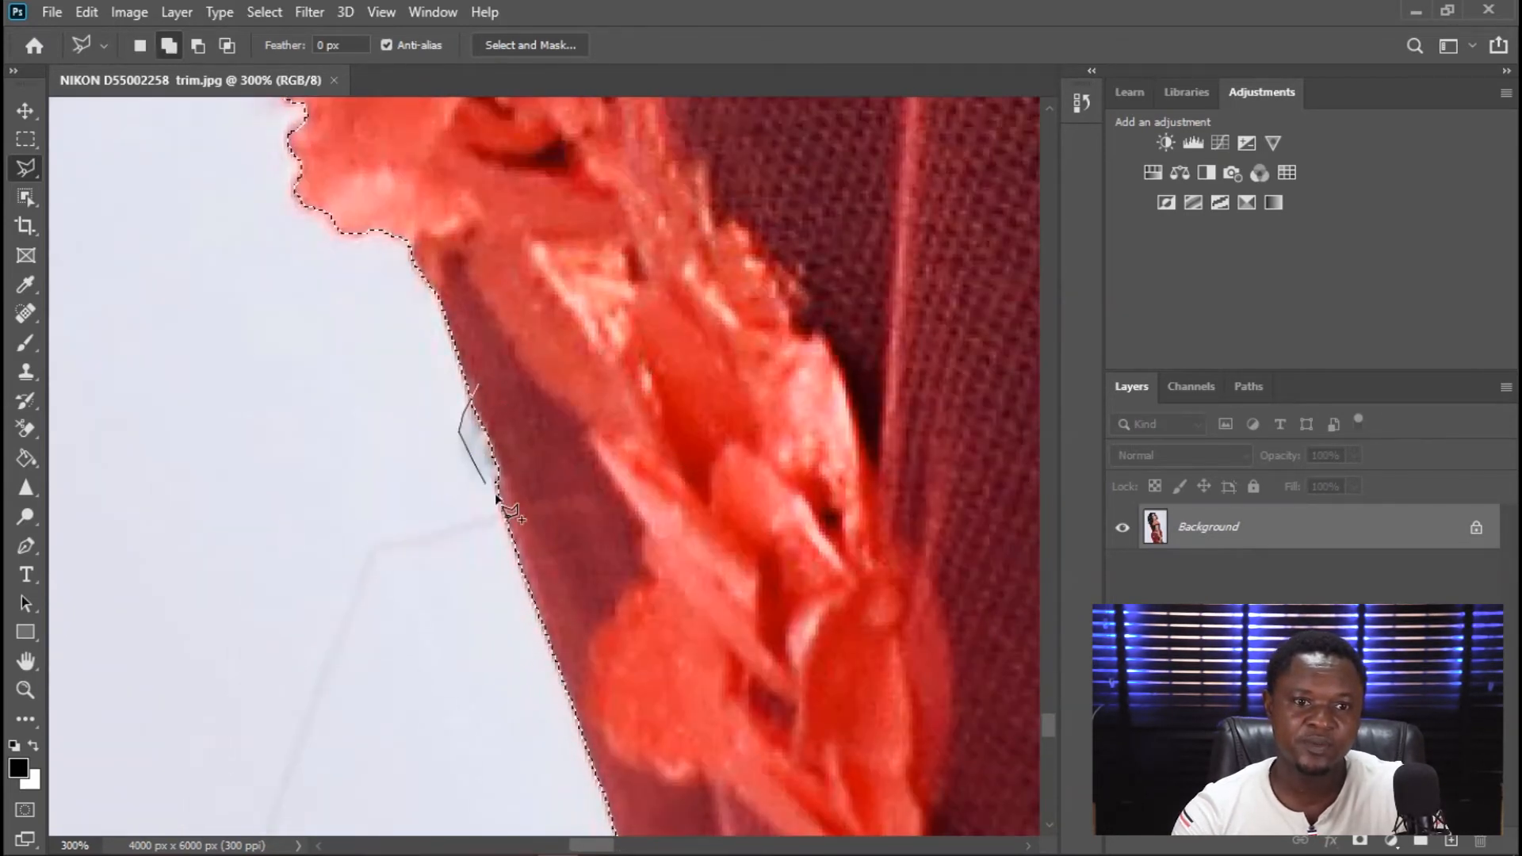
Add the protruding bead on the dress's outer edge above the flower trim to the selection.
{"action": "scroll", "coordinate": [516, 396], "scroll_direction": "up", "scroll_amount": 5}
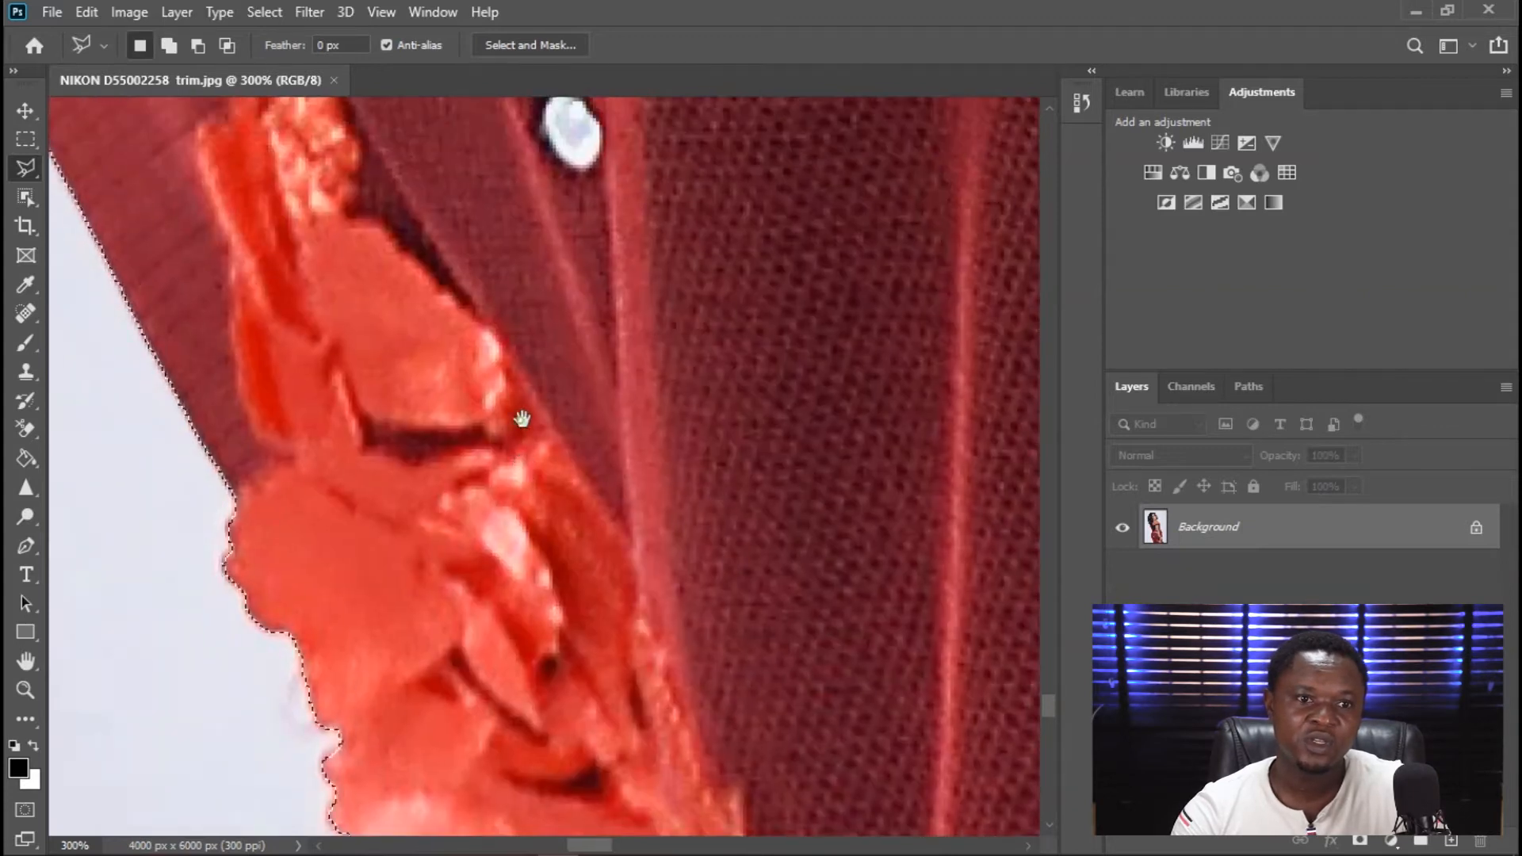
{"action": "mouse_move", "coordinate": [377, 413]}
{"action": "left_mouse_down"}
{"action": "mouse_move", "coordinate": [537, 537]}
{"action": "mouse_move", "coordinate": [486, 425]}
{"action": "left_mouse_up"}
{"action": "left_click", "coordinate": [361, 365], "text": "shift"}
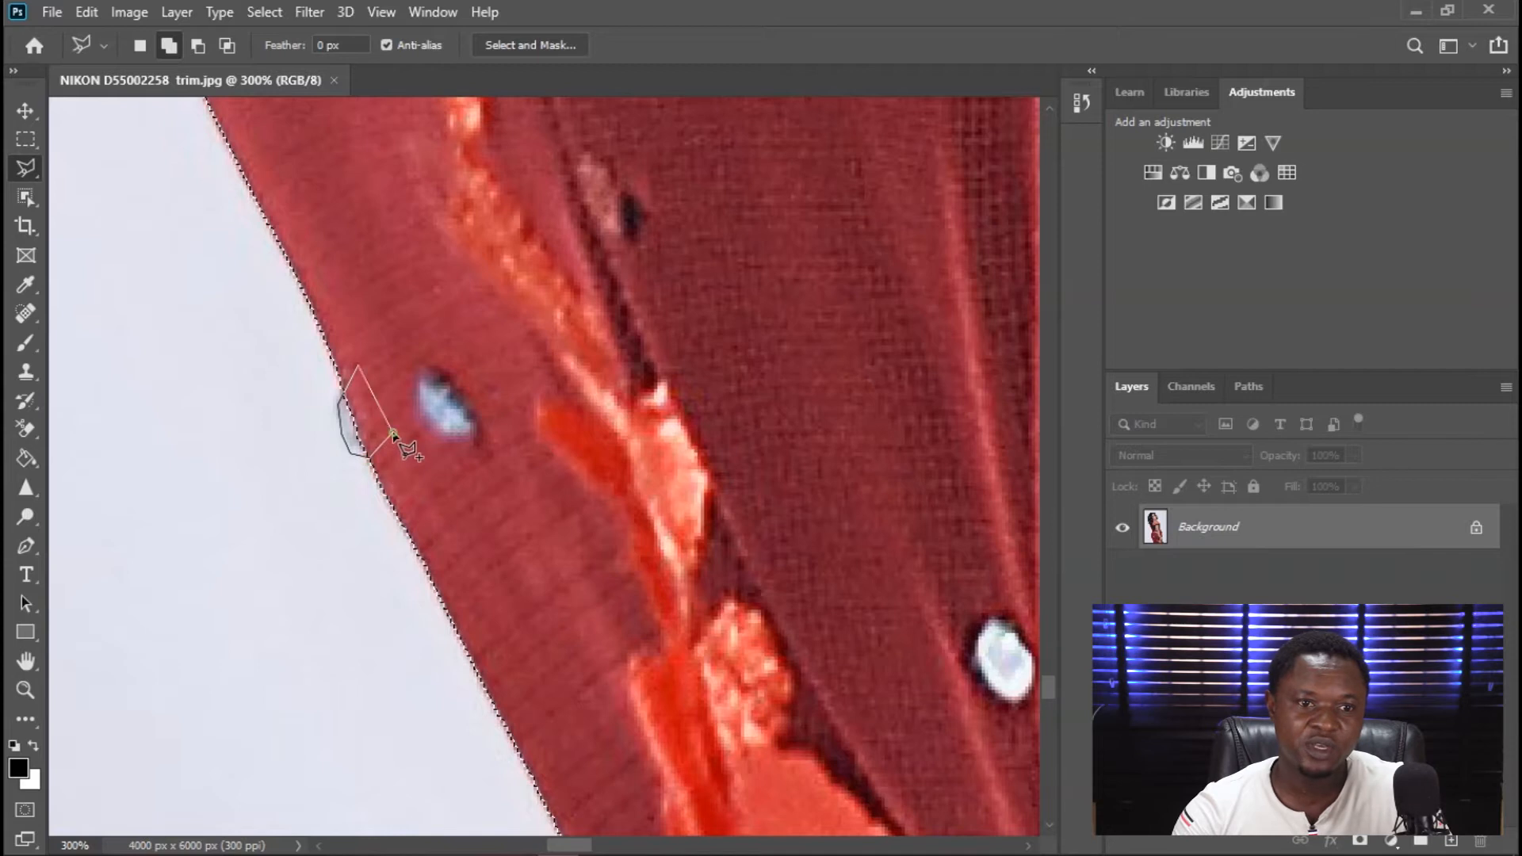
Add the half-missed bead at the hip edge and the missed trim just beneath it to the selection.
{"action": "scroll", "coordinate": [394, 436], "scroll_direction": "up", "scroll_amount": 10}
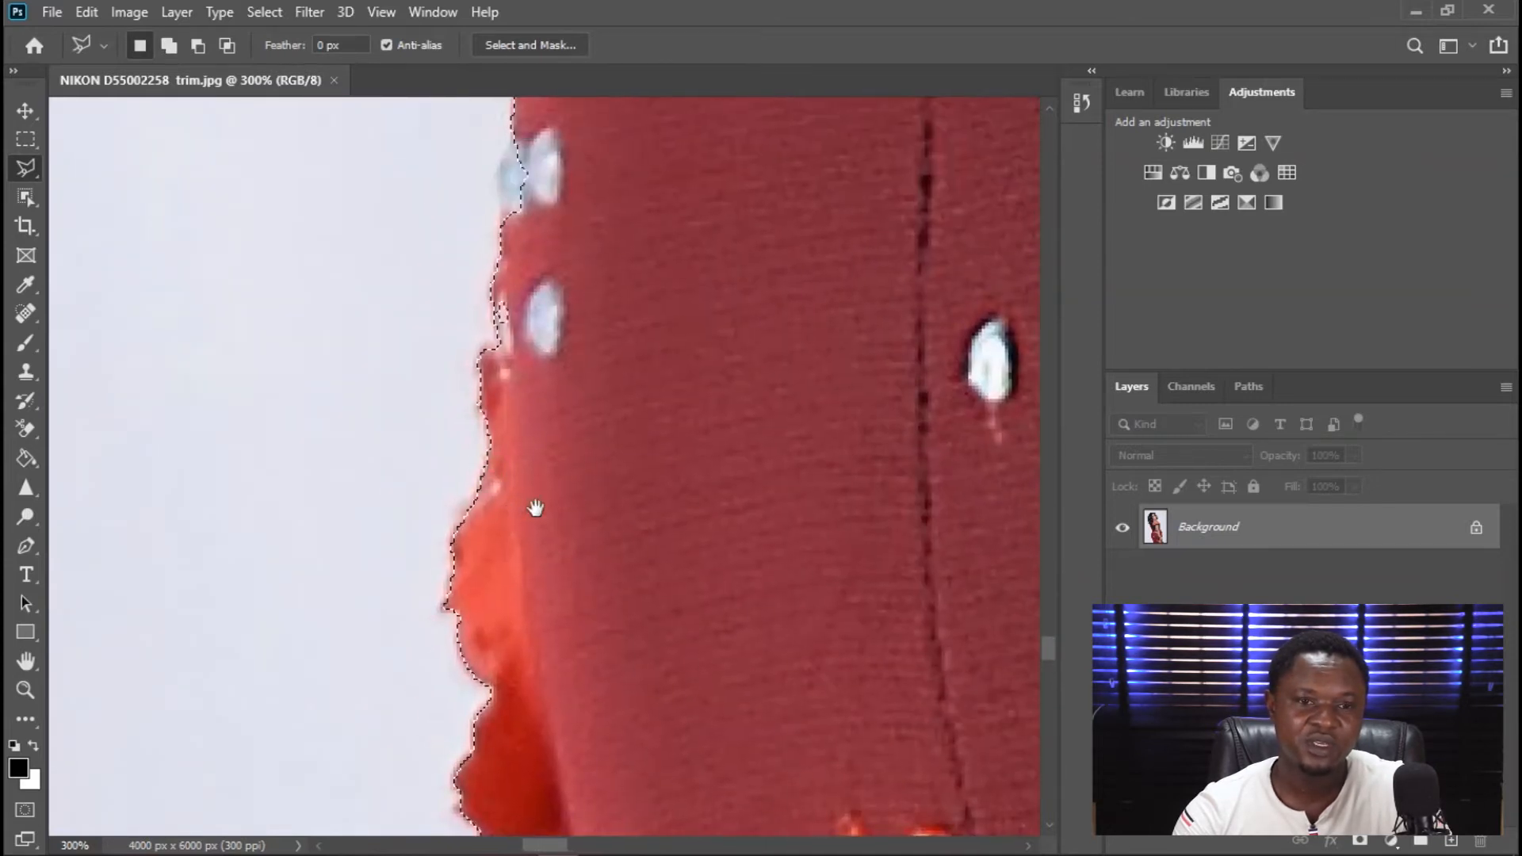
{"action": "scroll", "coordinate": [536, 507], "scroll_direction": "up", "scroll_amount": 8}
{"action": "left_click", "coordinate": [468, 434], "text": "shift"}
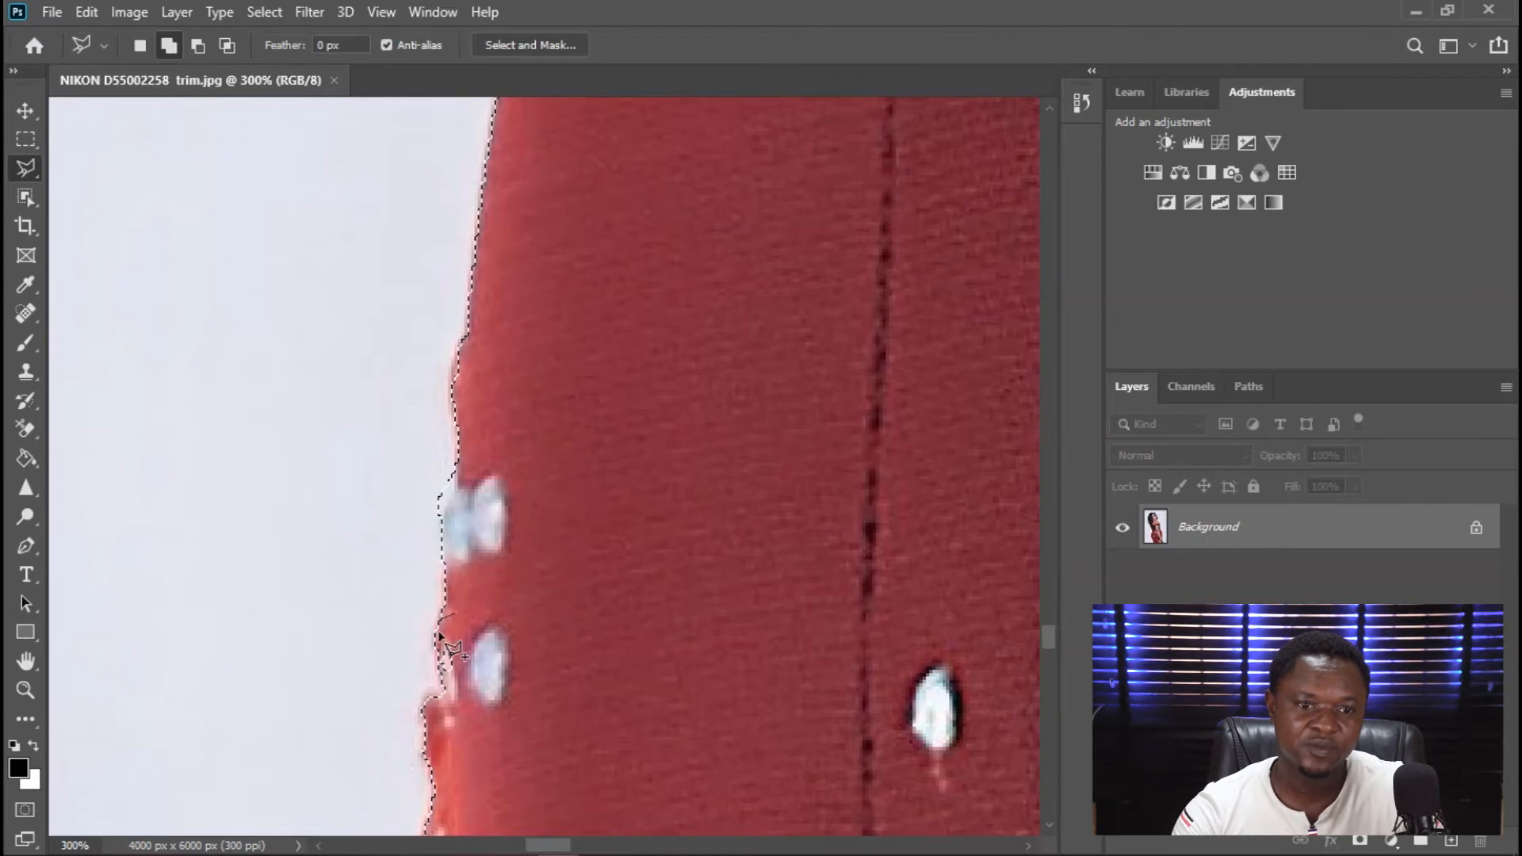
Add the protruding bead on the smooth dress edge above the hip to the selection.
{"action": "scroll", "coordinate": [567, 424], "scroll_direction": "up", "scroll_amount": 6}
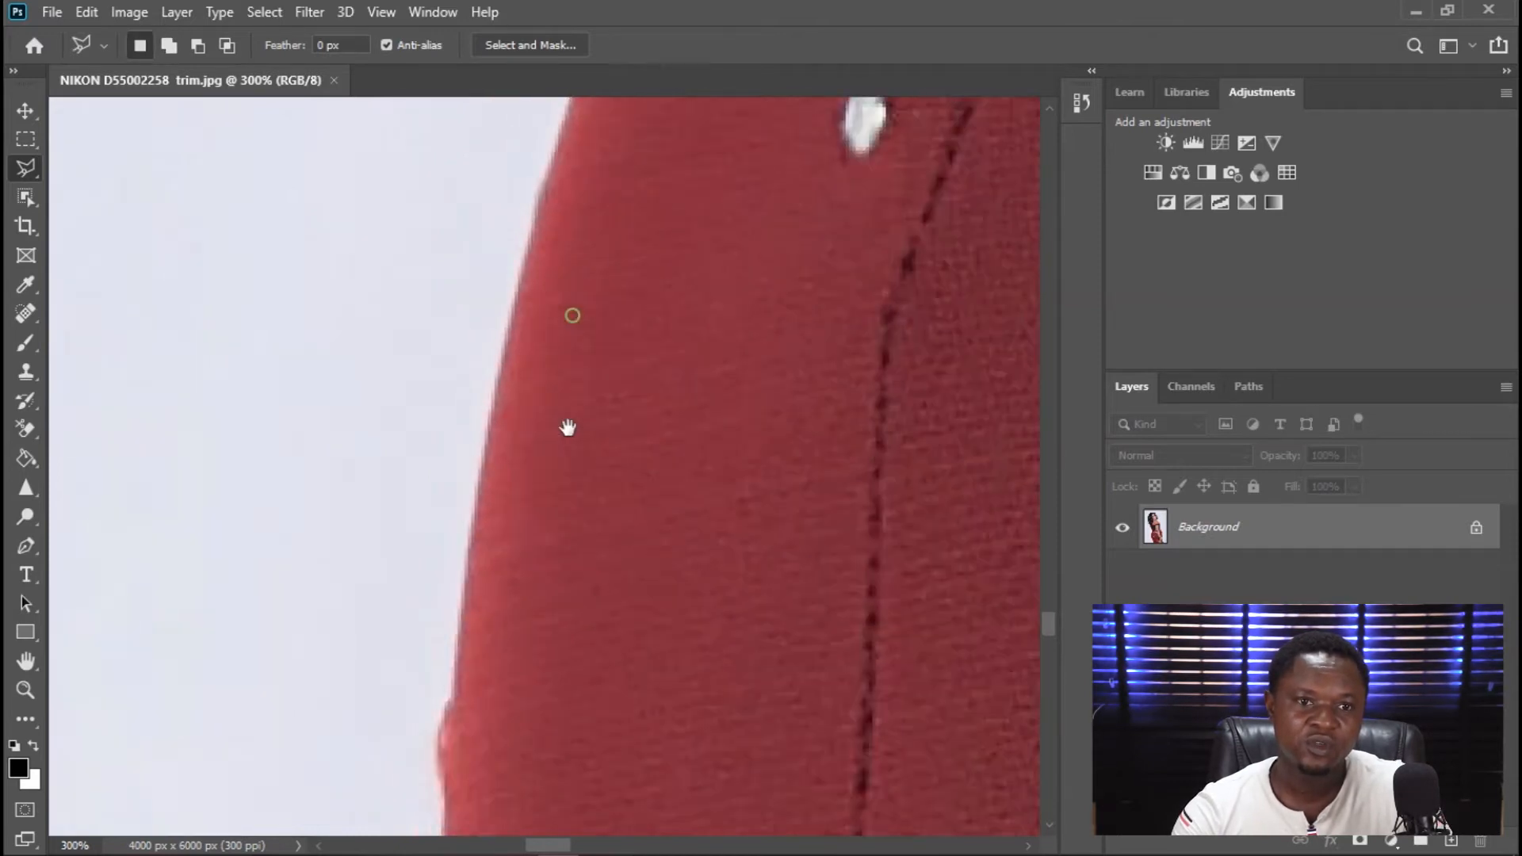
{"action": "scroll", "coordinate": [593, 426], "scroll_direction": "up", "scroll_amount": 5}
{"action": "scroll", "coordinate": [593, 426], "scroll_direction": "up", "scroll_amount": 3}
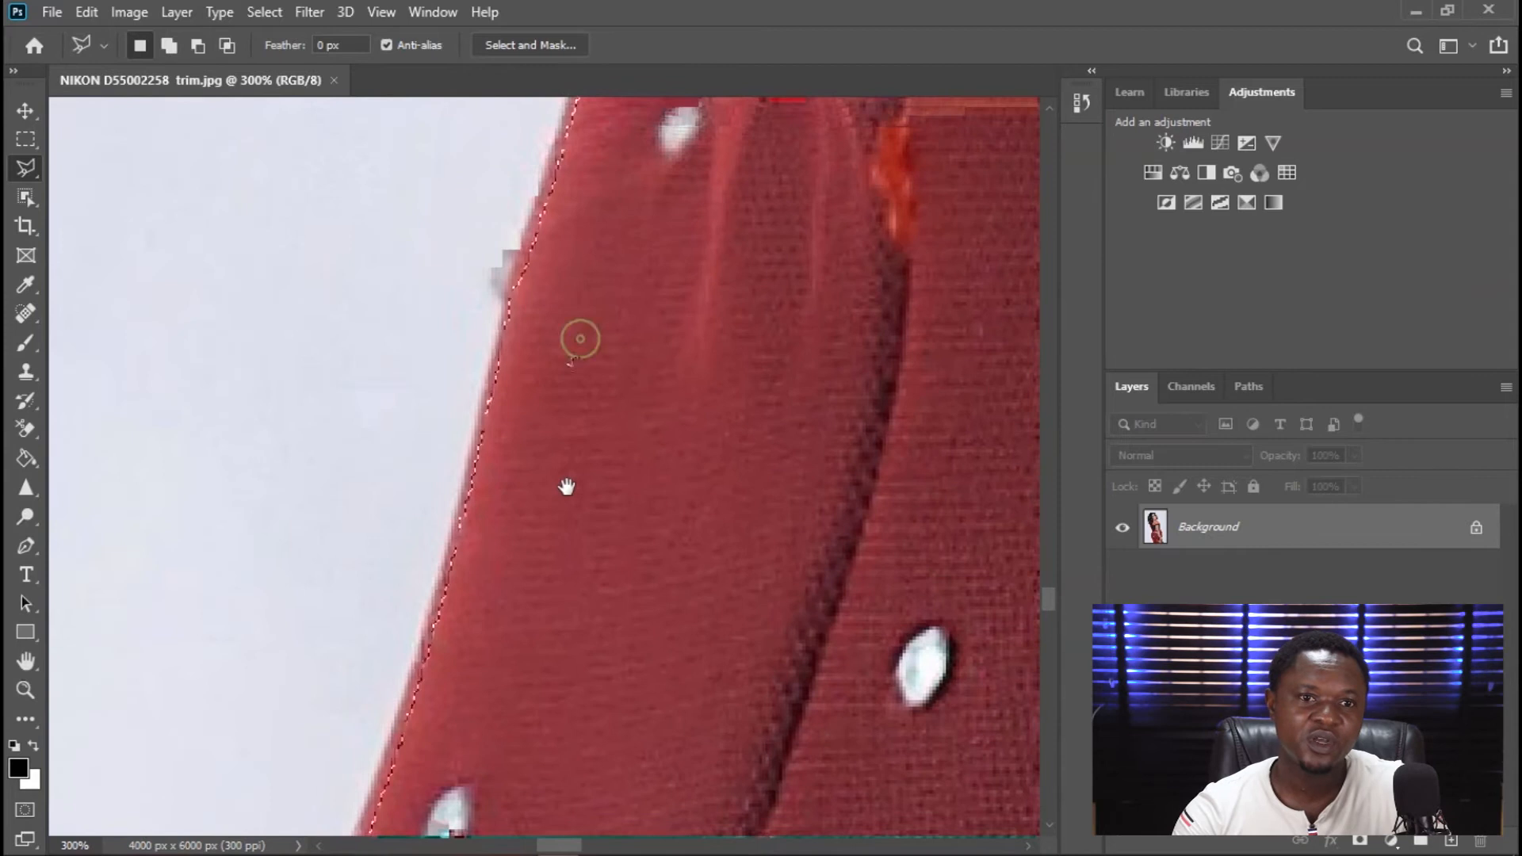
{"action": "scroll", "coordinate": [578, 336], "scroll_direction": "up", "scroll_amount": 2}
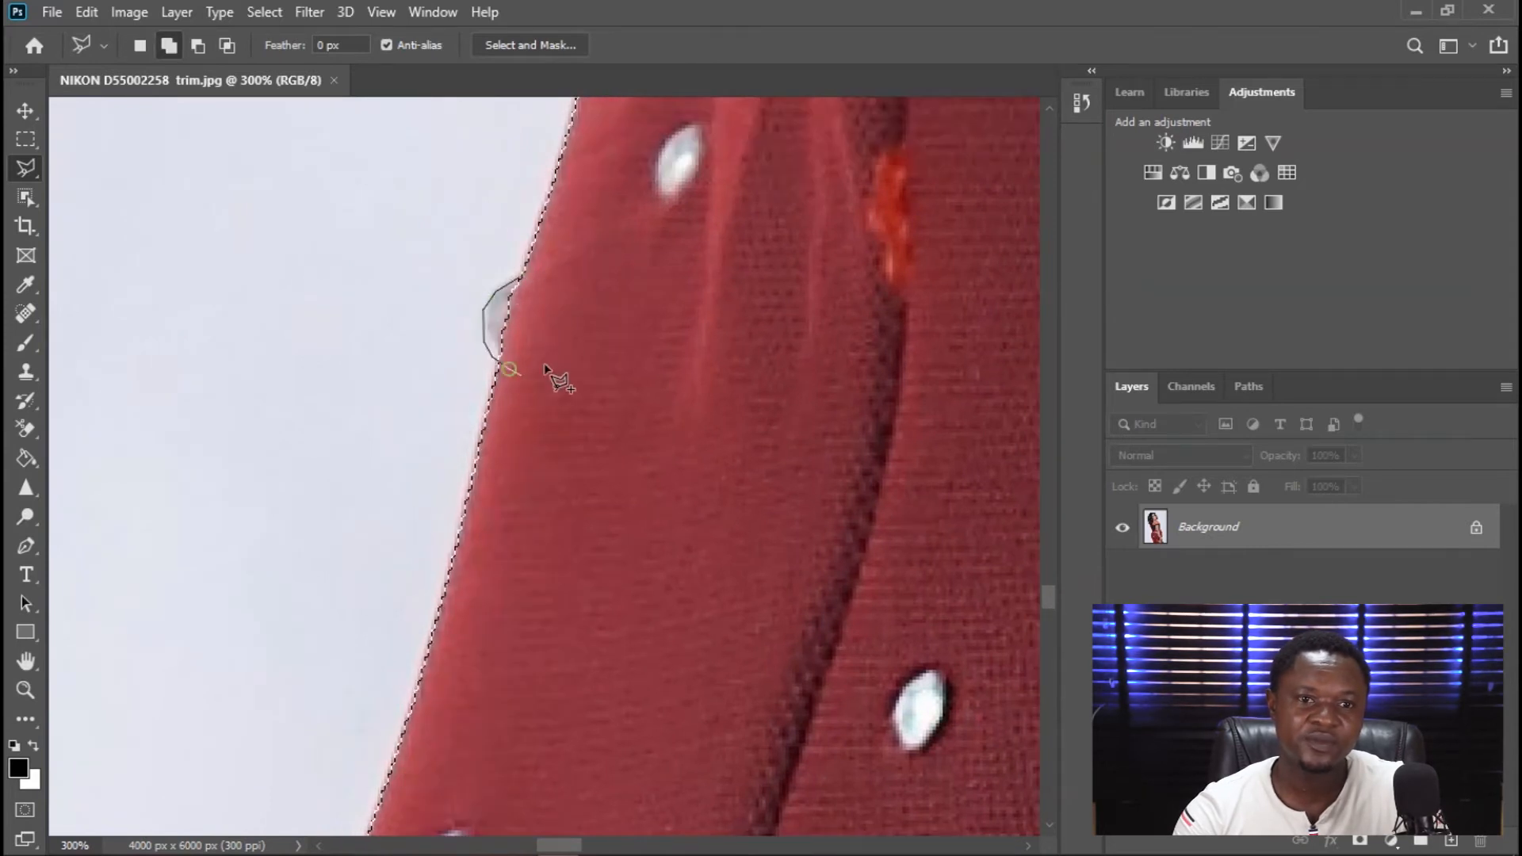
Add the protruding bead just below the pale sheer fold near the black cord to the selection.
{"action": "scroll", "coordinate": [588, 390], "scroll_direction": "up", "scroll_amount": 5}
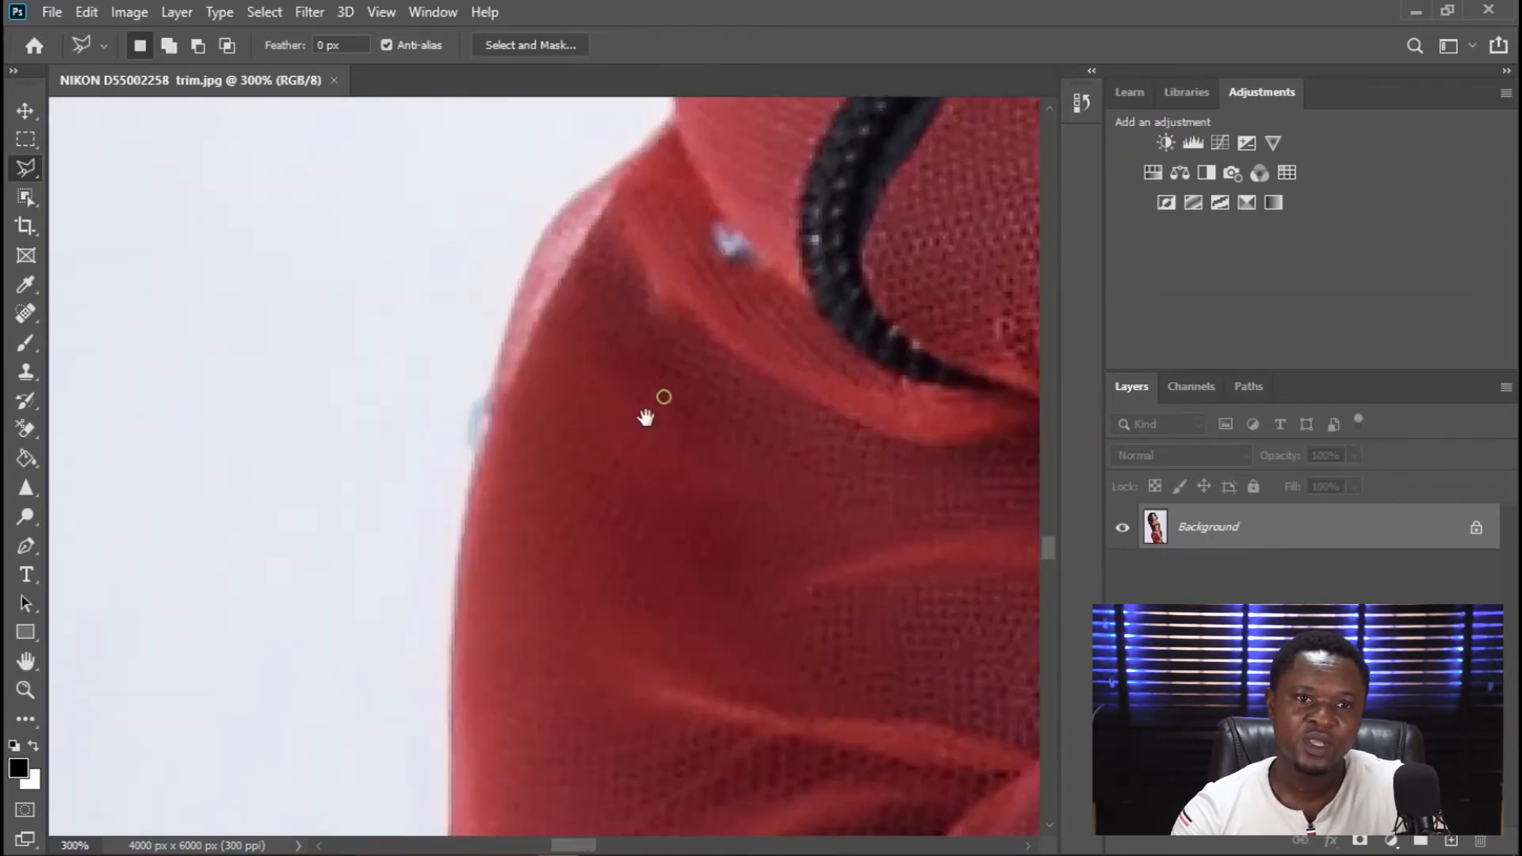
{"action": "scroll", "coordinate": [646, 418], "scroll_direction": "up", "scroll_amount": 4}
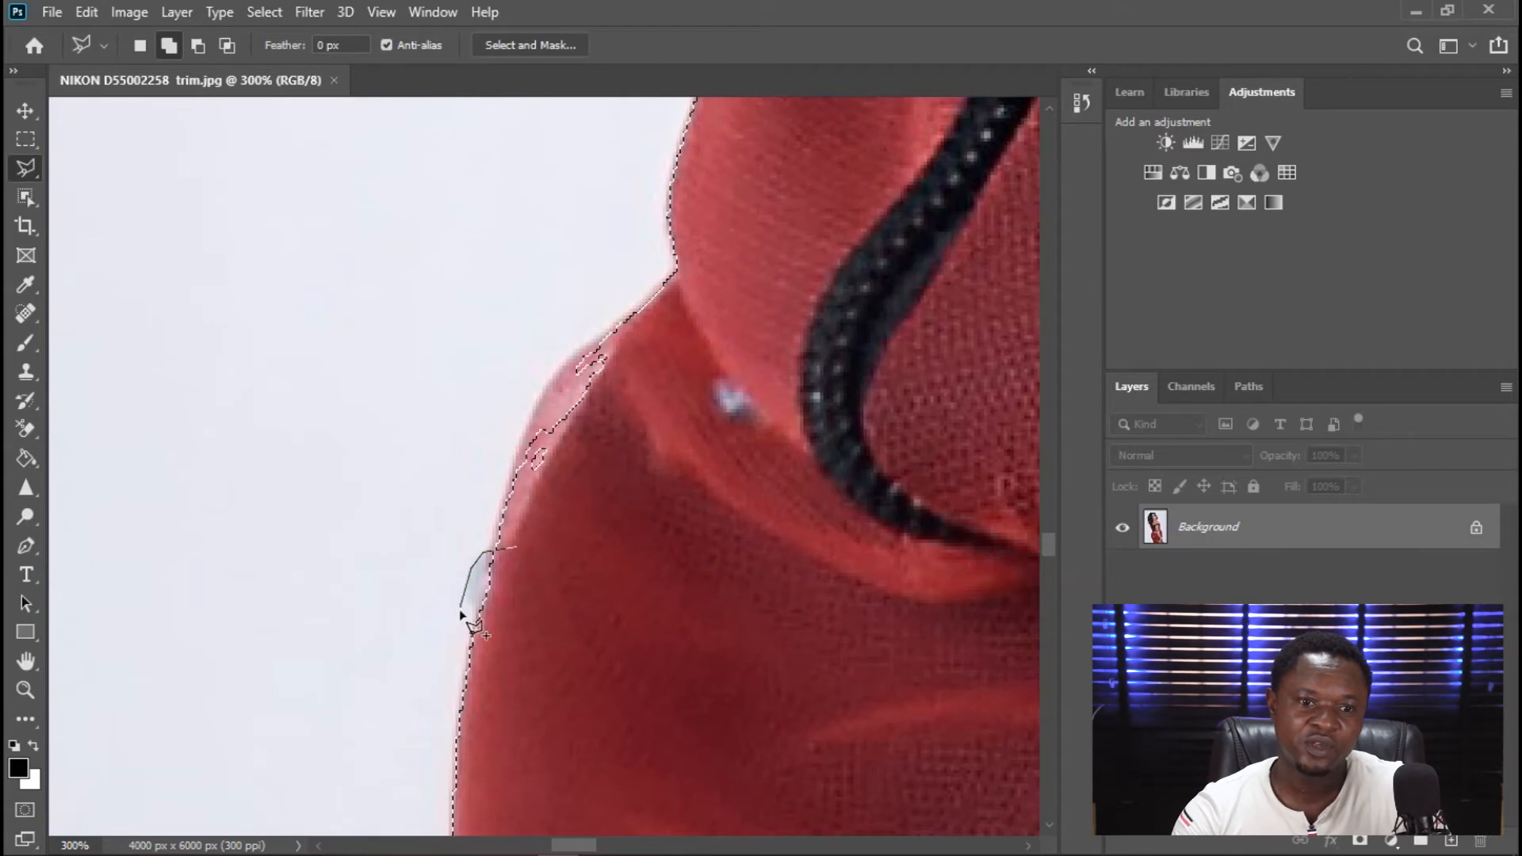
{"action": "double_click", "coordinate": [514, 614]}
Add the missed pale edge of the sheer fold above that bead to the selection.
{"action": "scroll", "coordinate": [554, 515], "scroll_direction": "up", "scroll_amount": 3}
{"action": "left_click", "coordinate": [610, 438]}
{"action": "left_click", "coordinate": [563, 441]}
{"action": "double_click", "coordinate": [646, 505]}
Add the missed protruding bead on the sheer red sleeve edge, above the sheer fold, to the selection.
{"action": "left_click_drag", "start_coordinate": [676, 418], "coordinate": [603, 792]}
{"action": "left_click_drag", "start_coordinate": [326, 323], "coordinate": [559, 420]}
{"action": "scroll", "coordinate": [559, 421], "scroll_direction": "up", "scroll_amount": 15}
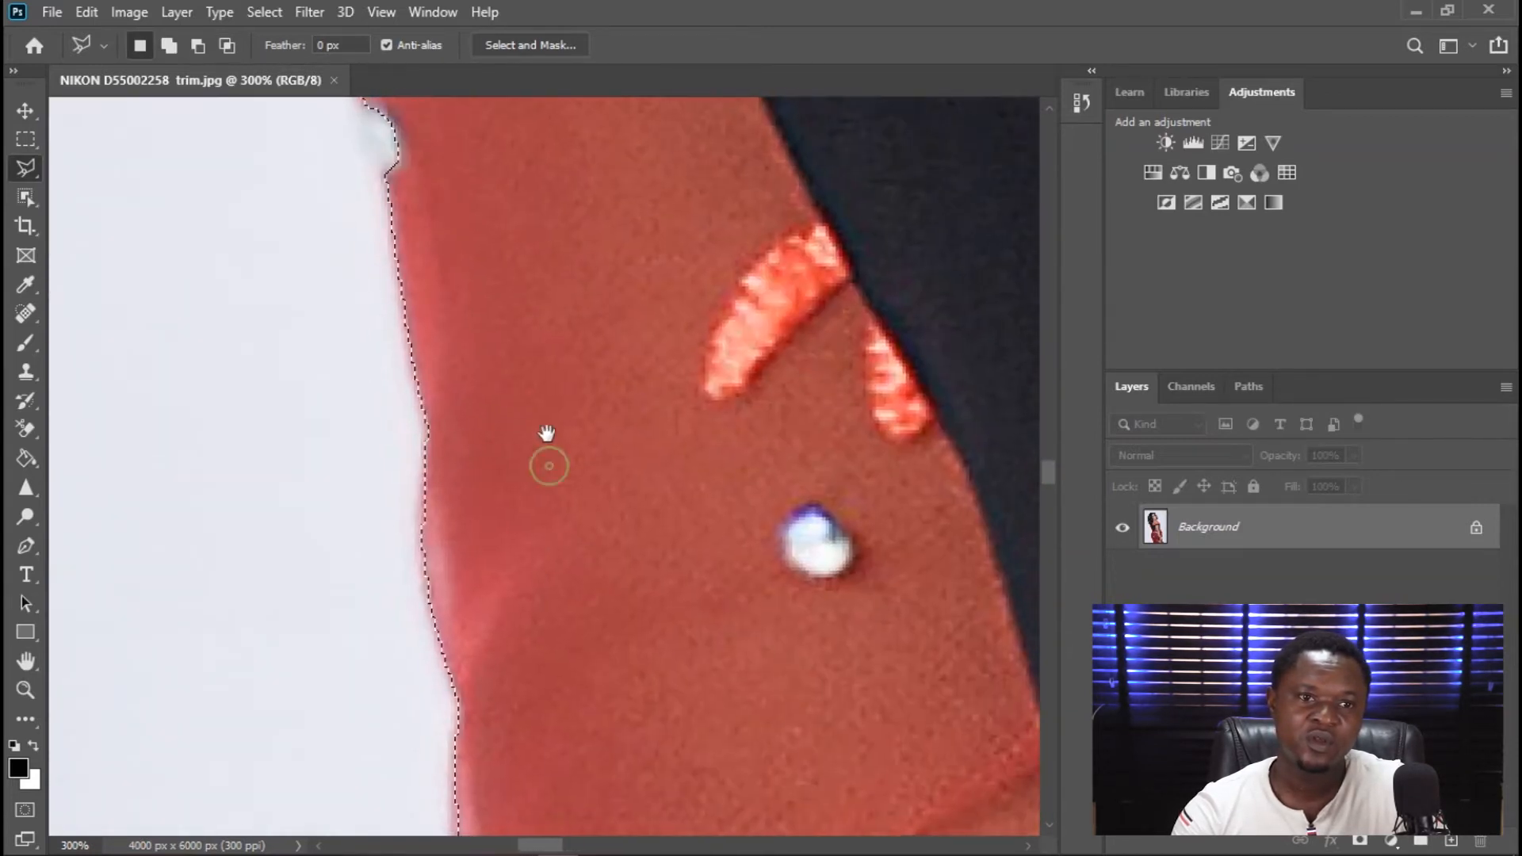
{"action": "scroll", "coordinate": [547, 432], "scroll_direction": "up", "scroll_amount": 5}
{"action": "left_click", "coordinate": [390, 452], "text": "shift"}
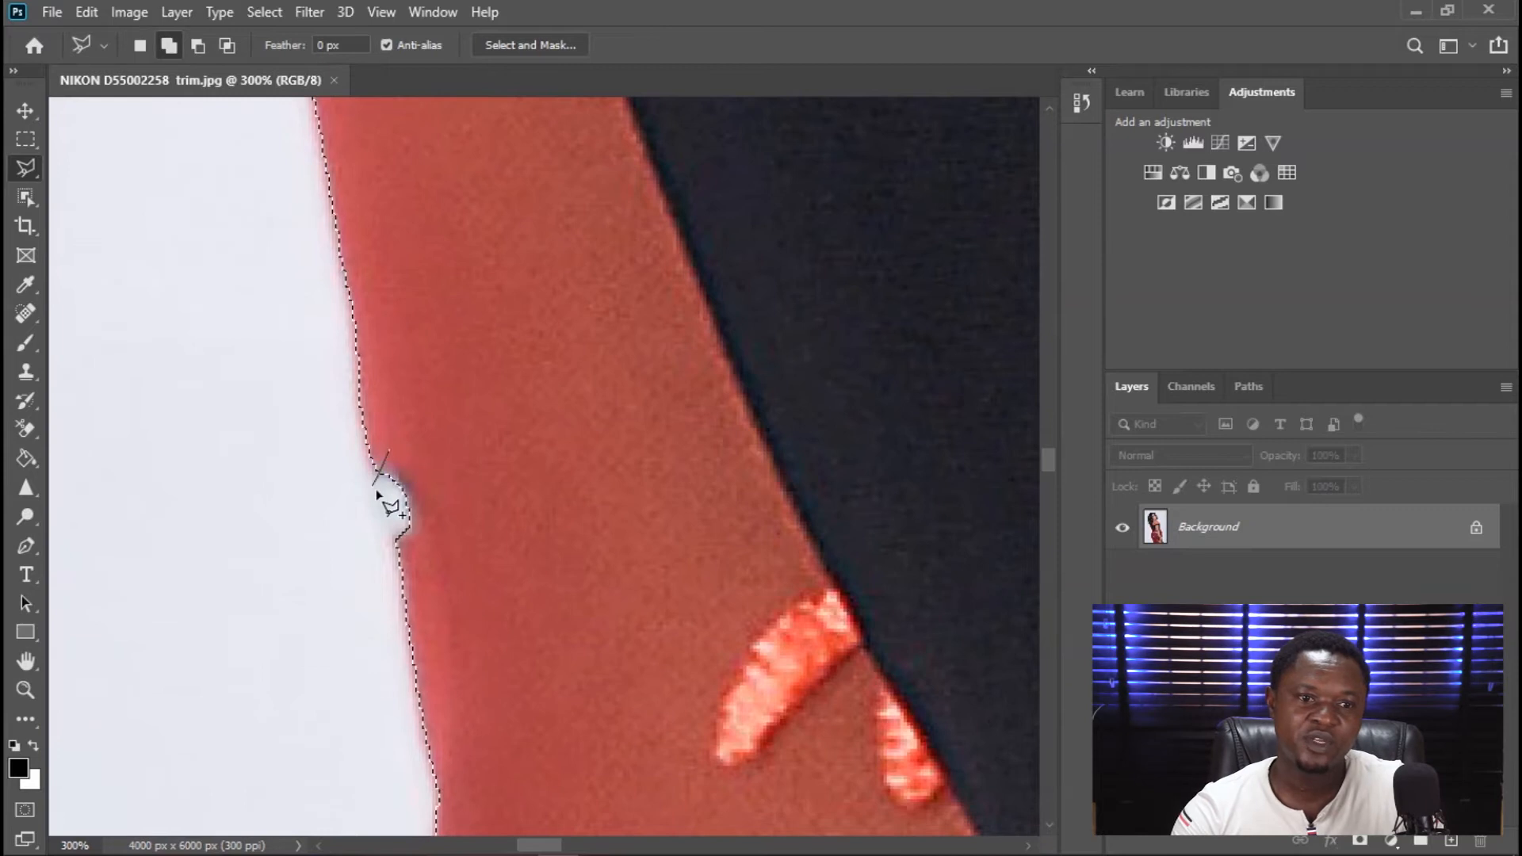
{"action": "double_click", "coordinate": [451, 525]}
Add the faint protruding bead on the narrower upper part of the sheer sleeve edge to the selection.
{"action": "scroll", "coordinate": [462, 391], "scroll_direction": "up", "scroll_amount": 5}
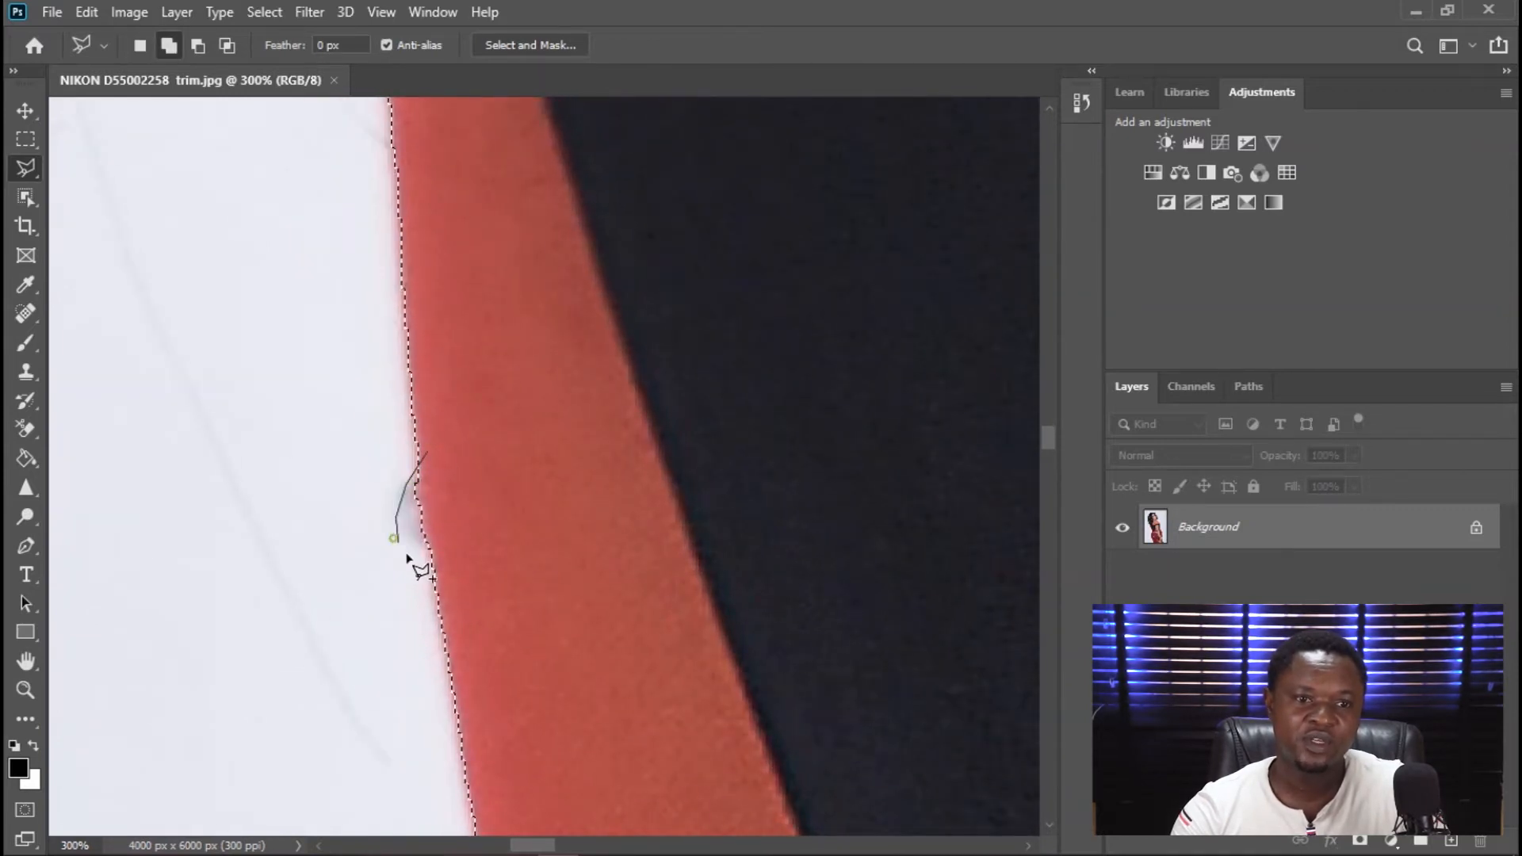
{"action": "scroll", "coordinate": [520, 295], "scroll_direction": "down", "scroll_amount": 2}
{"action": "scroll", "coordinate": [550, 523], "scroll_direction": "up", "scroll_amount": 10}
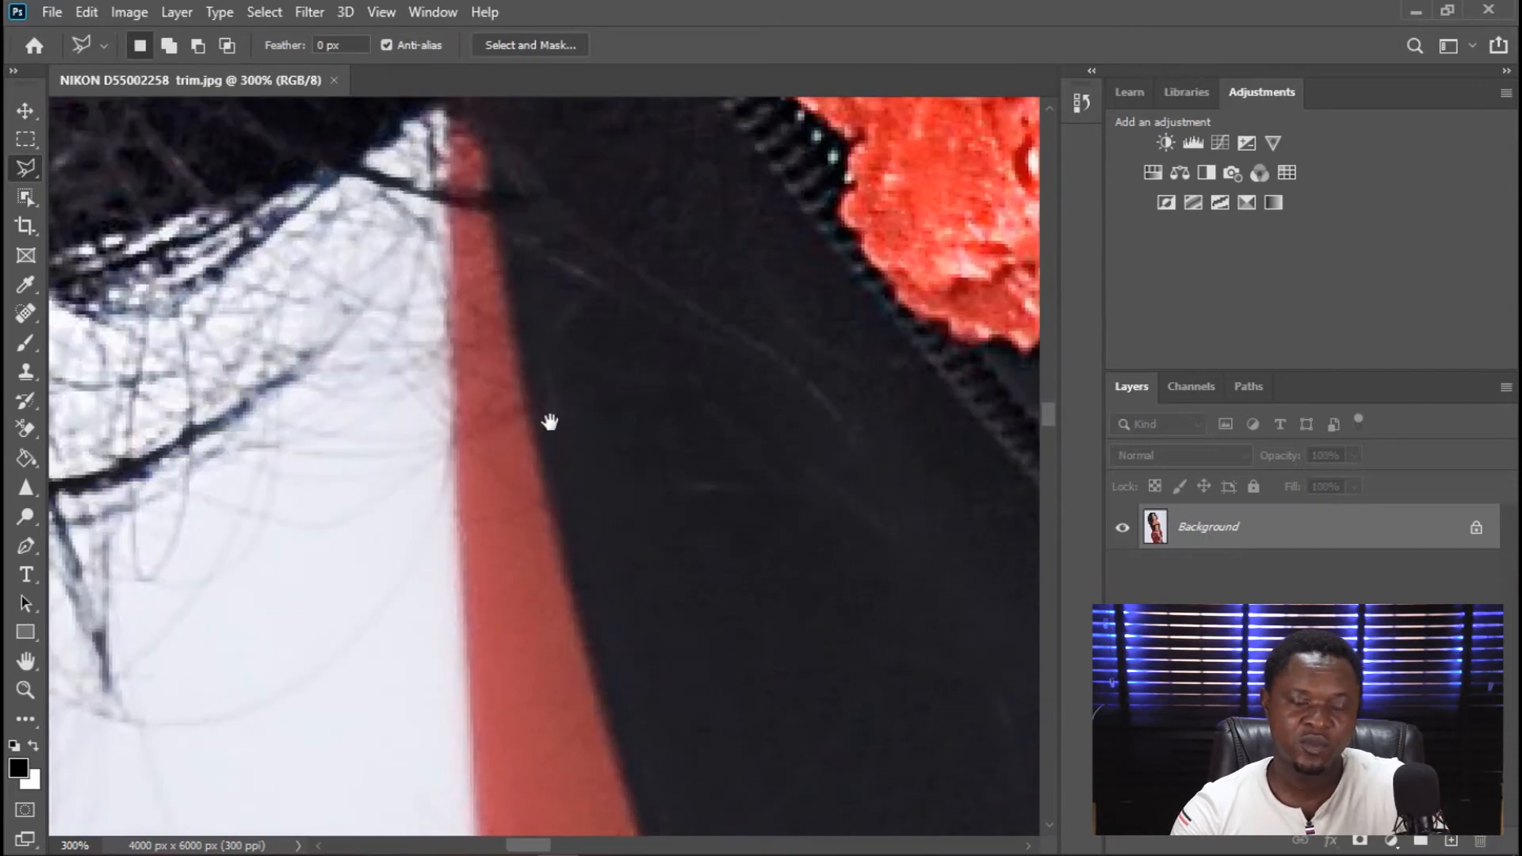
Examine the refined selection outline along the bodice, sleeve, arm and skirt for remaining missed areas.
{"action": "scroll", "coordinate": [635, 495], "scroll_direction": "down", "scroll_amount": 7}
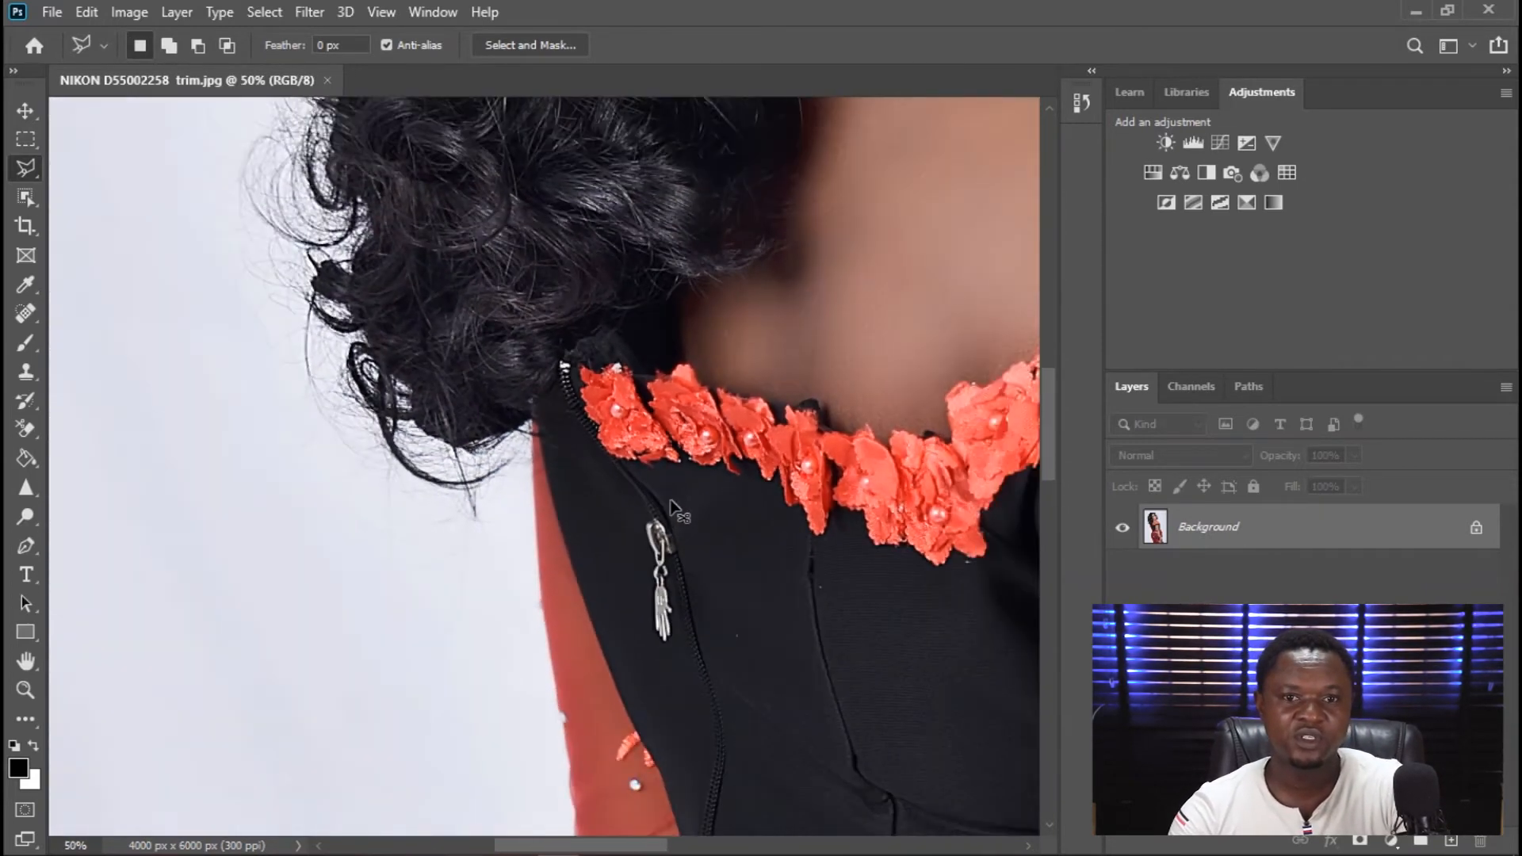
{"action": "scroll", "coordinate": [701, 516], "scroll_direction": "down", "scroll_amount": 1}
{"action": "scroll", "coordinate": [634, 480], "scroll_direction": "down", "scroll_amount": 3}
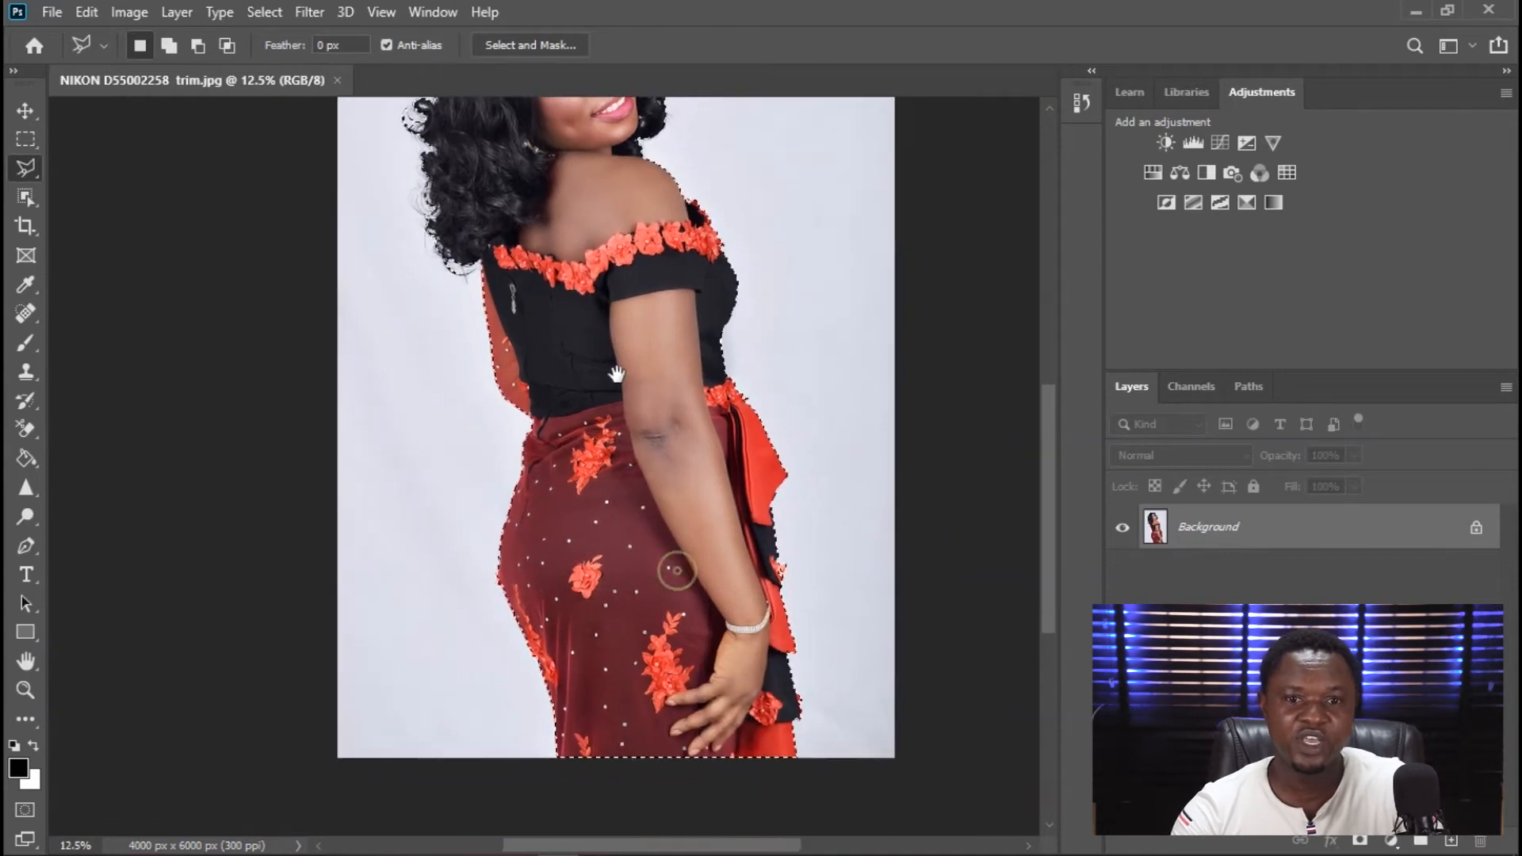
{"action": "scroll", "coordinate": [634, 479], "scroll_direction": "up", "scroll_amount": 1}
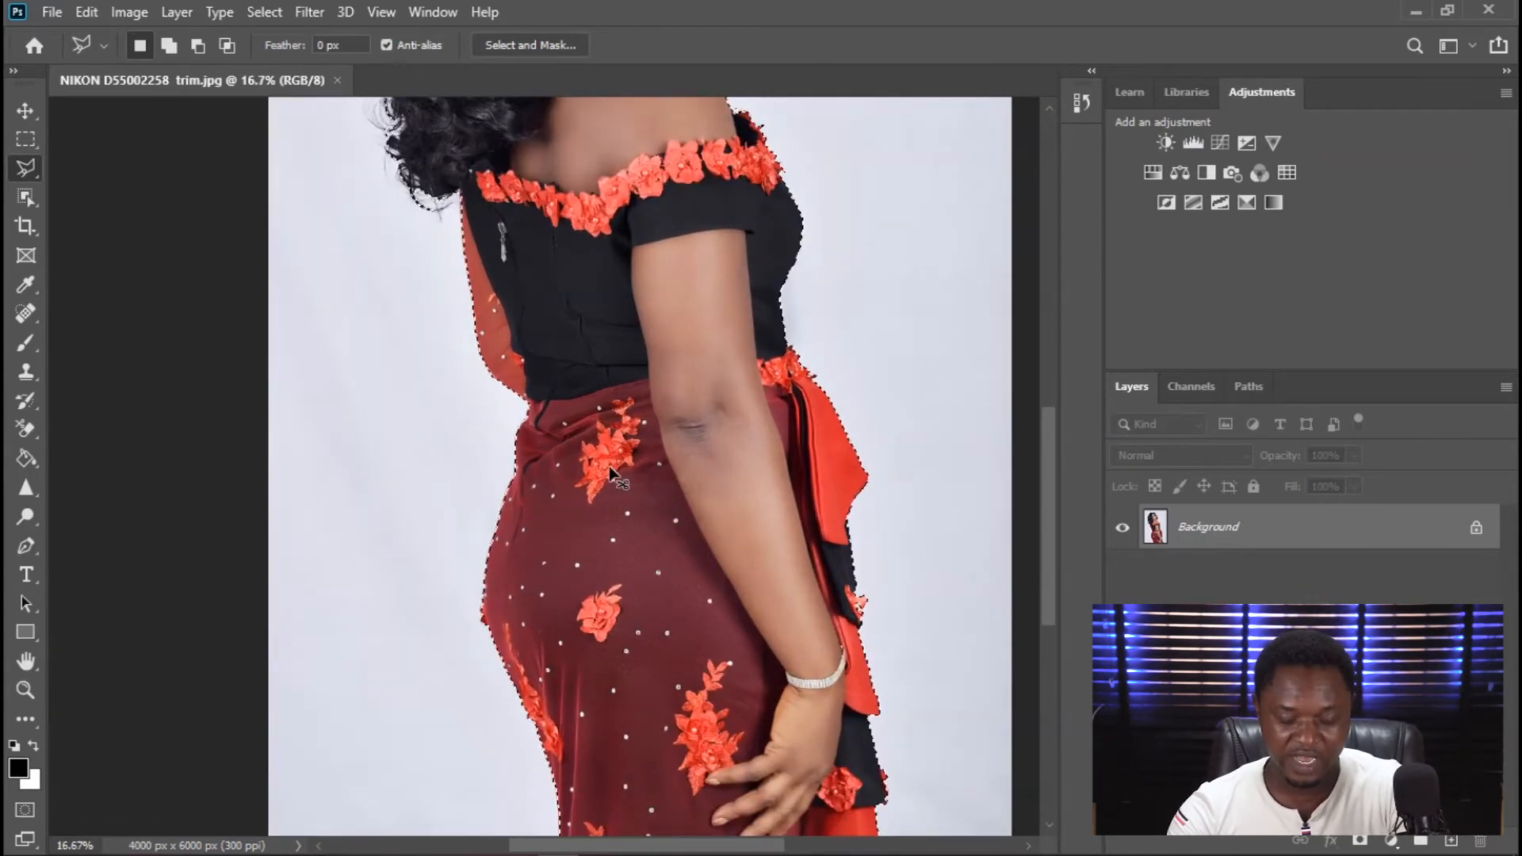
{"action": "scroll", "coordinate": [646, 488], "scroll_direction": "up", "scroll_amount": 1}
{"action": "scroll", "coordinate": [657, 516], "scroll_direction": "up", "scroll_amount": 2}
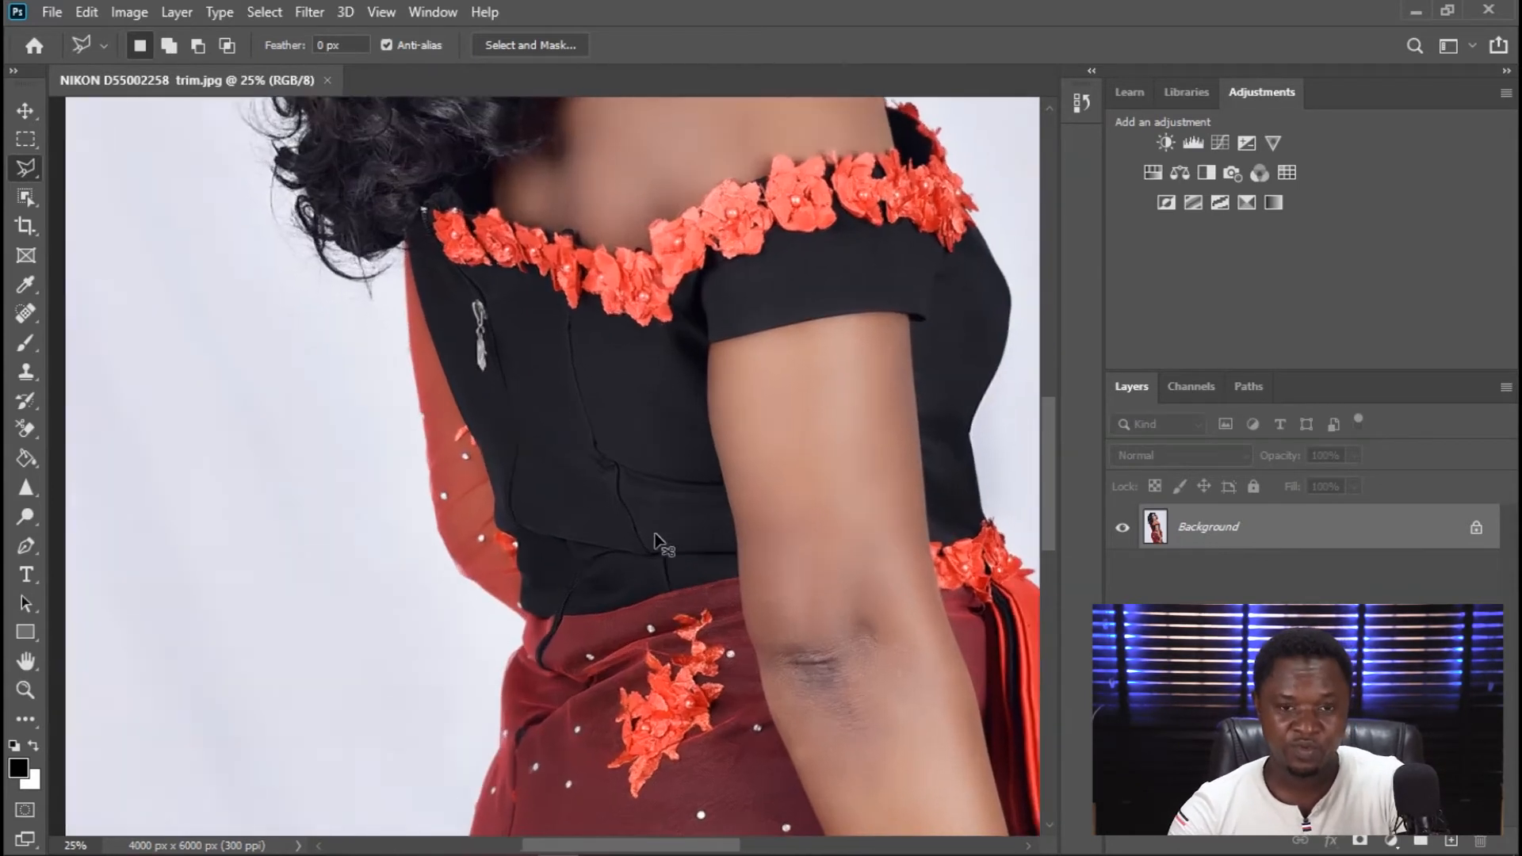
{"action": "scroll", "coordinate": [673, 500], "scroll_direction": "up", "scroll_amount": 2}
{"action": "scroll", "coordinate": [680, 497], "scroll_direction": "up", "scroll_amount": 2}
{"action": "scroll", "coordinate": [678, 511], "scroll_direction": "down", "scroll_amount": 1}
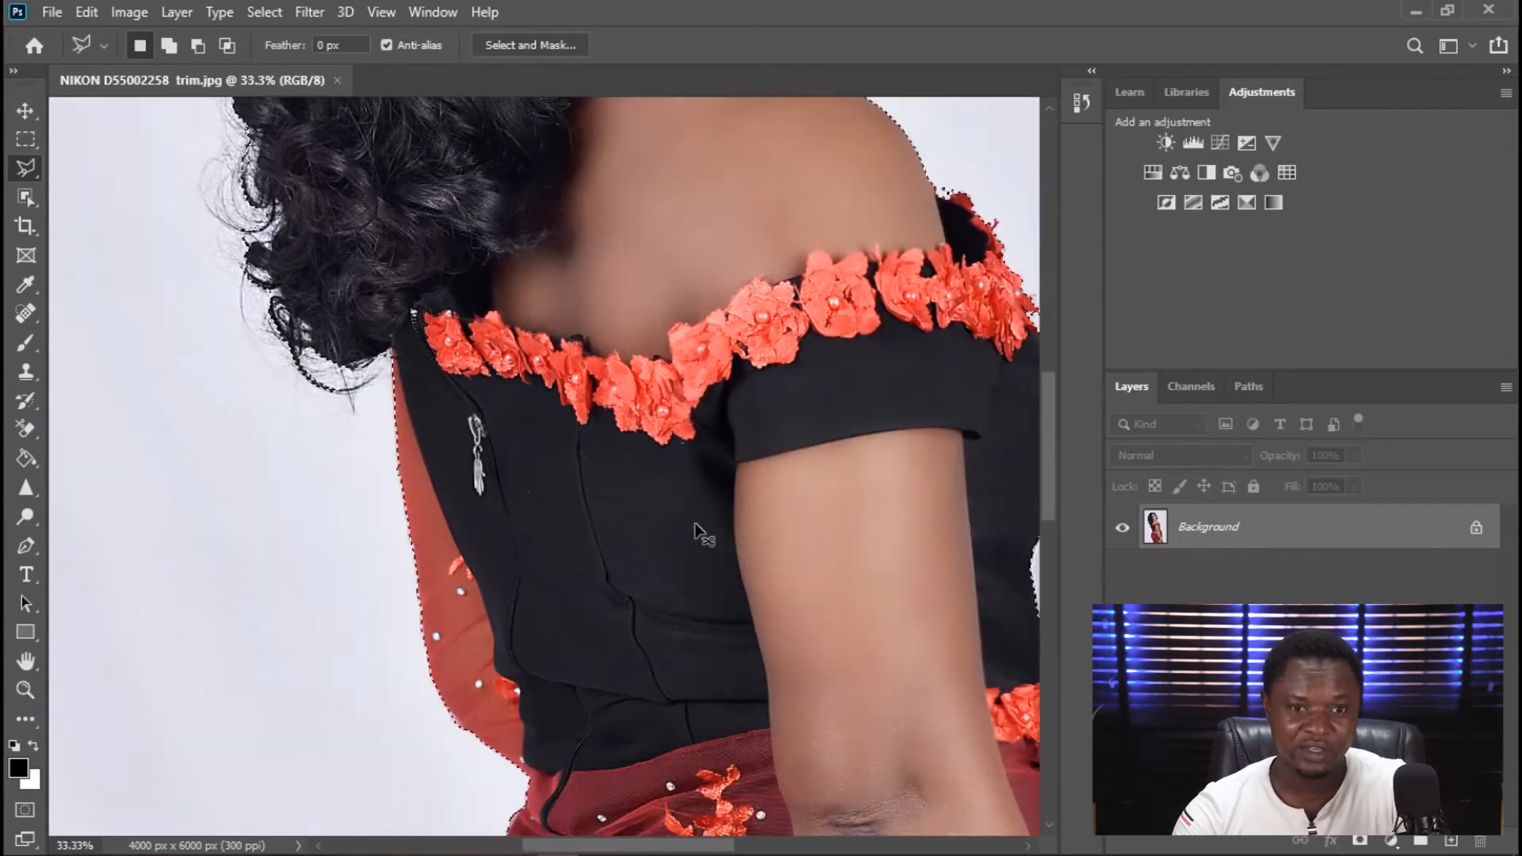
{"action": "scroll", "coordinate": [680, 507], "scroll_direction": "down", "scroll_amount": 1}
Examine the selection outline around the hair, especially the curls and loose strands behind the shoulder.
{"action": "left_click_drag", "start_coordinate": [680, 504], "coordinate": [670, 679]}
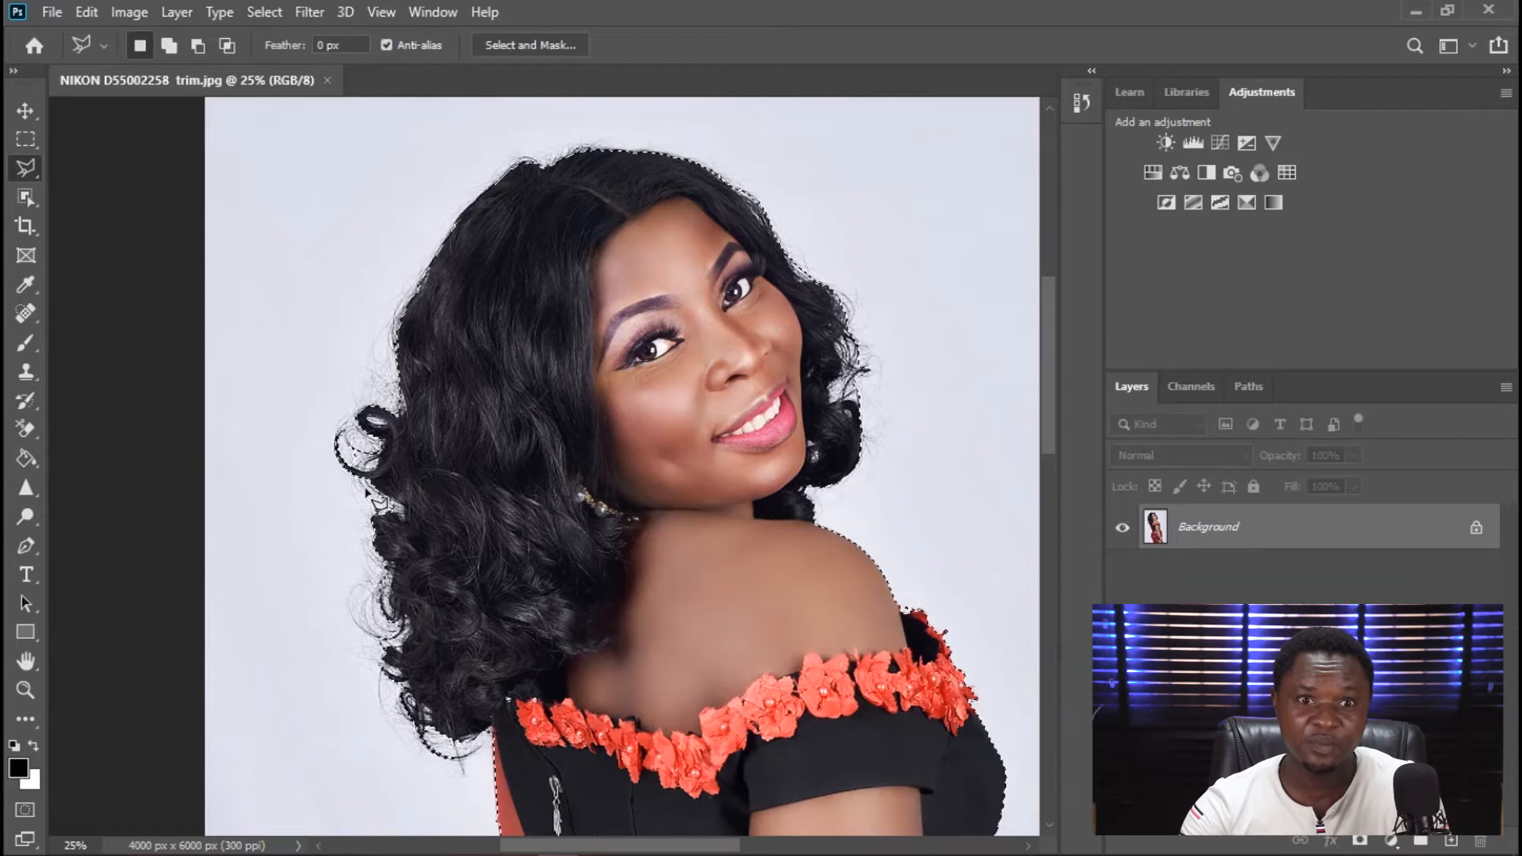
{"action": "key", "text": "ctrl+plus"}
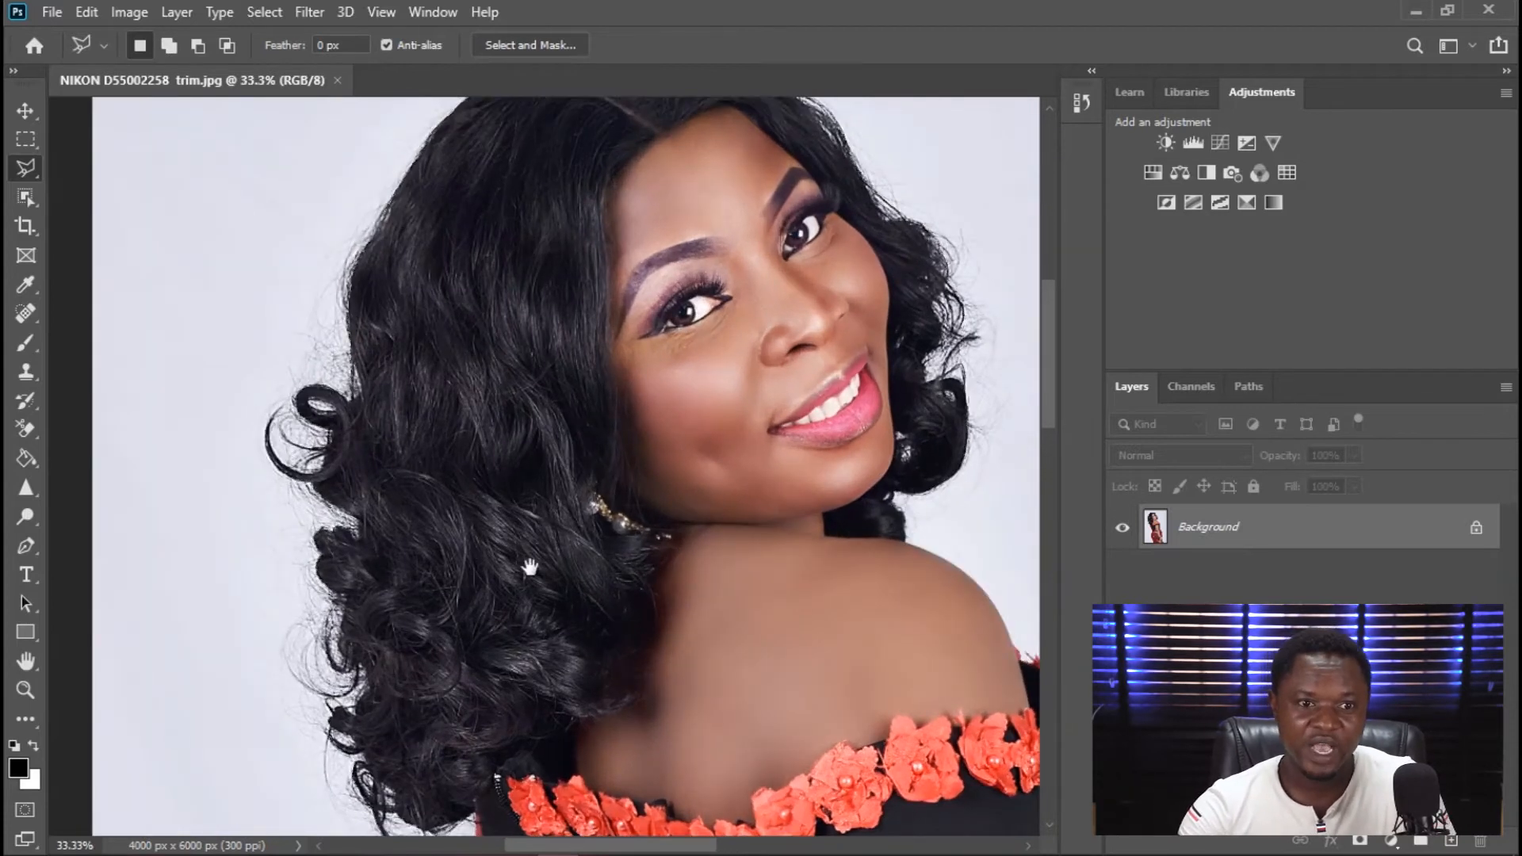
{"action": "left_click_drag", "start_coordinate": [606, 562], "coordinate": [593, 361]}
{"action": "key", "text": "ctrl+plus"}
{"action": "key", "text": "ctrl+plus"}
{"action": "key", "text": "ctrl+plus"}
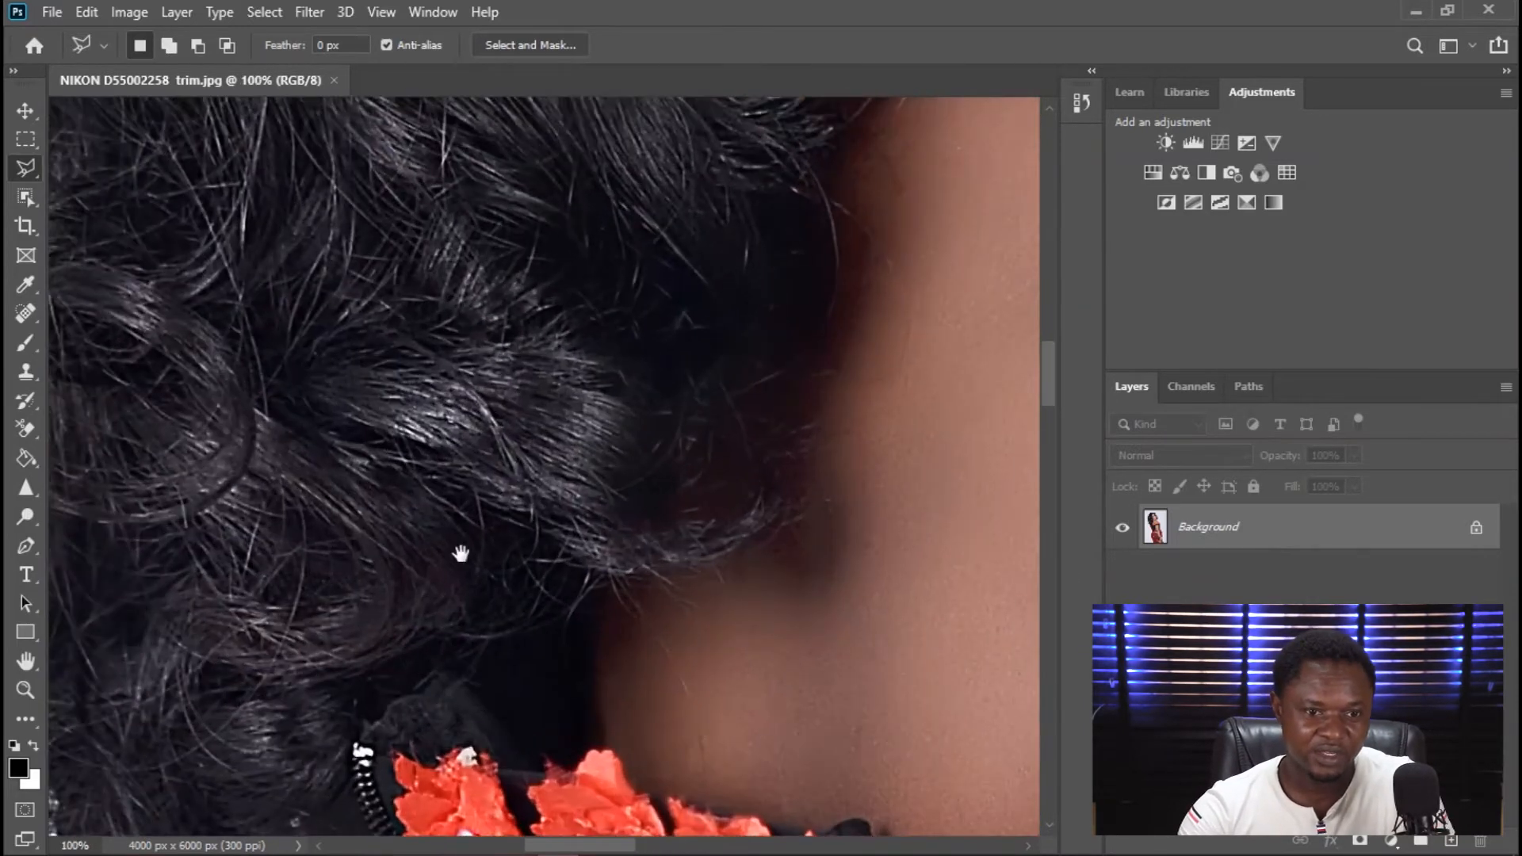
{"action": "left_click_drag", "start_coordinate": [460, 553], "coordinate": [877, 271]}
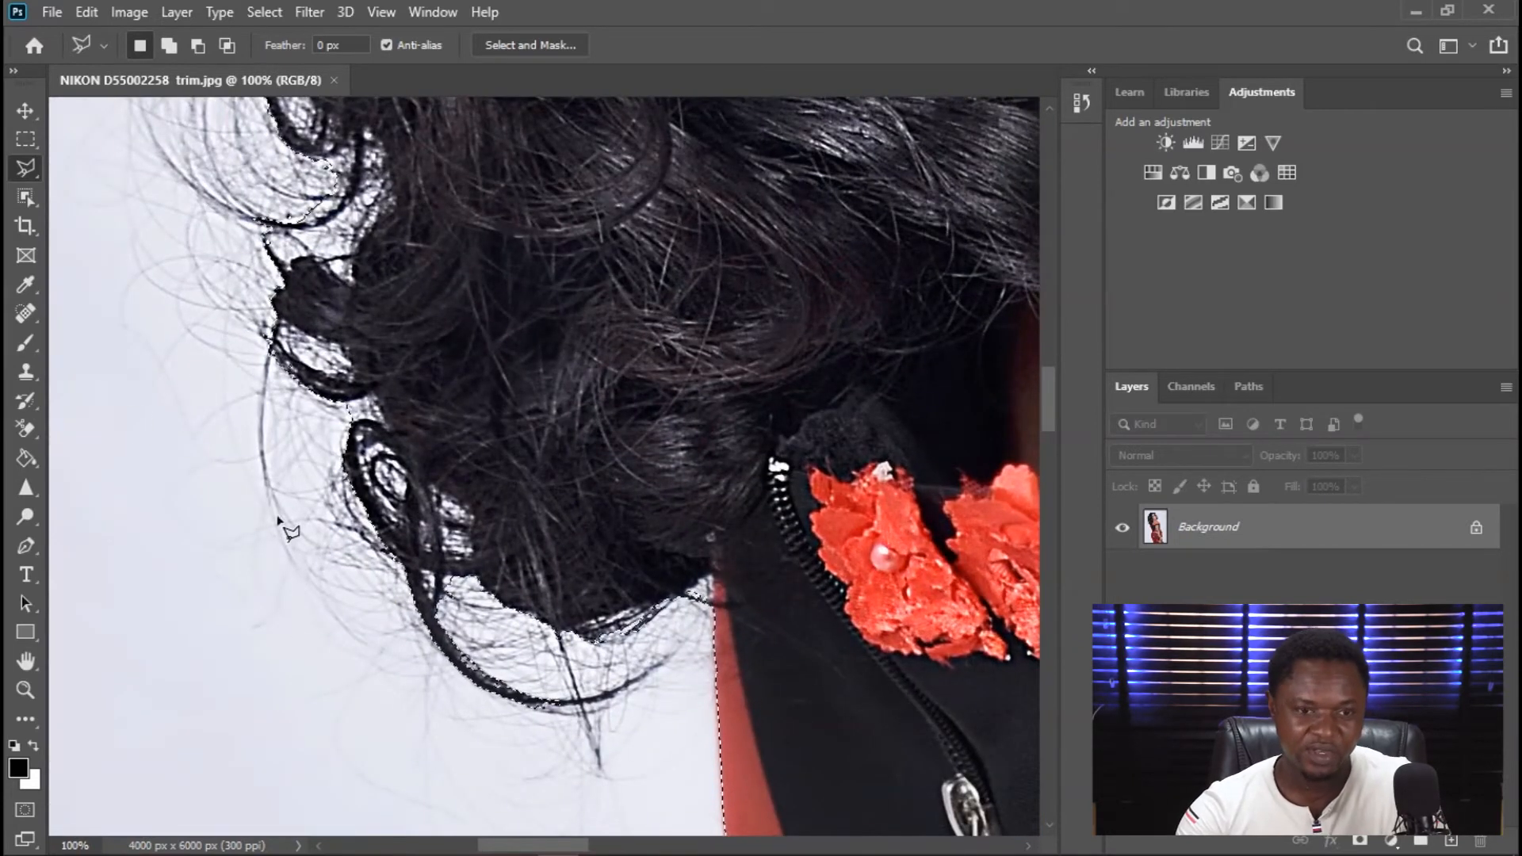
{"action": "mouse_move", "coordinate": [275, 476]}
{"action": "left_mouse_down"}
{"action": "mouse_move", "coordinate": [529, 469]}
{"action": "mouse_move", "coordinate": [435, 353]}
{"action": "left_mouse_up"}
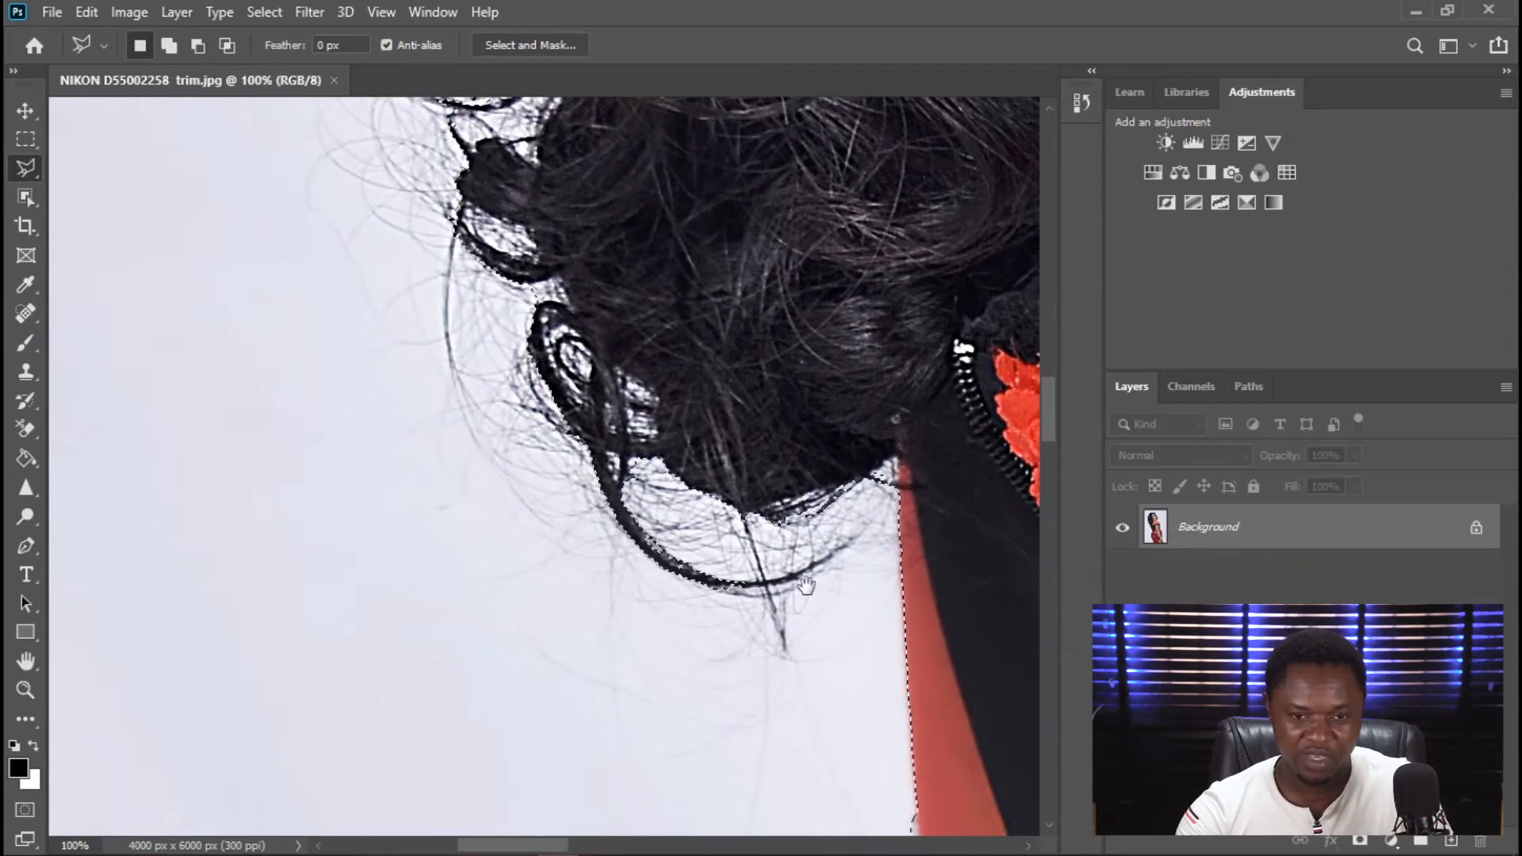
Add a loose polygonal outline around all the hair to the selection, from the sheer sleeve over the head to the shoulder.
{"action": "left_click_drag", "start_coordinate": [868, 583], "coordinate": [876, 435]}
{"action": "key", "text": "shift"}
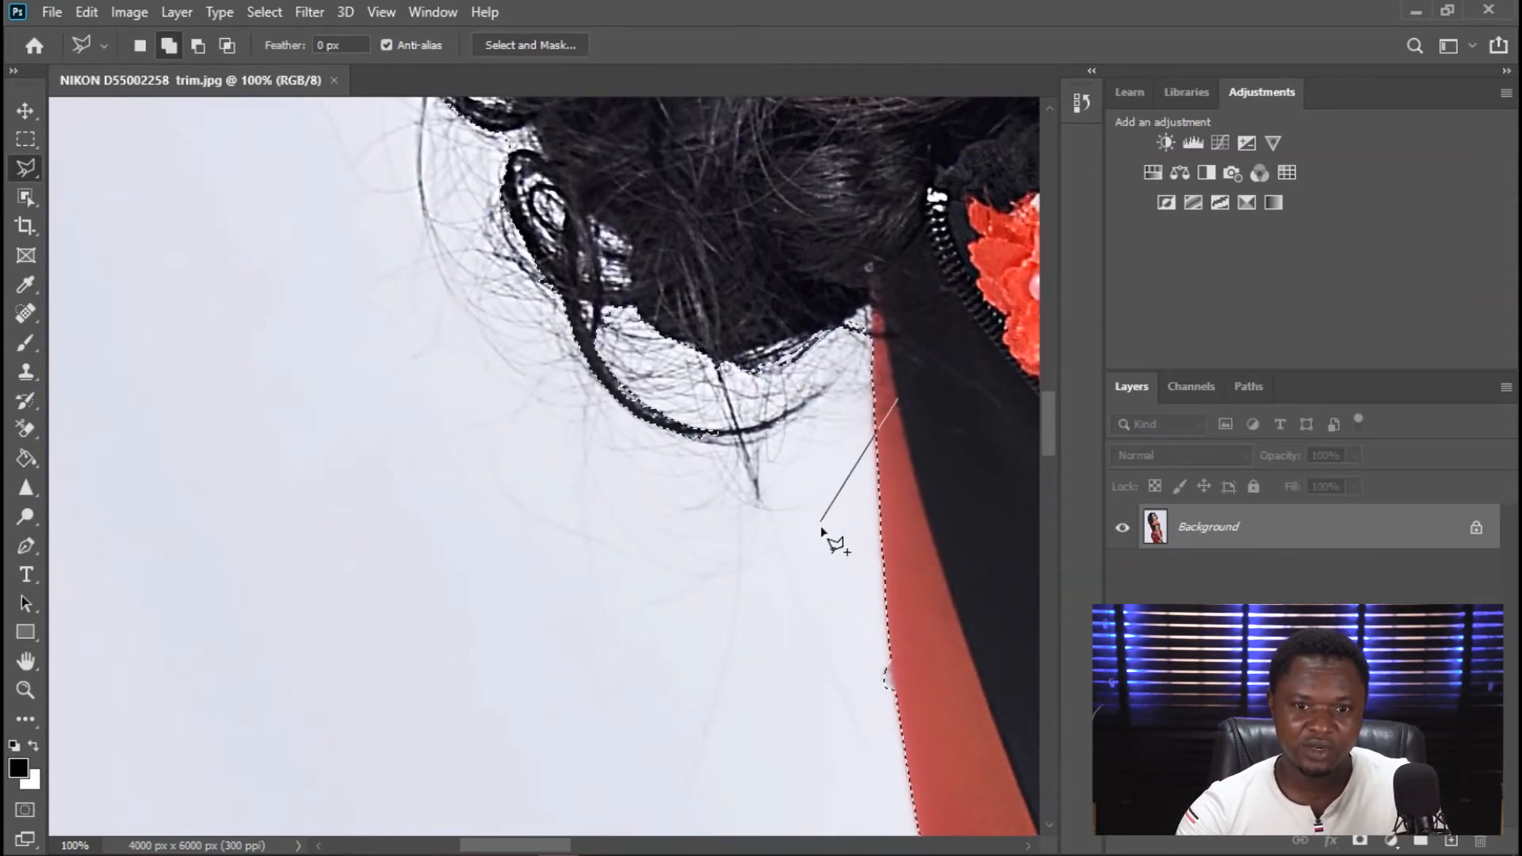
{"action": "scroll", "coordinate": [346, 403], "scroll_direction": "down", "scroll_amount": 5}
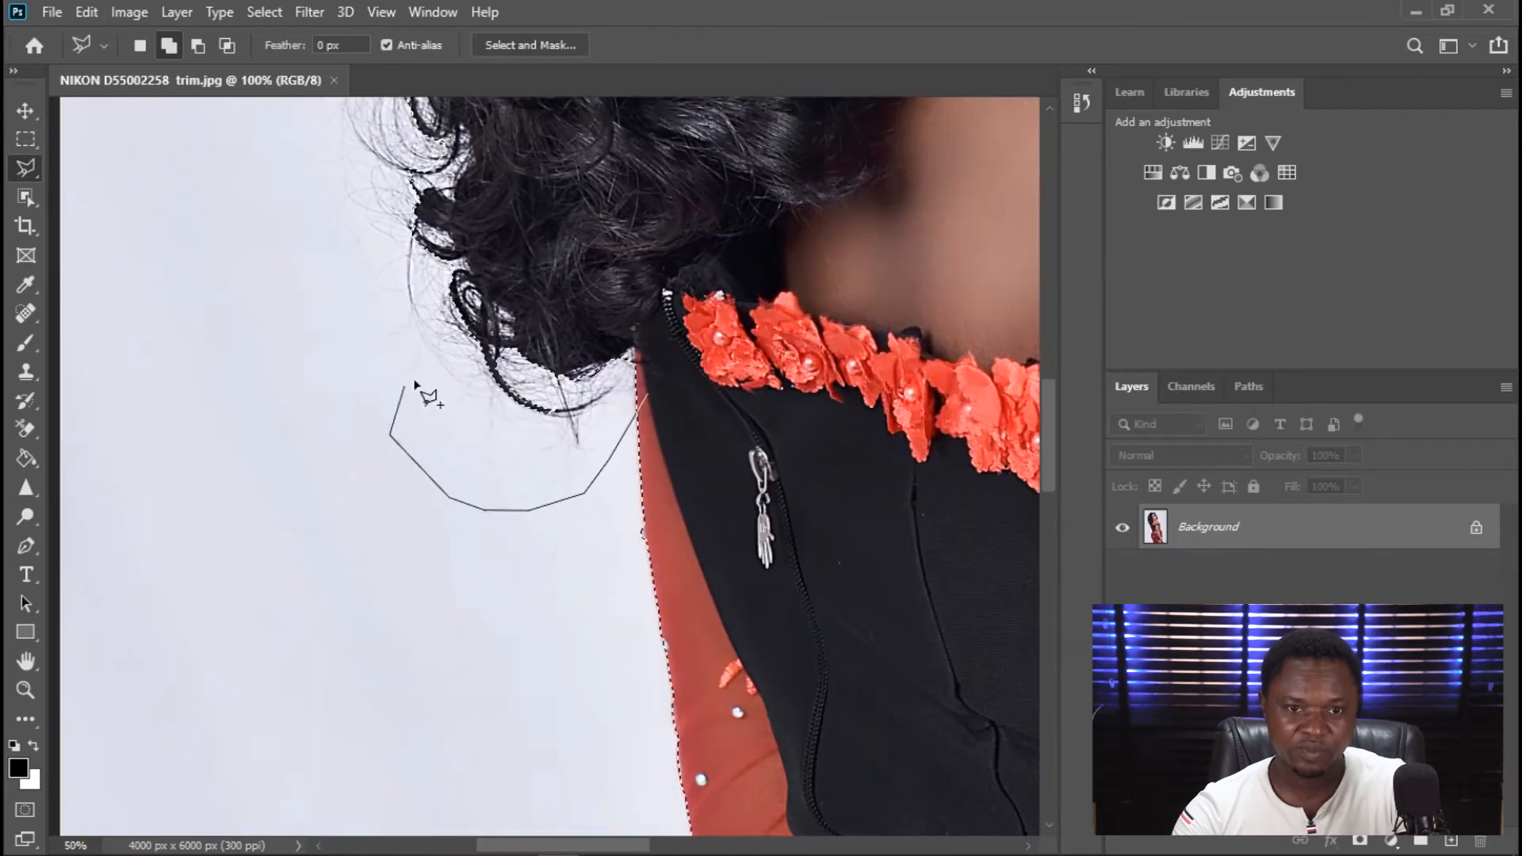
{"action": "left_click_drag", "start_coordinate": [341, 262], "coordinate": [383, 468]}
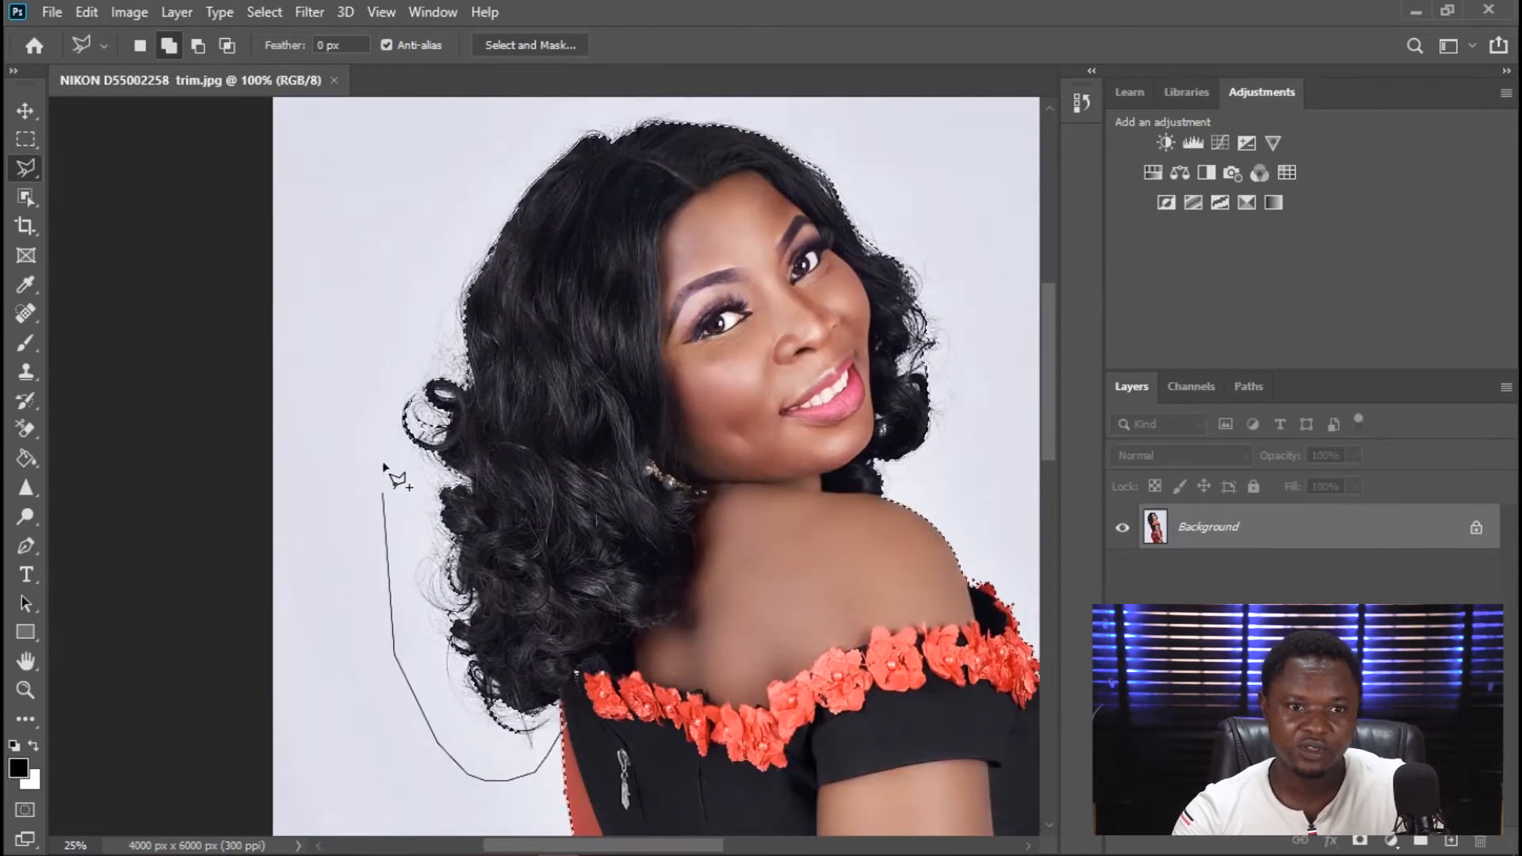
{"action": "left_click_drag", "start_coordinate": [407, 272], "coordinate": [351, 409]}
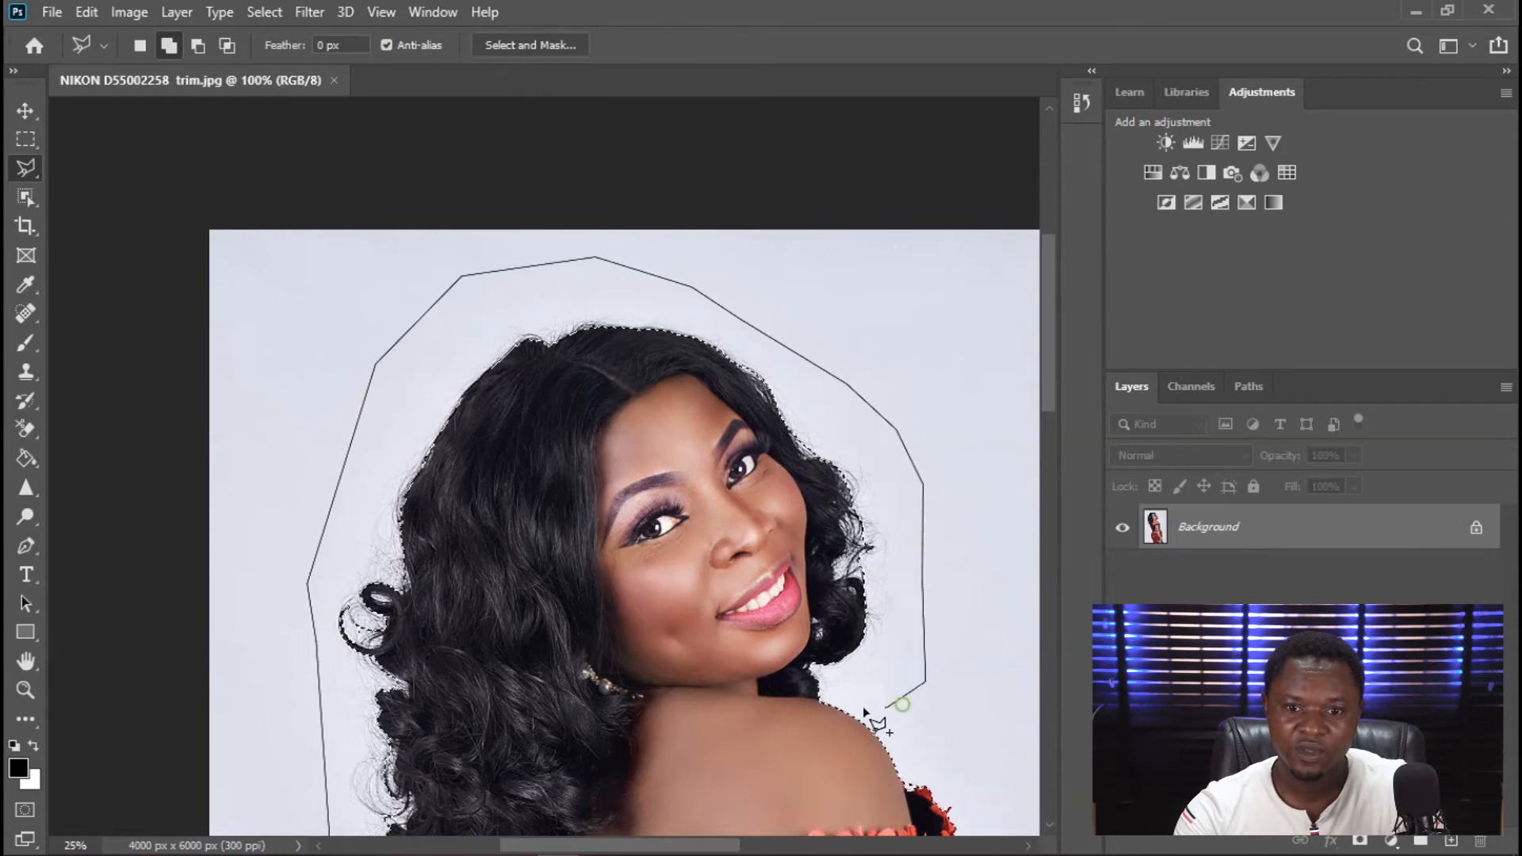
{"action": "double_click", "coordinate": [836, 716]}
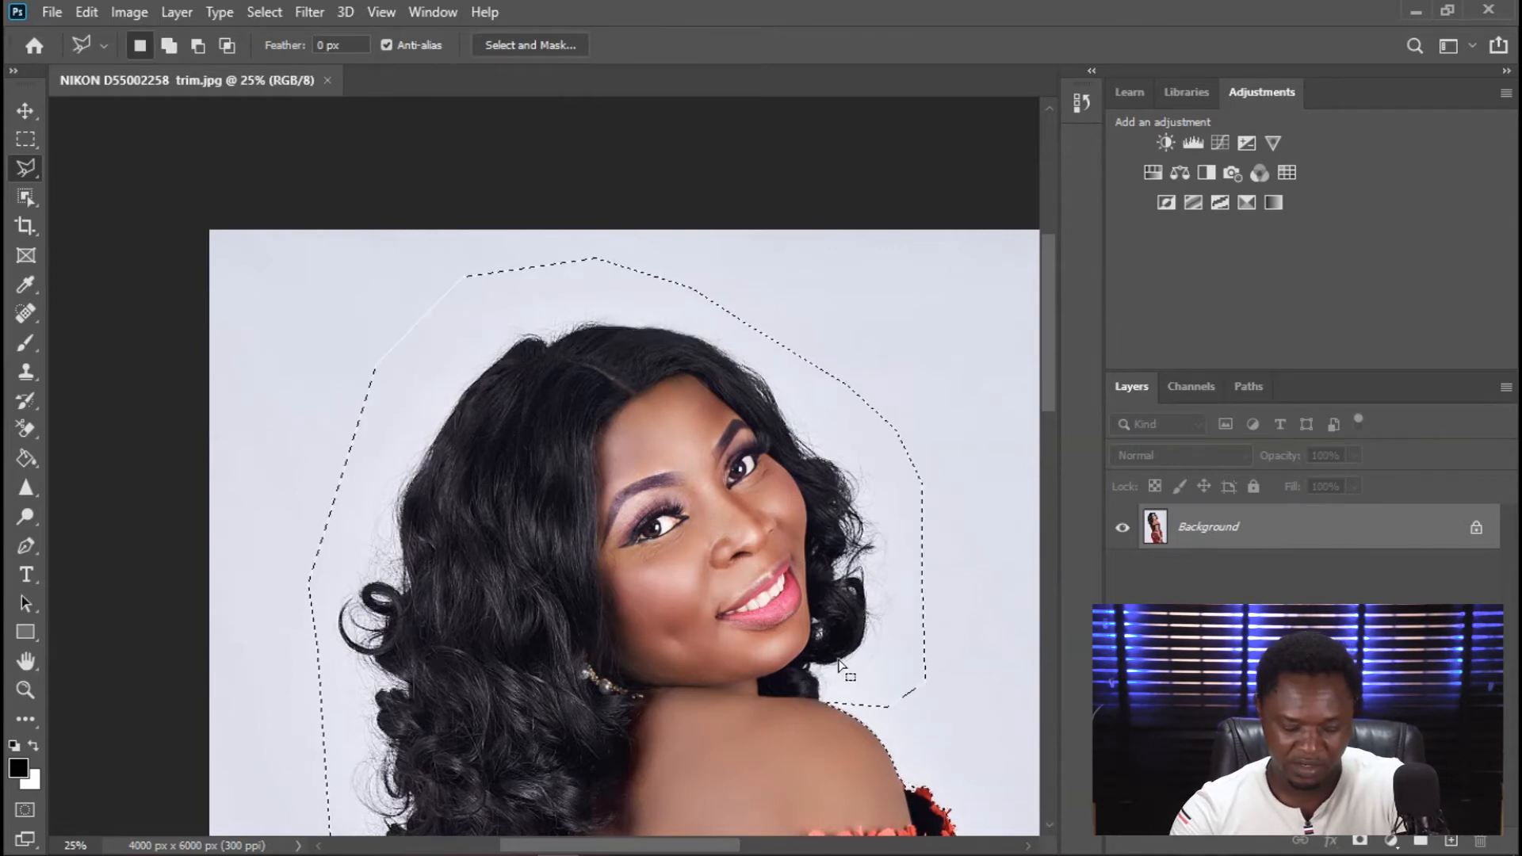
Check the completed selection around the whole figure and invert it to select the studio background.
{"action": "key", "text": "ctrl+minus"}
{"action": "key", "text": "ctrl+minus"}
{"action": "key", "text": "ctrl+minus"}
{"action": "key", "text": "ctrl+minus"}
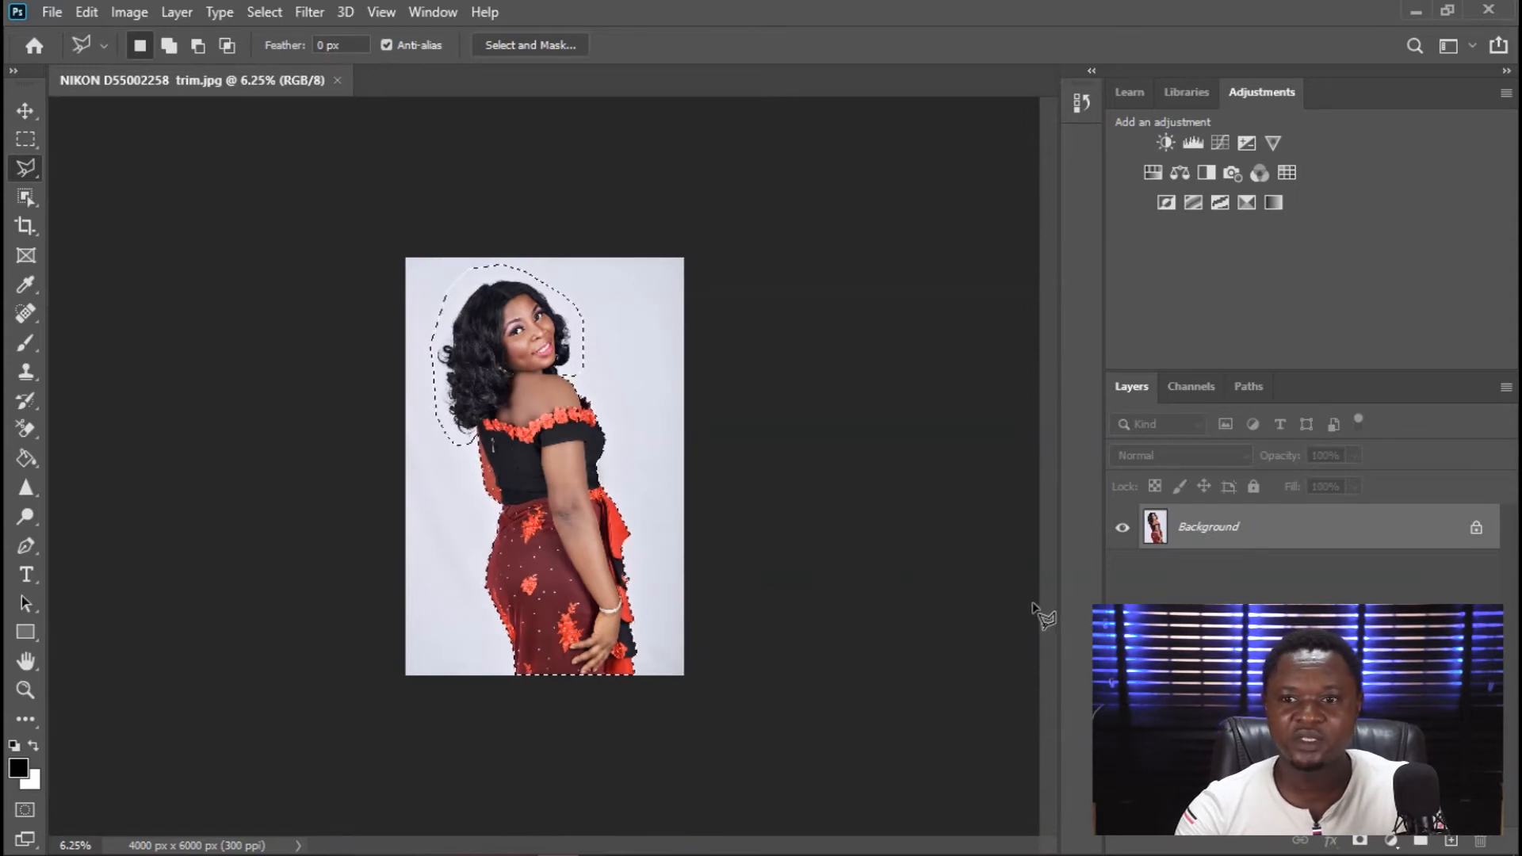
{"action": "key", "text": "ctrl+plus"}
{"action": "key", "text": "ctrl+plus"}
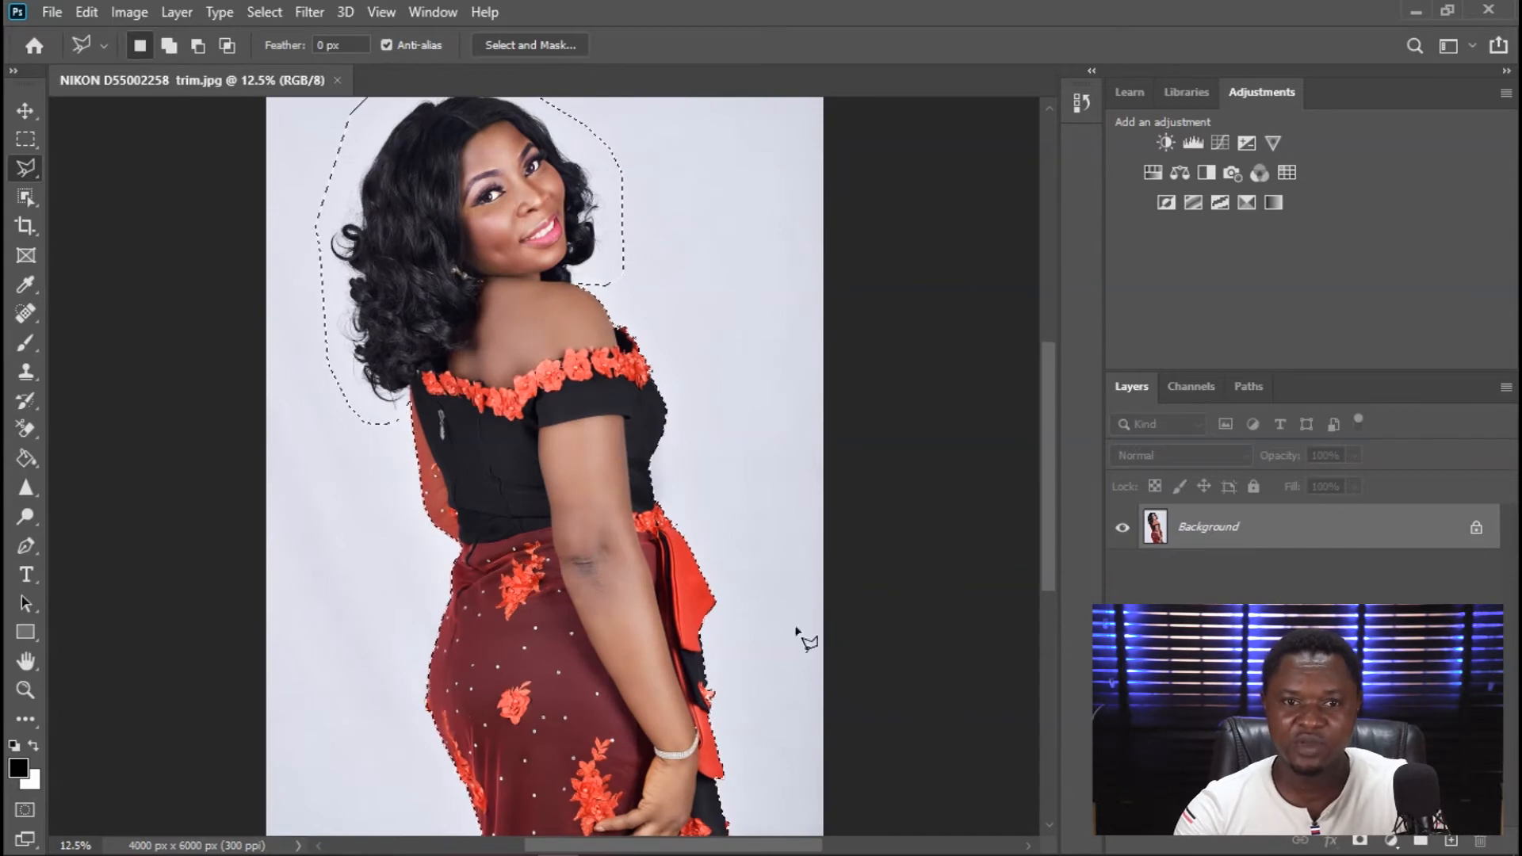
{"action": "key", "text": "ctrl+plus"}
{"action": "left_click_drag", "start_coordinate": [707, 341], "coordinate": [795, 507]}
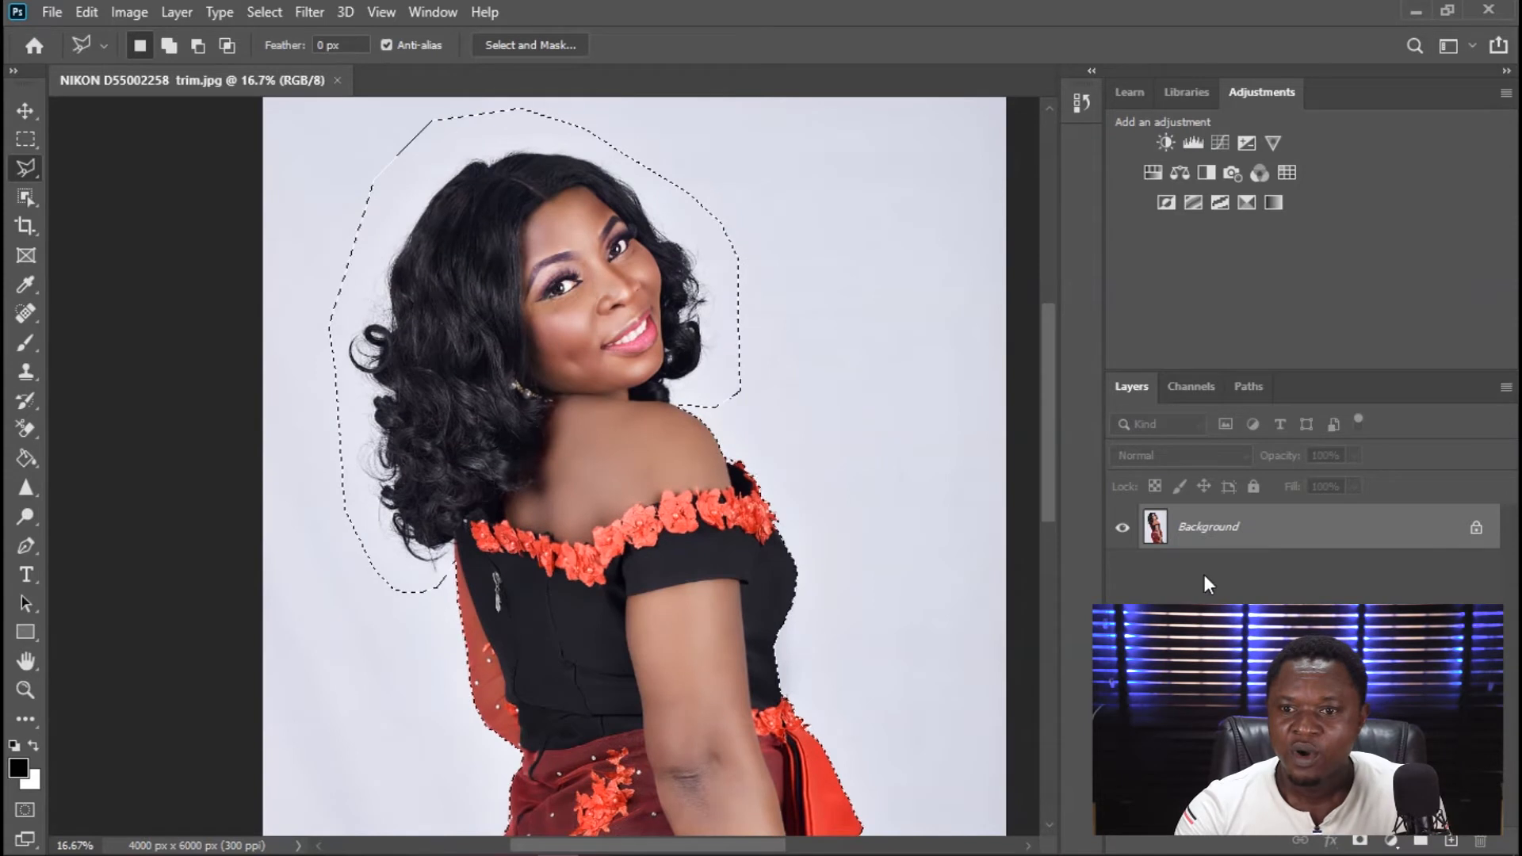
{"action": "right_click", "coordinate": [558, 274]}
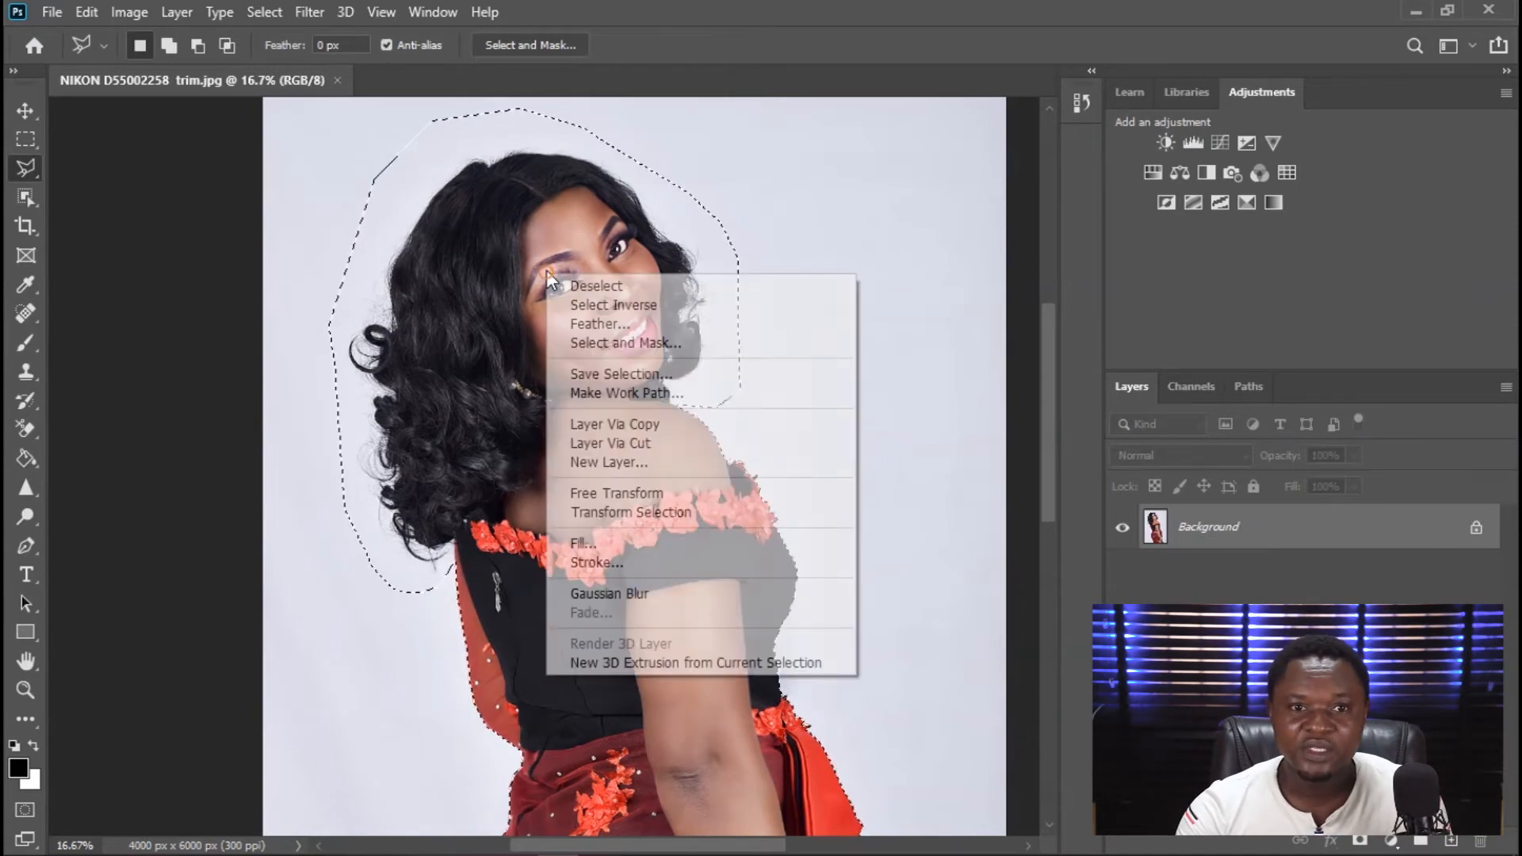
{"action": "left_click", "coordinate": [612, 308]}
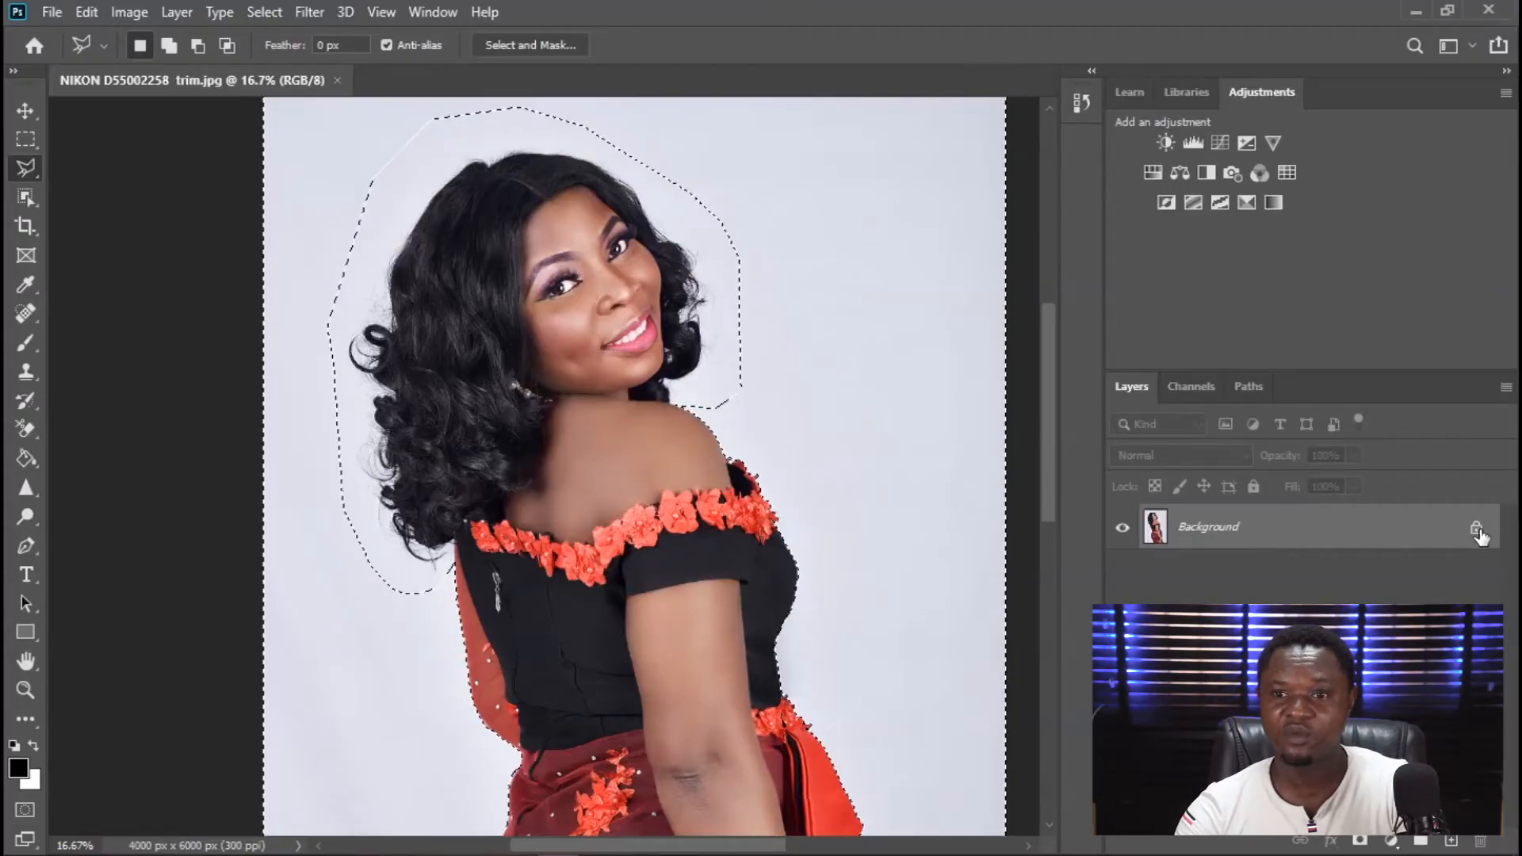
Unlock the Background layer and delete the selected studio backdrop, clearing the selection.
{"action": "left_click", "coordinate": [1477, 531]}
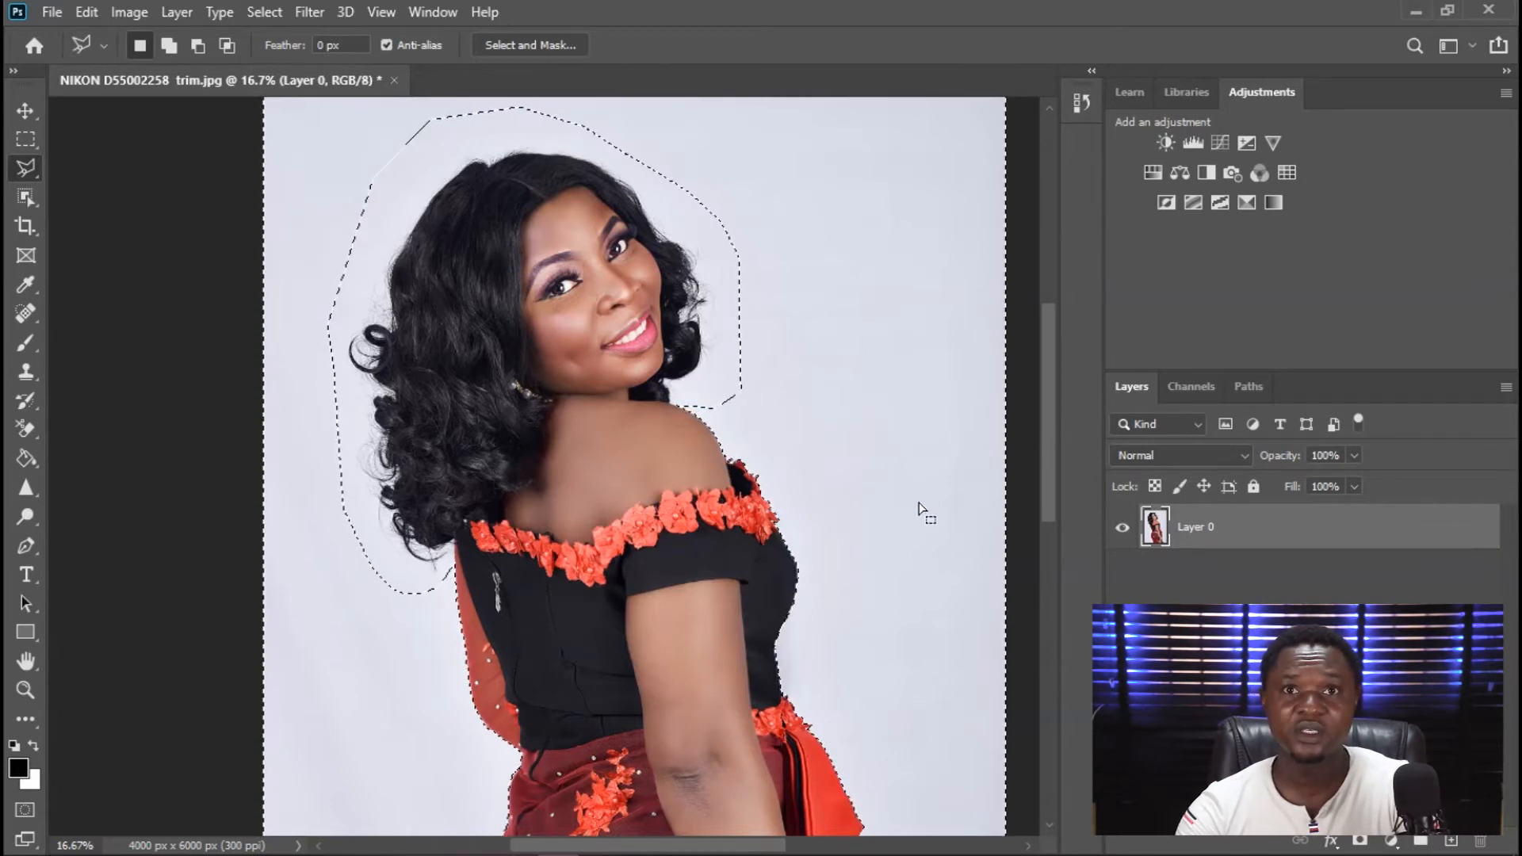
{"action": "key", "text": "Delete"}
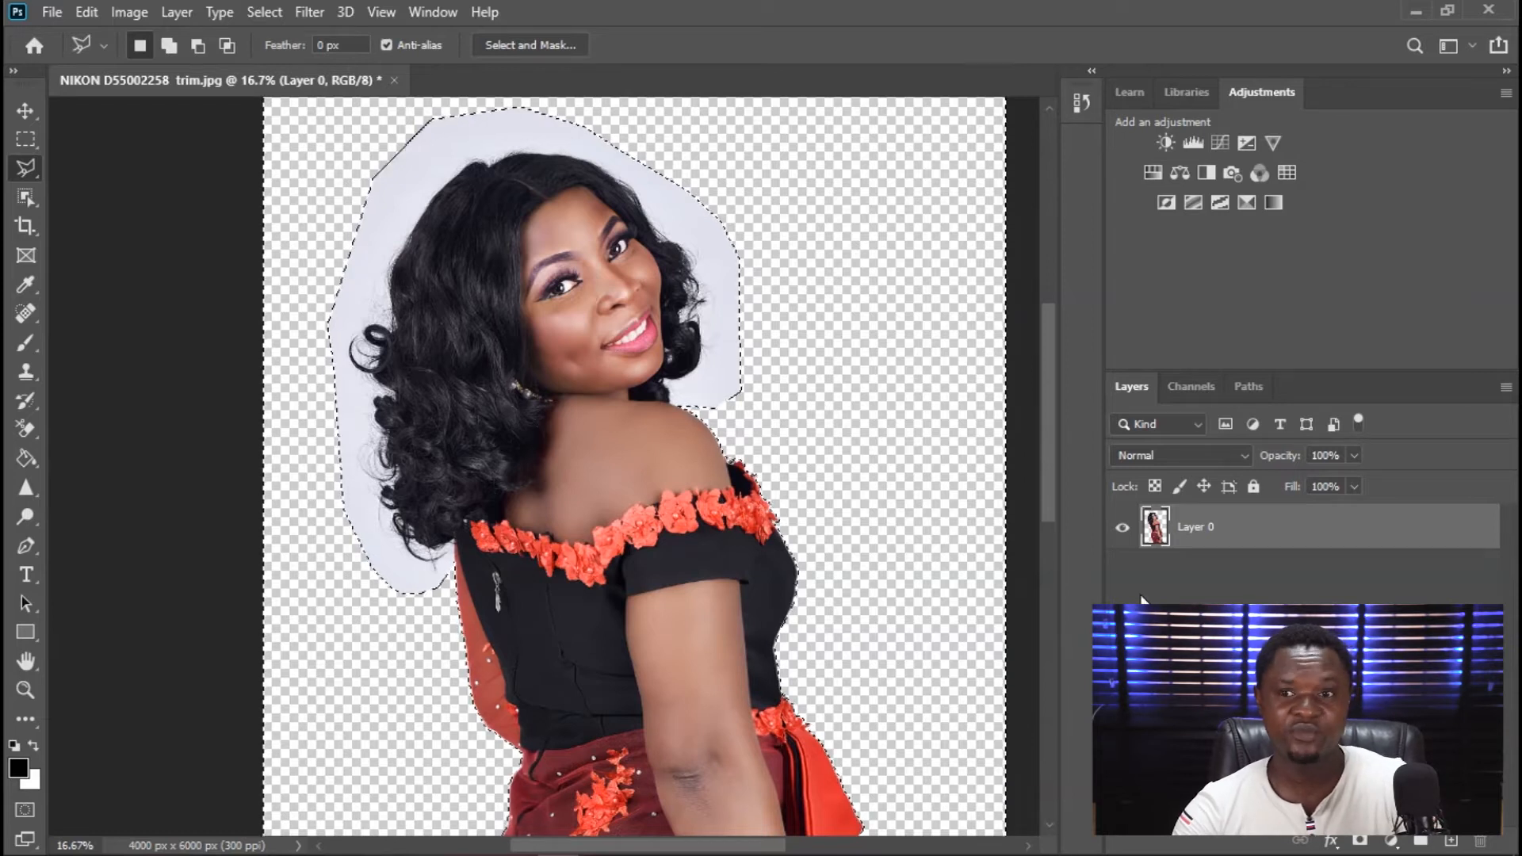
{"action": "key", "text": "ctrl+d"}
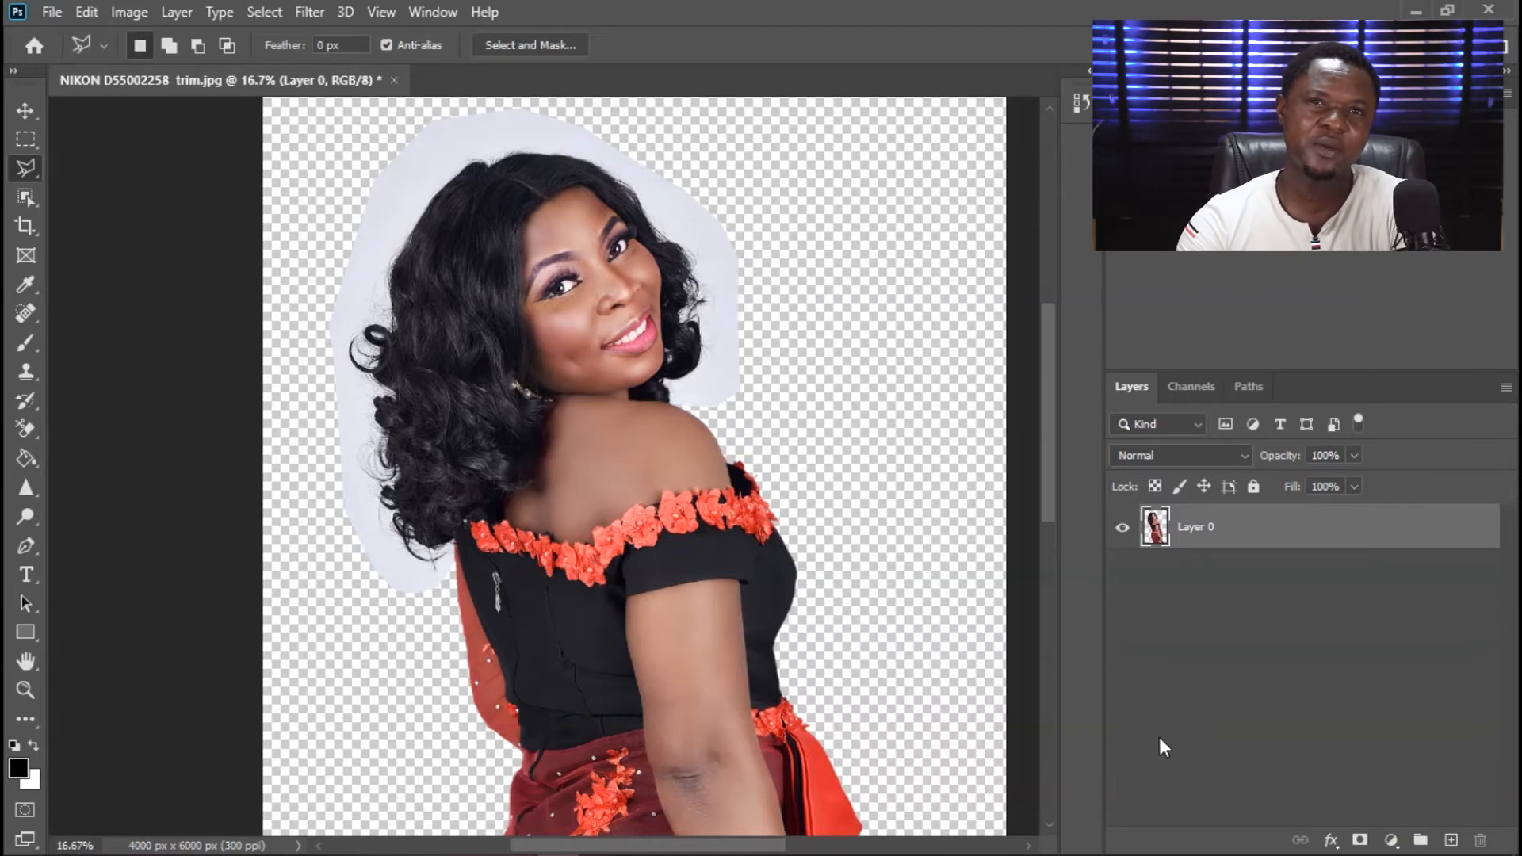
Create a Solid Color fill layer above the cut-out photo.
{"action": "left_click", "coordinate": [1391, 839]}
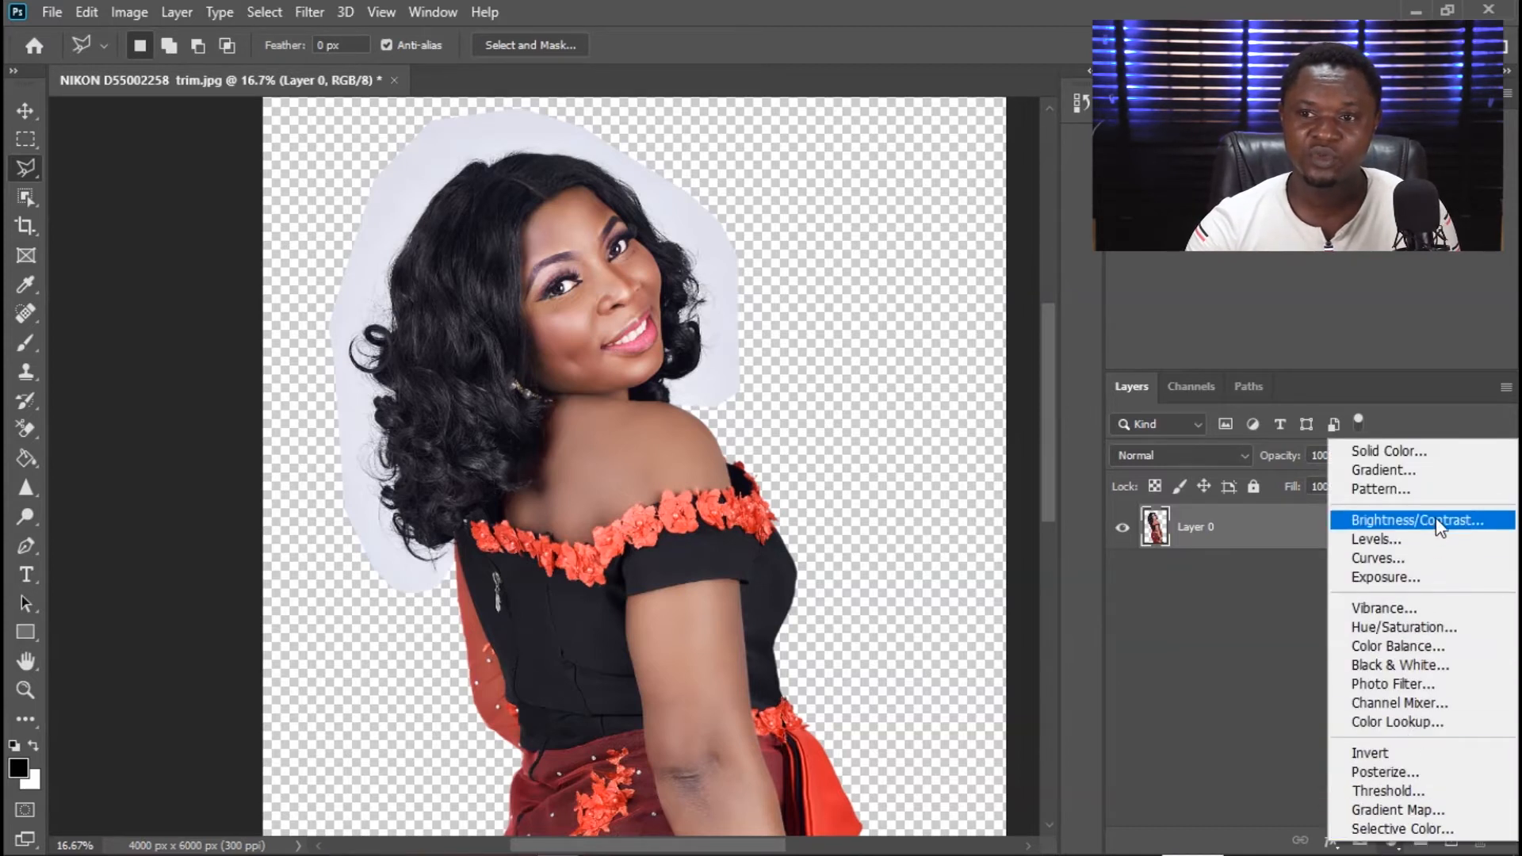
{"action": "left_click", "coordinate": [1406, 454]}
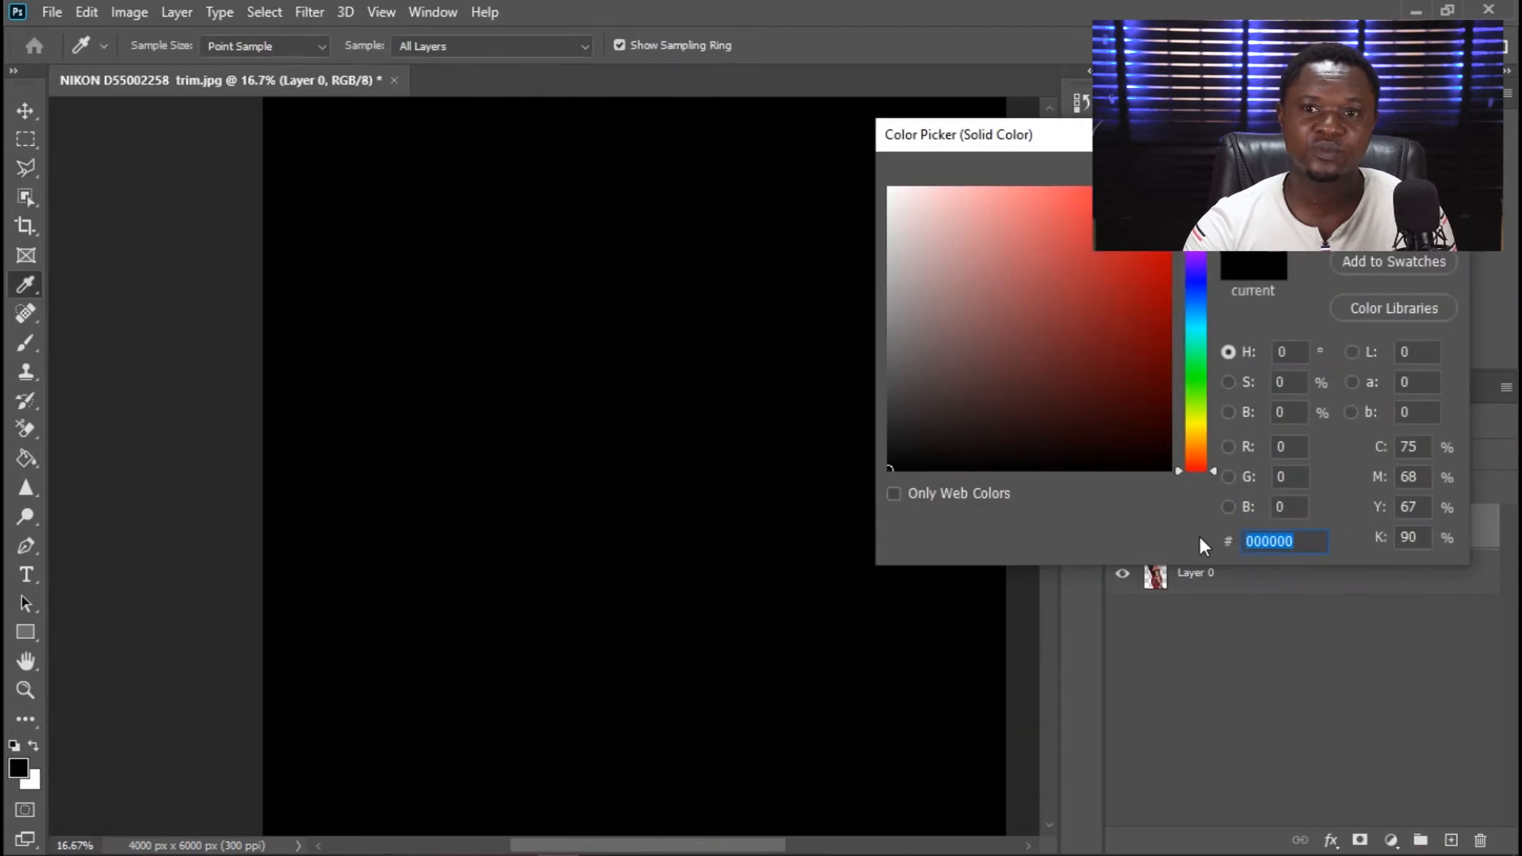
{"action": "left_click_drag", "start_coordinate": [1133, 138], "coordinate": [1185, 323]}
{"action": "left_click", "coordinate": [918, 662]}
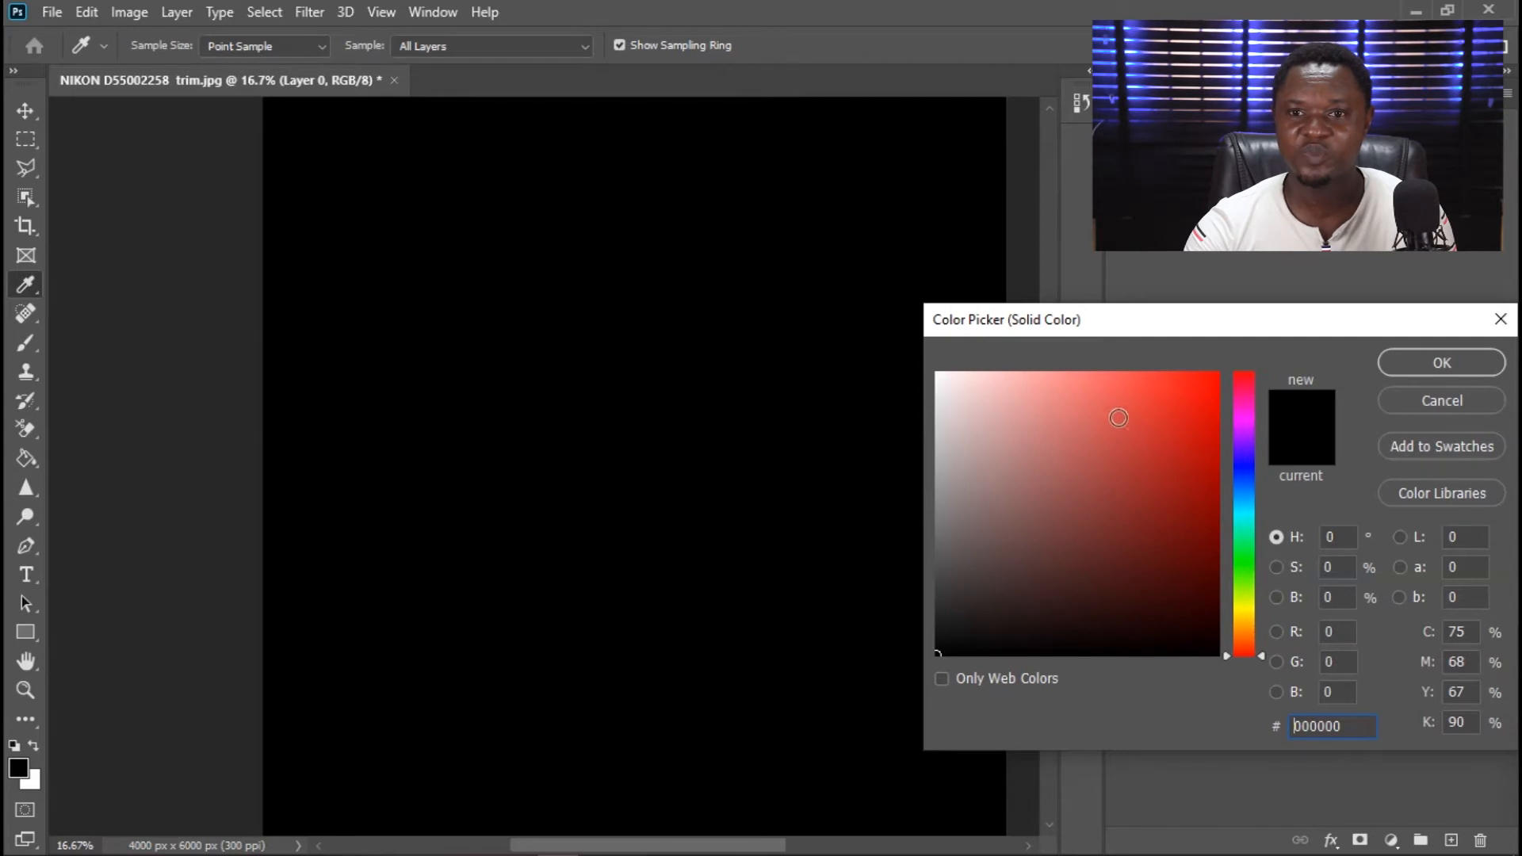
Set the fill colour to dark blue 3c546c and move the fill layer beneath the woman's layer.
{"action": "left_click", "coordinate": [1059, 419]}
{"action": "left_click", "coordinate": [1075, 484]}
{"action": "left_click", "coordinate": [1051, 513]}
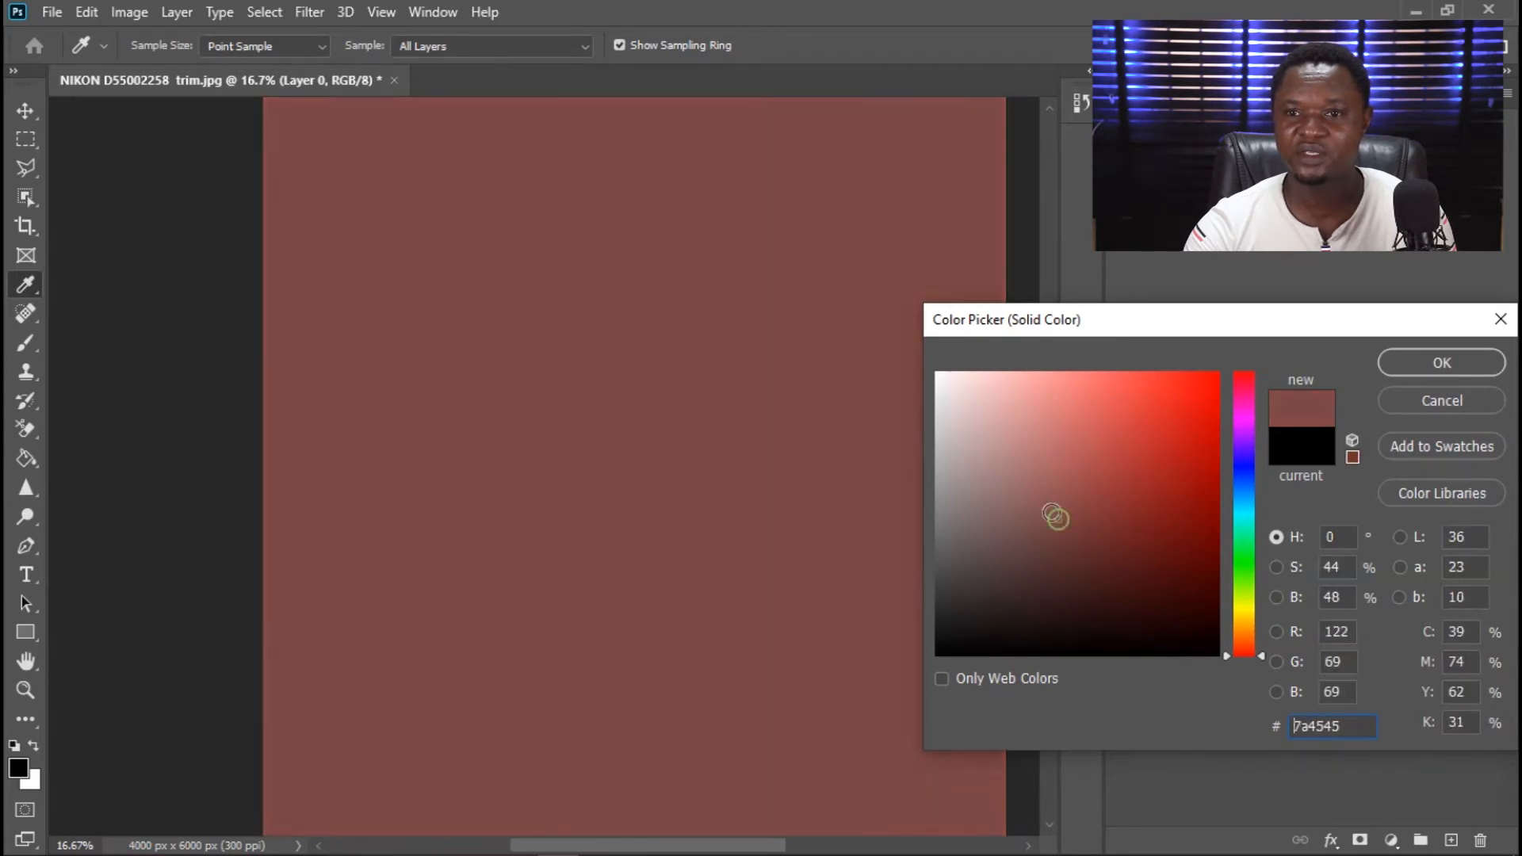
{"action": "left_click", "coordinate": [1243, 490]}
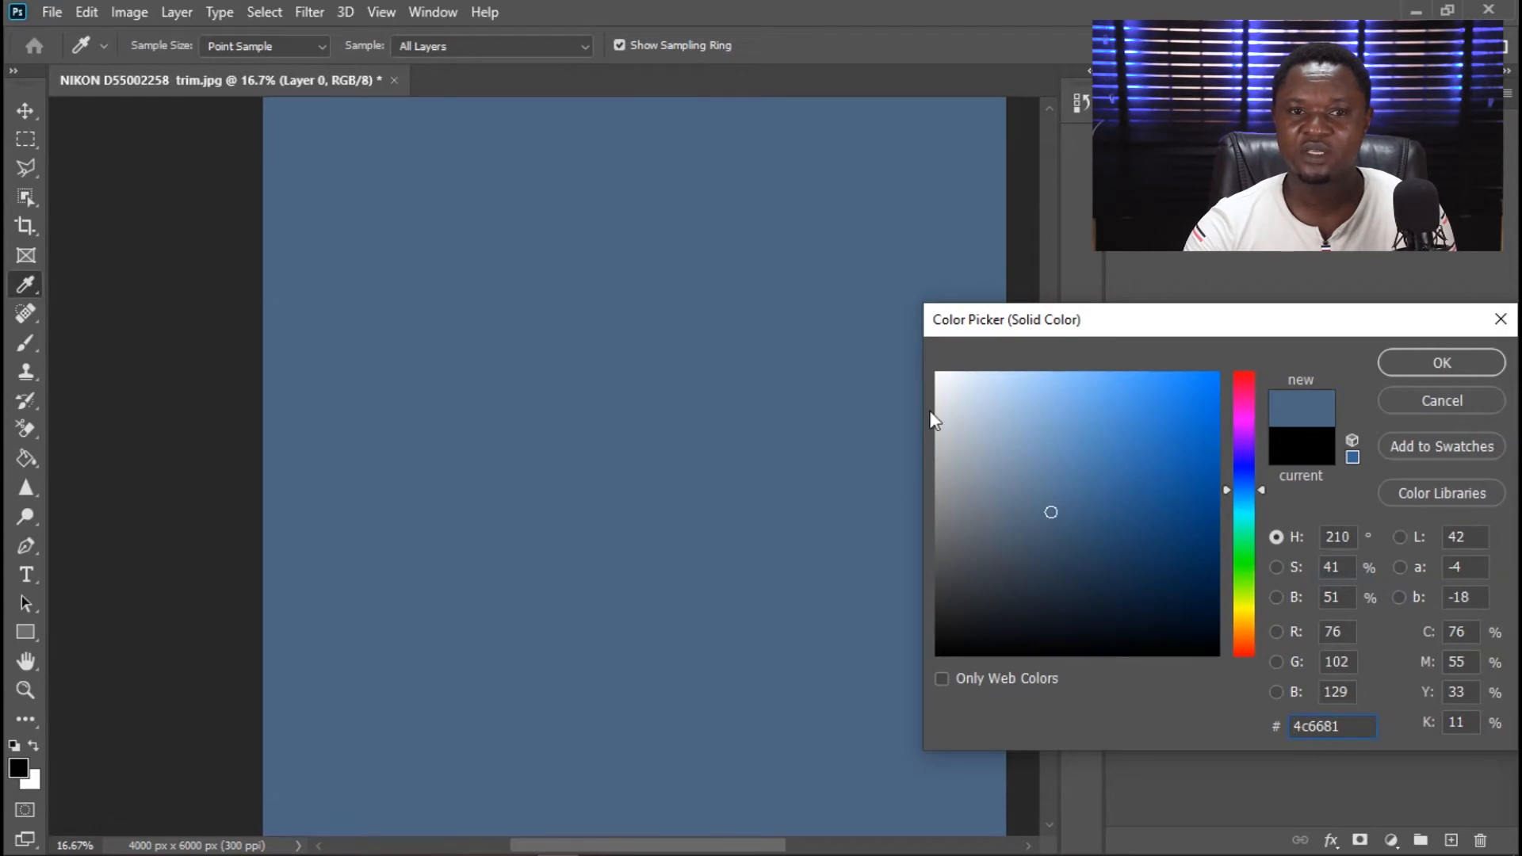
{"action": "left_click", "coordinate": [1074, 529]}
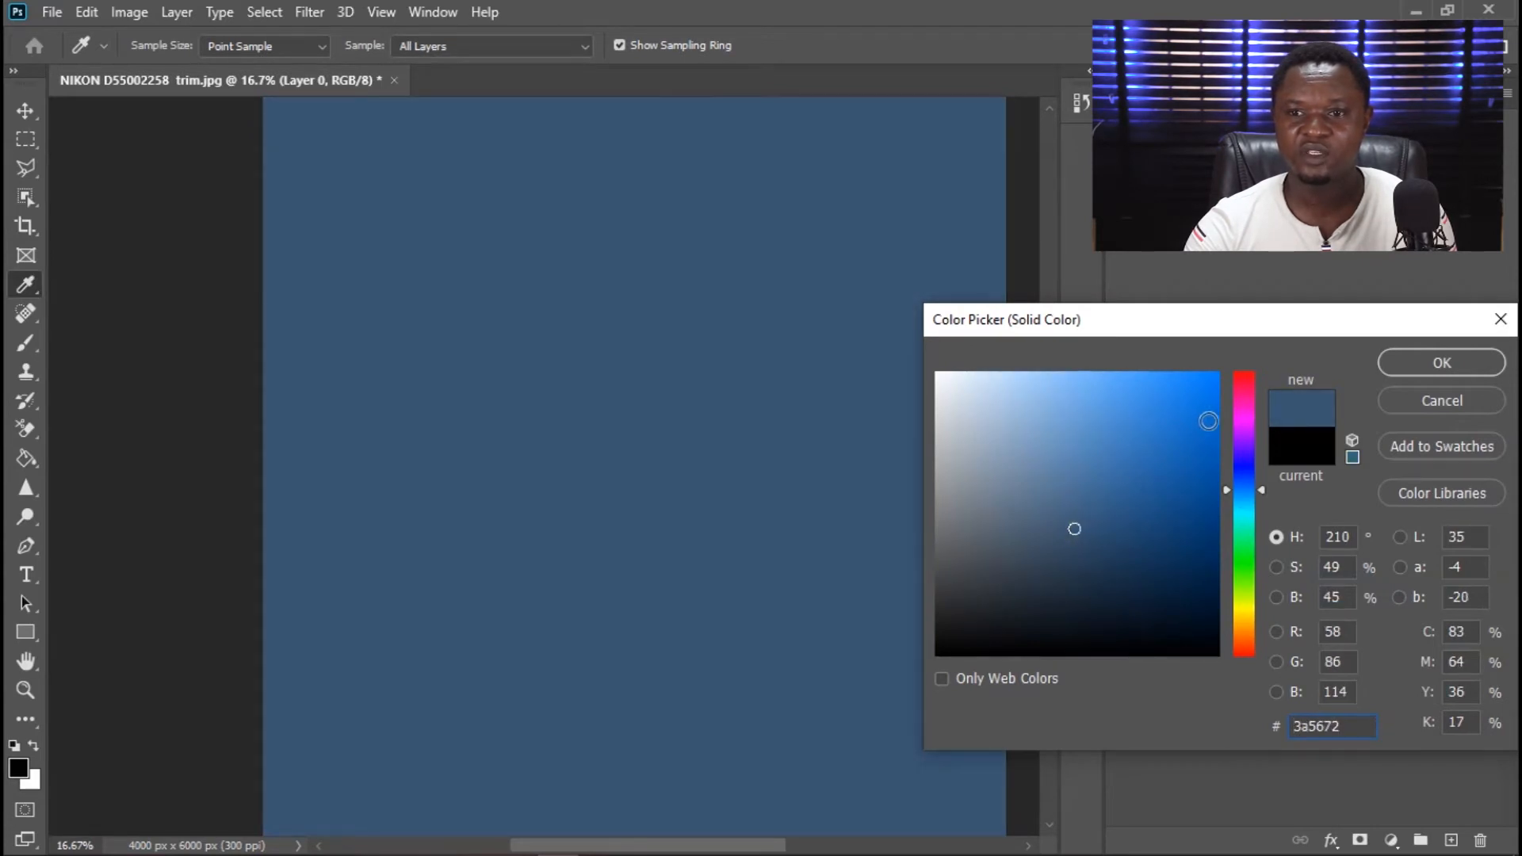
{"action": "left_click", "coordinate": [1067, 539]}
{"action": "left_click", "coordinate": [1062, 536]}
{"action": "left_click", "coordinate": [1419, 363]}
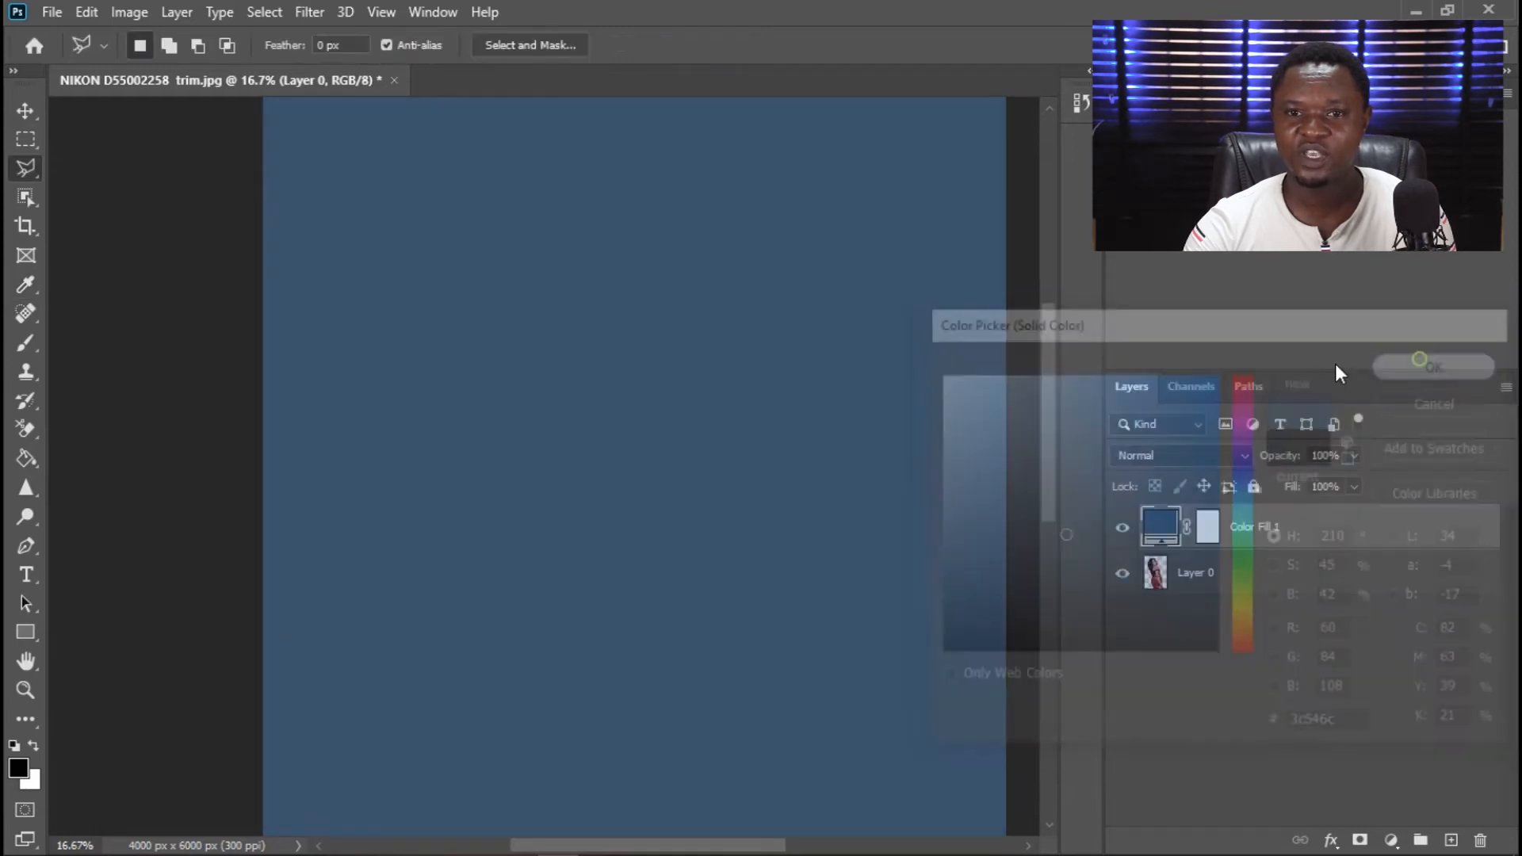
{"action": "left_click_drag", "start_coordinate": [1172, 536], "coordinate": [1176, 614]}
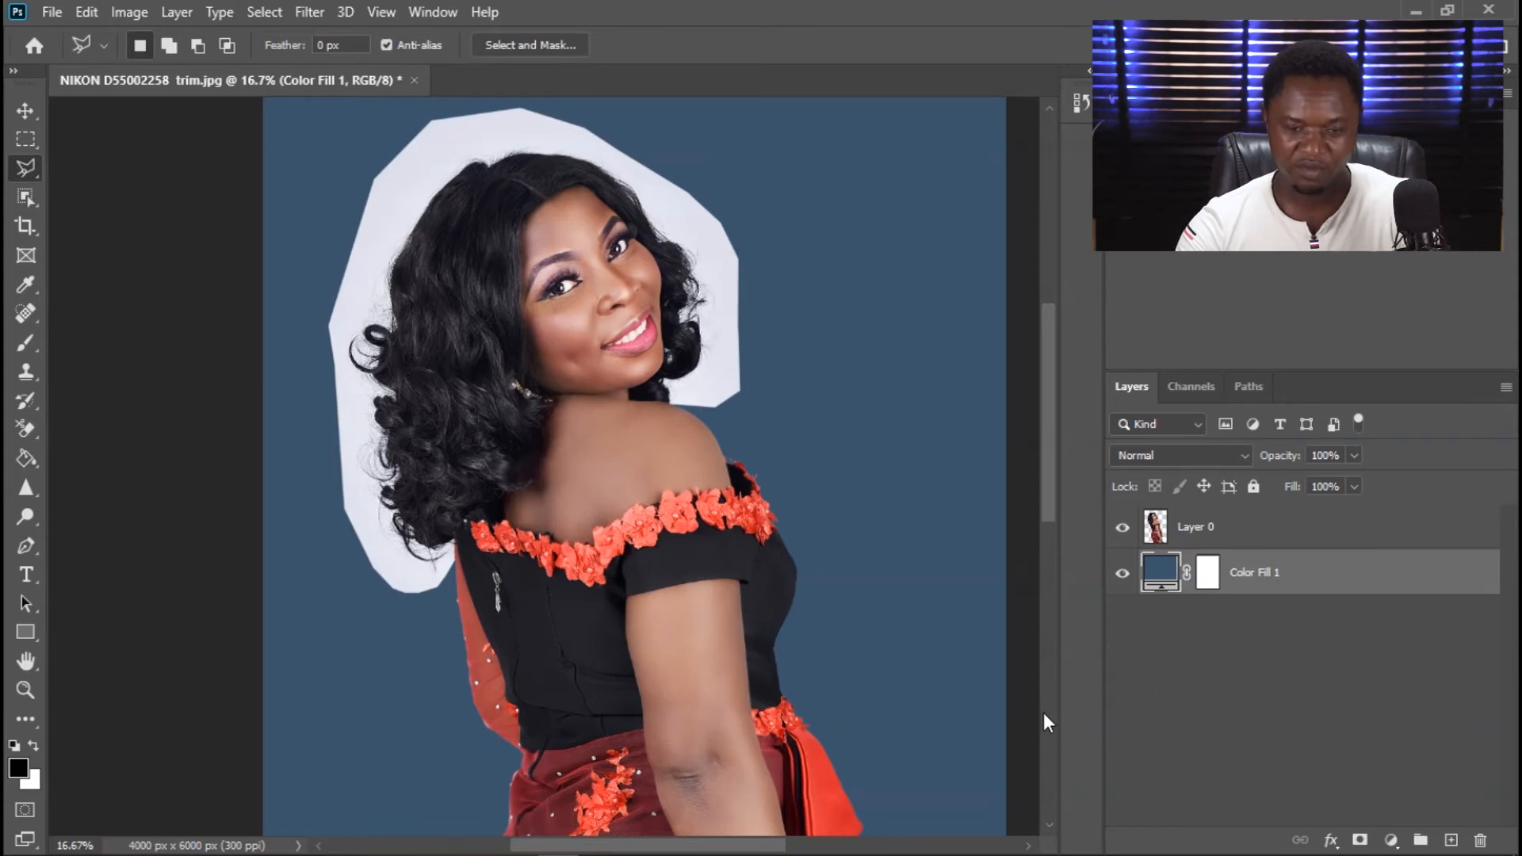
Examine the cut-out's edges along the dress, arm and hair against the dark blue background.
{"action": "key", "text": "ctrl+plus"}
{"action": "left_click_drag", "start_coordinate": [697, 638], "coordinate": [685, 216]}
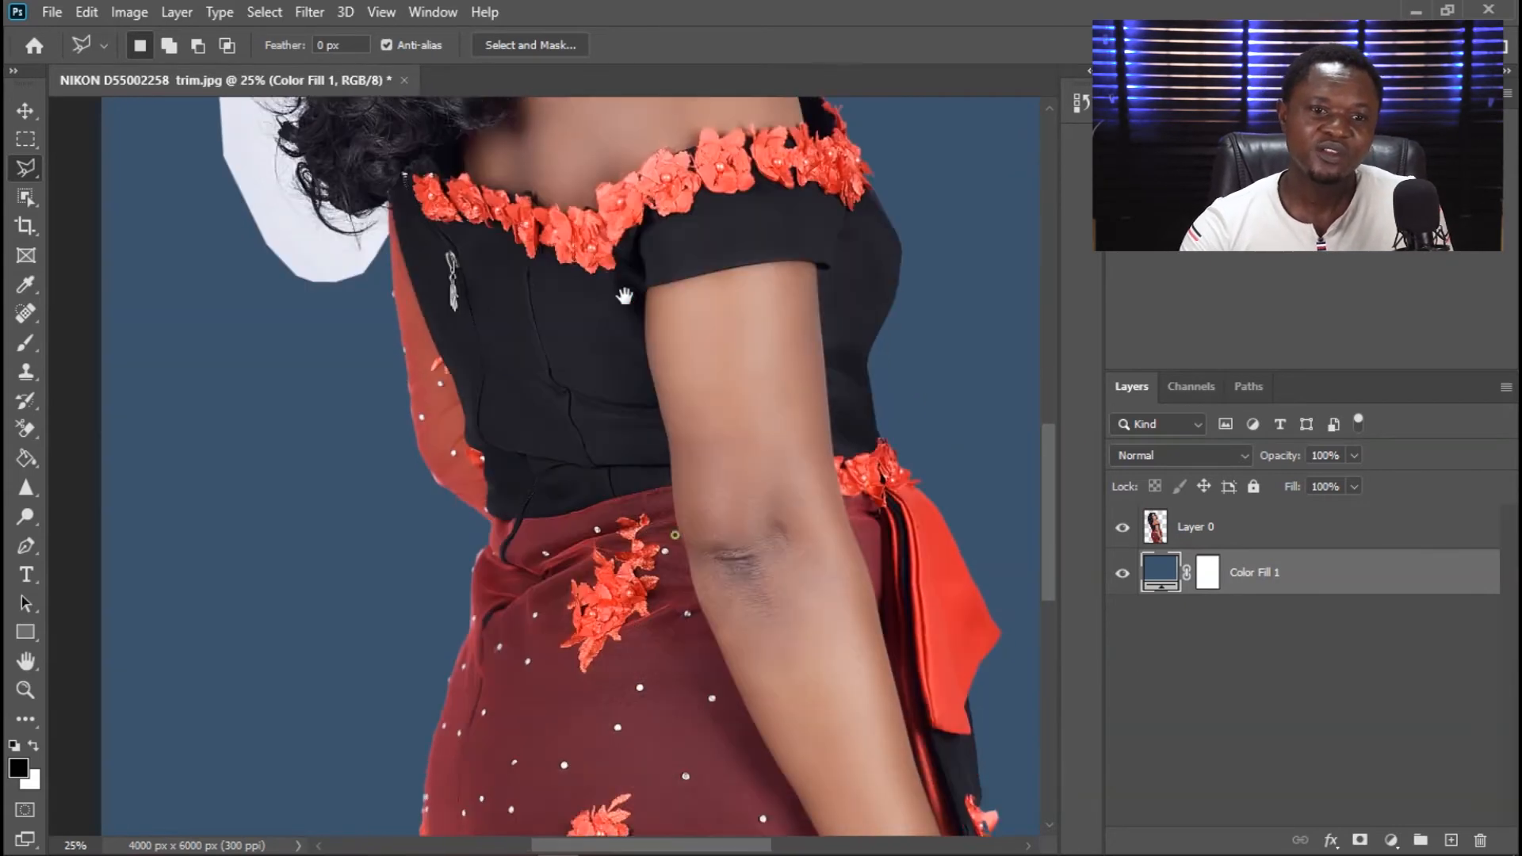
{"action": "left_click_drag", "start_coordinate": [689, 713], "coordinate": [682, 99]}
{"action": "left_click_drag", "start_coordinate": [591, 240], "coordinate": [608, 496]}
{"action": "left_click_drag", "start_coordinate": [612, 309], "coordinate": [615, 496]}
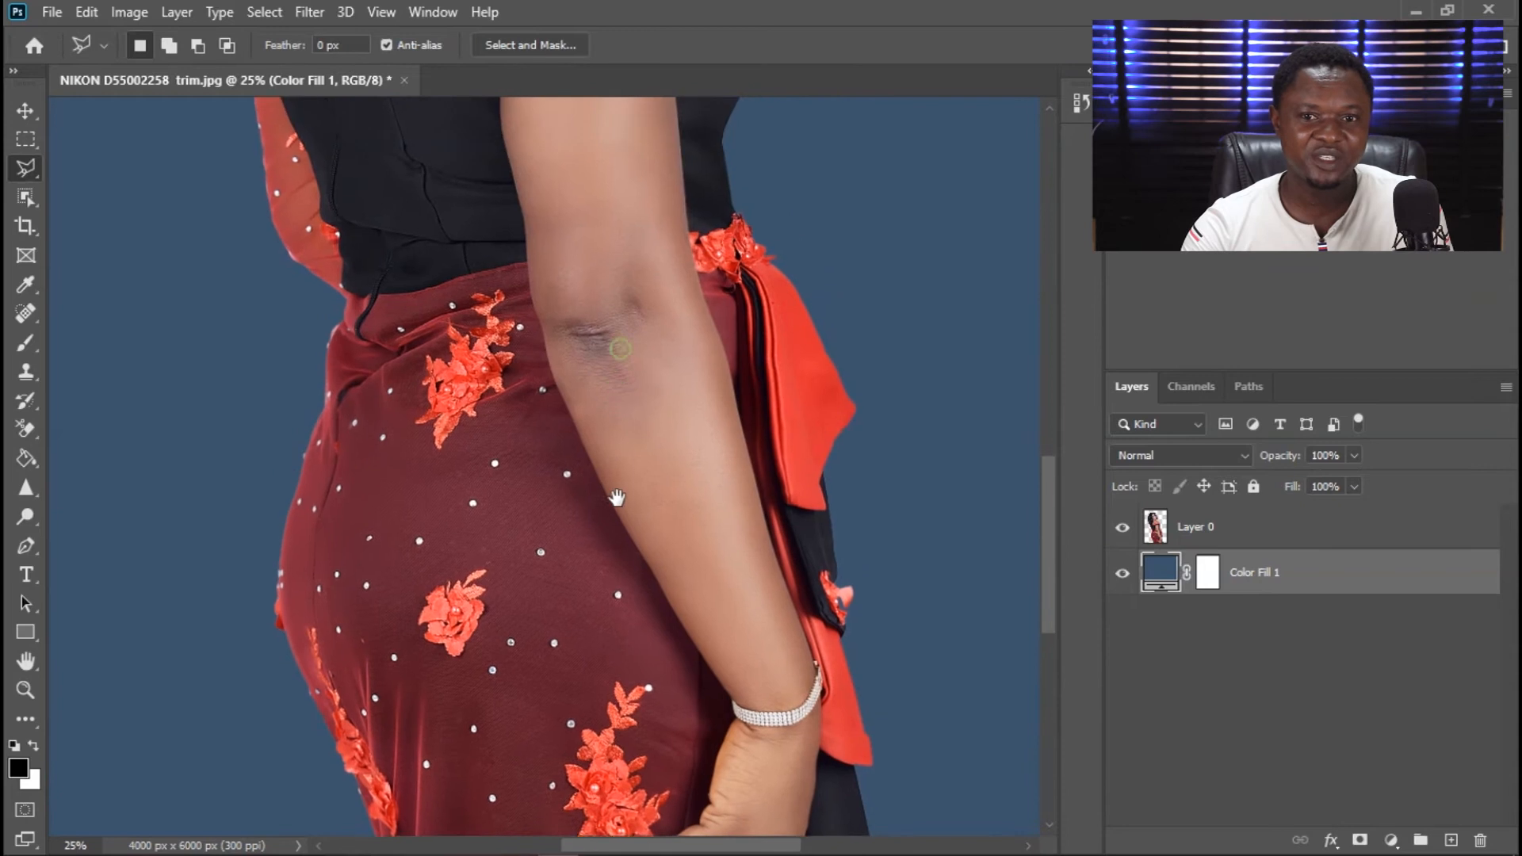
{"action": "left_click_drag", "start_coordinate": [629, 356], "coordinate": [638, 534]}
{"action": "left_click_drag", "start_coordinate": [625, 414], "coordinate": [616, 533]}
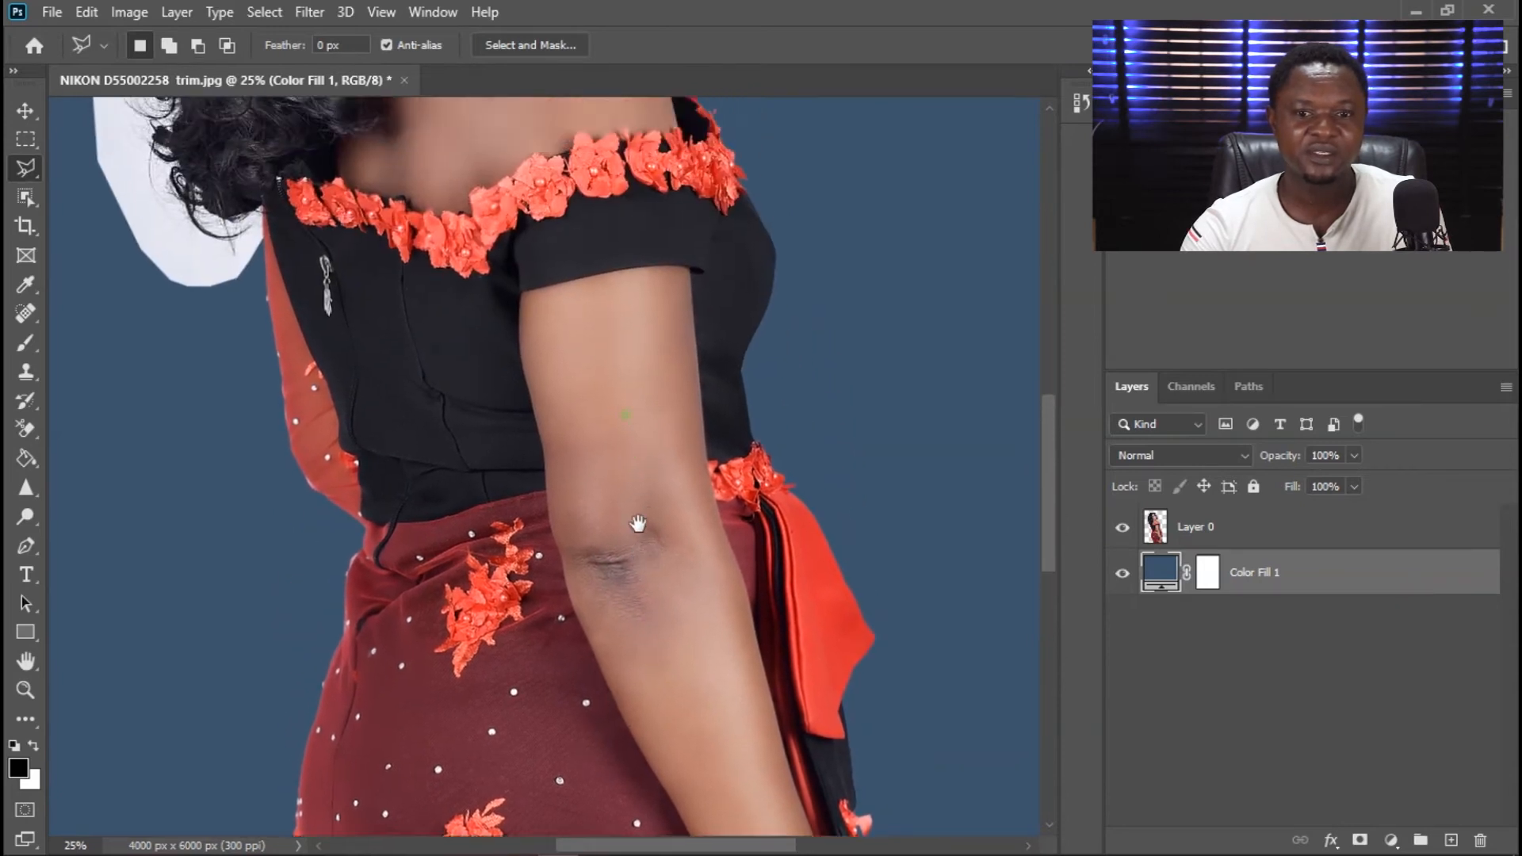
{"action": "left_click_drag", "start_coordinate": [625, 468], "coordinate": [626, 535]}
{"action": "left_click_drag", "start_coordinate": [626, 421], "coordinate": [636, 557]}
{"action": "key", "text": "ctrl+plus"}
{"action": "key", "text": "ctrl+minus"}
{"action": "key", "text": "ctrl+minus"}
{"action": "key", "text": "ctrl+minus"}
{"action": "left_click_drag", "start_coordinate": [682, 357], "coordinate": [706, 425]}
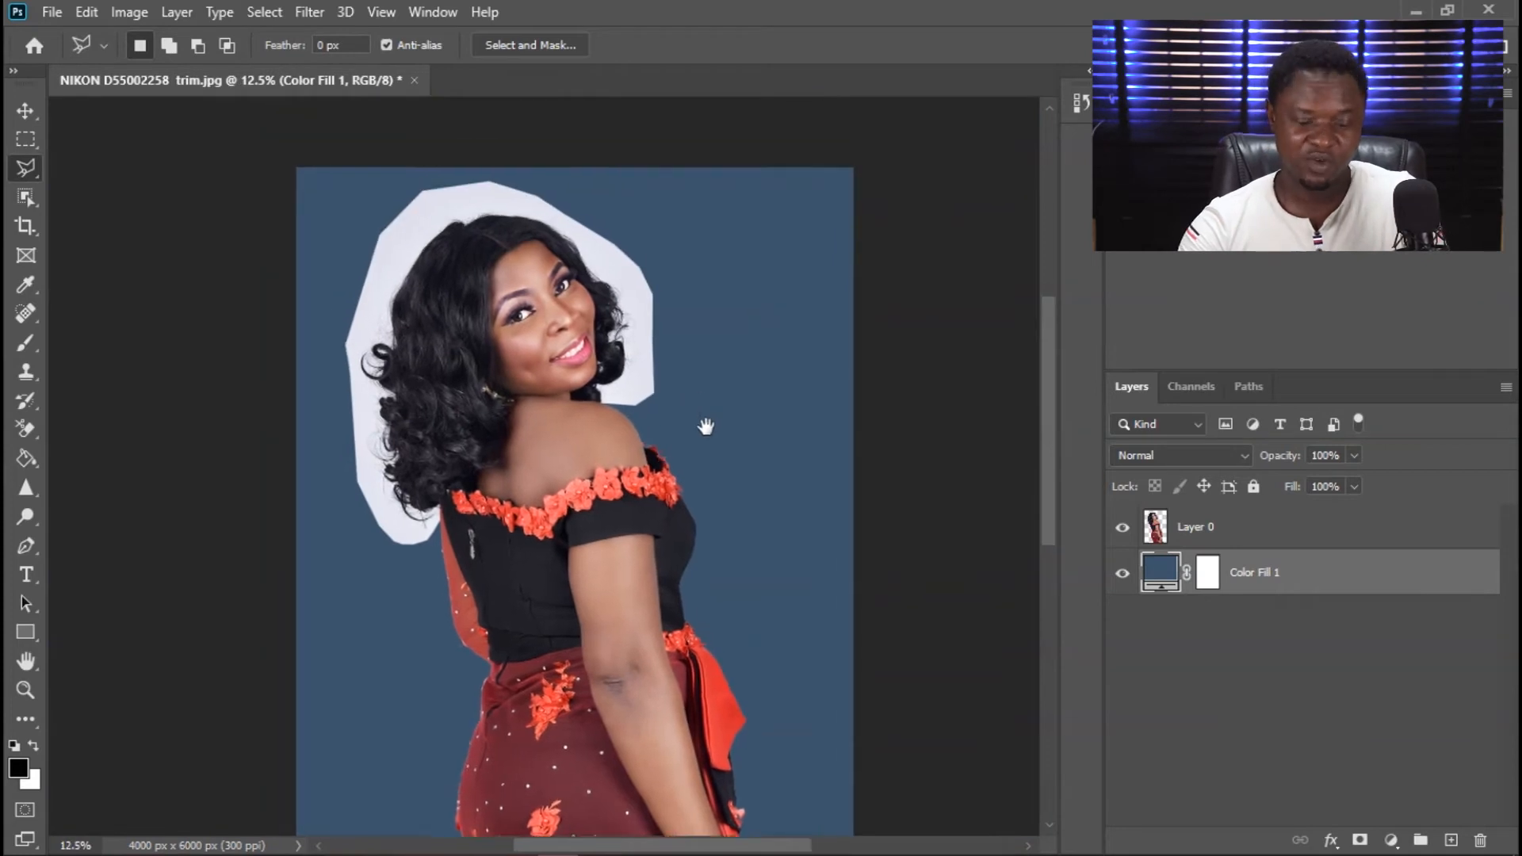
{"action": "left_click_drag", "start_coordinate": [673, 329], "coordinate": [721, 432]}
{"action": "key", "text": "ctrl+plus"}
{"action": "key", "text": "ctrl+plus"}
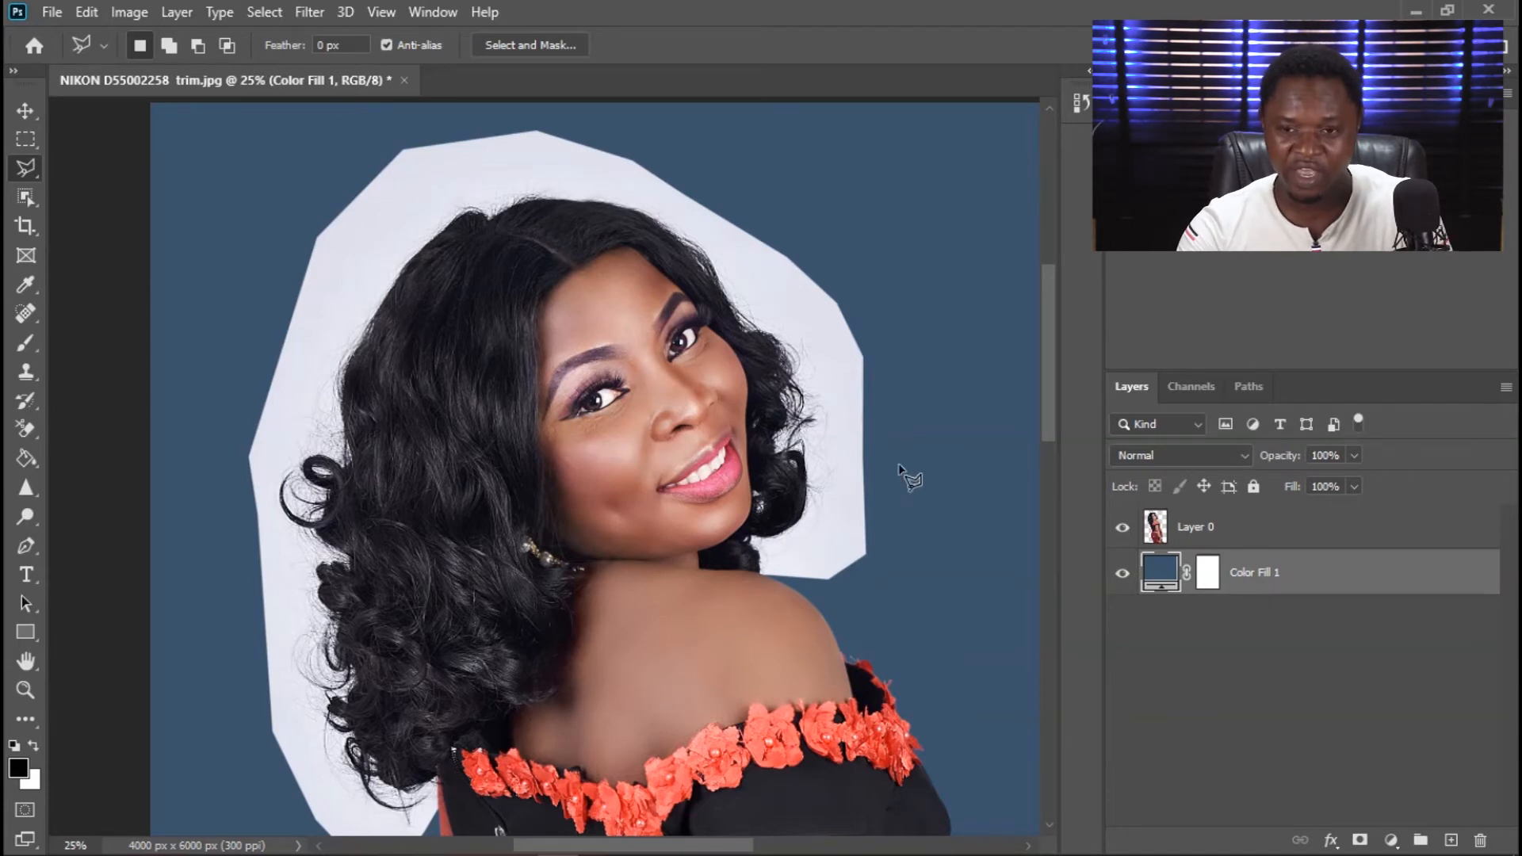
On the woman's layer, erase the pale backdrop below the curls beside her chin with the Background Eraser at size 100.
{"action": "left_click", "coordinate": [1190, 529]}
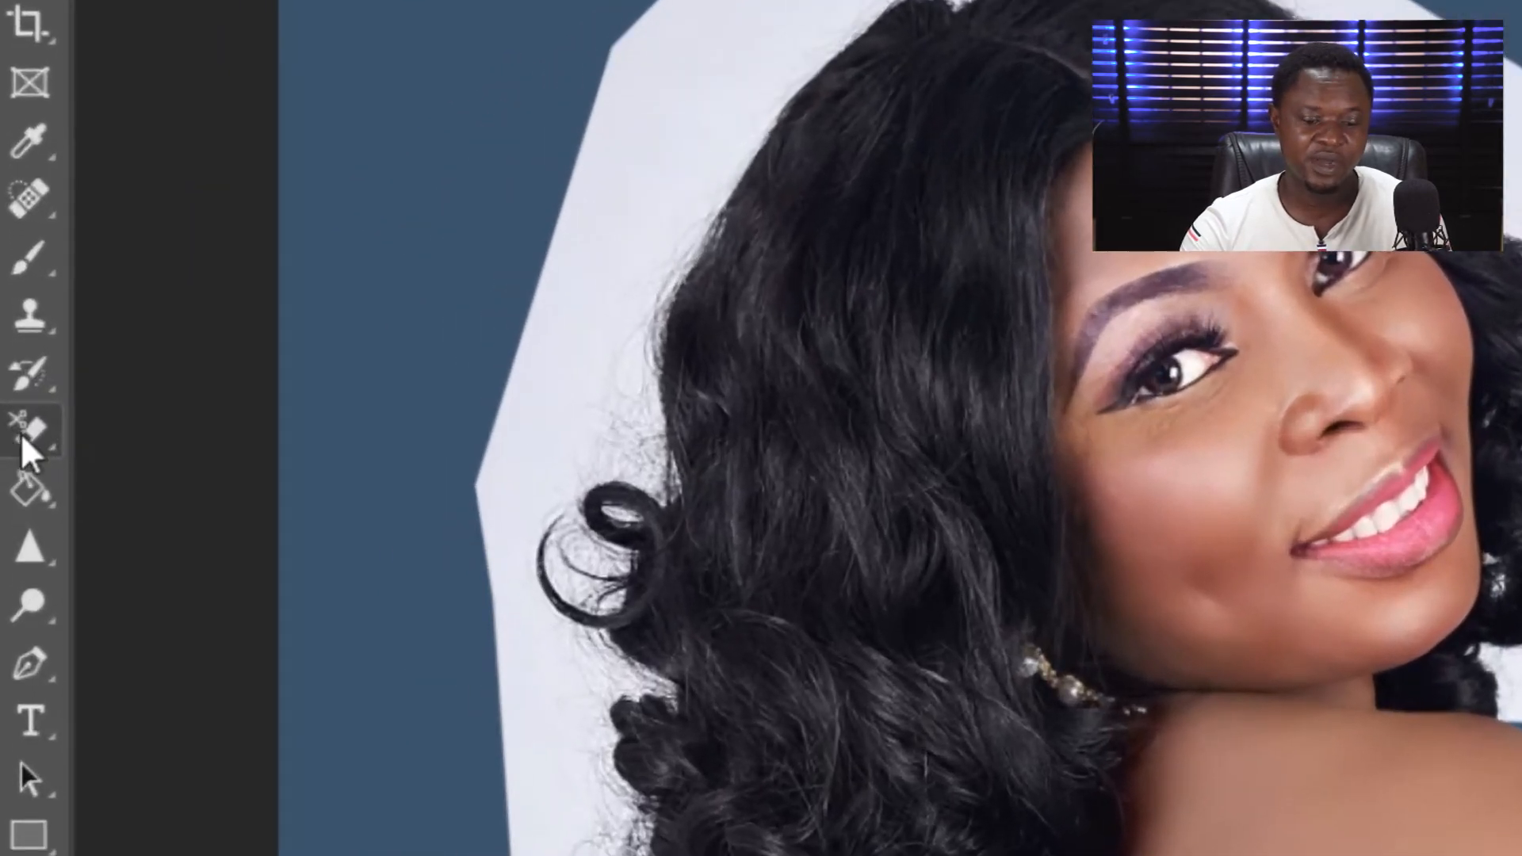
{"action": "left_click", "coordinate": [21, 433]}
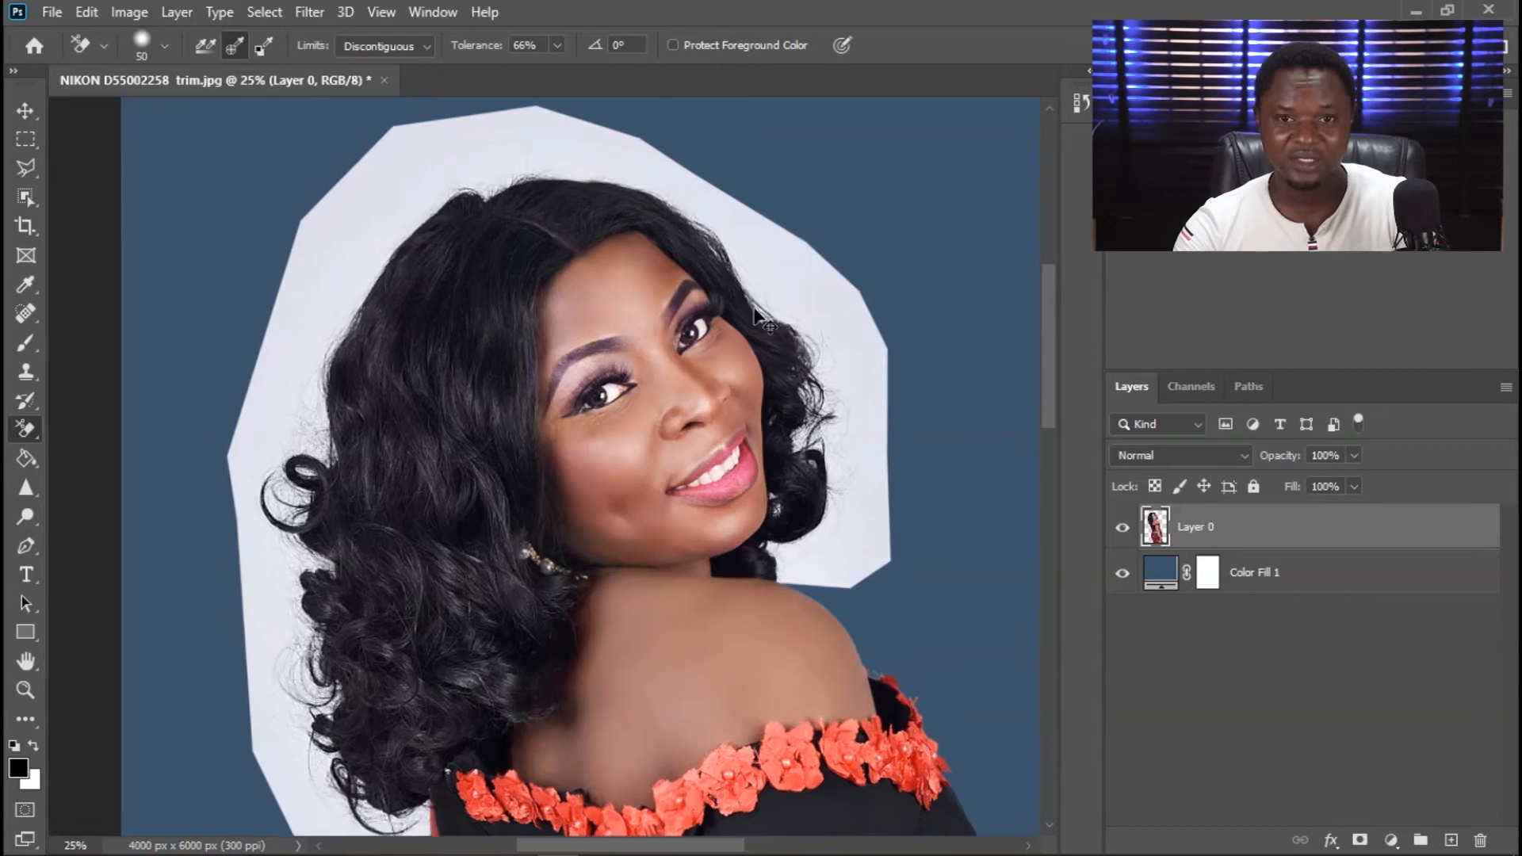
{"action": "key", "text": "ctrl+plus"}
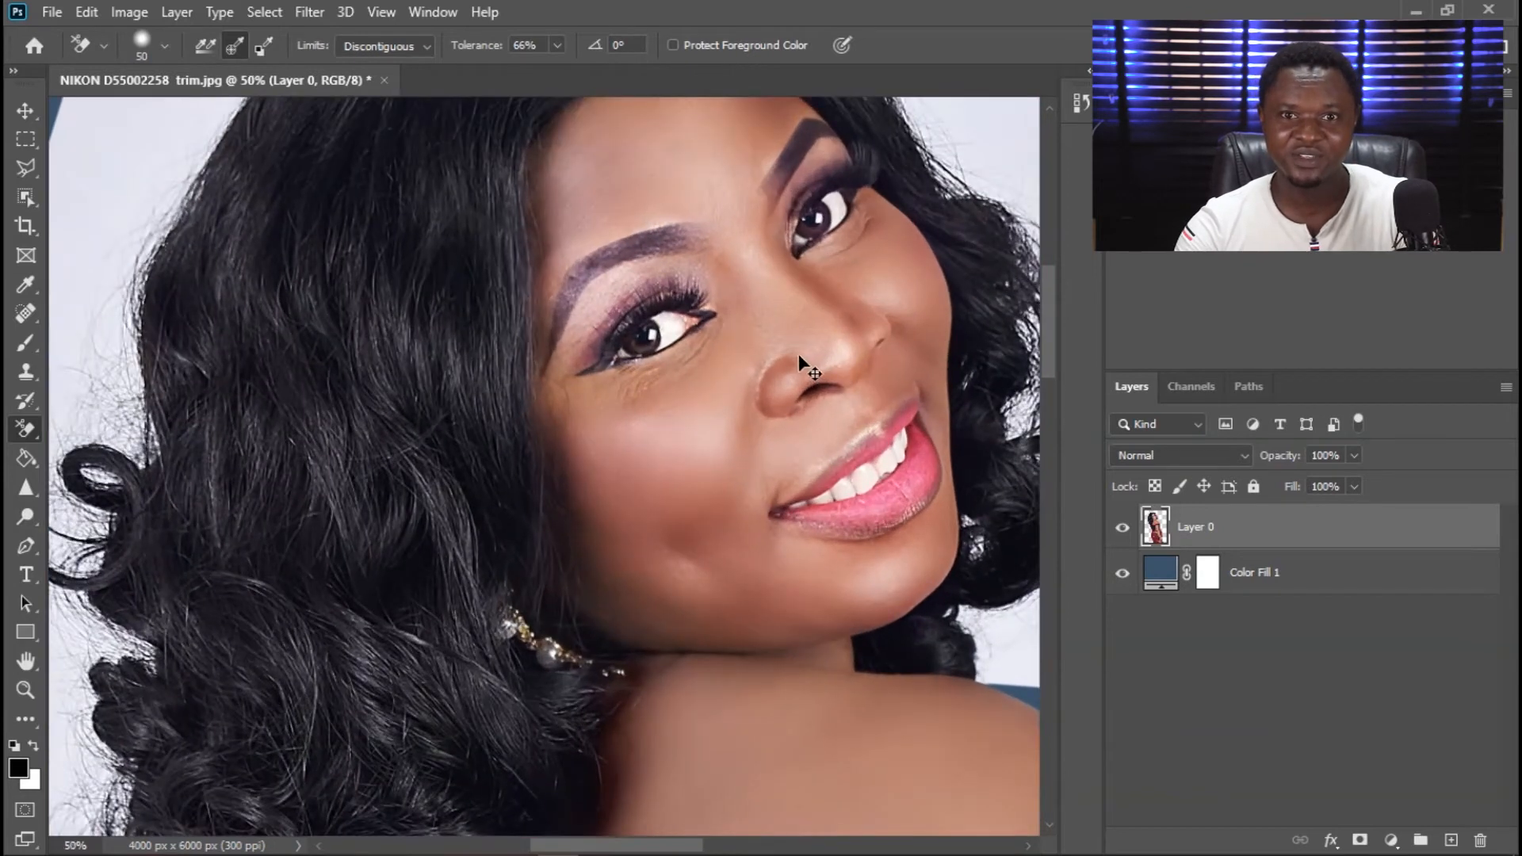
{"action": "left_click_drag", "start_coordinate": [726, 424], "coordinate": [430, 389]}
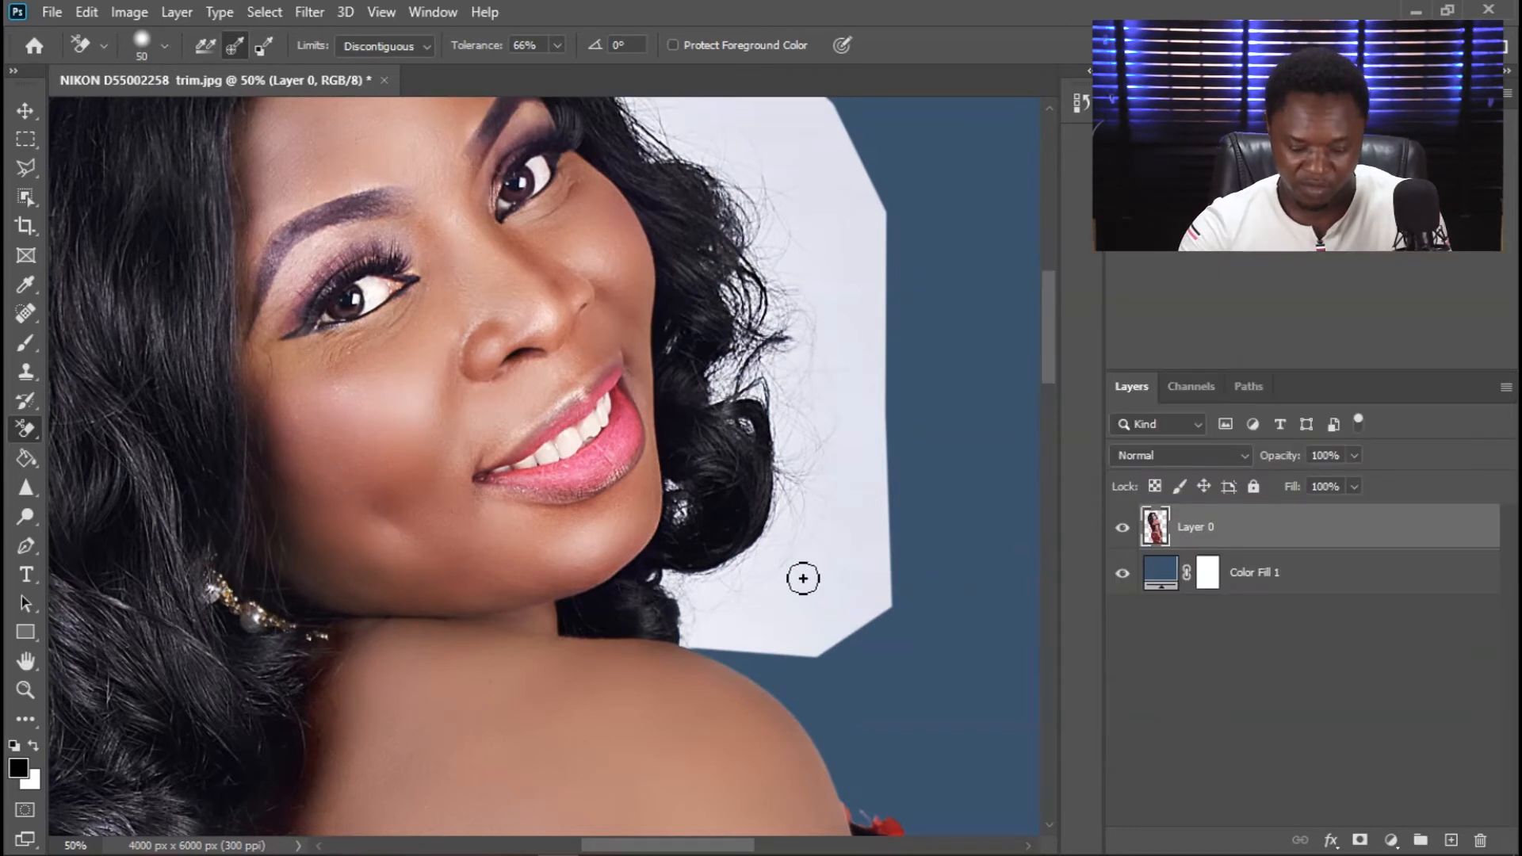
{"action": "mouse_move", "coordinate": [798, 581]}
{"action": "left_mouse_down"}
{"action": "mouse_move", "coordinate": [775, 529]}
{"action": "mouse_move", "coordinate": [784, 599]}
{"action": "mouse_move", "coordinate": [785, 572]}
{"action": "mouse_move", "coordinate": [826, 559]}
{"action": "mouse_move", "coordinate": [836, 590]}
{"action": "mouse_move", "coordinate": [776, 596]}
{"action": "mouse_move", "coordinate": [674, 567]}
{"action": "left_mouse_up"}
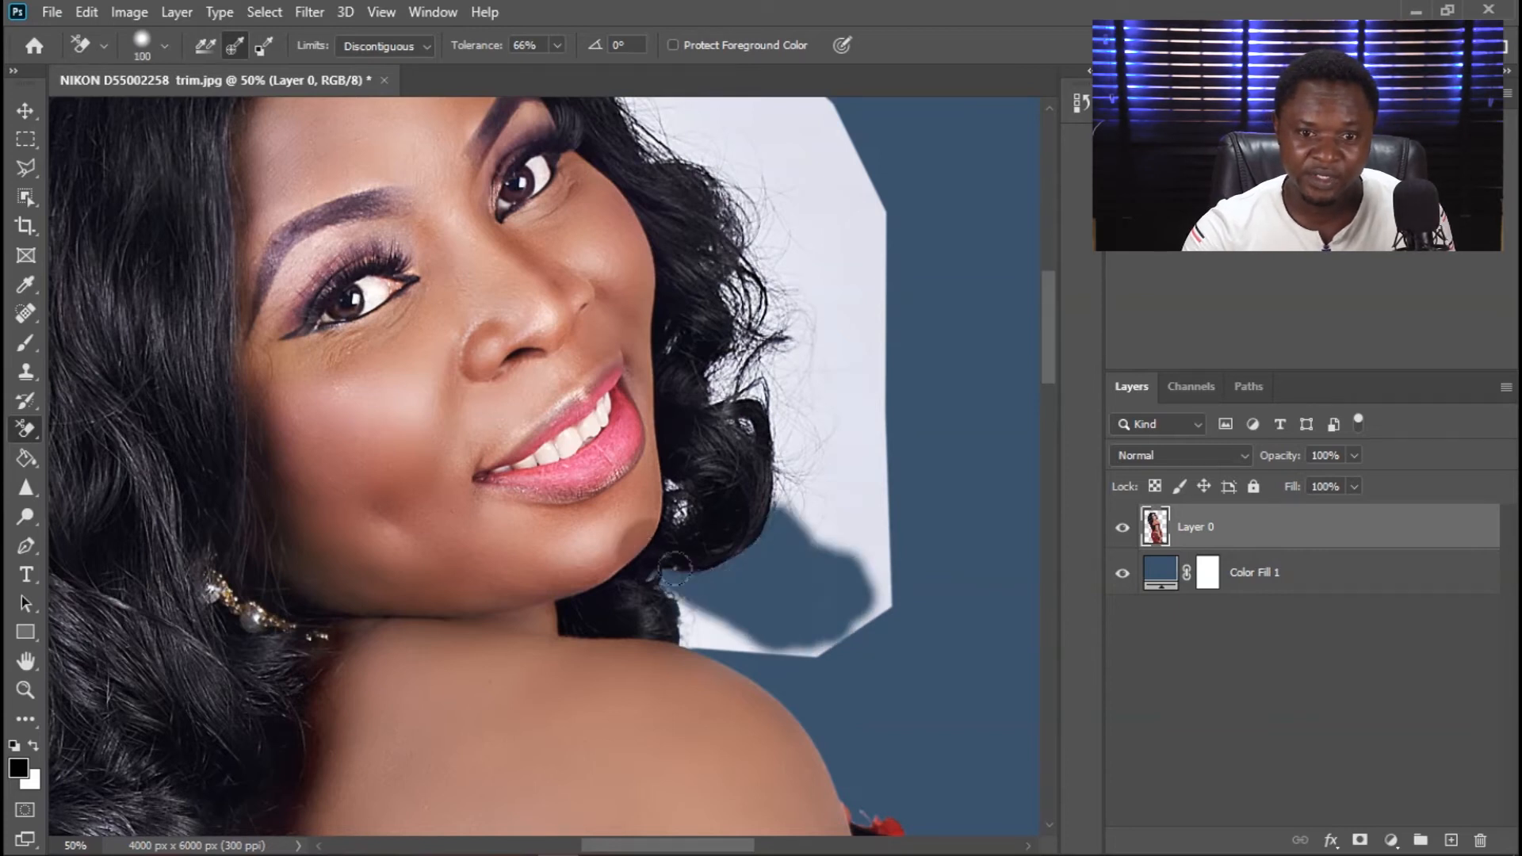
{"action": "key", "text": "ctrl+z"}
{"action": "mouse_move", "coordinate": [838, 584]}
{"action": "left_mouse_down"}
{"action": "mouse_move", "coordinate": [737, 556]}
{"action": "mouse_move", "coordinate": [781, 581]}
{"action": "mouse_move", "coordinate": [726, 576]}
{"action": "mouse_move", "coordinate": [707, 558]}
{"action": "mouse_move", "coordinate": [658, 575]}
{"action": "mouse_move", "coordinate": [698, 584]}
{"action": "mouse_move", "coordinate": [670, 590]}
{"action": "mouse_move", "coordinate": [705, 610]}
{"action": "mouse_move", "coordinate": [678, 612]}
{"action": "mouse_move", "coordinate": [822, 625]}
{"action": "mouse_move", "coordinate": [886, 546]}
{"action": "mouse_move", "coordinate": [817, 492]}
{"action": "mouse_move", "coordinate": [759, 540]}
{"action": "mouse_move", "coordinate": [756, 513]}
{"action": "mouse_move", "coordinate": [705, 497]}
{"action": "left_mouse_up"}
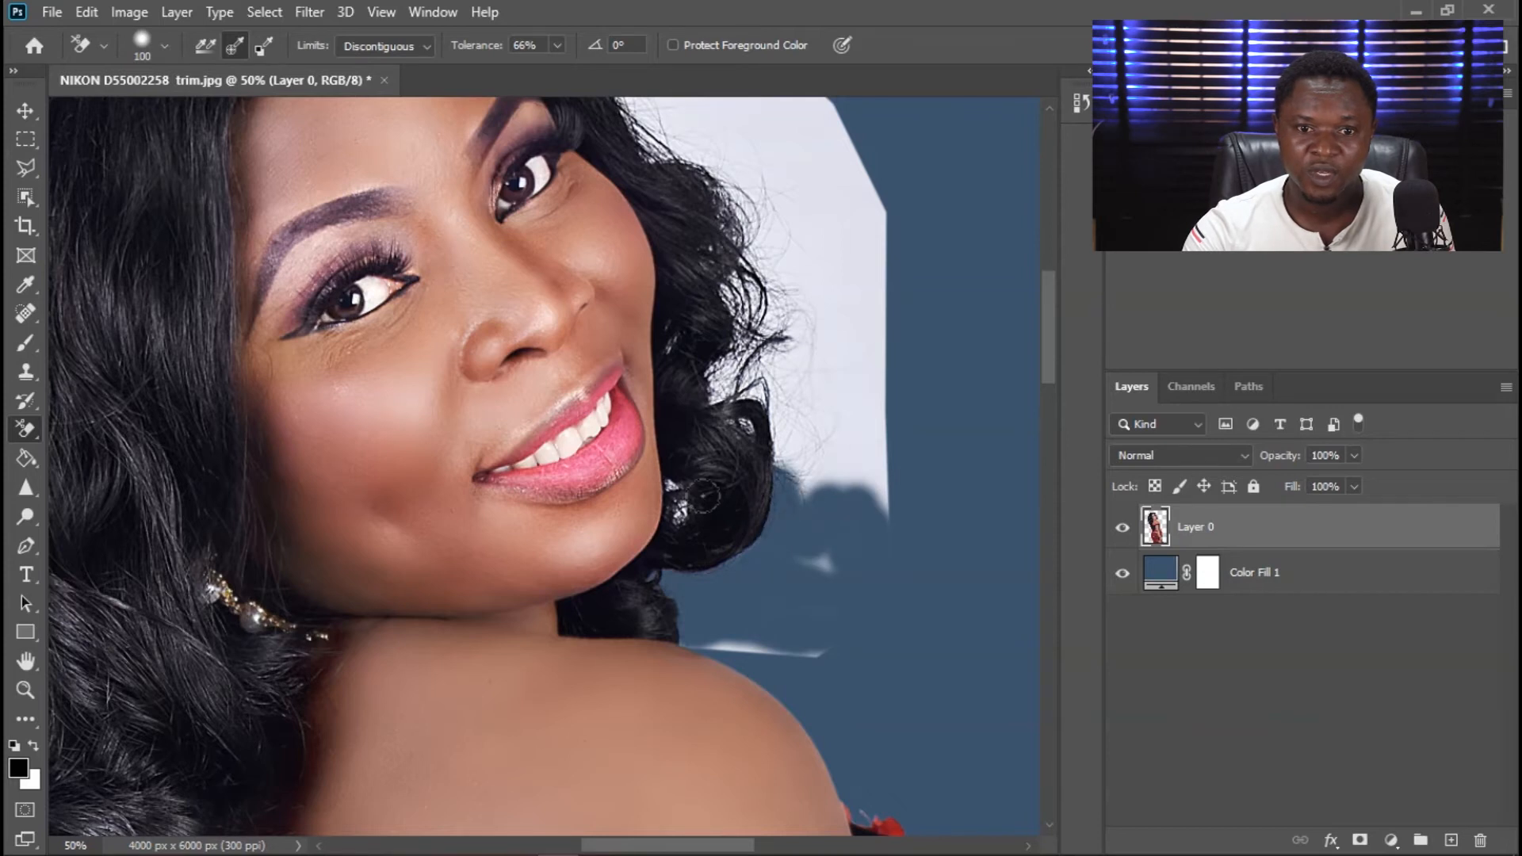
Erase the backdrop around the outer edge of the curl beside her mouth with the eraser at size 45.
{"action": "scroll", "coordinate": [749, 515], "scroll_direction": "up", "scroll_amount": 1}
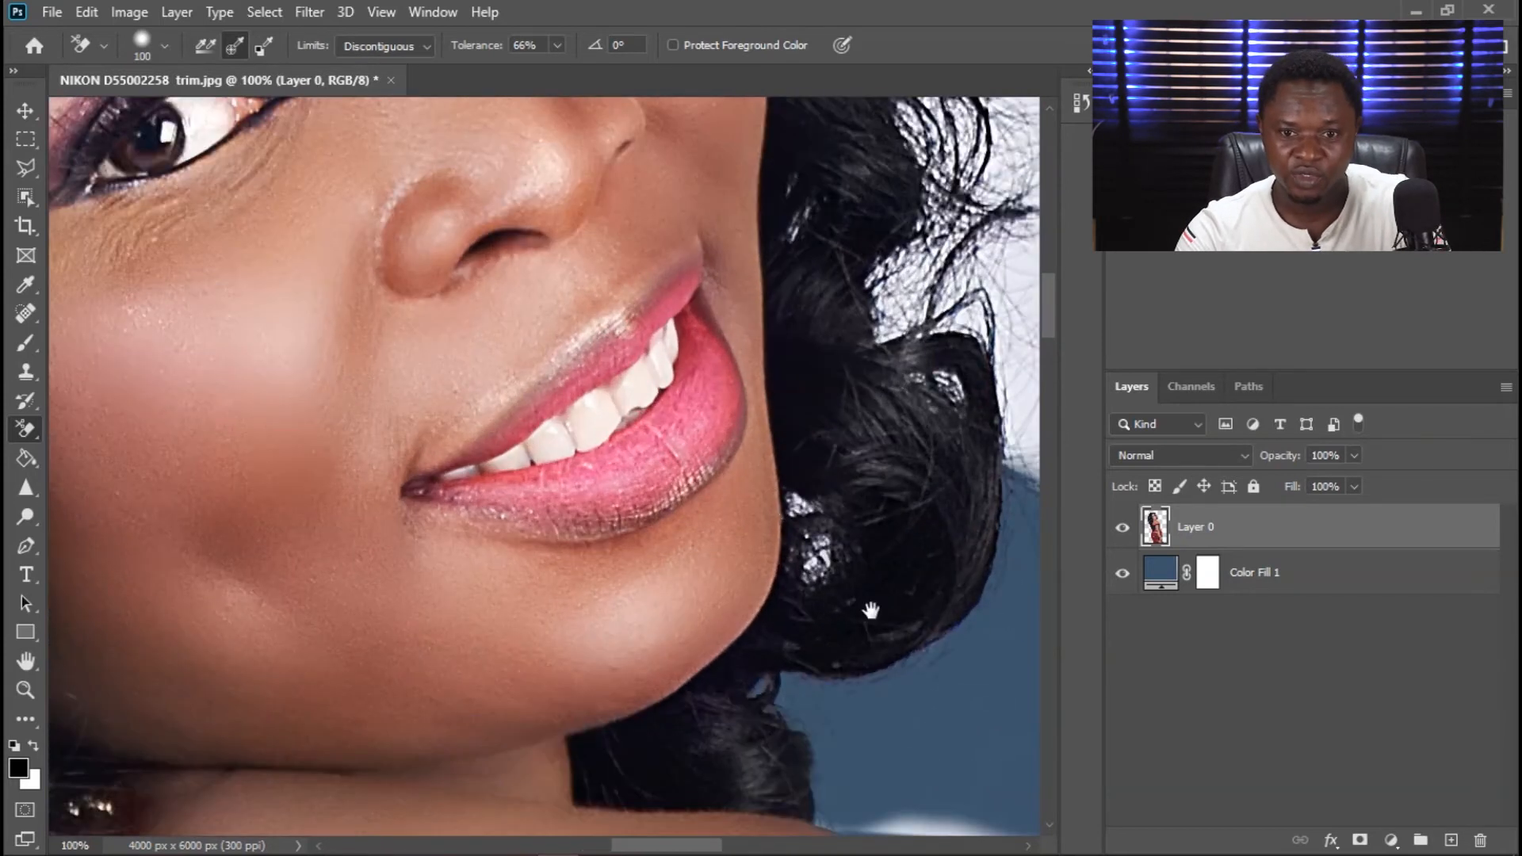
{"action": "scroll", "coordinate": [872, 613], "scroll_direction": "up", "scroll_amount": 1}
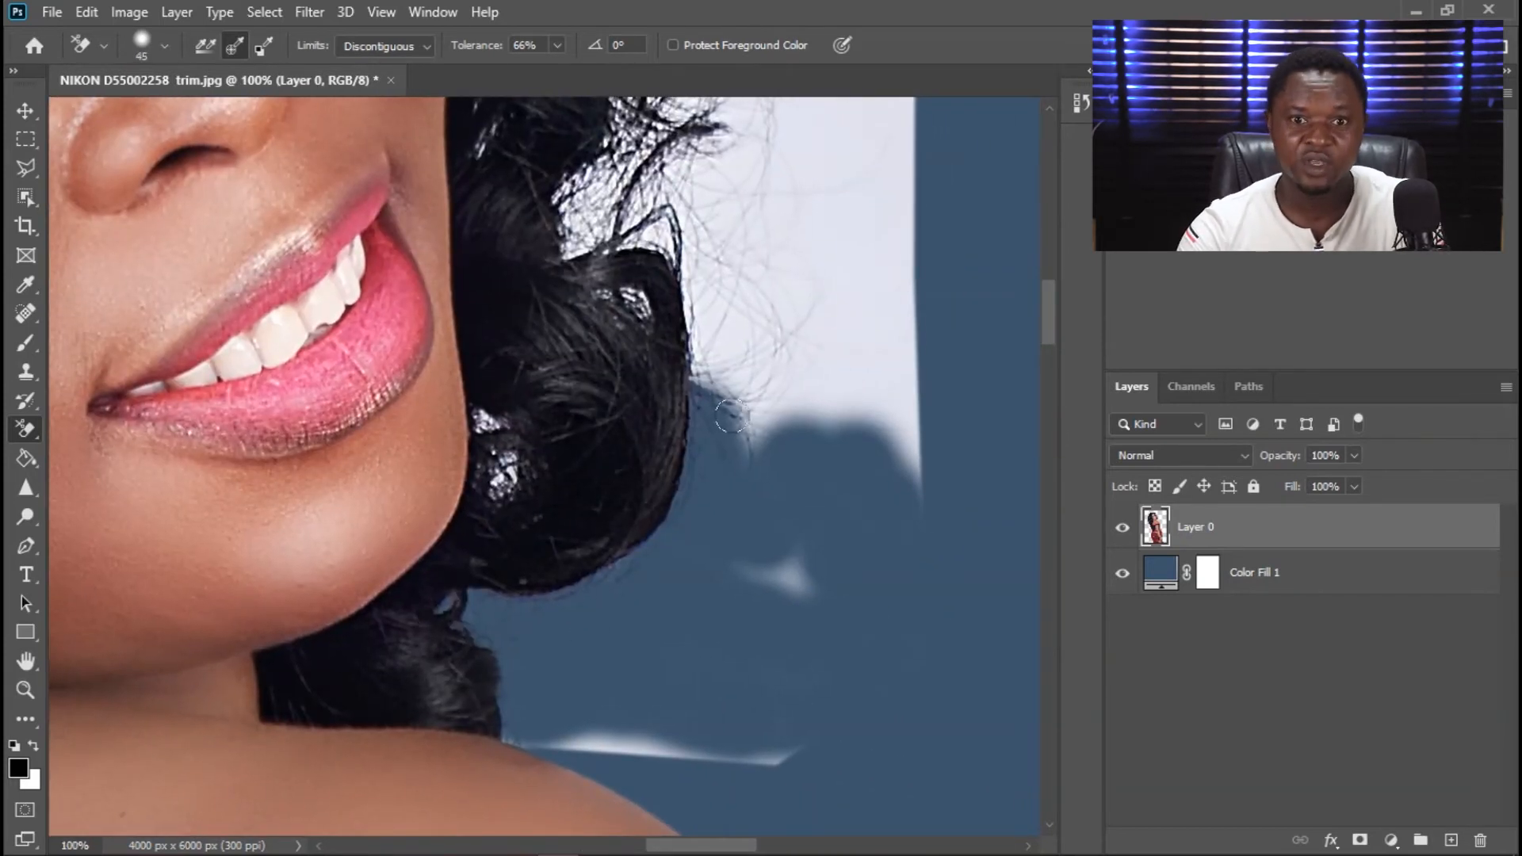
{"action": "mouse_move", "coordinate": [836, 303]}
{"action": "left_mouse_down"}
{"action": "mouse_move", "coordinate": [858, 366]}
{"action": "mouse_move", "coordinate": [809, 321]}
{"action": "mouse_move", "coordinate": [805, 299]}
{"action": "mouse_move", "coordinate": [829, 319]}
{"action": "mouse_move", "coordinate": [792, 276]}
{"action": "mouse_move", "coordinate": [756, 314]}
{"action": "mouse_move", "coordinate": [775, 396]}
{"action": "mouse_move", "coordinate": [758, 375]}
{"action": "mouse_move", "coordinate": [740, 389]}
{"action": "mouse_move", "coordinate": [684, 290]}
{"action": "mouse_move", "coordinate": [687, 344]}
{"action": "left_mouse_up"}
{"action": "mouse_move", "coordinate": [732, 406]}
{"action": "left_mouse_down"}
{"action": "mouse_move", "coordinate": [779, 424]}
{"action": "mouse_move", "coordinate": [840, 390]}
{"action": "mouse_move", "coordinate": [885, 486]}
{"action": "mouse_move", "coordinate": [889, 363]}
{"action": "mouse_move", "coordinate": [905, 356]}
{"action": "mouse_move", "coordinate": [847, 469]}
{"action": "mouse_move", "coordinate": [896, 402]}
{"action": "left_mouse_up"}
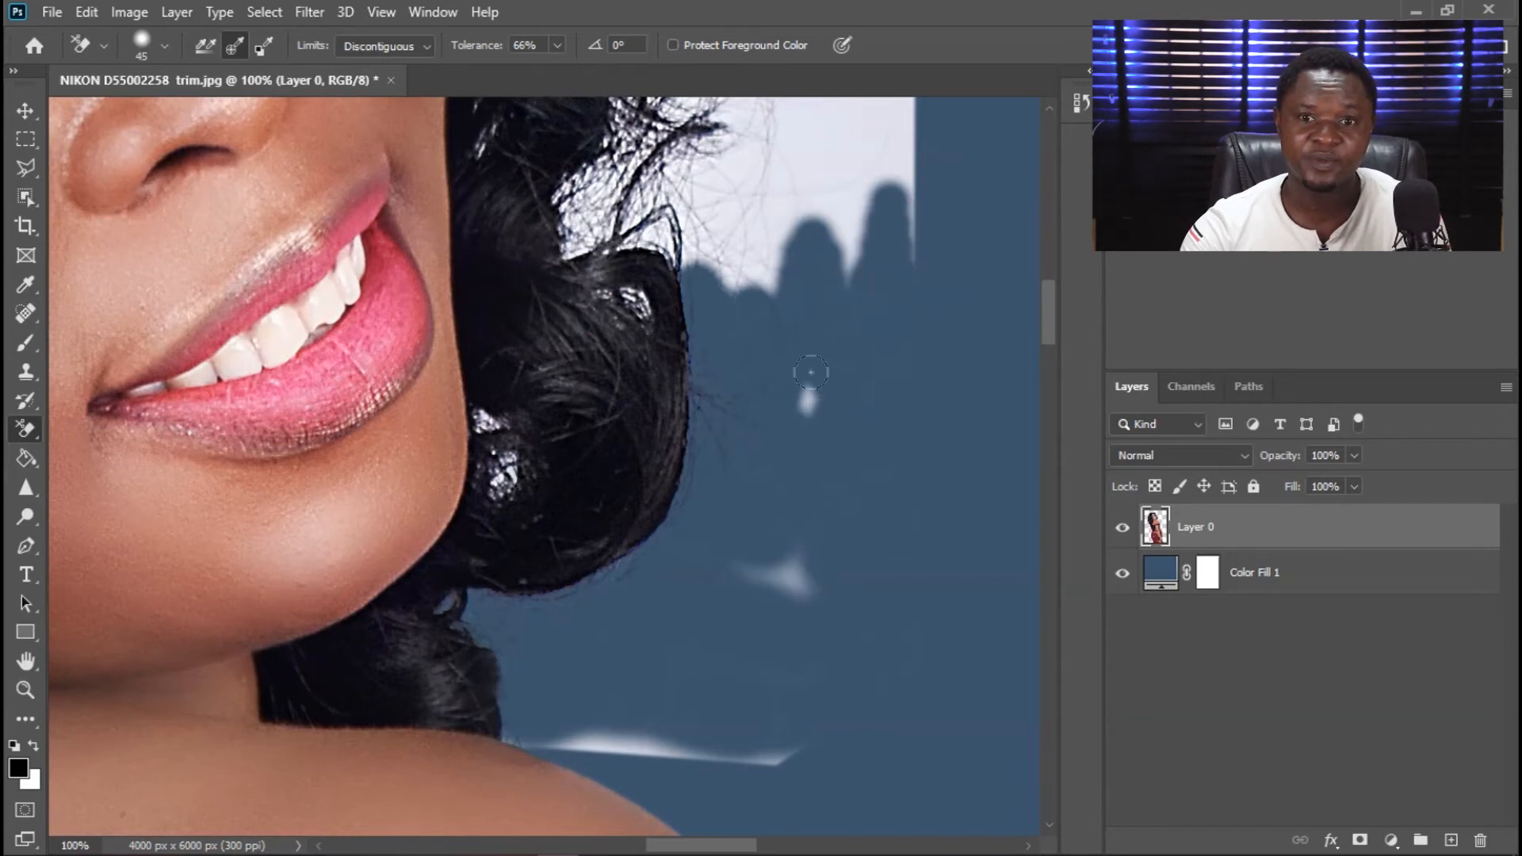
Clear the backdrop showing through the curls and the leftover patches above her shoulder with the size 45 eraser.
{"action": "left_click_drag", "start_coordinate": [515, 484], "coordinate": [505, 439]}
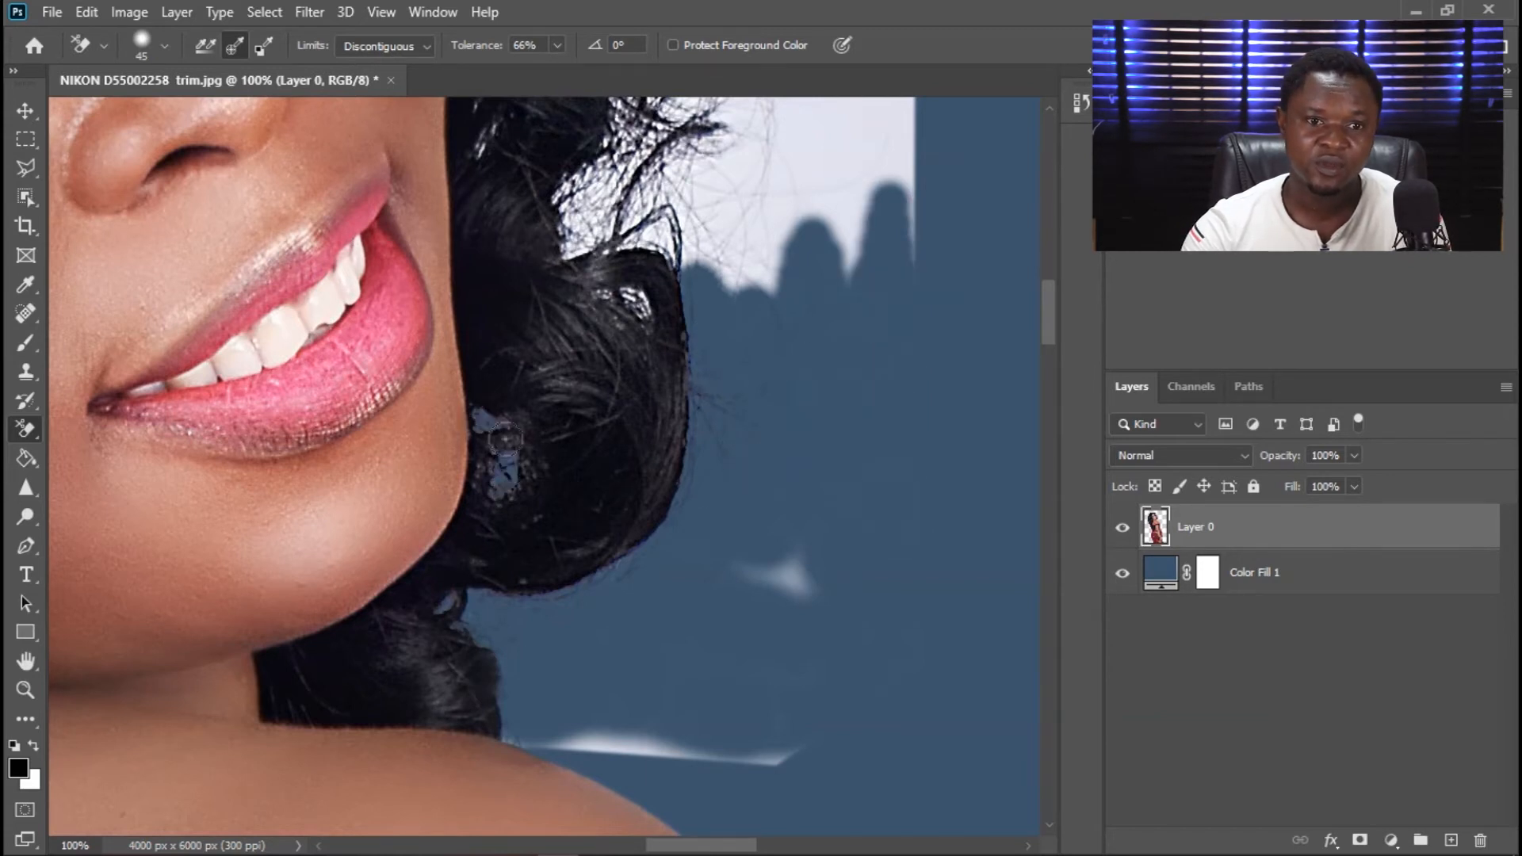
{"action": "mouse_move", "coordinate": [746, 572]}
{"action": "left_mouse_down"}
{"action": "mouse_move", "coordinate": [792, 583]}
{"action": "mouse_move", "coordinate": [760, 565]}
{"action": "left_mouse_up"}
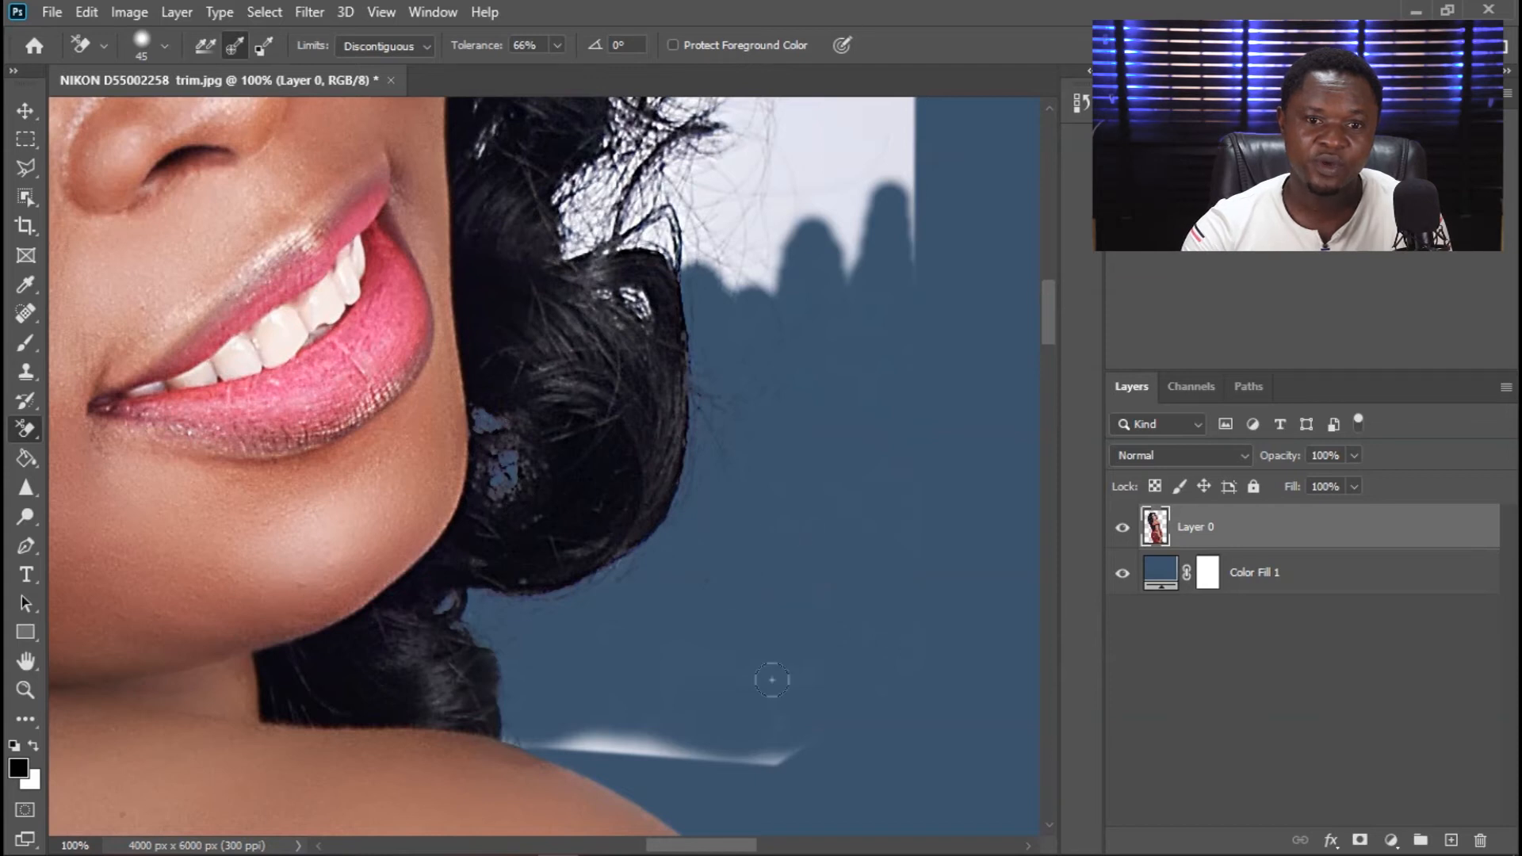
{"action": "mouse_move", "coordinate": [752, 761]}
{"action": "left_mouse_down"}
{"action": "mouse_move", "coordinate": [624, 716]}
{"action": "mouse_move", "coordinate": [692, 743]}
{"action": "mouse_move", "coordinate": [539, 730]}
{"action": "left_mouse_up"}
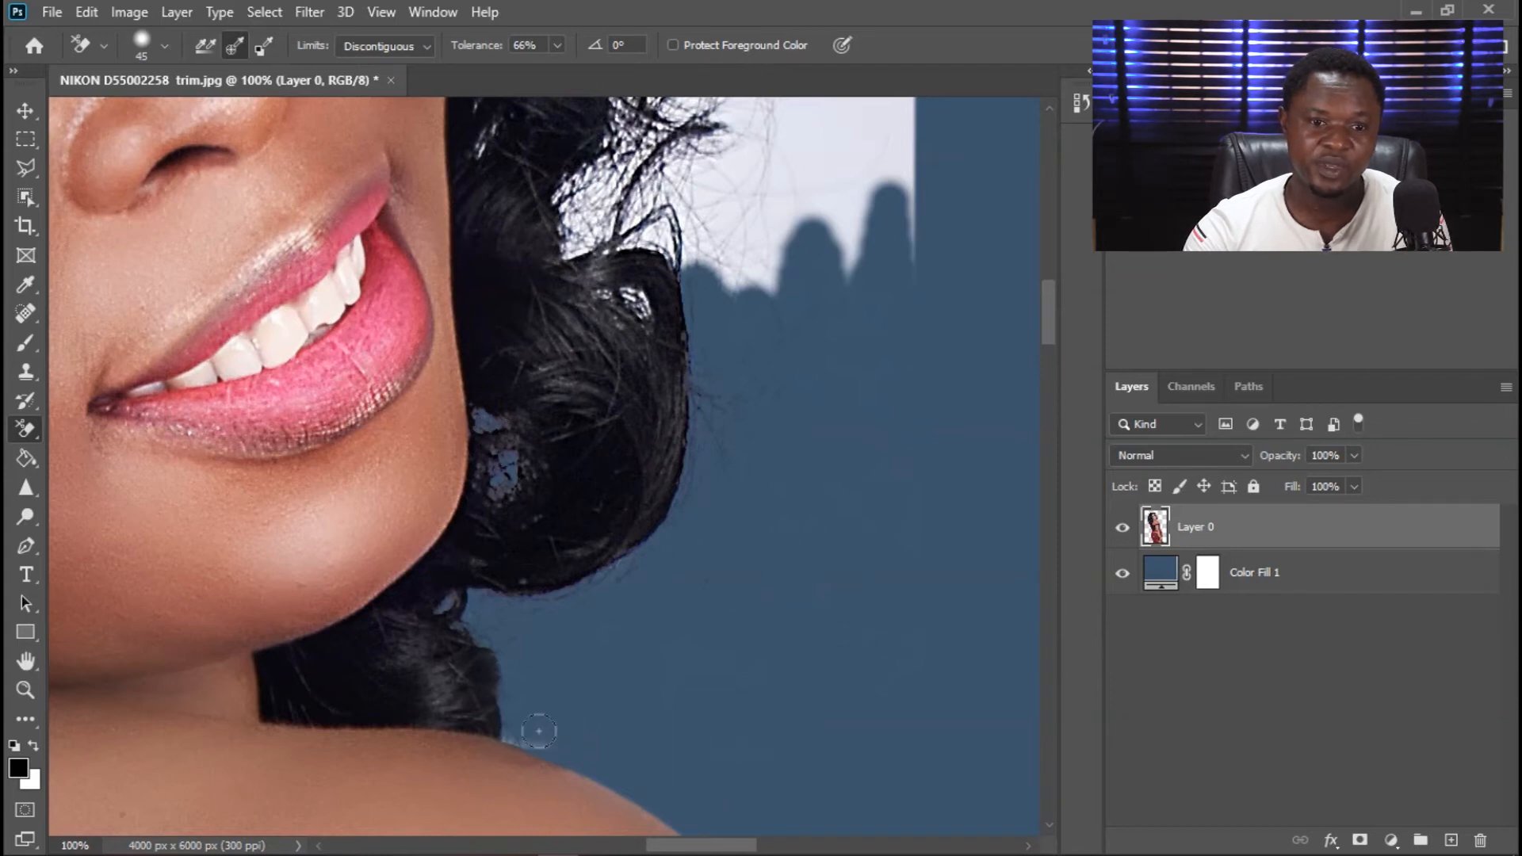
{"action": "mouse_move", "coordinate": [646, 309]}
{"action": "left_mouse_down"}
{"action": "mouse_move", "coordinate": [596, 272]}
{"action": "mouse_move", "coordinate": [557, 187]}
{"action": "mouse_move", "coordinate": [595, 184]}
{"action": "mouse_move", "coordinate": [636, 231]}
{"action": "mouse_move", "coordinate": [712, 225]}
{"action": "mouse_move", "coordinate": [684, 200]}
{"action": "mouse_move", "coordinate": [700, 233]}
{"action": "mouse_move", "coordinate": [733, 248]}
{"action": "mouse_move", "coordinate": [621, 252]}
{"action": "mouse_move", "coordinate": [727, 274]}
{"action": "mouse_move", "coordinate": [815, 234]}
{"action": "mouse_move", "coordinate": [772, 214]}
{"action": "mouse_move", "coordinate": [774, 172]}
{"action": "mouse_move", "coordinate": [854, 205]}
{"action": "mouse_move", "coordinate": [738, 197]}
{"action": "left_mouse_up"}
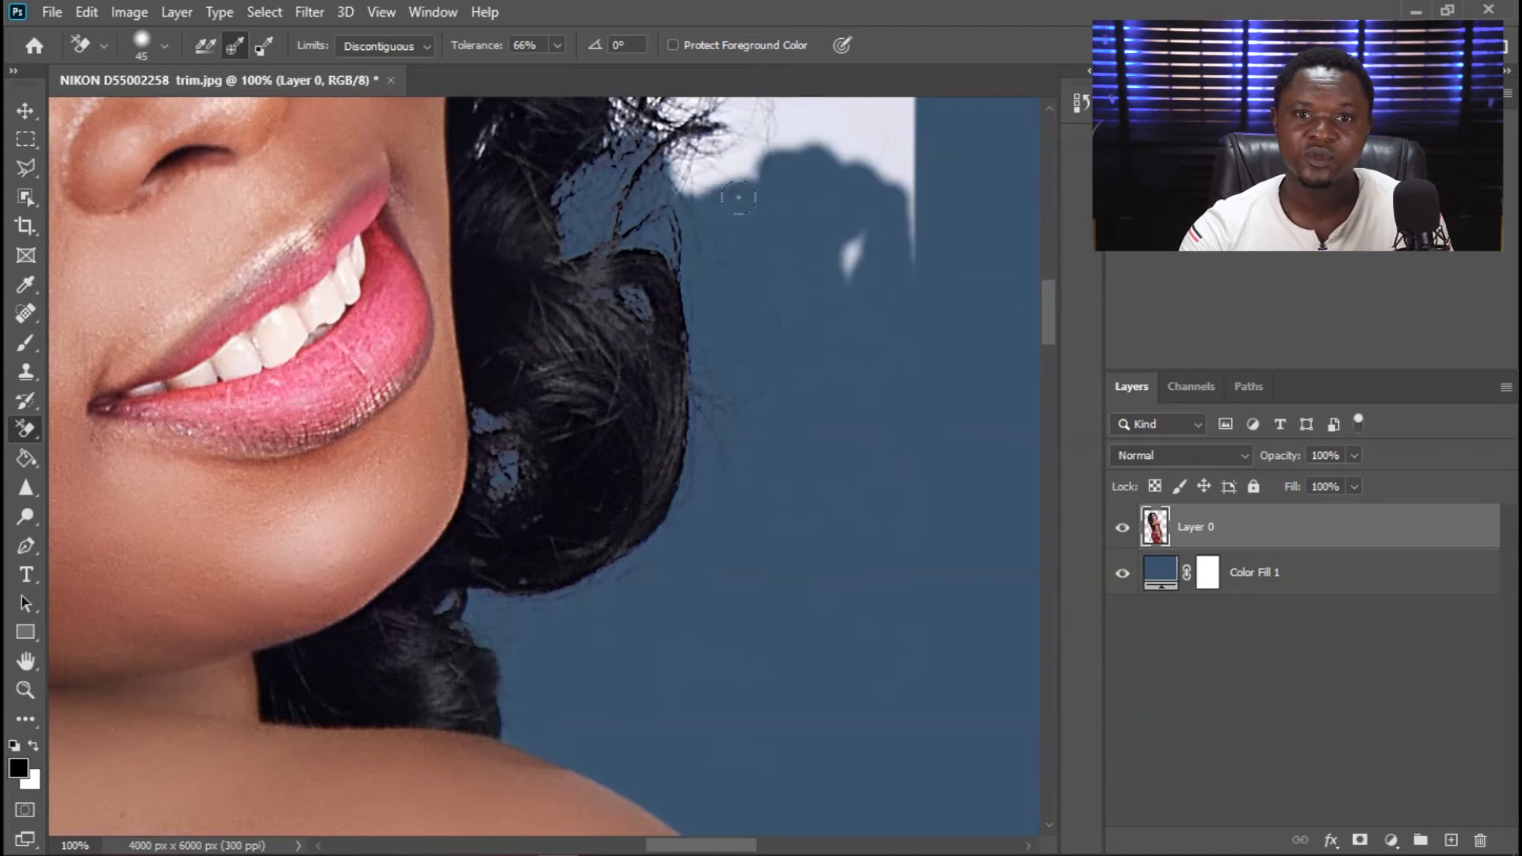
Enlarge the eraser to 90 and erase the backdrop around the loose strands beside her cheek.
{"action": "mouse_move", "coordinate": [868, 211]}
{"action": "left_mouse_down"}
{"action": "mouse_move", "coordinate": [894, 278]}
{"action": "mouse_move", "coordinate": [695, 297]}
{"action": "mouse_move", "coordinate": [635, 582]}
{"action": "left_mouse_up"}
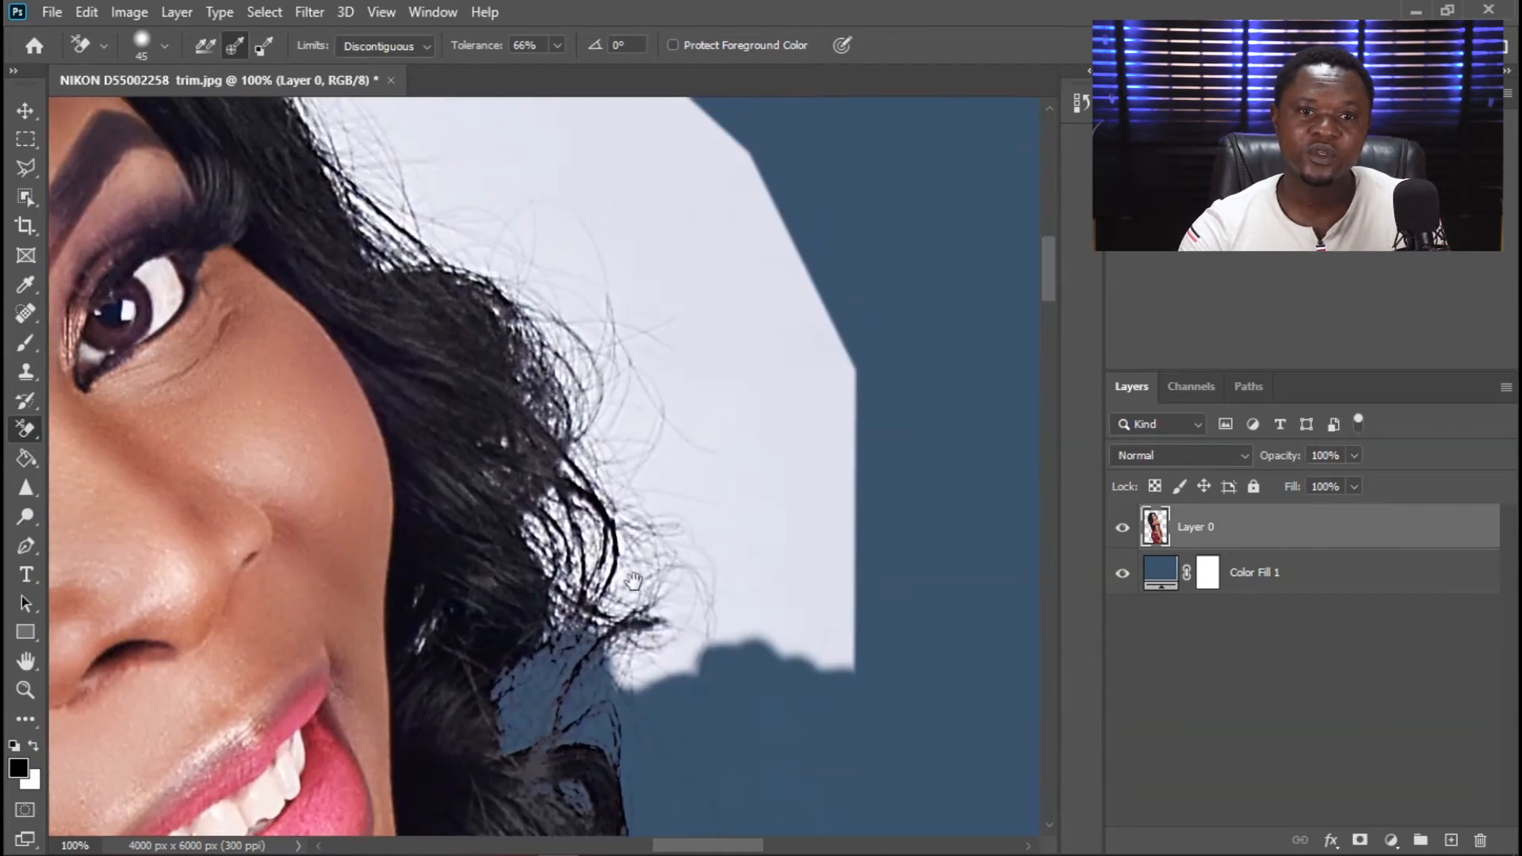
{"action": "key", "text": "bracketright"}
{"action": "key", "text": "bracketright"}
{"action": "key", "text": "bracketright"}
{"action": "key", "text": "bracketright"}
{"action": "key", "text": "bracketright"}
{"action": "mouse_move", "coordinate": [680, 252]}
{"action": "left_mouse_down"}
{"action": "mouse_move", "coordinate": [655, 207]}
{"action": "mouse_move", "coordinate": [571, 258]}
{"action": "mouse_move", "coordinate": [460, 262]}
{"action": "mouse_move", "coordinate": [603, 508]}
{"action": "mouse_move", "coordinate": [555, 516]}
{"action": "mouse_move", "coordinate": [563, 578]}
{"action": "mouse_move", "coordinate": [635, 444]}
{"action": "mouse_move", "coordinate": [658, 658]}
{"action": "left_mouse_up"}
{"action": "mouse_move", "coordinate": [591, 546]}
{"action": "left_mouse_down"}
{"action": "mouse_move", "coordinate": [637, 573]}
{"action": "mouse_move", "coordinate": [634, 615]}
{"action": "mouse_move", "coordinate": [404, 627]}
{"action": "mouse_move", "coordinate": [622, 625]}
{"action": "mouse_move", "coordinate": [752, 497]}
{"action": "left_mouse_up"}
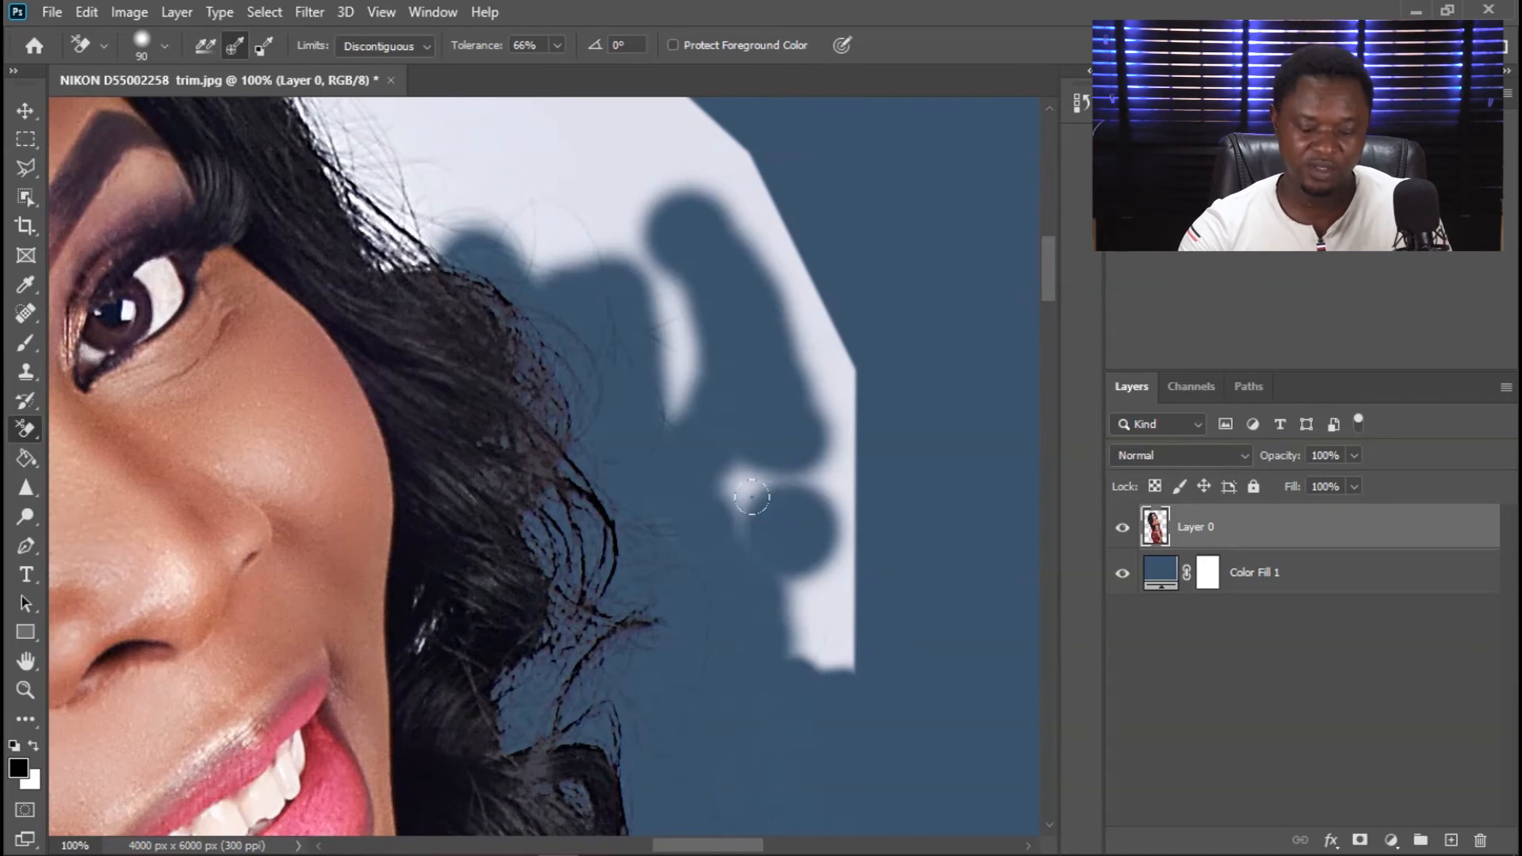
Remove the remaining backdrop patches beside her cheek and inside the hair gap, using eraser sizes 45 and 90.
{"action": "left_click_drag", "start_coordinate": [828, 469], "coordinate": [835, 472]}
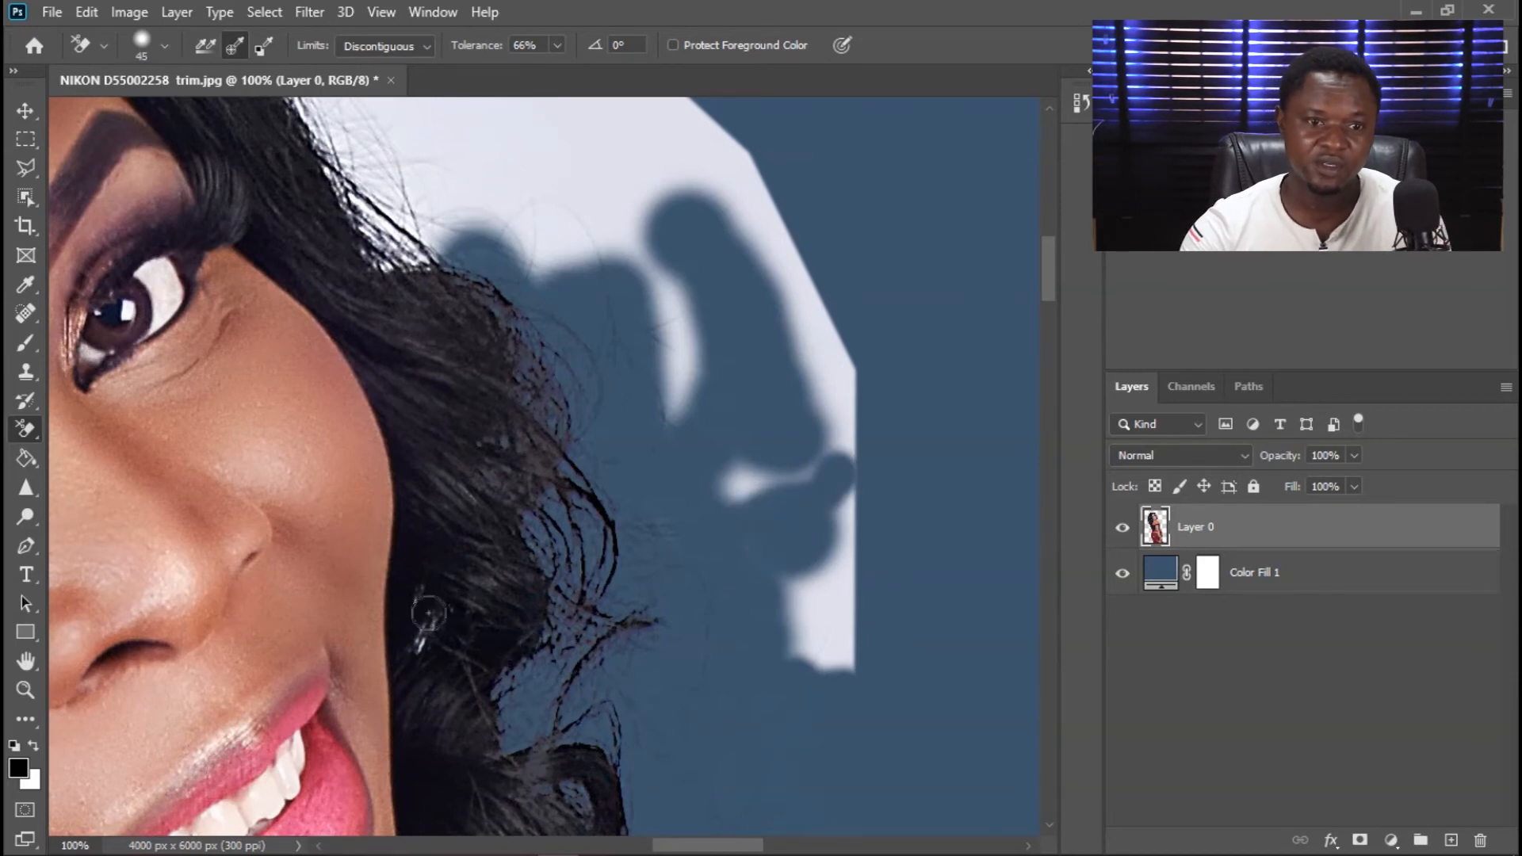
{"action": "mouse_move", "coordinate": [669, 619]}
{"action": "left_mouse_down"}
{"action": "mouse_move", "coordinate": [867, 570]}
{"action": "mouse_move", "coordinate": [806, 644]}
{"action": "mouse_move", "coordinate": [824, 567]}
{"action": "left_mouse_up"}
{"action": "key", "text": "bracketright"}
{"action": "key", "text": "bracketright"}
{"action": "key", "text": "bracketright"}
{"action": "mouse_move", "coordinate": [812, 389]}
{"action": "left_mouse_down"}
{"action": "mouse_move", "coordinate": [721, 212]}
{"action": "mouse_move", "coordinate": [627, 304]}
{"action": "mouse_move", "coordinate": [655, 429]}
{"action": "mouse_move", "coordinate": [733, 501]}
{"action": "mouse_move", "coordinate": [765, 593]}
{"action": "mouse_move", "coordinate": [803, 583]}
{"action": "left_mouse_up"}
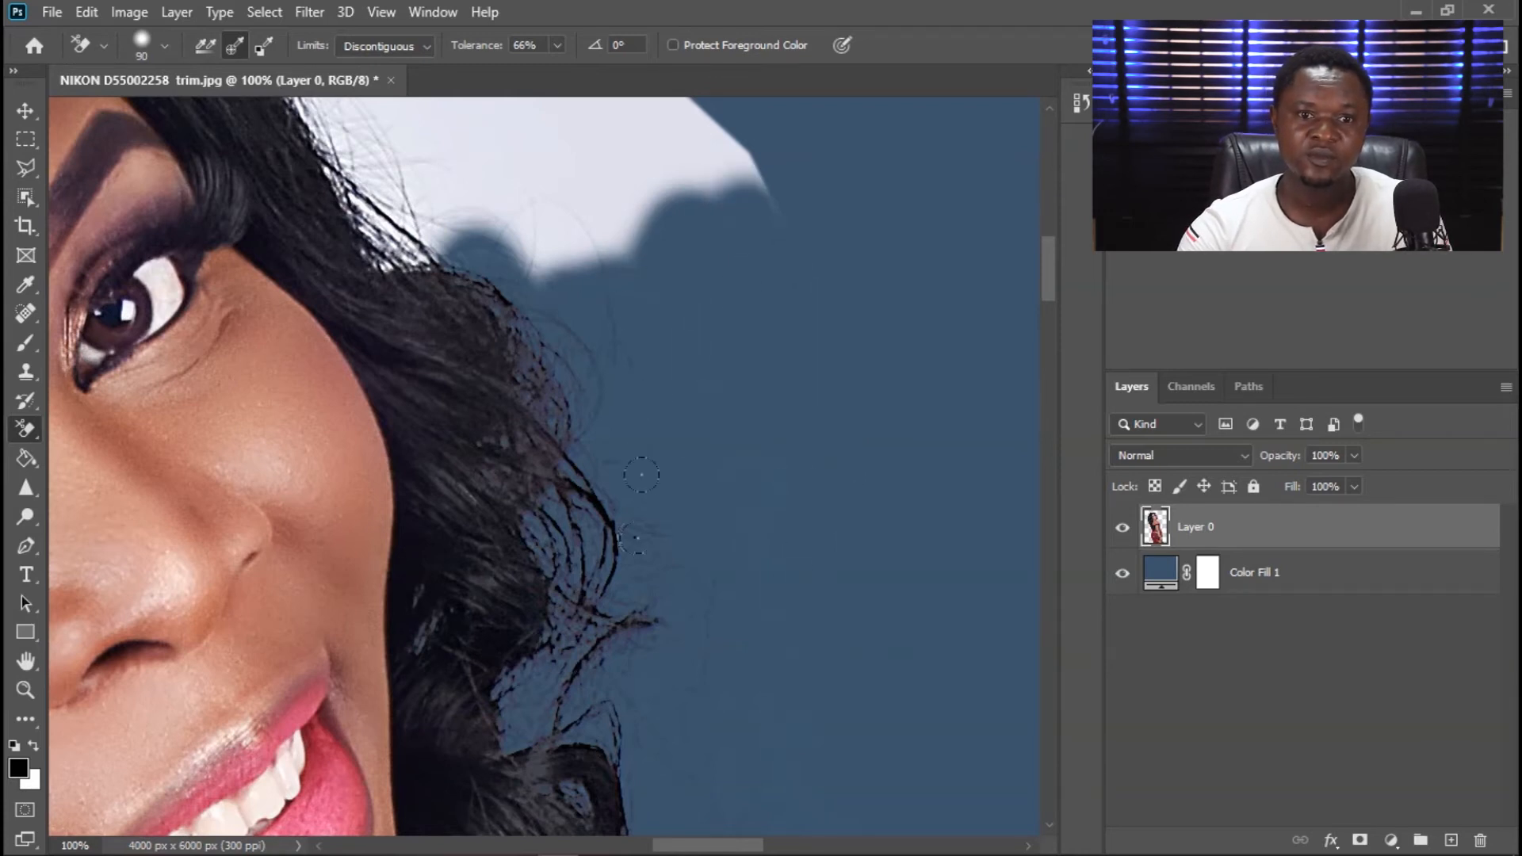
Erase the backdrop along the hair from beside her eye up over the crown with the eraser at size 175.
{"action": "mouse_move", "coordinate": [559, 367]}
{"action": "left_mouse_down"}
{"action": "mouse_move", "coordinate": [622, 244]}
{"action": "mouse_move", "coordinate": [736, 569]}
{"action": "left_mouse_up"}
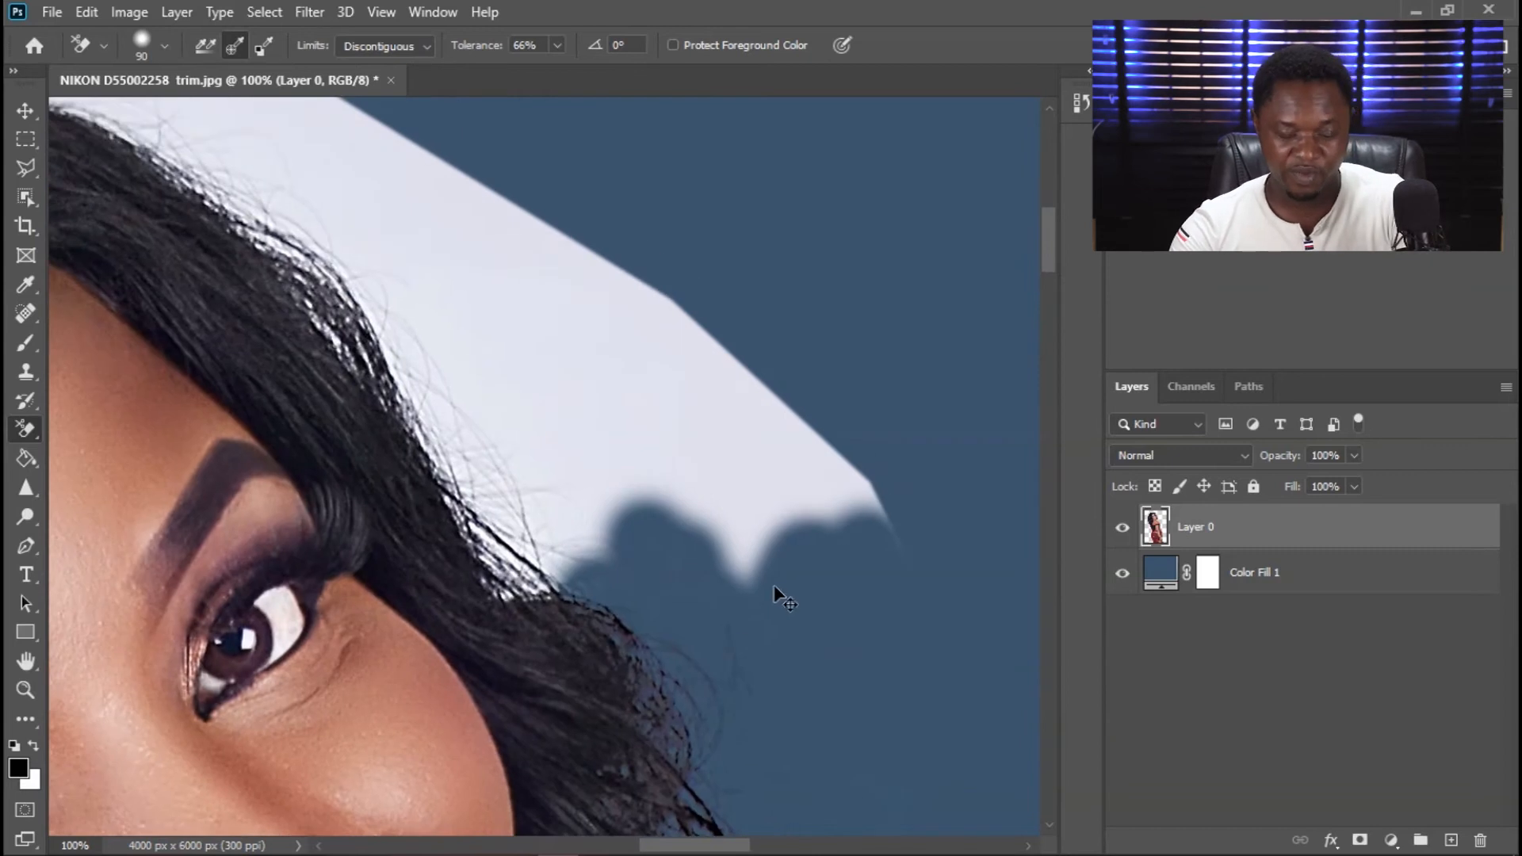
{"action": "scroll", "coordinate": [780, 596], "scroll_direction": "down", "scroll_amount": 2}
{"action": "mouse_move", "coordinate": [587, 421]}
{"action": "left_mouse_down"}
{"action": "mouse_move", "coordinate": [531, 341]}
{"action": "mouse_move", "coordinate": [623, 370]}
{"action": "mouse_move", "coordinate": [709, 468]}
{"action": "mouse_move", "coordinate": [665, 450]}
{"action": "mouse_move", "coordinate": [648, 489]}
{"action": "mouse_move", "coordinate": [550, 327]}
{"action": "mouse_move", "coordinate": [582, 311]}
{"action": "mouse_move", "coordinate": [511, 319]}
{"action": "mouse_move", "coordinate": [577, 513]}
{"action": "mouse_move", "coordinate": [585, 497]}
{"action": "mouse_move", "coordinate": [637, 497]}
{"action": "mouse_move", "coordinate": [661, 545]}
{"action": "mouse_move", "coordinate": [624, 439]}
{"action": "mouse_move", "coordinate": [531, 478]}
{"action": "mouse_move", "coordinate": [549, 481]}
{"action": "mouse_move", "coordinate": [547, 504]}
{"action": "mouse_move", "coordinate": [522, 491]}
{"action": "mouse_move", "coordinate": [520, 512]}
{"action": "mouse_move", "coordinate": [498, 431]}
{"action": "mouse_move", "coordinate": [452, 375]}
{"action": "mouse_move", "coordinate": [469, 387]}
{"action": "mouse_move", "coordinate": [523, 471]}
{"action": "mouse_move", "coordinate": [487, 436]}
{"action": "mouse_move", "coordinate": [517, 509]}
{"action": "mouse_move", "coordinate": [439, 362]}
{"action": "mouse_move", "coordinate": [431, 393]}
{"action": "mouse_move", "coordinate": [367, 302]}
{"action": "mouse_move", "coordinate": [302, 270]}
{"action": "mouse_move", "coordinate": [386, 339]}
{"action": "mouse_move", "coordinate": [345, 229]}
{"action": "mouse_move", "coordinate": [429, 311]}
{"action": "mouse_move", "coordinate": [414, 326]}
{"action": "mouse_move", "coordinate": [381, 265]}
{"action": "mouse_move", "coordinate": [398, 300]}
{"action": "mouse_move", "coordinate": [446, 315]}
{"action": "mouse_move", "coordinate": [444, 273]}
{"action": "mouse_move", "coordinate": [498, 316]}
{"action": "mouse_move", "coordinate": [532, 452]}
{"action": "left_mouse_up"}
{"action": "left_click_drag", "start_coordinate": [328, 394], "coordinate": [804, 541]}
{"action": "mouse_move", "coordinate": [737, 315]}
{"action": "left_mouse_down"}
{"action": "mouse_move", "coordinate": [478, 236]}
{"action": "mouse_move", "coordinate": [570, 290]}
{"action": "mouse_move", "coordinate": [733, 283]}
{"action": "mouse_move", "coordinate": [853, 325]}
{"action": "mouse_move", "coordinate": [708, 364]}
{"action": "left_mouse_up"}
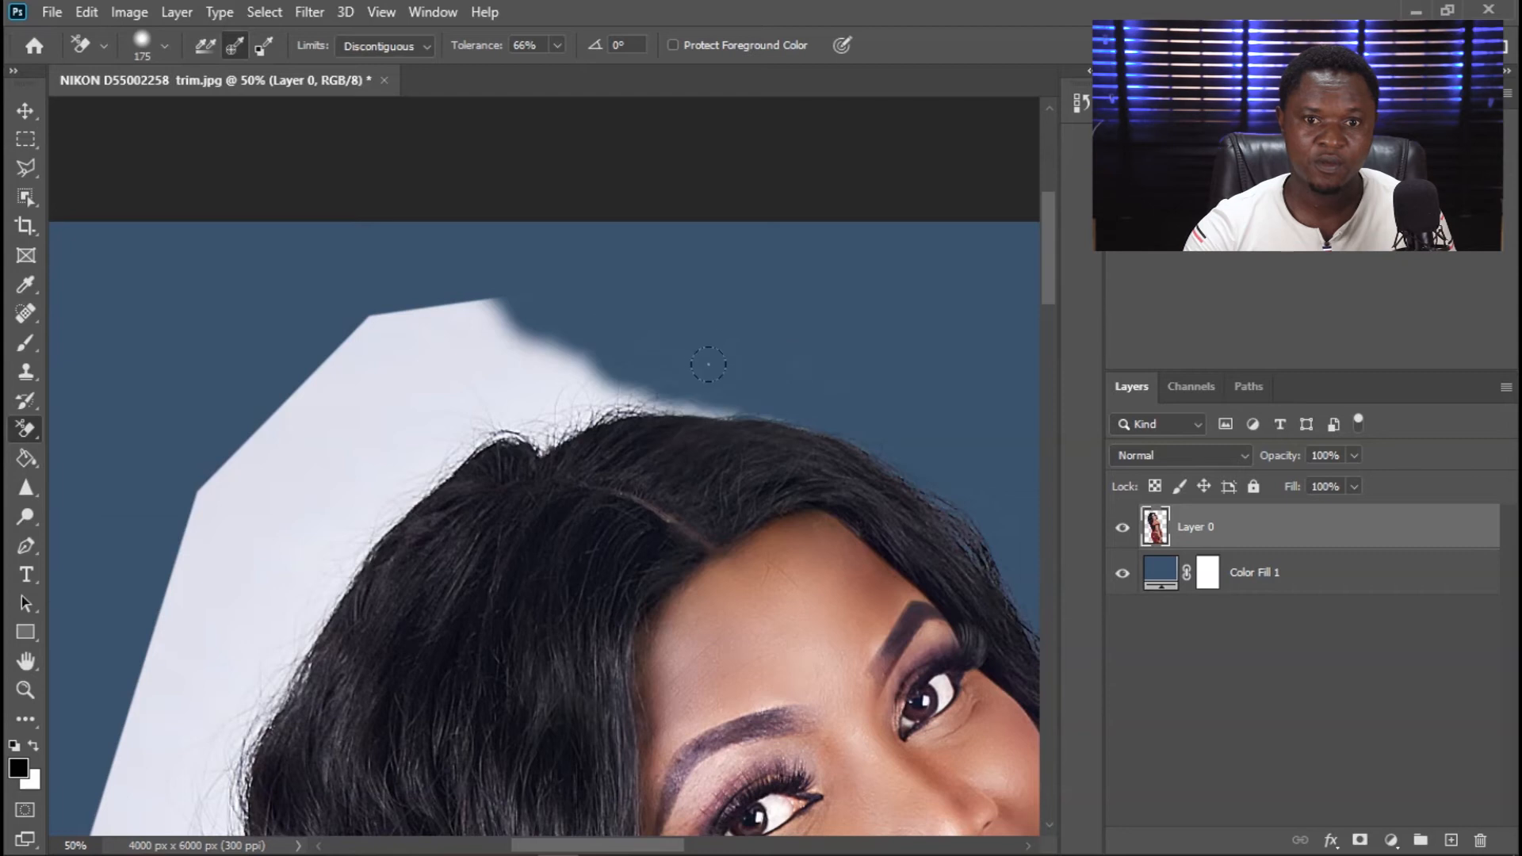
{"action": "mouse_move", "coordinate": [569, 341]}
{"action": "left_mouse_down"}
{"action": "mouse_move", "coordinate": [606, 408]}
{"action": "mouse_move", "coordinate": [486, 373]}
{"action": "left_mouse_up"}
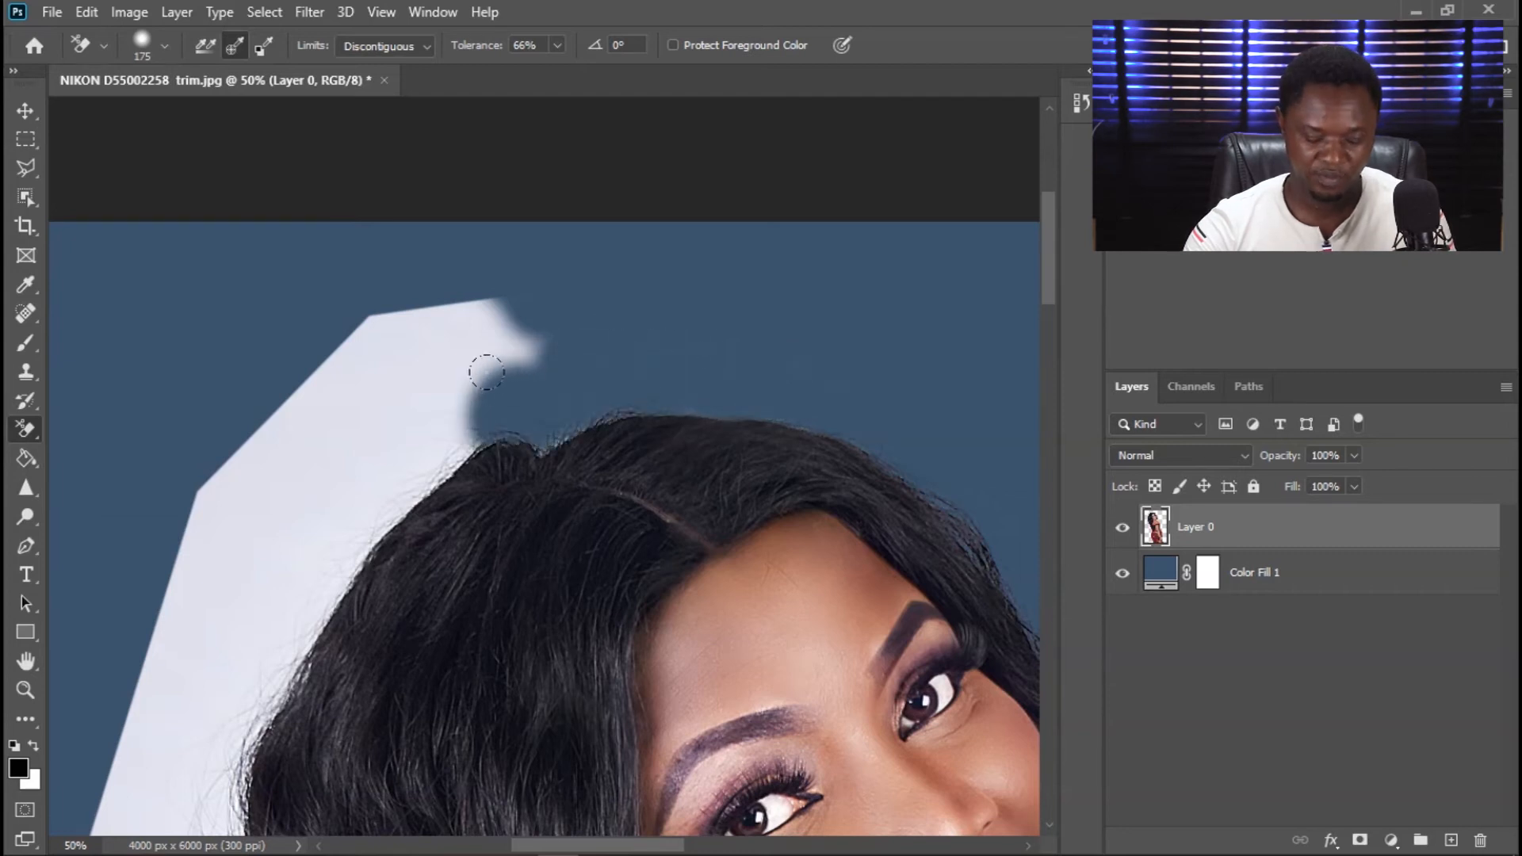
Erase the backdrop down the back of her head at eraser size 300, refining close to the hair at size 90.
{"action": "key", "text": "bracketright"}
{"action": "mouse_move", "coordinate": [420, 333]}
{"action": "left_mouse_down"}
{"action": "mouse_move", "coordinate": [473, 333]}
{"action": "mouse_move", "coordinate": [476, 396]}
{"action": "mouse_move", "coordinate": [310, 507]}
{"action": "mouse_move", "coordinate": [222, 415]}
{"action": "mouse_move", "coordinate": [253, 611]}
{"action": "mouse_move", "coordinate": [177, 559]}
{"action": "left_mouse_up"}
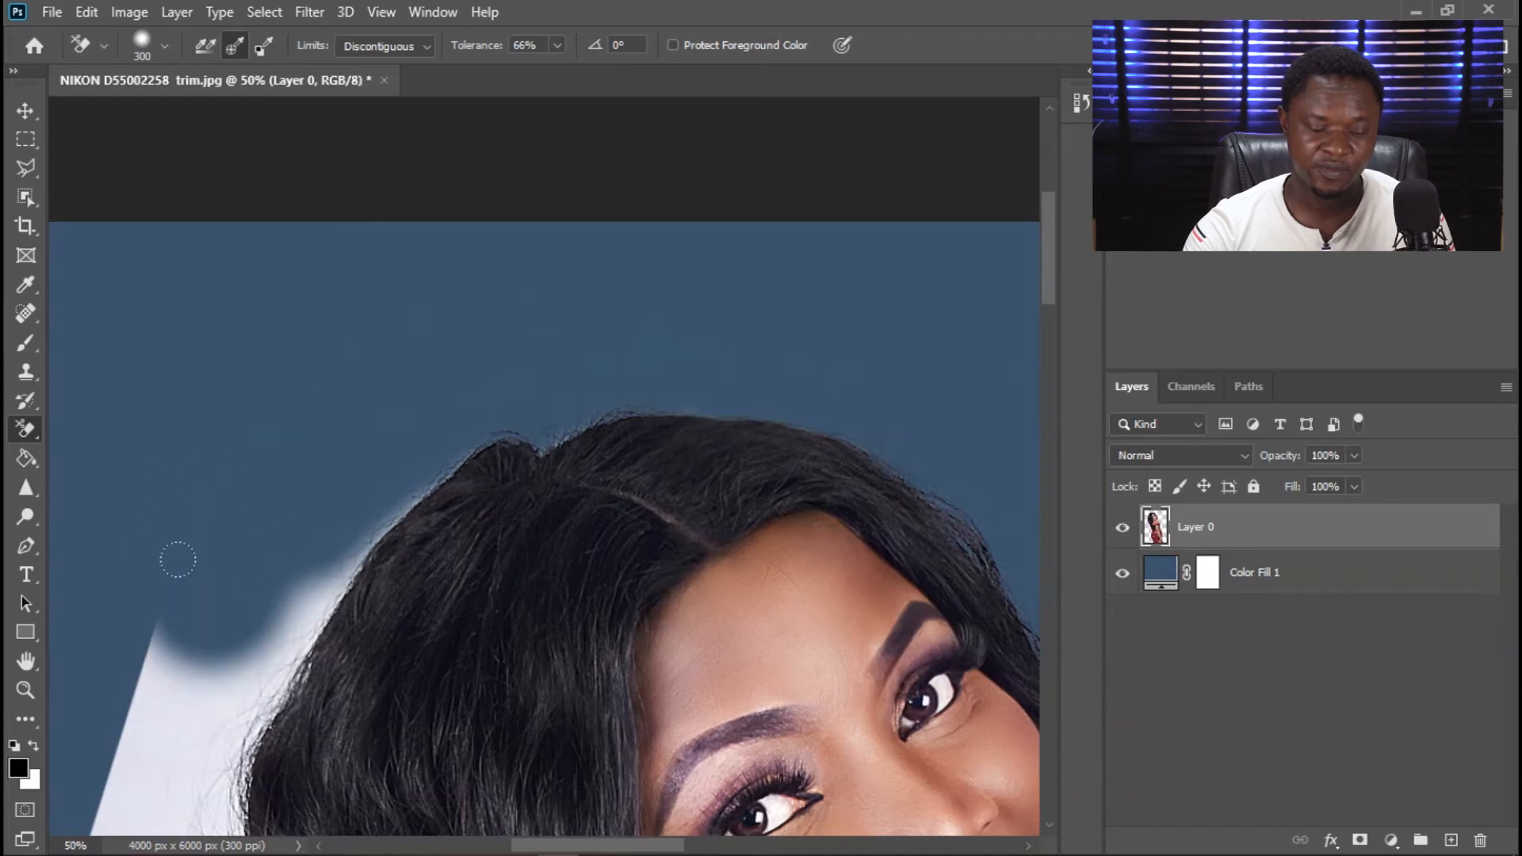
{"action": "left_click_drag", "start_coordinate": [188, 703], "coordinate": [340, 559]}
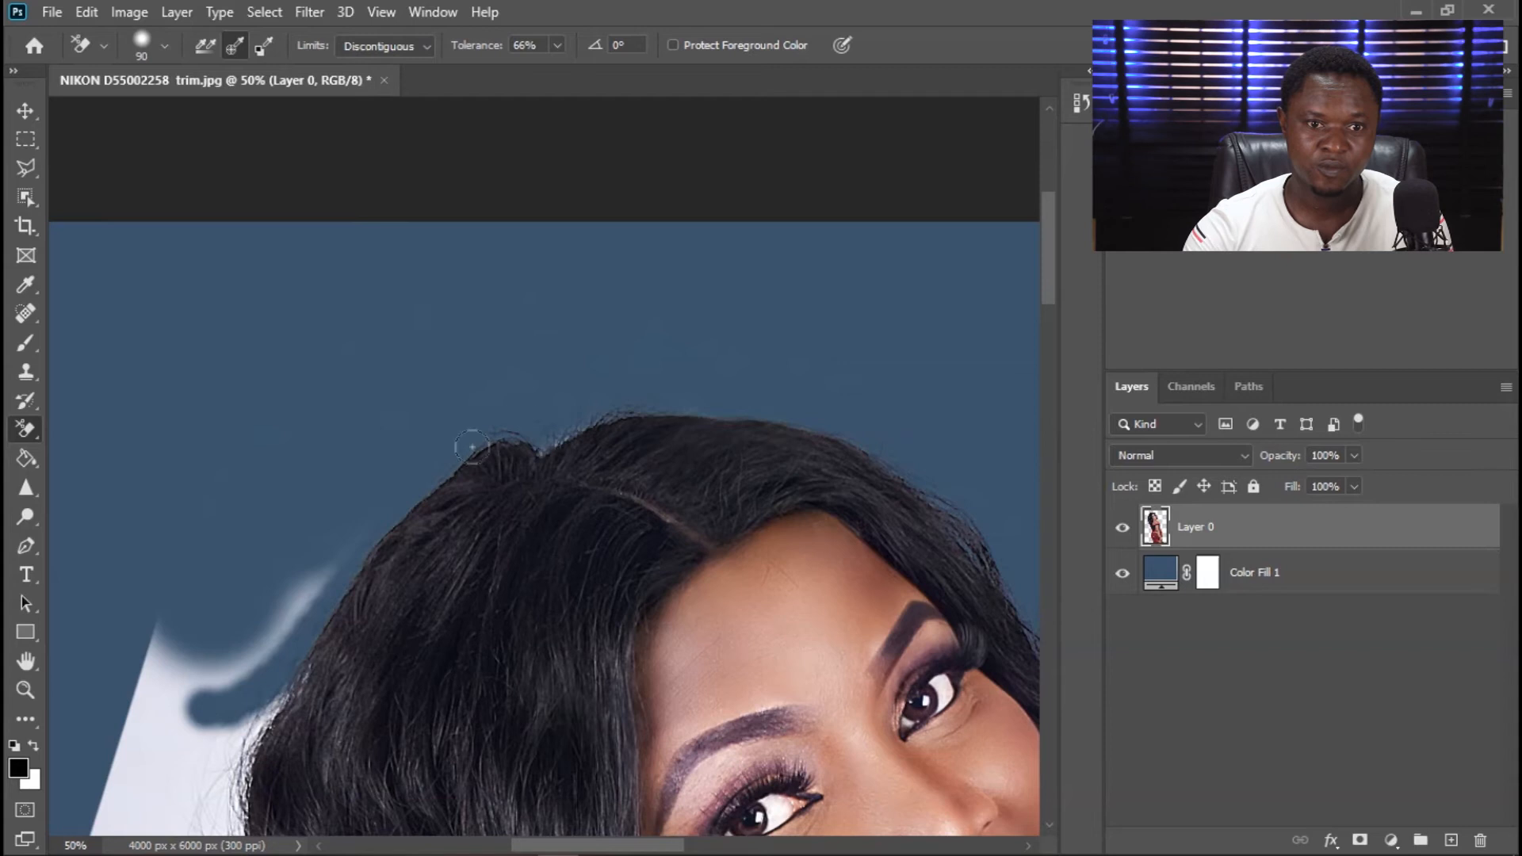
Erase the backdrop along the back of her hair down to the loose ringlet with the eraser at size 175.
{"action": "left_click_drag", "start_coordinate": [442, 613], "coordinate": [577, 294]}
{"action": "mouse_move", "coordinate": [261, 396]}
{"action": "left_mouse_down"}
{"action": "mouse_move", "coordinate": [292, 308]}
{"action": "mouse_move", "coordinate": [200, 454]}
{"action": "mouse_move", "coordinate": [378, 188]}
{"action": "mouse_move", "coordinate": [401, 244]}
{"action": "left_mouse_up"}
{"action": "mouse_move", "coordinate": [337, 301]}
{"action": "left_mouse_down"}
{"action": "mouse_move", "coordinate": [303, 375]}
{"action": "mouse_move", "coordinate": [306, 436]}
{"action": "mouse_move", "coordinate": [316, 380]}
{"action": "mouse_move", "coordinate": [362, 302]}
{"action": "left_mouse_up"}
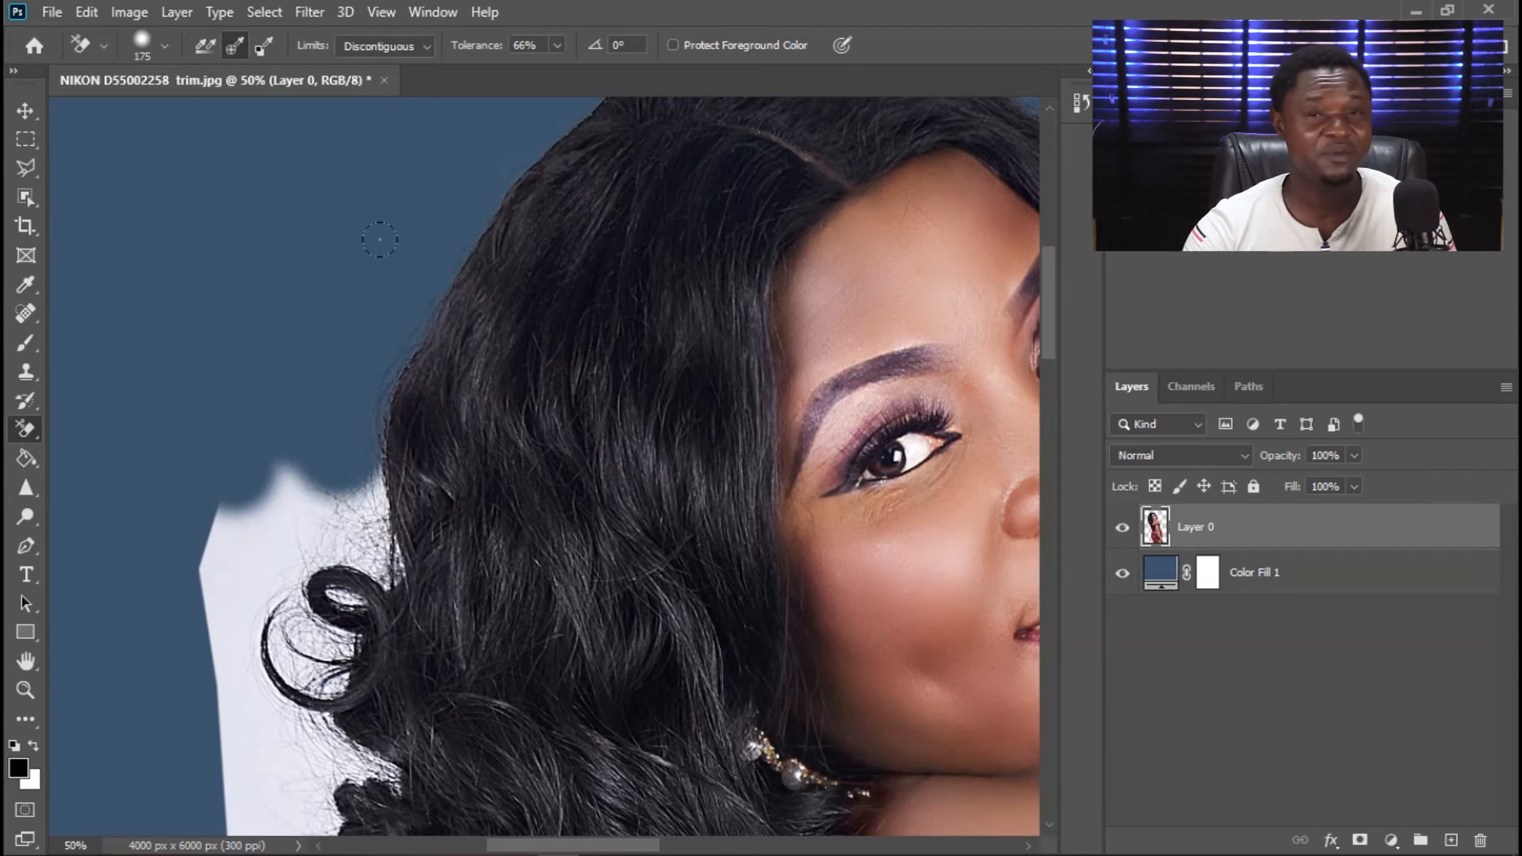
{"action": "mouse_move", "coordinate": [339, 381]}
{"action": "left_mouse_down"}
{"action": "mouse_move", "coordinate": [320, 519]}
{"action": "mouse_move", "coordinate": [346, 535]}
{"action": "mouse_move", "coordinate": [303, 458]}
{"action": "mouse_move", "coordinate": [220, 447]}
{"action": "mouse_move", "coordinate": [253, 539]}
{"action": "mouse_move", "coordinate": [282, 521]}
{"action": "mouse_move", "coordinate": [203, 462]}
{"action": "mouse_move", "coordinate": [277, 500]}
{"action": "left_mouse_up"}
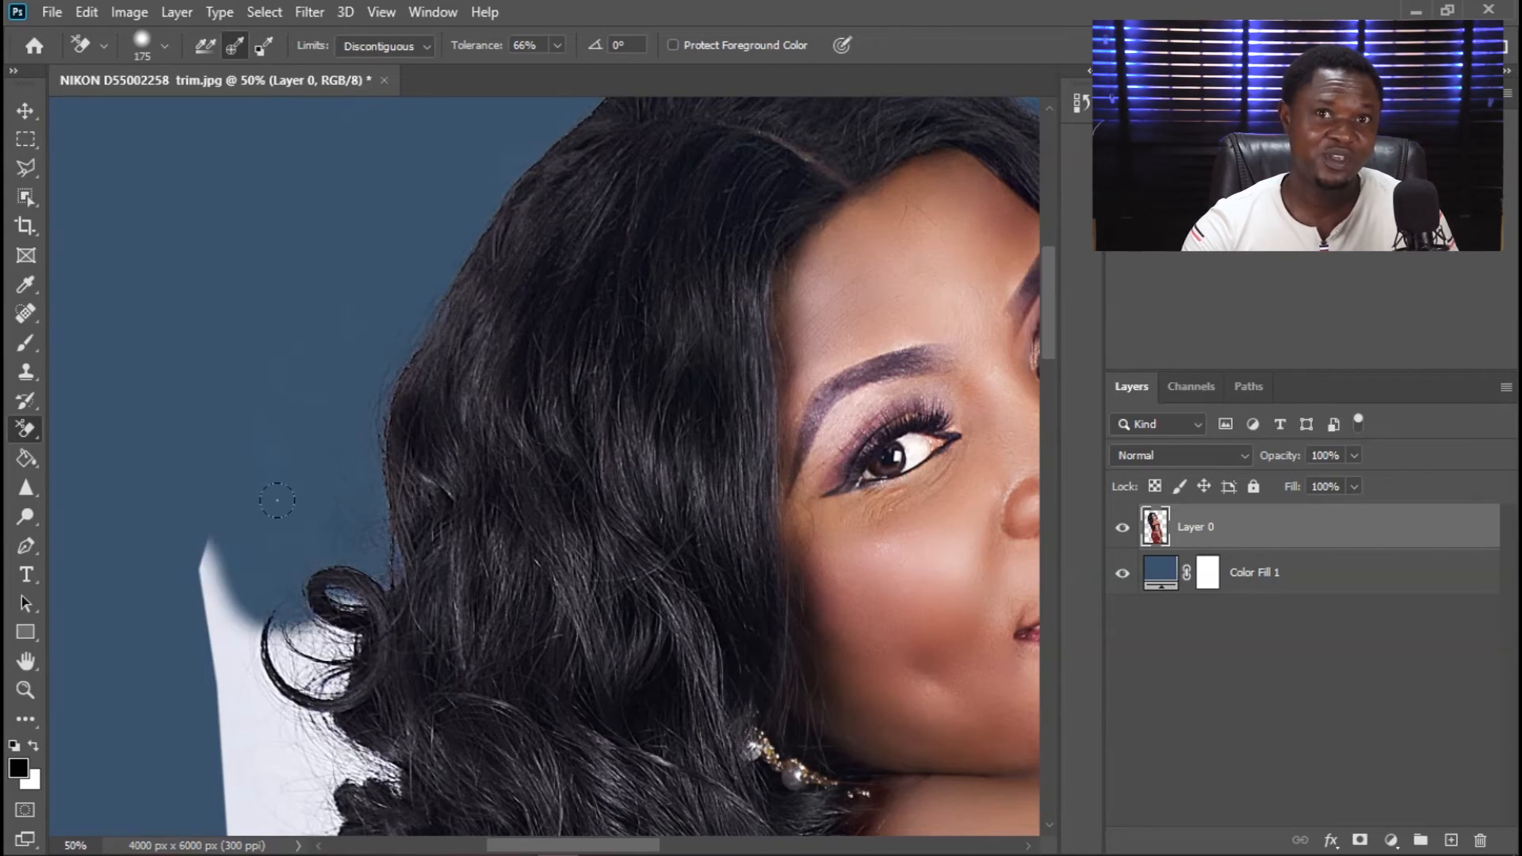
{"action": "left_click_drag", "start_coordinate": [282, 595], "coordinate": [283, 574]}
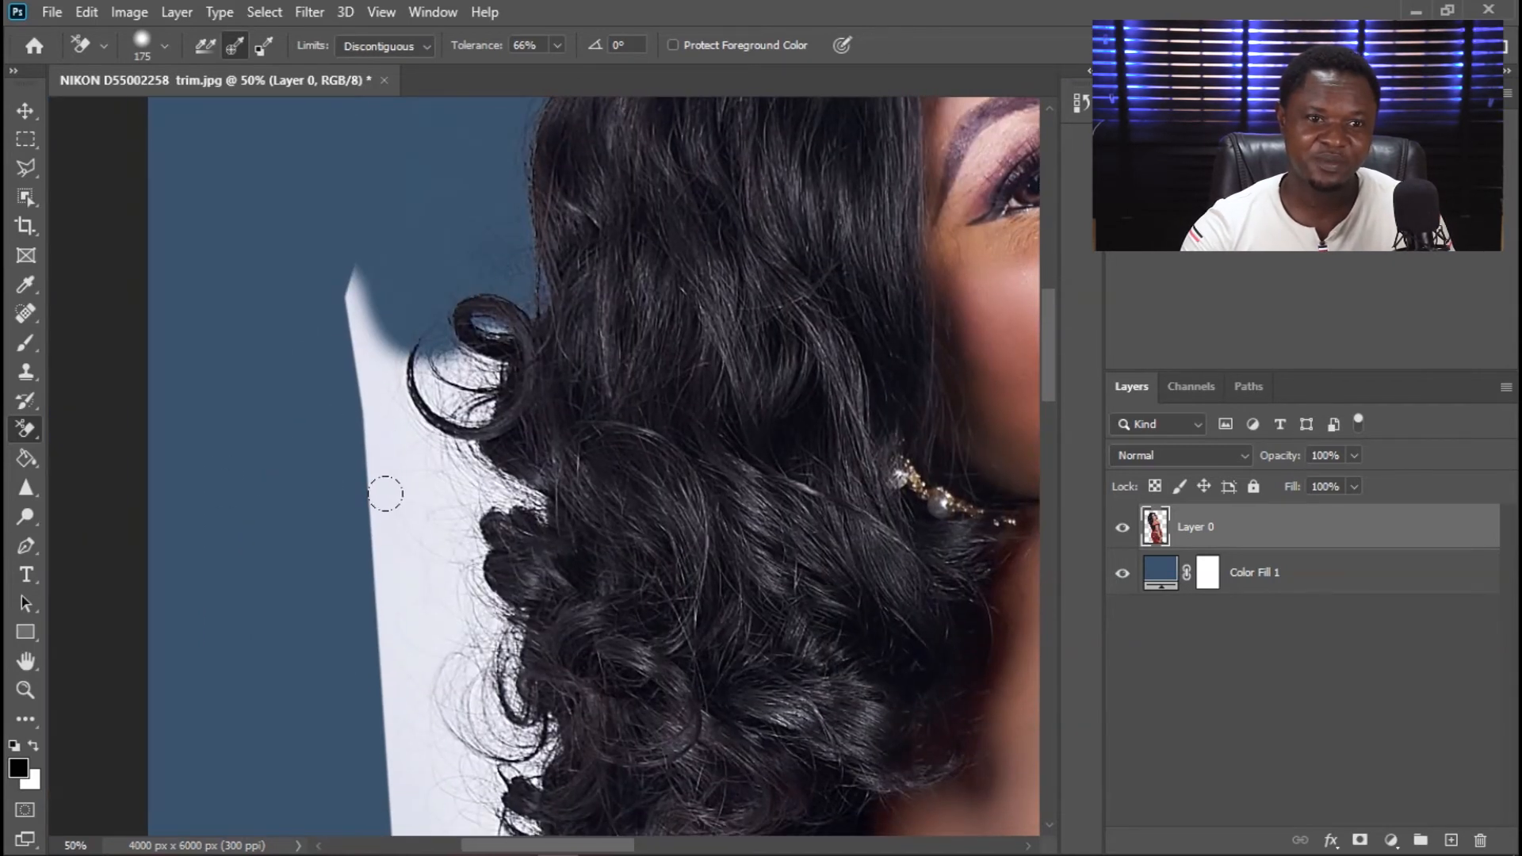
Erase the backdrop around the ringlet and down along the lower curls at the back with the size 175 eraser.
{"action": "mouse_move", "coordinate": [366, 523]}
{"action": "left_mouse_down"}
{"action": "mouse_move", "coordinate": [352, 351]}
{"action": "mouse_move", "coordinate": [309, 270]}
{"action": "mouse_move", "coordinate": [357, 396]}
{"action": "mouse_move", "coordinate": [372, 353]}
{"action": "mouse_move", "coordinate": [446, 271]}
{"action": "mouse_move", "coordinate": [466, 288]}
{"action": "mouse_move", "coordinate": [465, 350]}
{"action": "mouse_move", "coordinate": [427, 464]}
{"action": "mouse_move", "coordinate": [484, 486]}
{"action": "mouse_move", "coordinate": [433, 462]}
{"action": "mouse_move", "coordinate": [416, 616]}
{"action": "mouse_move", "coordinate": [484, 574]}
{"action": "mouse_move", "coordinate": [438, 682]}
{"action": "mouse_move", "coordinate": [353, 669]}
{"action": "mouse_move", "coordinate": [364, 653]}
{"action": "mouse_move", "coordinate": [407, 666]}
{"action": "left_mouse_up"}
{"action": "mouse_move", "coordinate": [449, 620]}
{"action": "left_mouse_down"}
{"action": "mouse_move", "coordinate": [321, 378]}
{"action": "mouse_move", "coordinate": [245, 194]}
{"action": "left_mouse_up"}
{"action": "mouse_move", "coordinate": [238, 309]}
{"action": "left_mouse_down"}
{"action": "mouse_move", "coordinate": [289, 373]}
{"action": "mouse_move", "coordinate": [231, 375]}
{"action": "mouse_move", "coordinate": [317, 238]}
{"action": "mouse_move", "coordinate": [373, 428]}
{"action": "left_mouse_up"}
{"action": "mouse_move", "coordinate": [309, 281]}
{"action": "left_mouse_down"}
{"action": "mouse_move", "coordinate": [287, 381]}
{"action": "mouse_move", "coordinate": [282, 481]}
{"action": "left_mouse_up"}
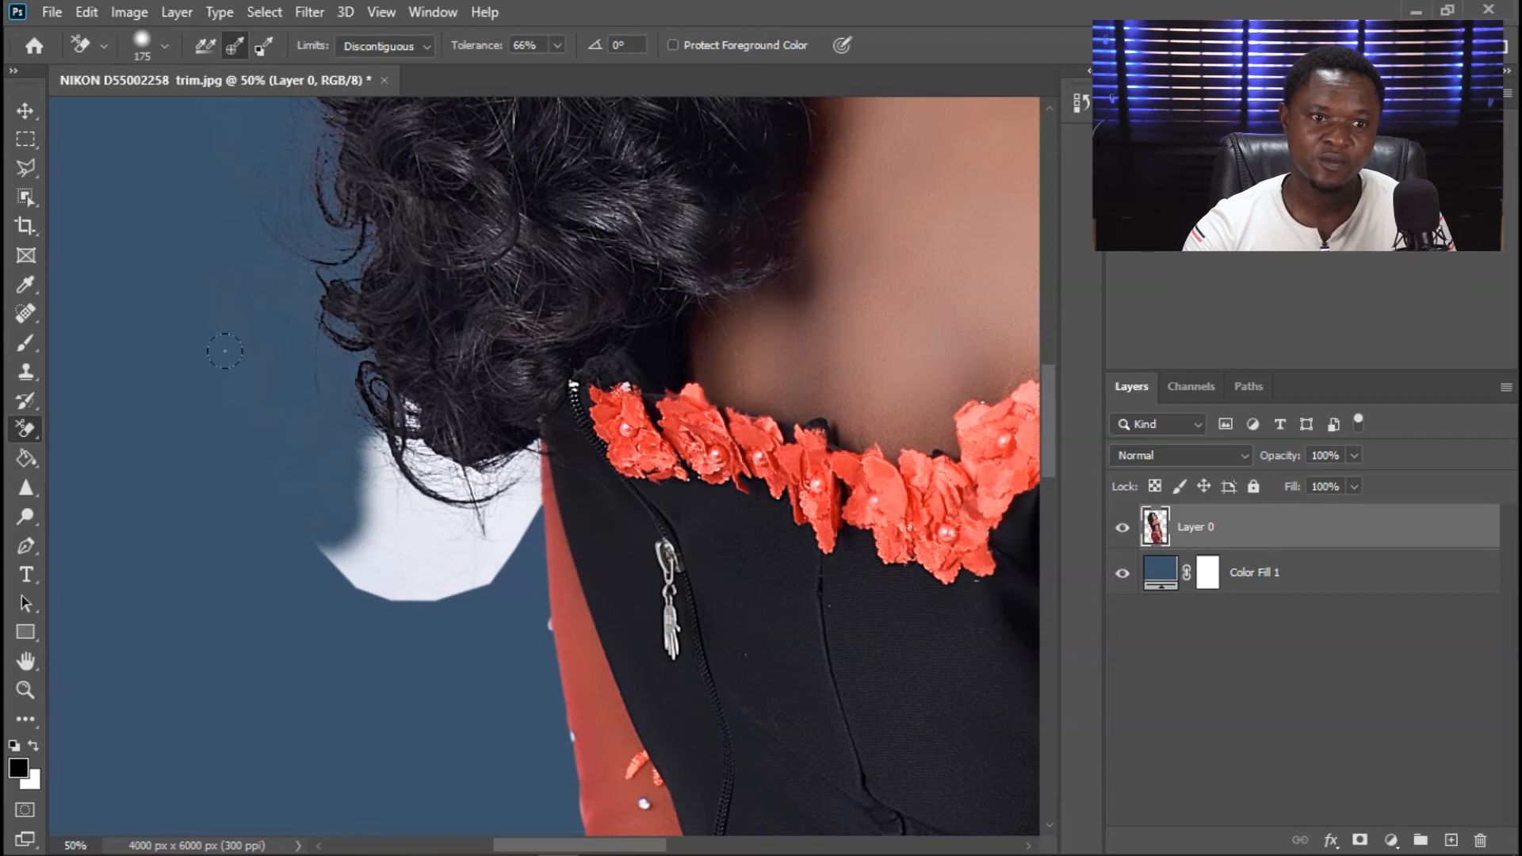
Erase the last backdrop beneath the lowest curls beside the dress, finishing near the sleeve with the eraser at size 90.
{"action": "mouse_move", "coordinate": [378, 544]}
{"action": "left_mouse_down"}
{"action": "mouse_move", "coordinate": [261, 446]}
{"action": "mouse_move", "coordinate": [199, 262]}
{"action": "left_mouse_up"}
{"action": "mouse_move", "coordinate": [311, 425]}
{"action": "left_mouse_down"}
{"action": "mouse_move", "coordinate": [437, 597]}
{"action": "mouse_move", "coordinate": [391, 508]}
{"action": "mouse_move", "coordinate": [379, 436]}
{"action": "mouse_move", "coordinate": [408, 509]}
{"action": "mouse_move", "coordinate": [443, 507]}
{"action": "mouse_move", "coordinate": [425, 540]}
{"action": "left_mouse_up"}
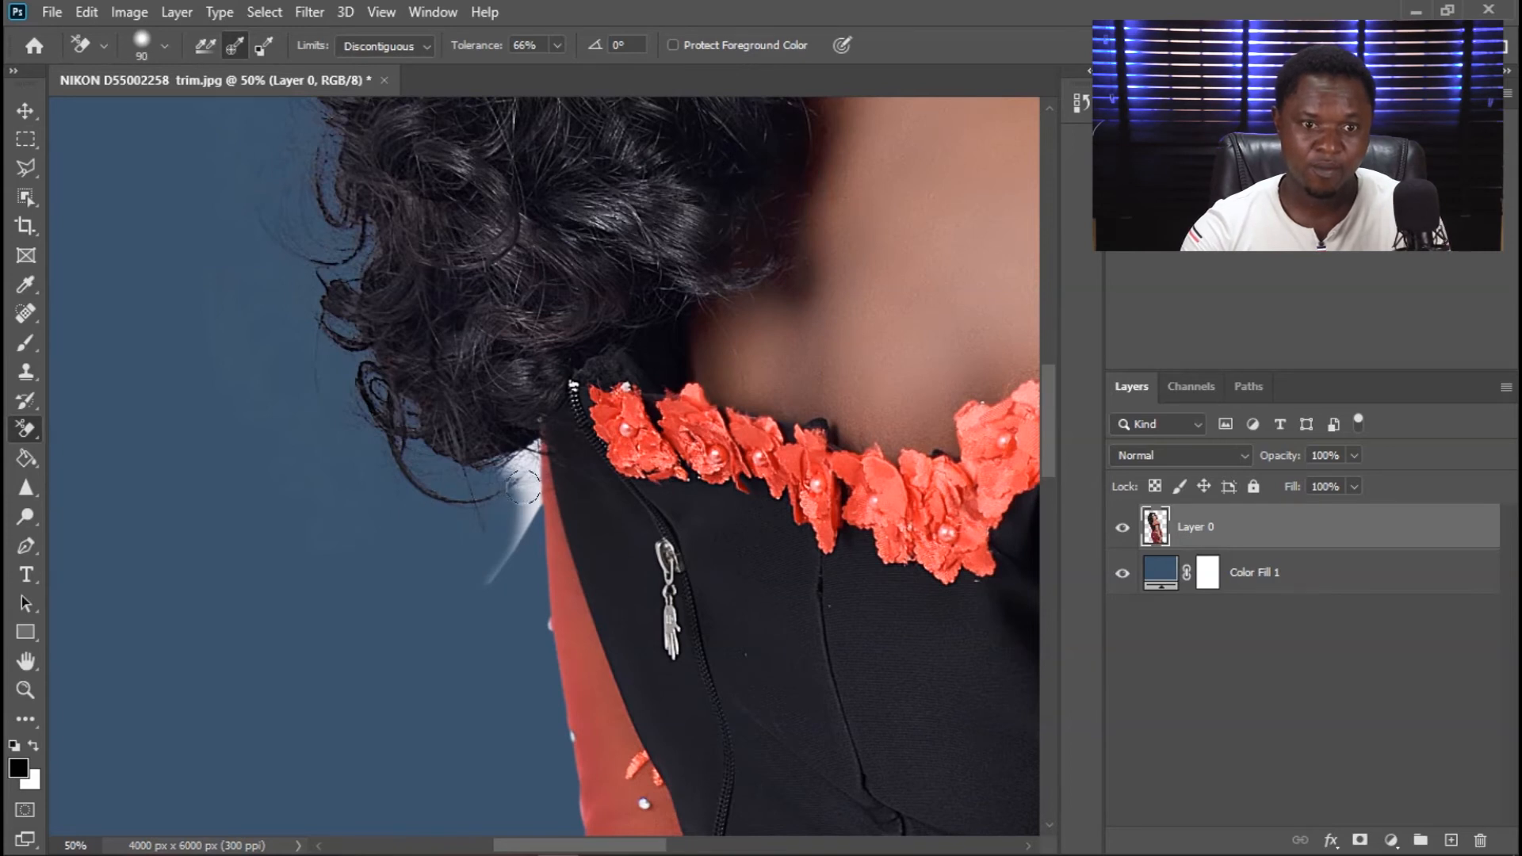
{"action": "left_click_drag", "start_coordinate": [523, 487], "coordinate": [506, 477]}
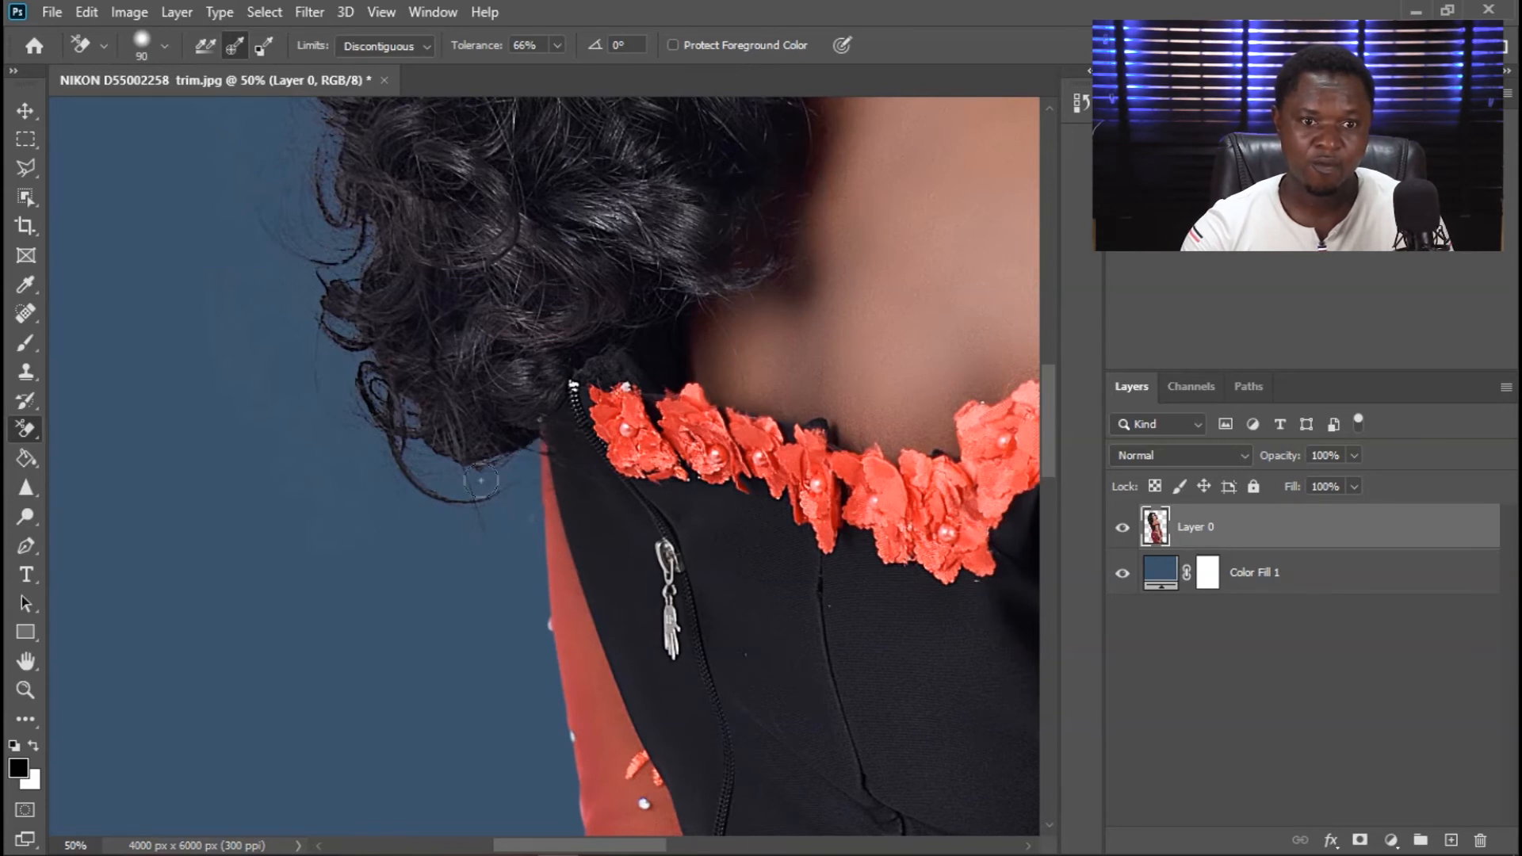
Review the whole cut-out figure and its hair edges against the blue background.
{"action": "key", "text": "ctrl+minus"}
{"action": "key", "text": "ctrl+minus"}
{"action": "key", "text": "ctrl+minus"}
{"action": "key", "text": "ctrl+minus"}
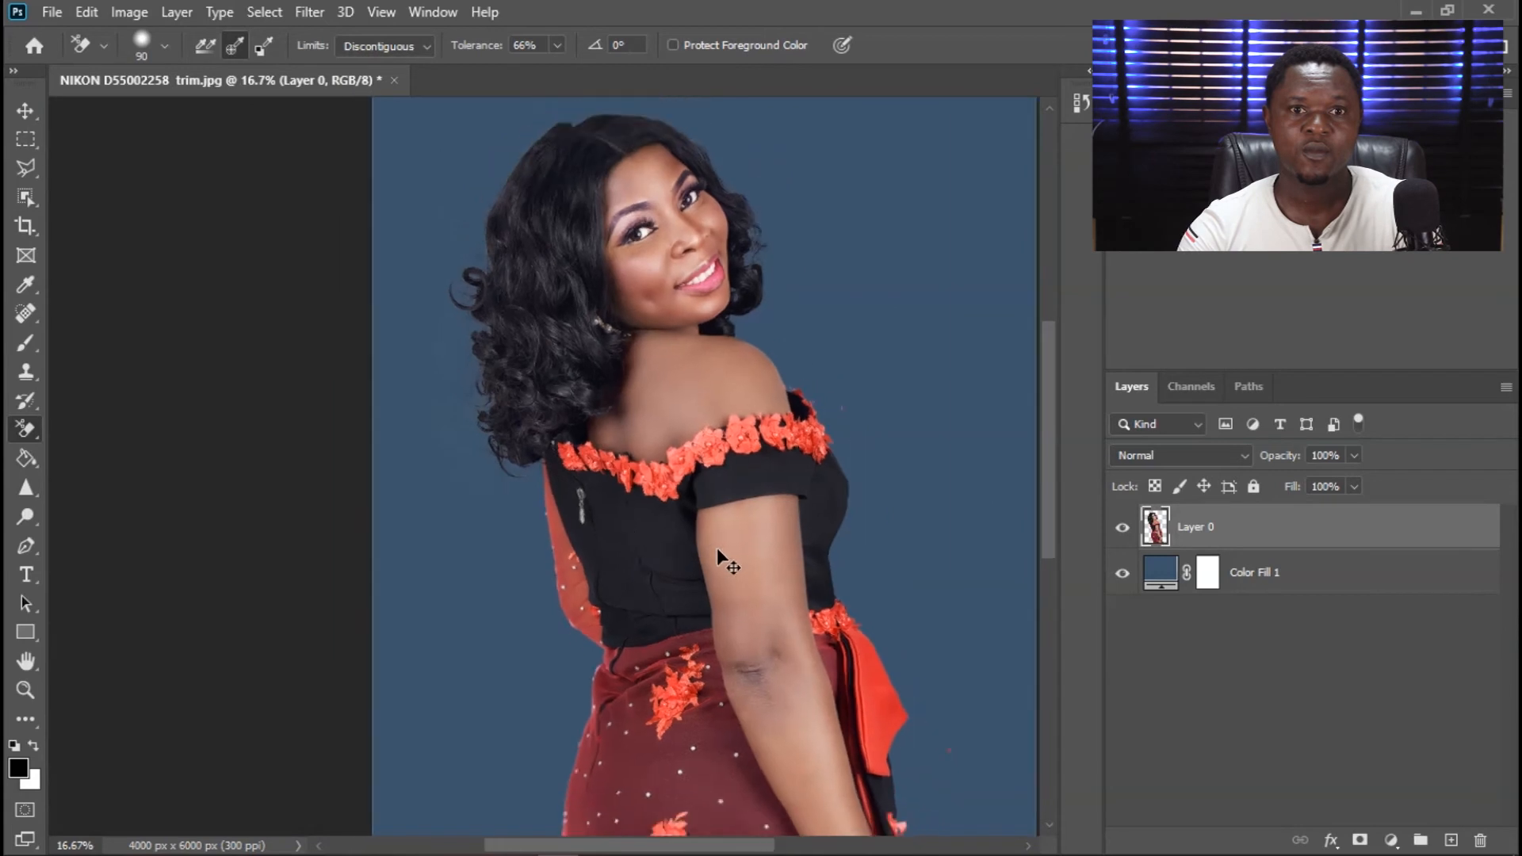
{"action": "key", "text": "ctrl+minus"}
{"action": "key", "text": "ctrl+plus"}
{"action": "key", "text": "ctrl+plus"}
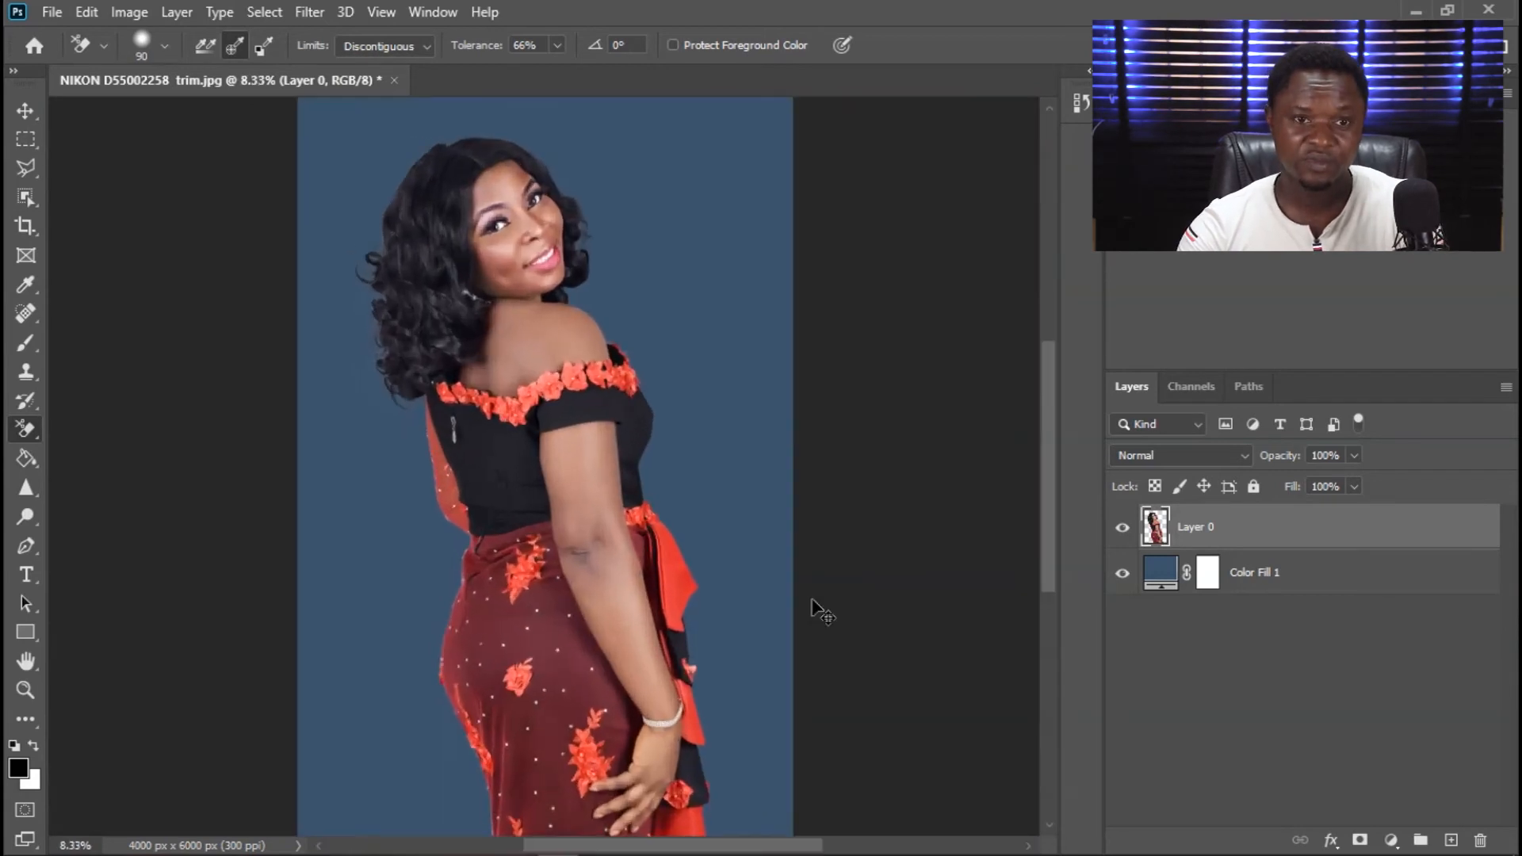
Inspect the cut-out's curls, face and shoulder edges up close, and the full figure against the blue fill.
{"action": "key", "text": "ctrl+minus"}
{"action": "key", "text": "ctrl+minus"}
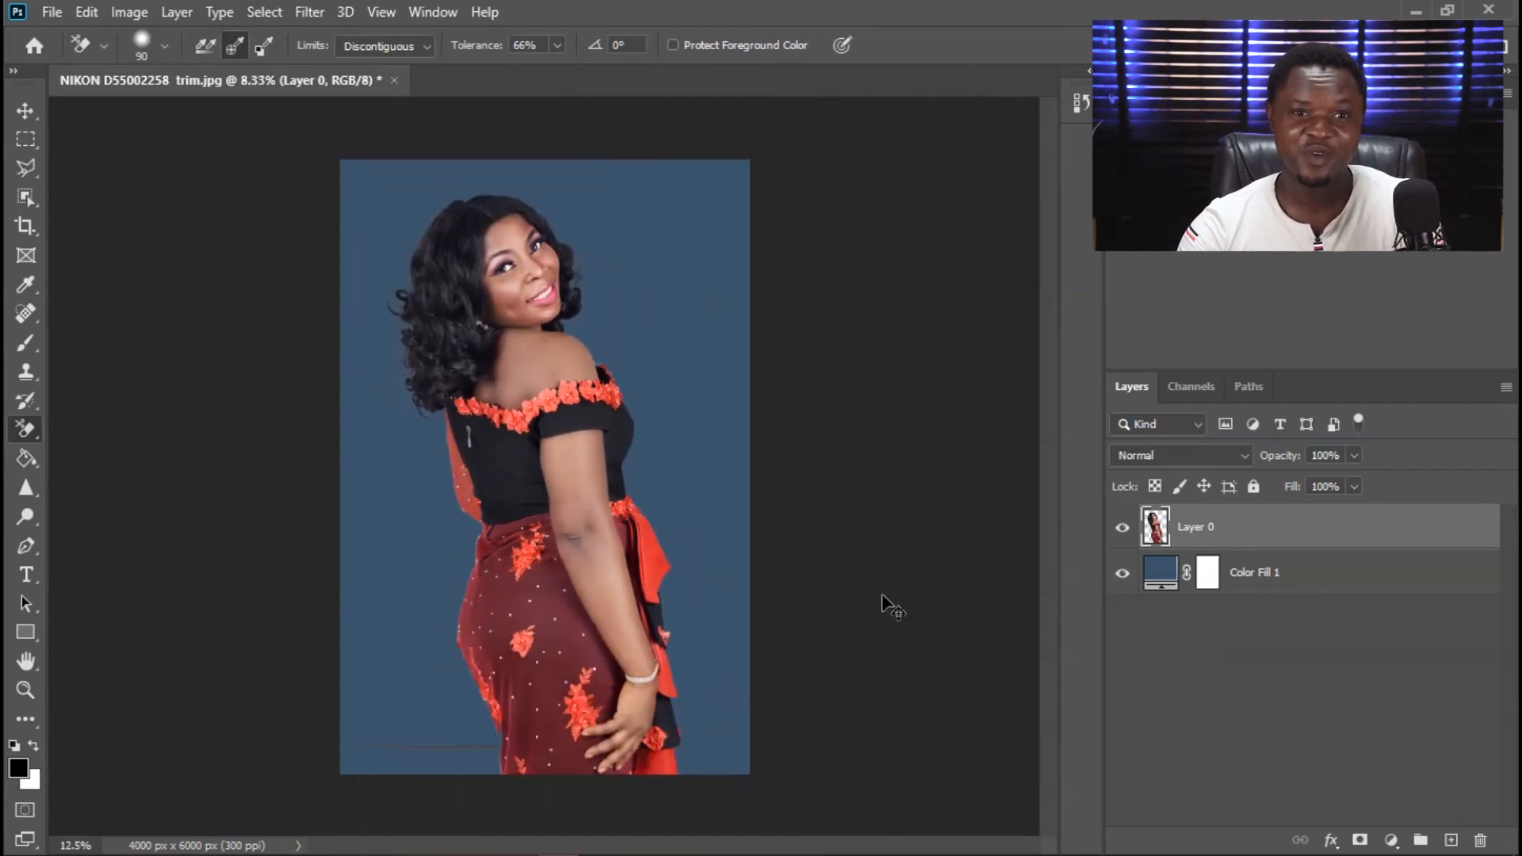
{"action": "key", "text": "ctrl+plus"}
{"action": "key", "text": "ctrl+plus"}
{"action": "key", "text": "ctrl+plus"}
{"action": "key", "text": "ctrl+plus"}
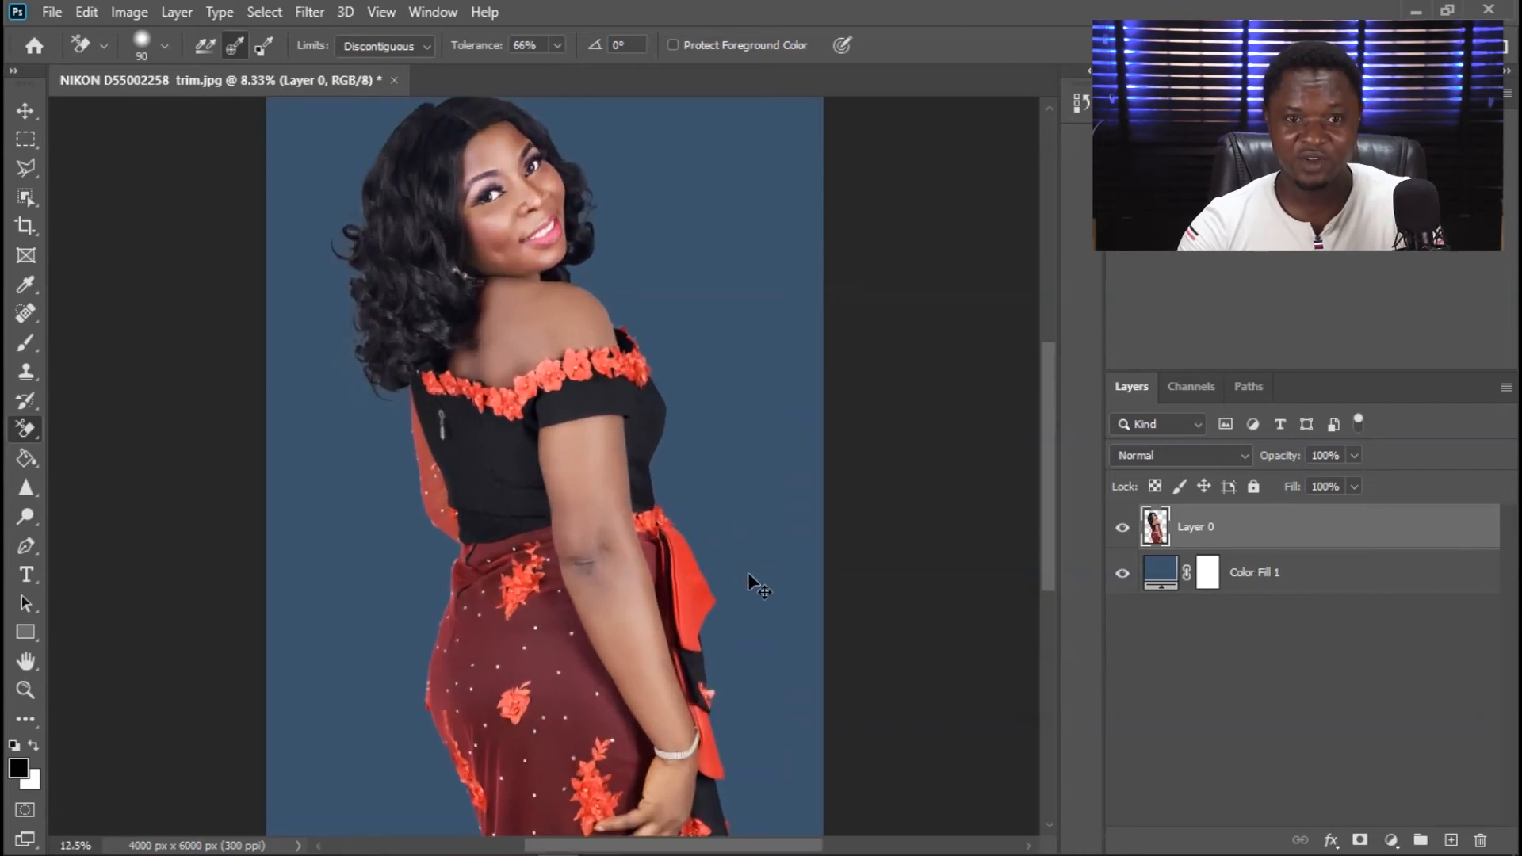
{"action": "left_click_drag", "start_coordinate": [589, 530], "coordinate": [714, 768]}
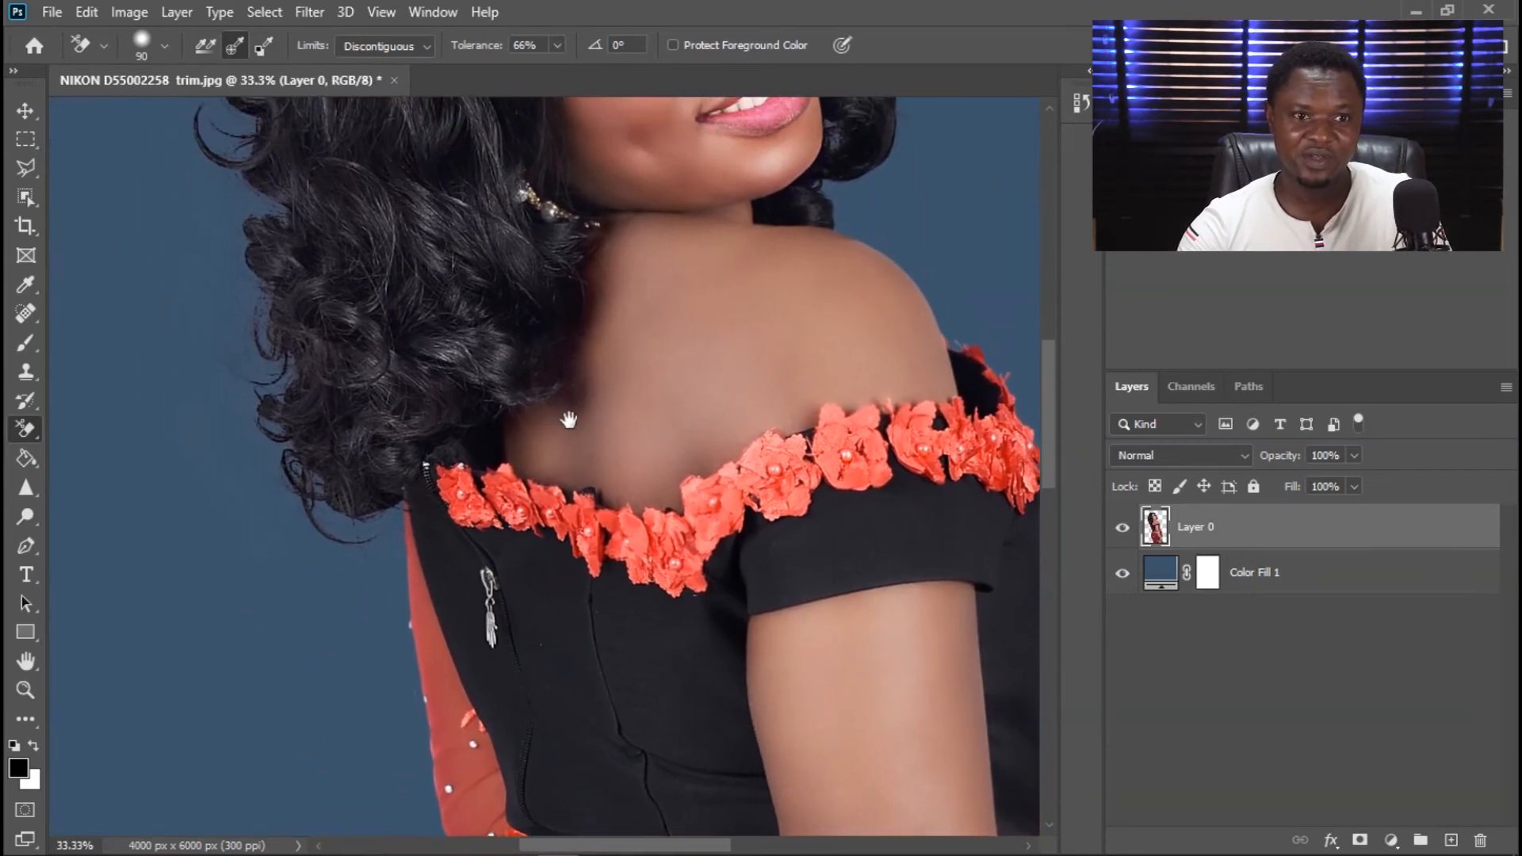
{"action": "left_click_drag", "start_coordinate": [476, 397], "coordinate": [646, 637]}
{"action": "key", "text": "ctrl+minus"}
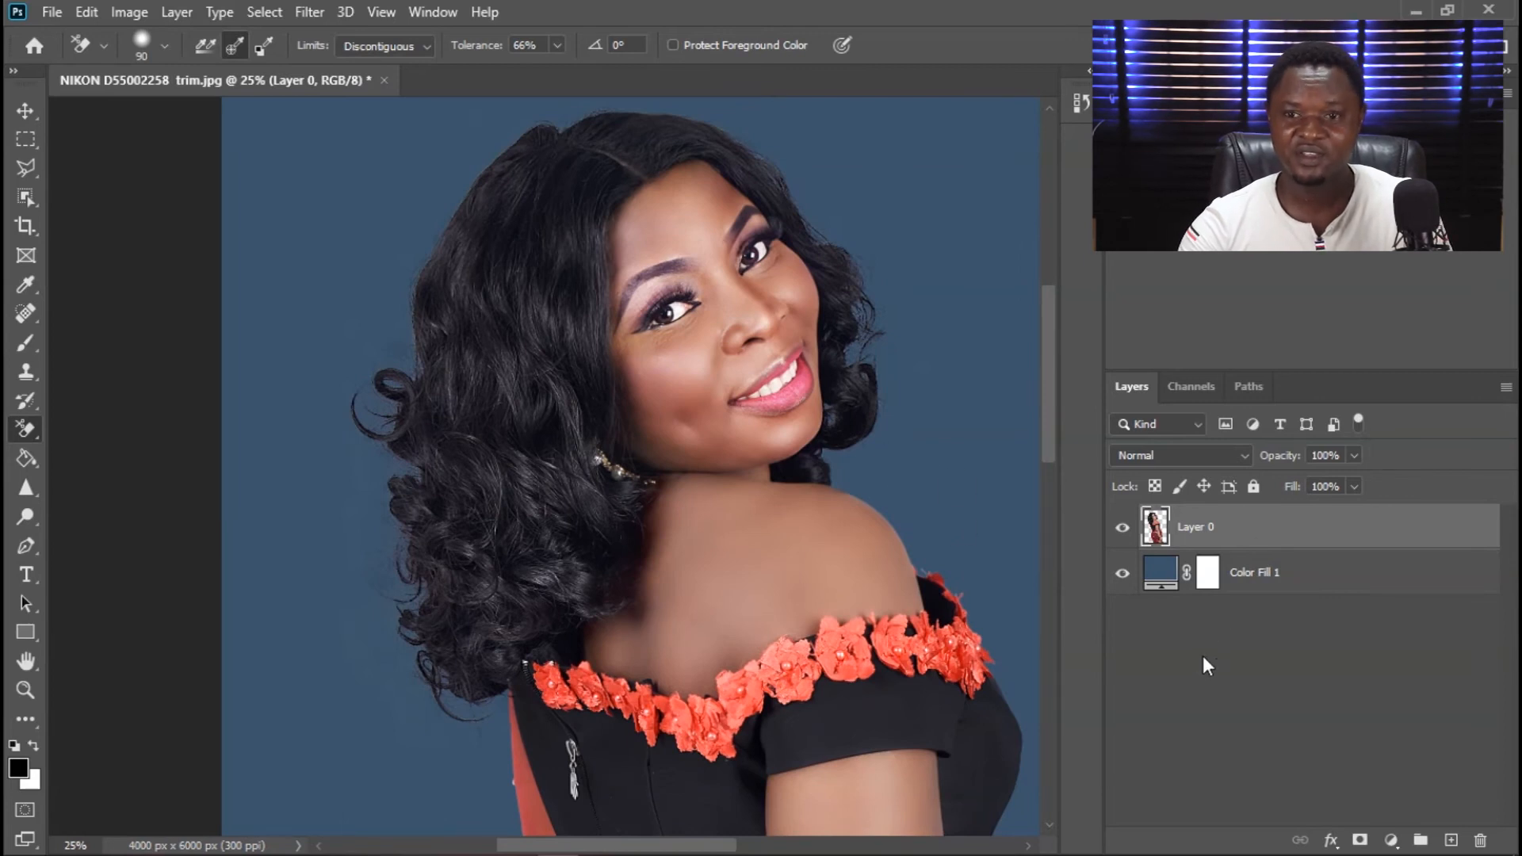
{"action": "key", "text": "ctrl+plus"}
{"action": "key", "text": "ctrl+minus"}
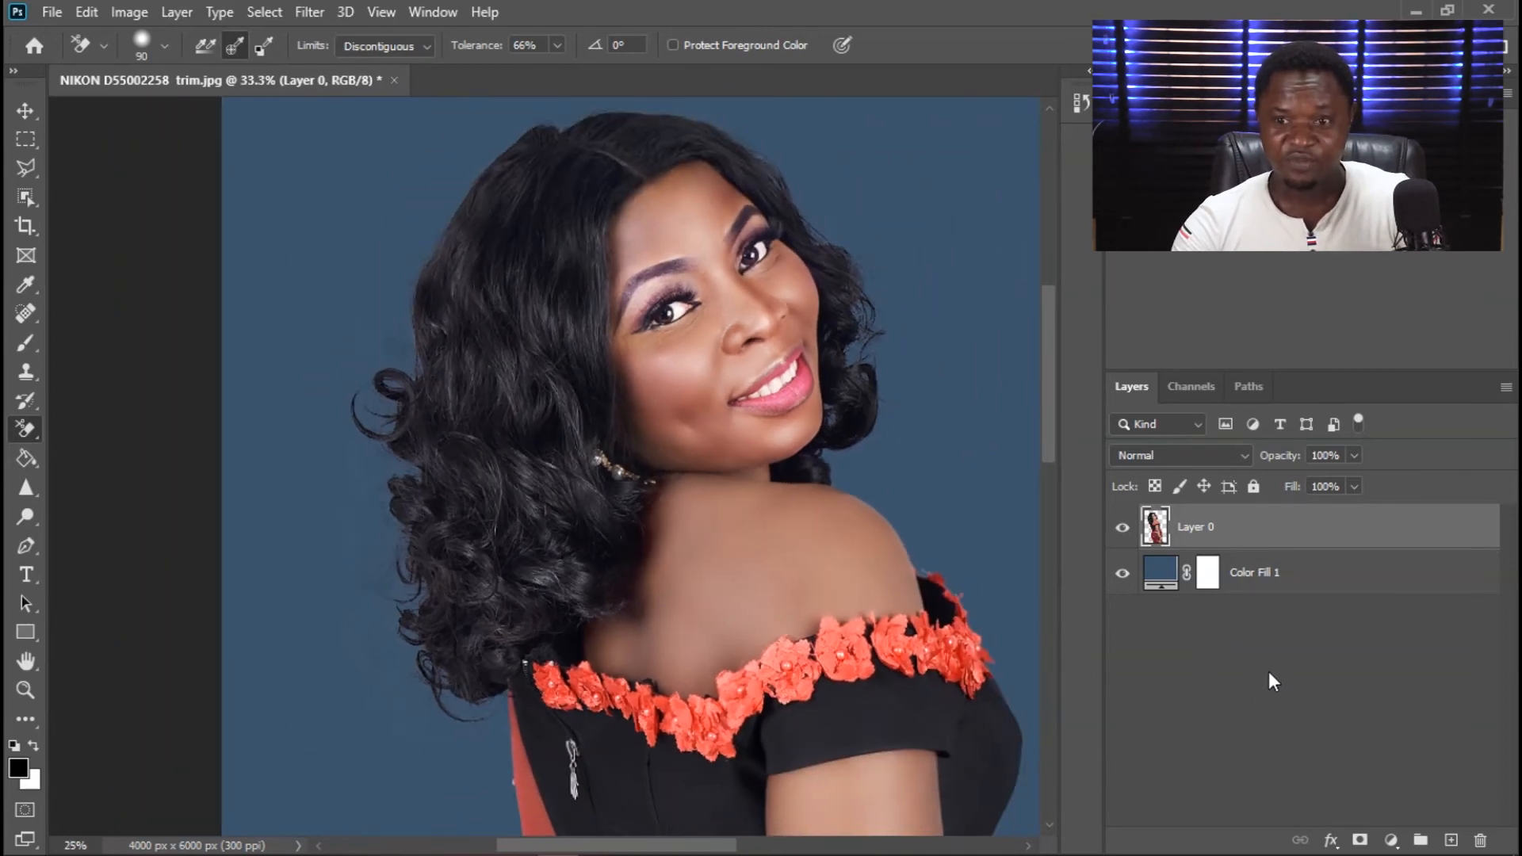
{"action": "key", "text": "ctrl+minus"}
{"action": "key", "text": "ctrl+minus"}
{"action": "key", "text": "ctrl+minus"}
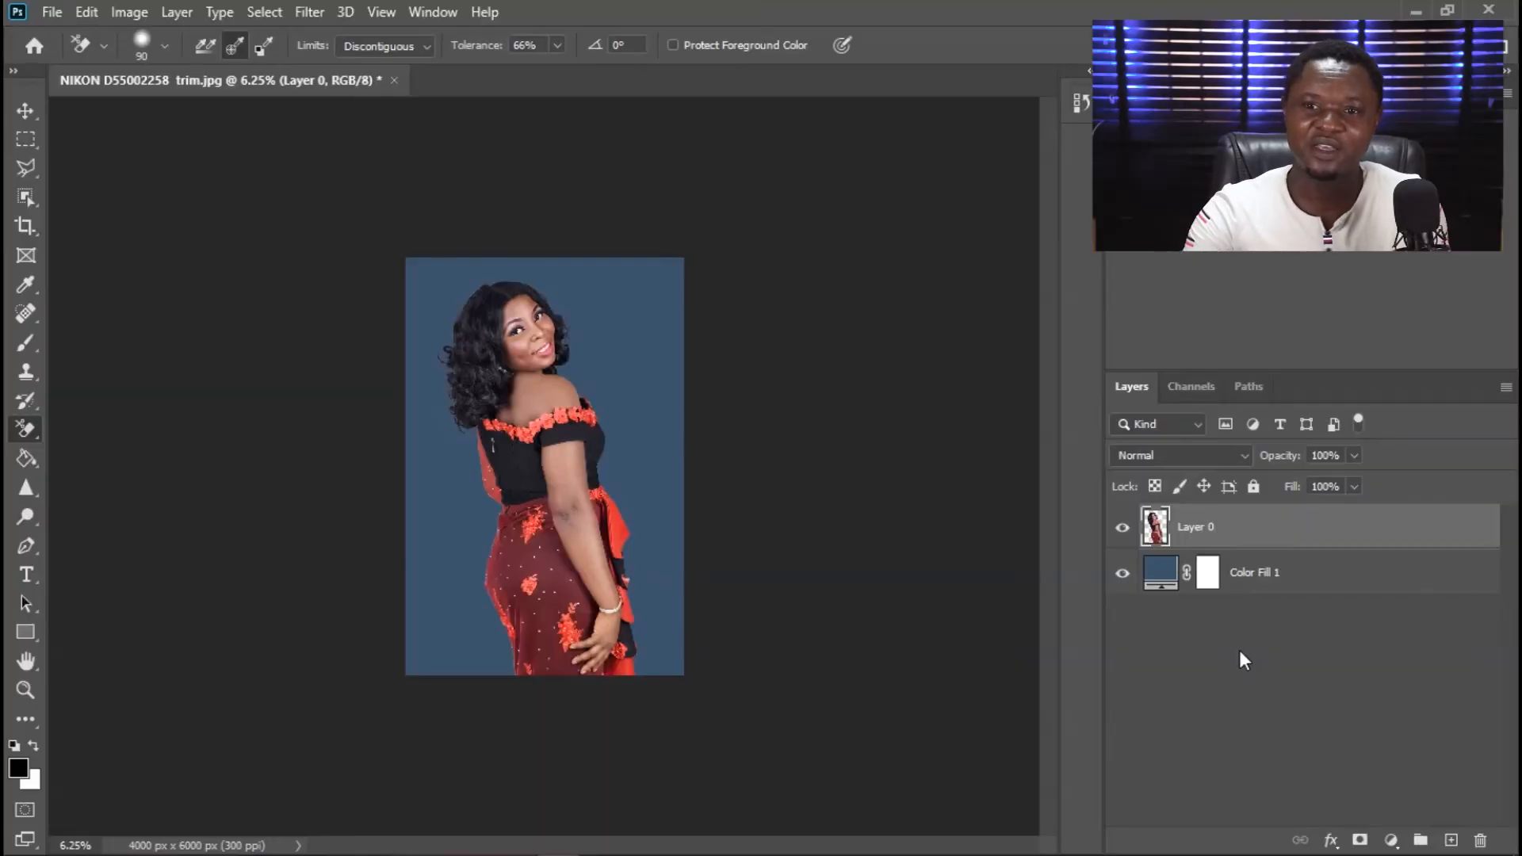
Try a brighter blue (3f6c9b) and an orange (f5af08) as the colour of the background fill layer.
{"action": "double_click", "coordinate": [1157, 574]}
{"action": "left_click_drag", "start_coordinate": [1203, 327], "coordinate": [1085, 251]}
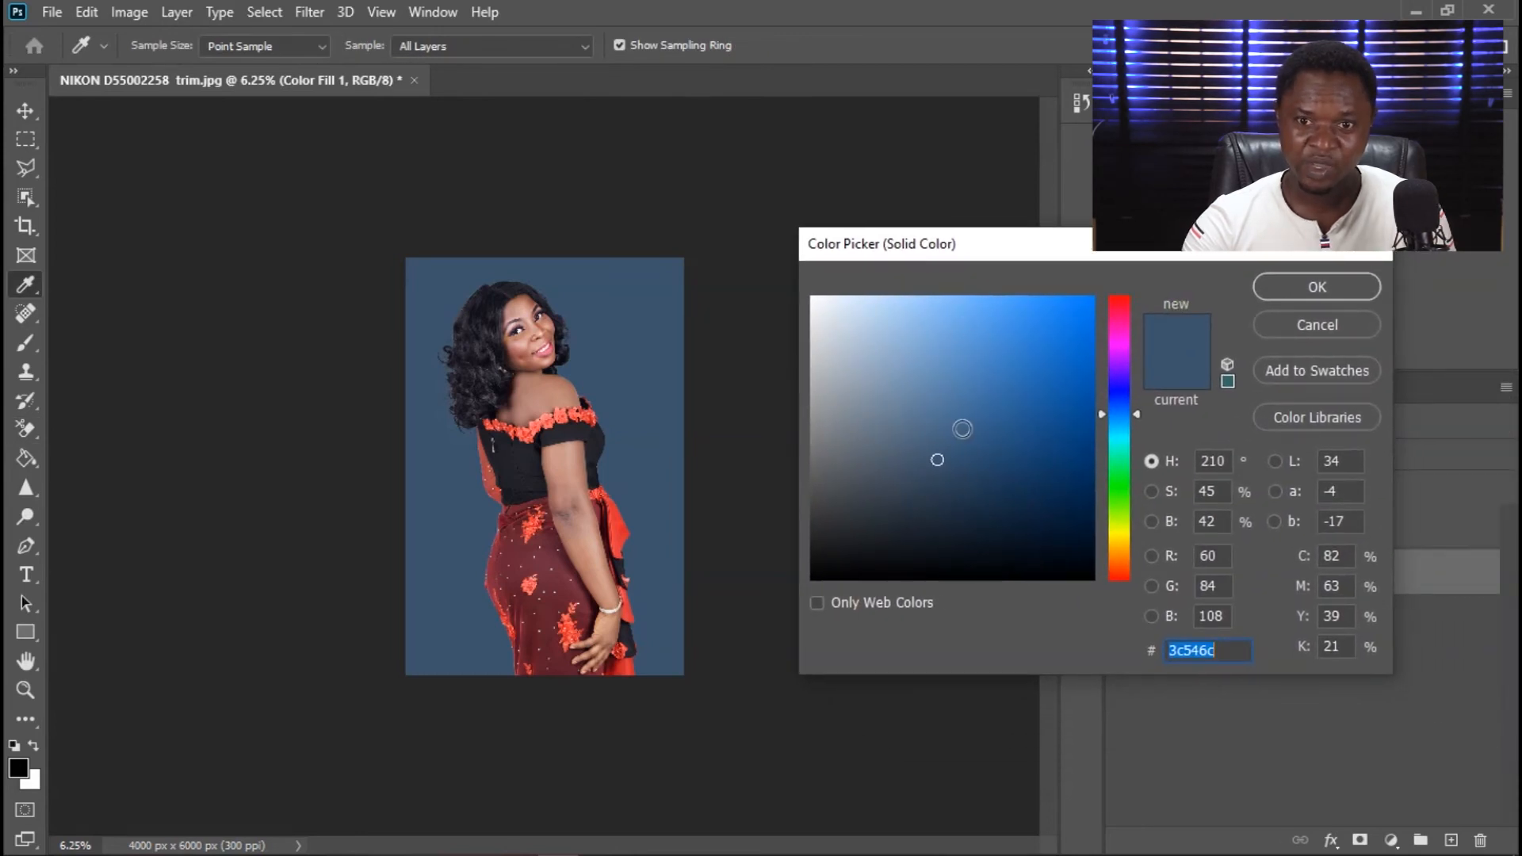
{"action": "mouse_move", "coordinate": [993, 446]}
{"action": "left_mouse_down"}
{"action": "mouse_move", "coordinate": [986, 474]}
{"action": "mouse_move", "coordinate": [975, 401]}
{"action": "mouse_move", "coordinate": [903, 384]}
{"action": "mouse_move", "coordinate": [914, 359]}
{"action": "mouse_move", "coordinate": [859, 346]}
{"action": "mouse_move", "coordinate": [1009, 340]}
{"action": "mouse_move", "coordinate": [1051, 384]}
{"action": "mouse_move", "coordinate": [976, 411]}
{"action": "mouse_move", "coordinate": [987, 441]}
{"action": "mouse_move", "coordinate": [1047, 429]}
{"action": "mouse_move", "coordinate": [1034, 463]}
{"action": "mouse_move", "coordinate": [980, 449]}
{"action": "mouse_move", "coordinate": [970, 409]}
{"action": "left_mouse_up"}
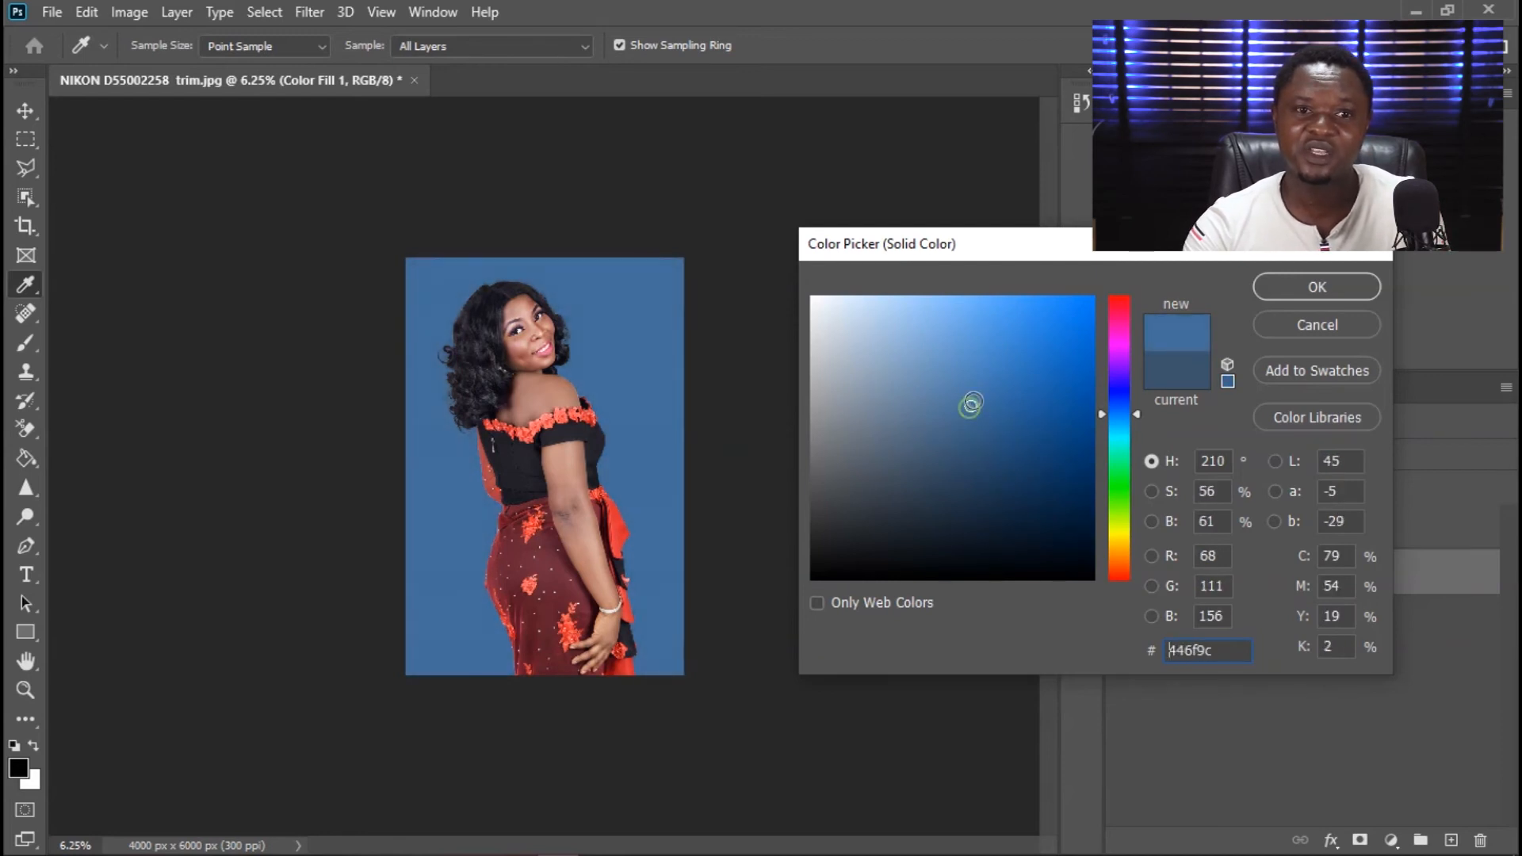
{"action": "left_click", "coordinate": [980, 407]}
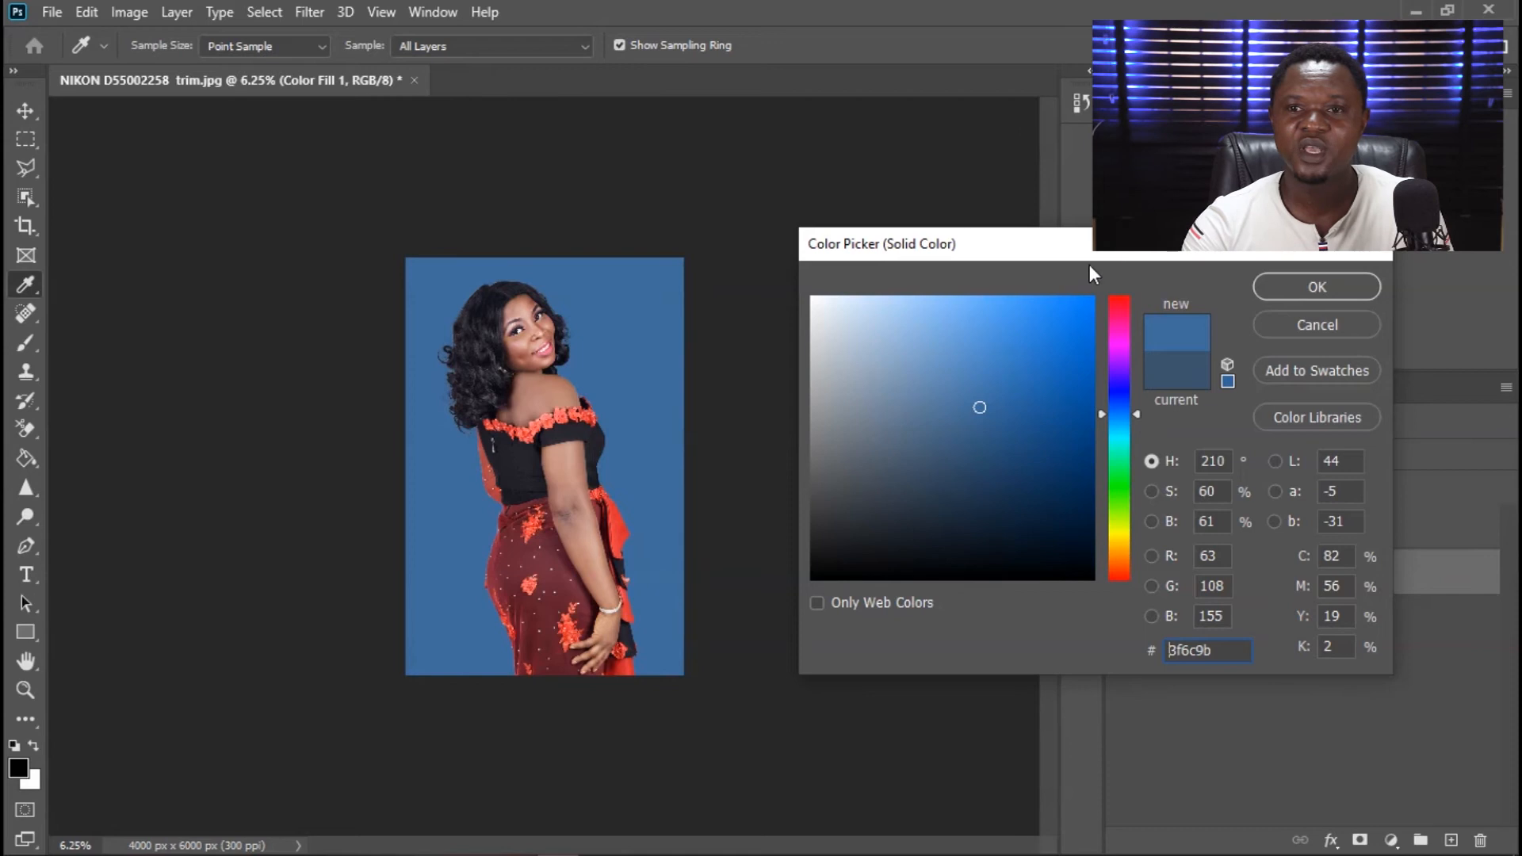
{"action": "left_click_drag", "start_coordinate": [1139, 410], "coordinate": [1145, 545]}
{"action": "left_click", "coordinate": [1020, 346]}
{"action": "mouse_move", "coordinate": [1020, 346]}
{"action": "left_mouse_down"}
{"action": "mouse_move", "coordinate": [1043, 370]}
{"action": "mouse_move", "coordinate": [1051, 323]}
{"action": "mouse_move", "coordinate": [1084, 307]}
{"action": "left_mouse_up"}
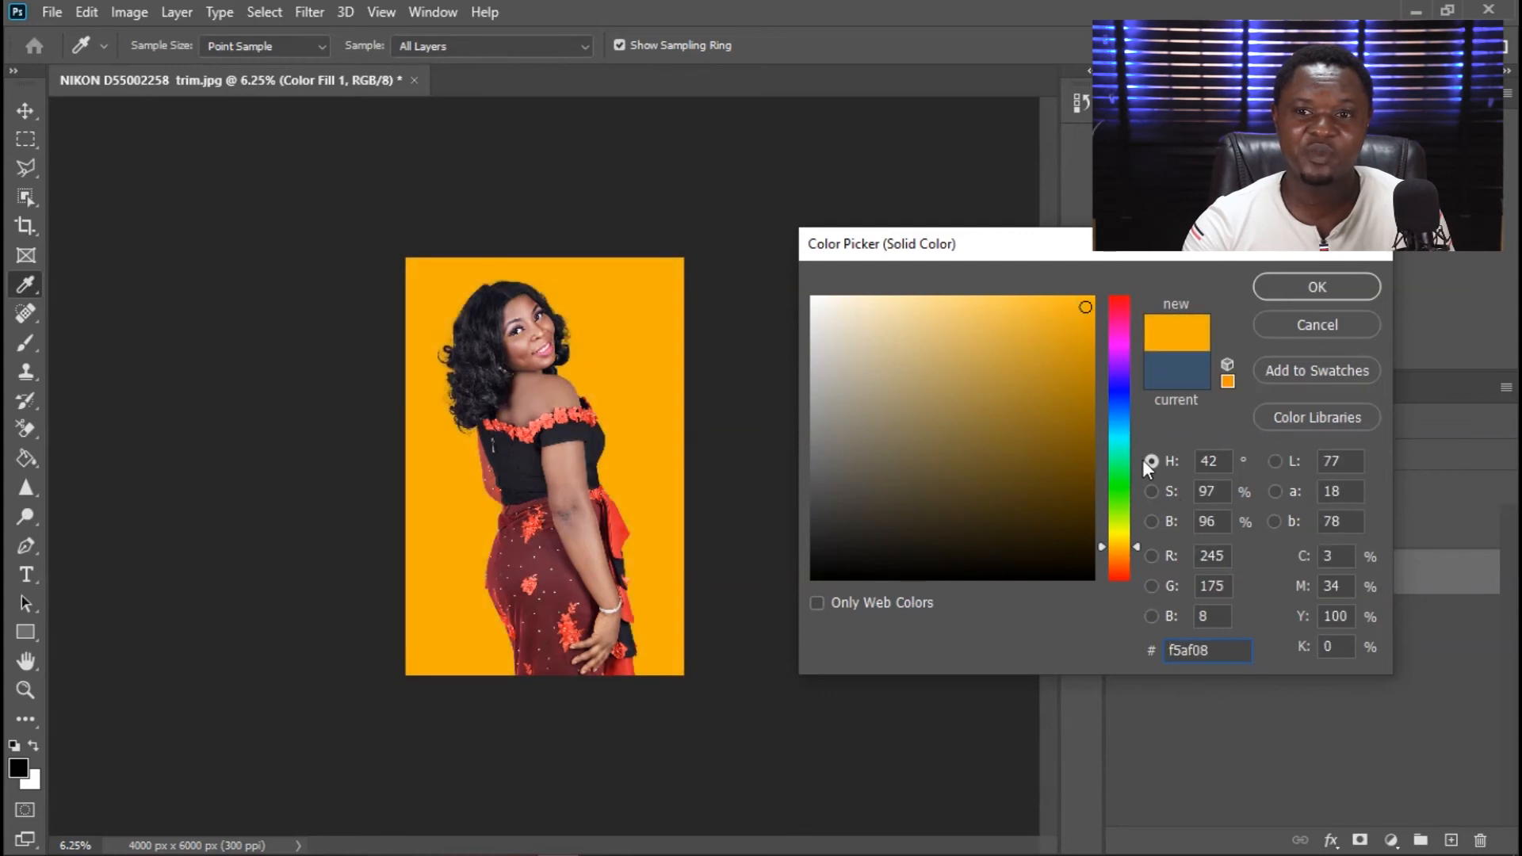
Preview greens including 3b682e behind the woman, and set the background fill layer's colour to dark blue 2e5068.
{"action": "left_click_drag", "start_coordinate": [1135, 545], "coordinate": [1140, 494]}
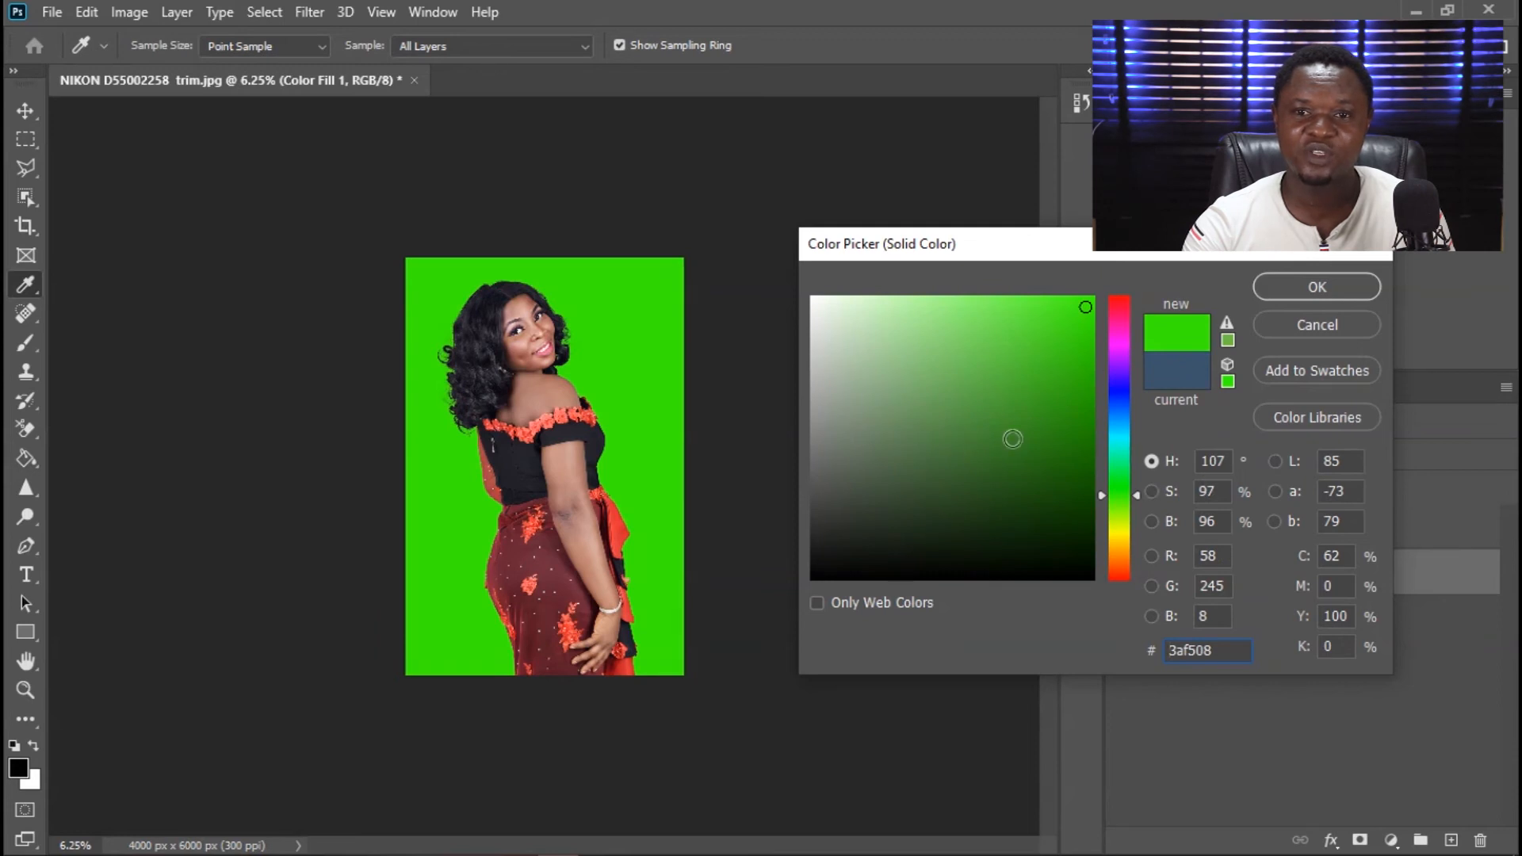
{"action": "mouse_move", "coordinate": [948, 473]}
{"action": "left_mouse_down"}
{"action": "mouse_move", "coordinate": [962, 431]}
{"action": "mouse_move", "coordinate": [966, 462]}
{"action": "left_mouse_up"}
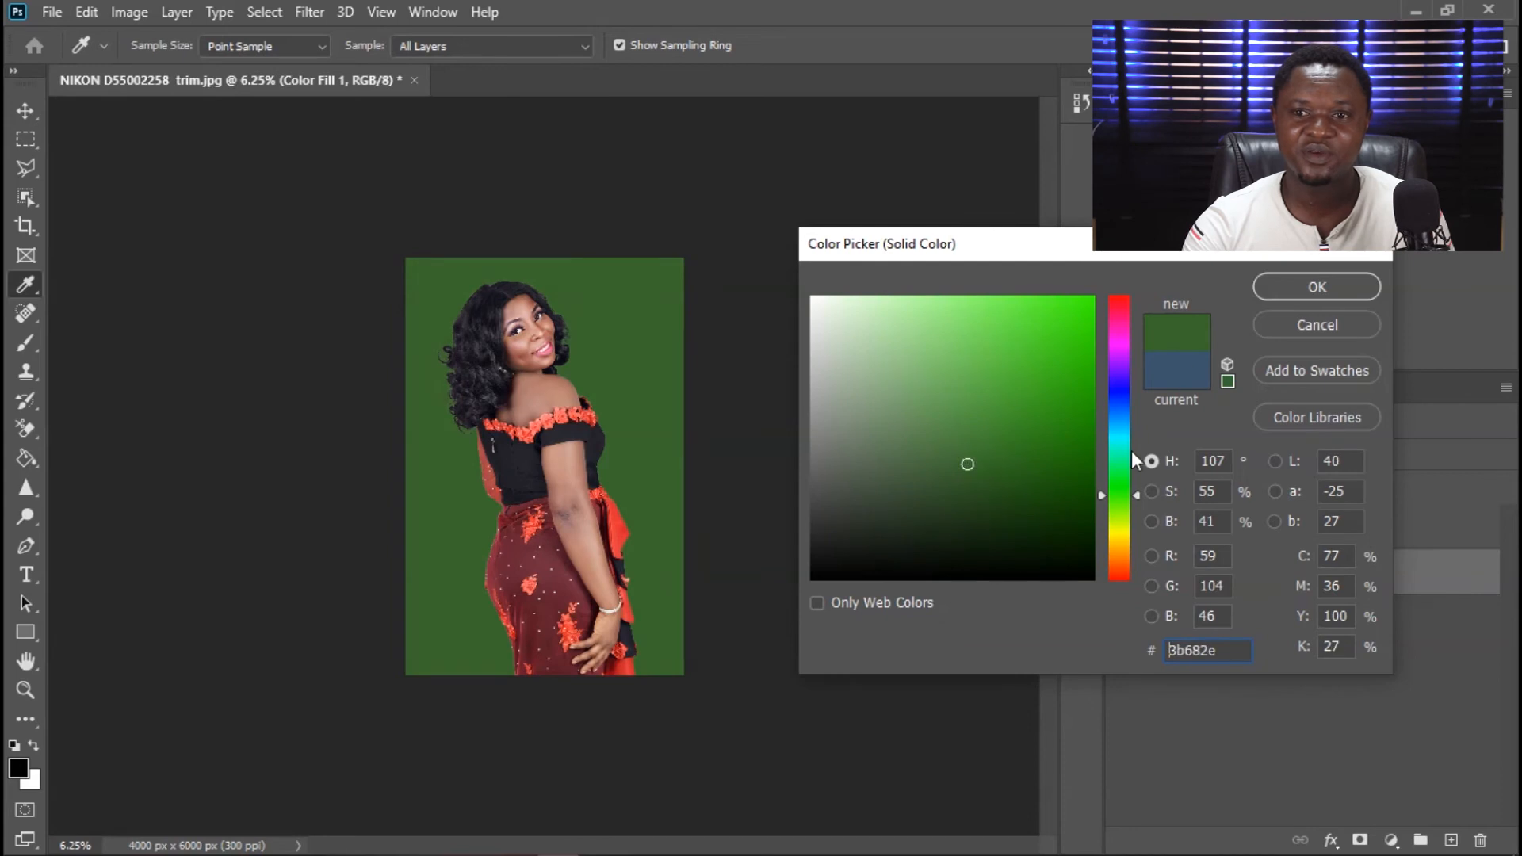
{"action": "left_click_drag", "start_coordinate": [1134, 493], "coordinate": [1139, 417]}
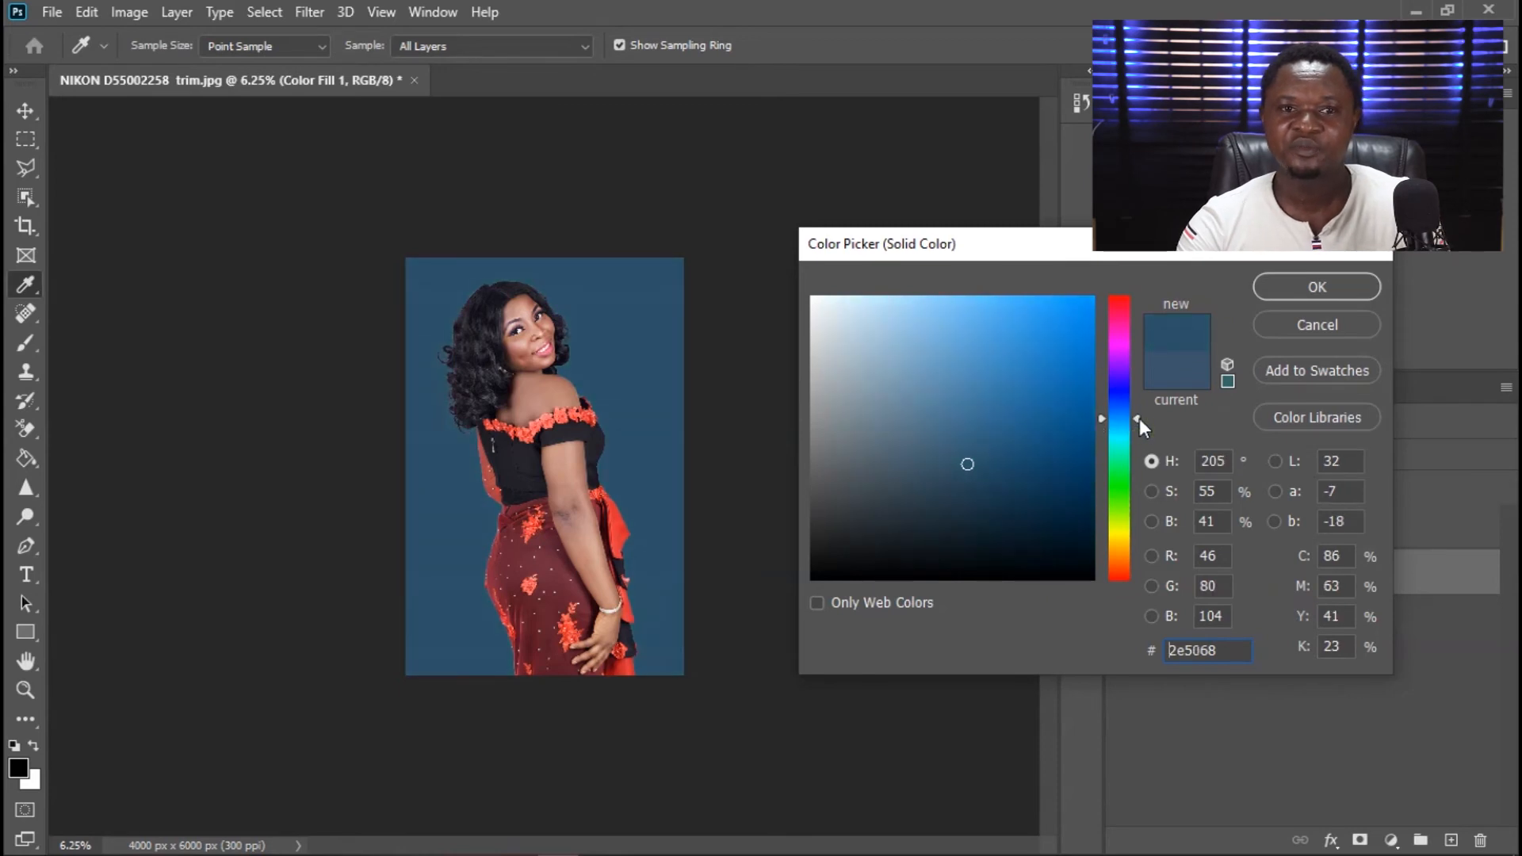
{"action": "left_click", "coordinate": [1318, 287]}
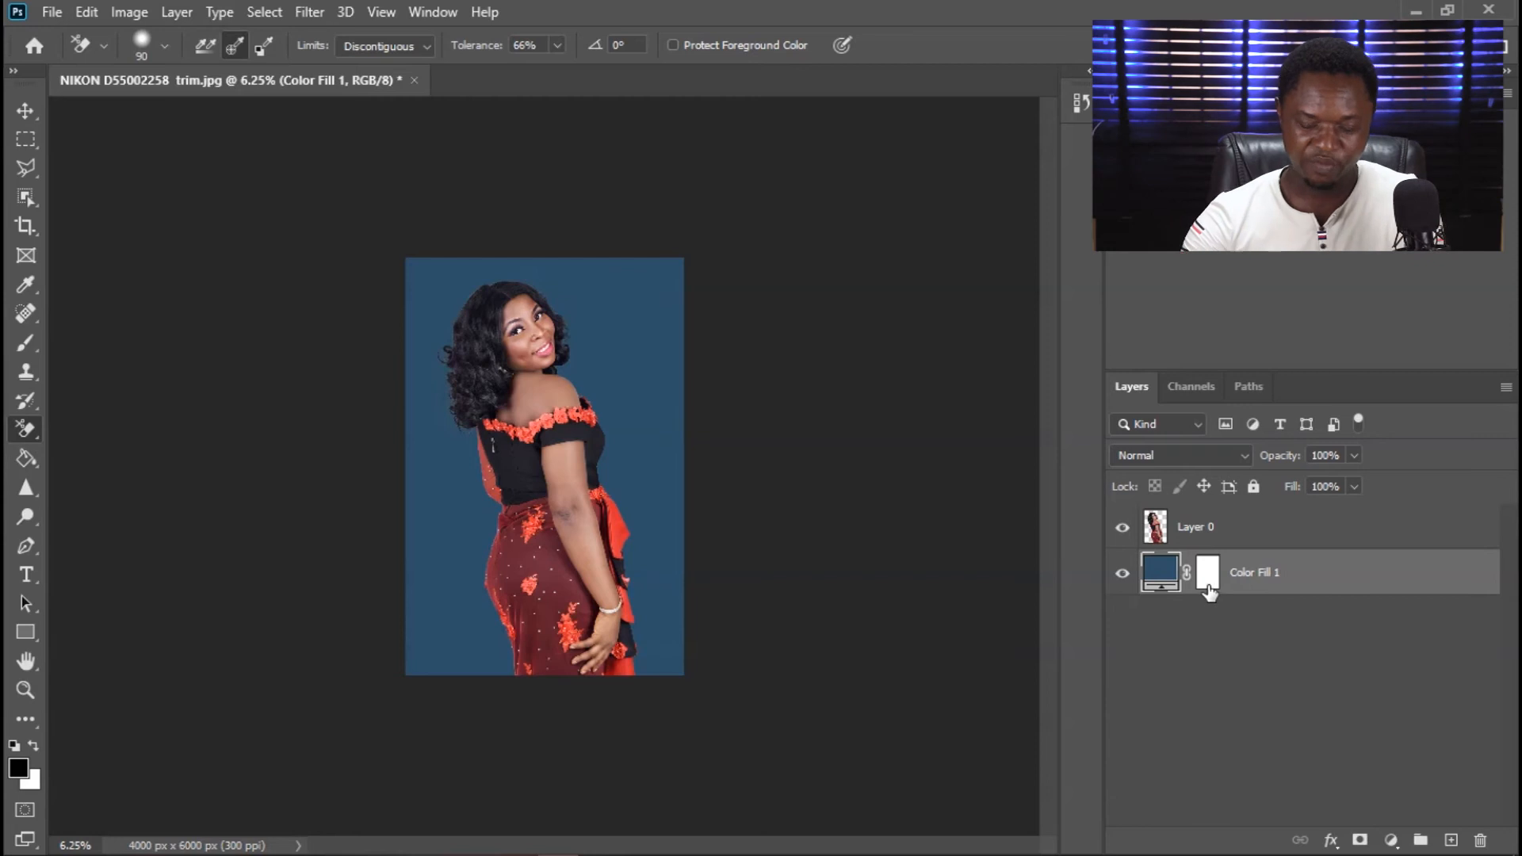
{"action": "key", "text": "ctrl+plus"}
{"action": "key", "text": "ctrl+plus"}
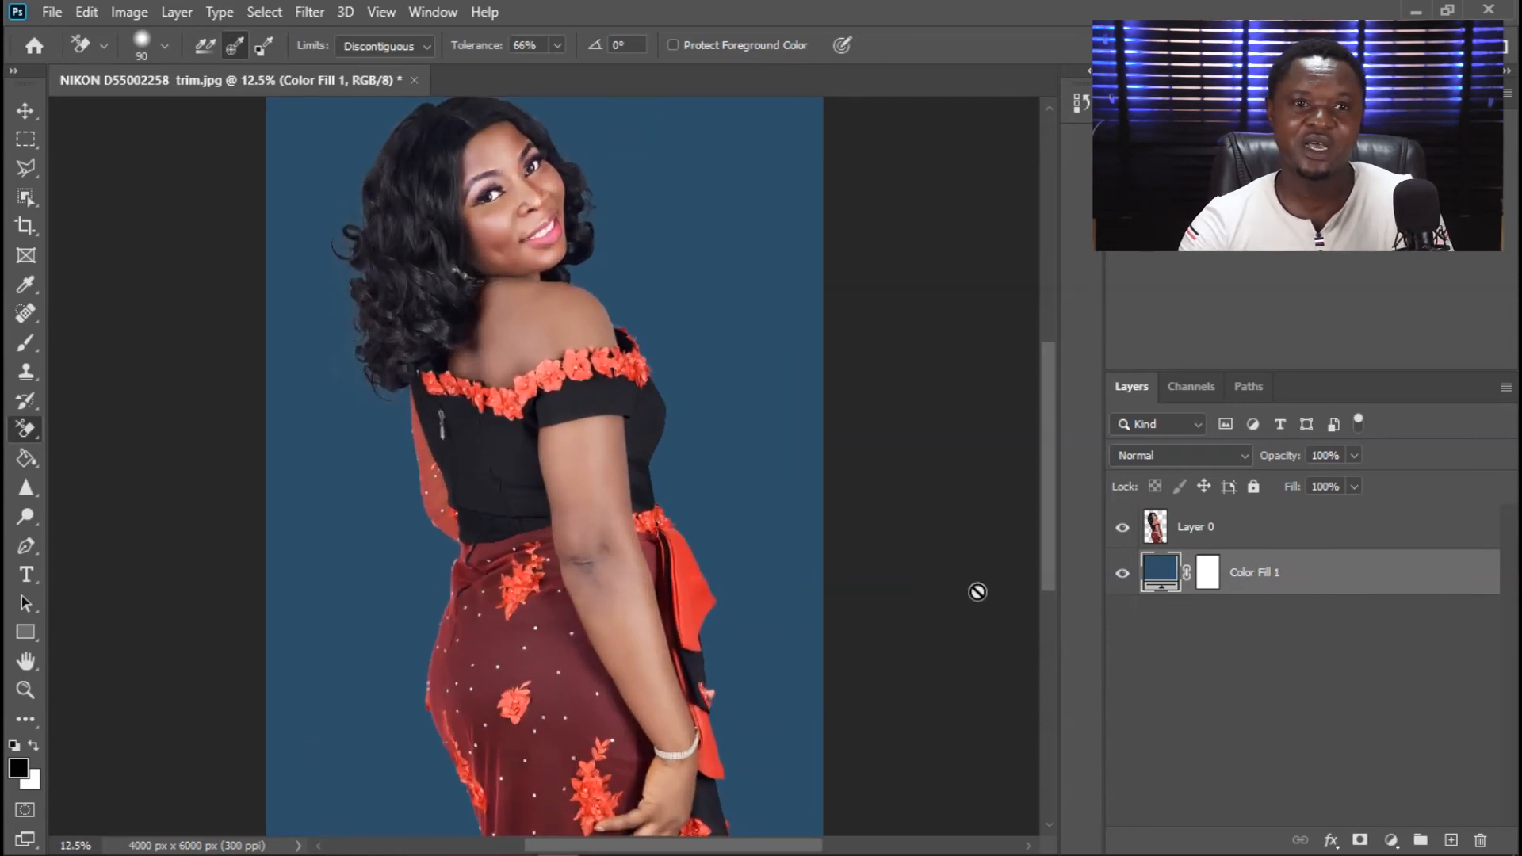
{"action": "key", "text": "ctrl+minus"}
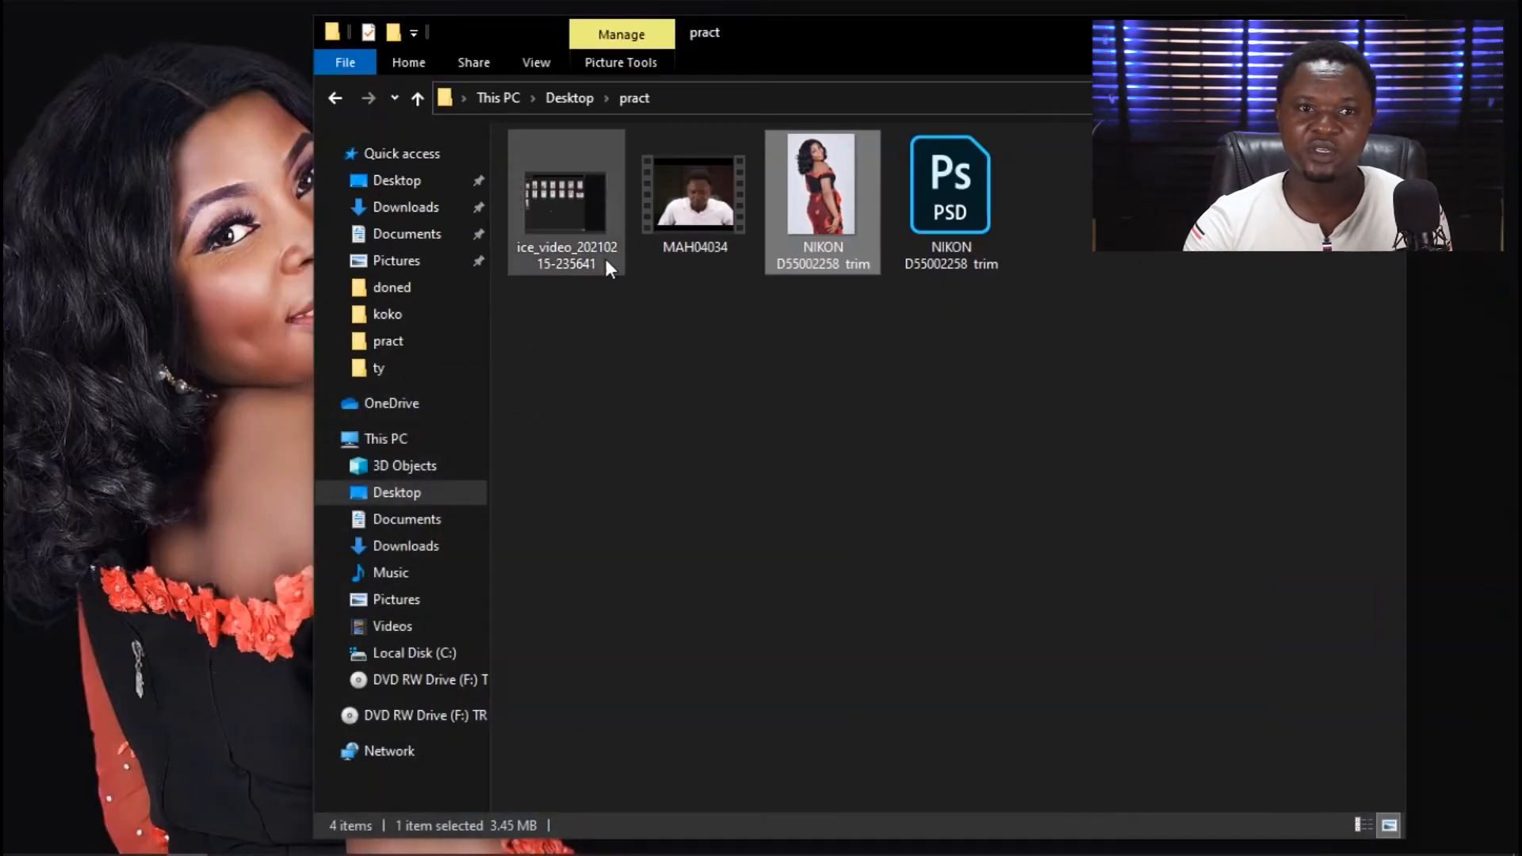
Switch to File Explorer and open the HACK PICTURES folder inside Desktop > working thing 5 > Backgrounds.
{"action": "left_click", "coordinate": [391, 189]}
{"action": "left_click", "coordinate": [731, 358]}
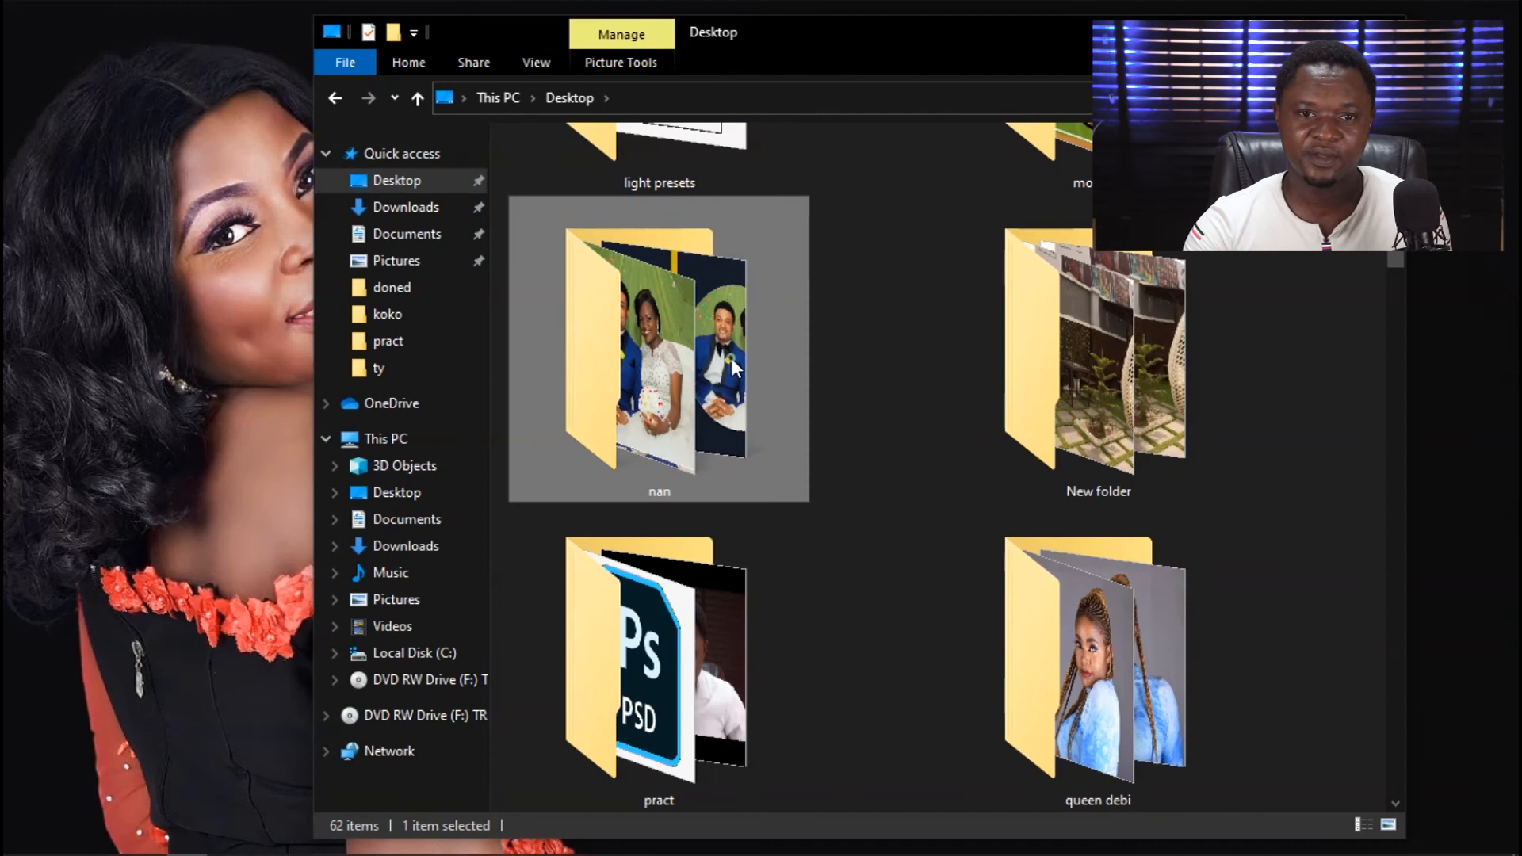
{"action": "scroll", "coordinate": [991, 479], "scroll_direction": "down", "scroll_amount": 10}
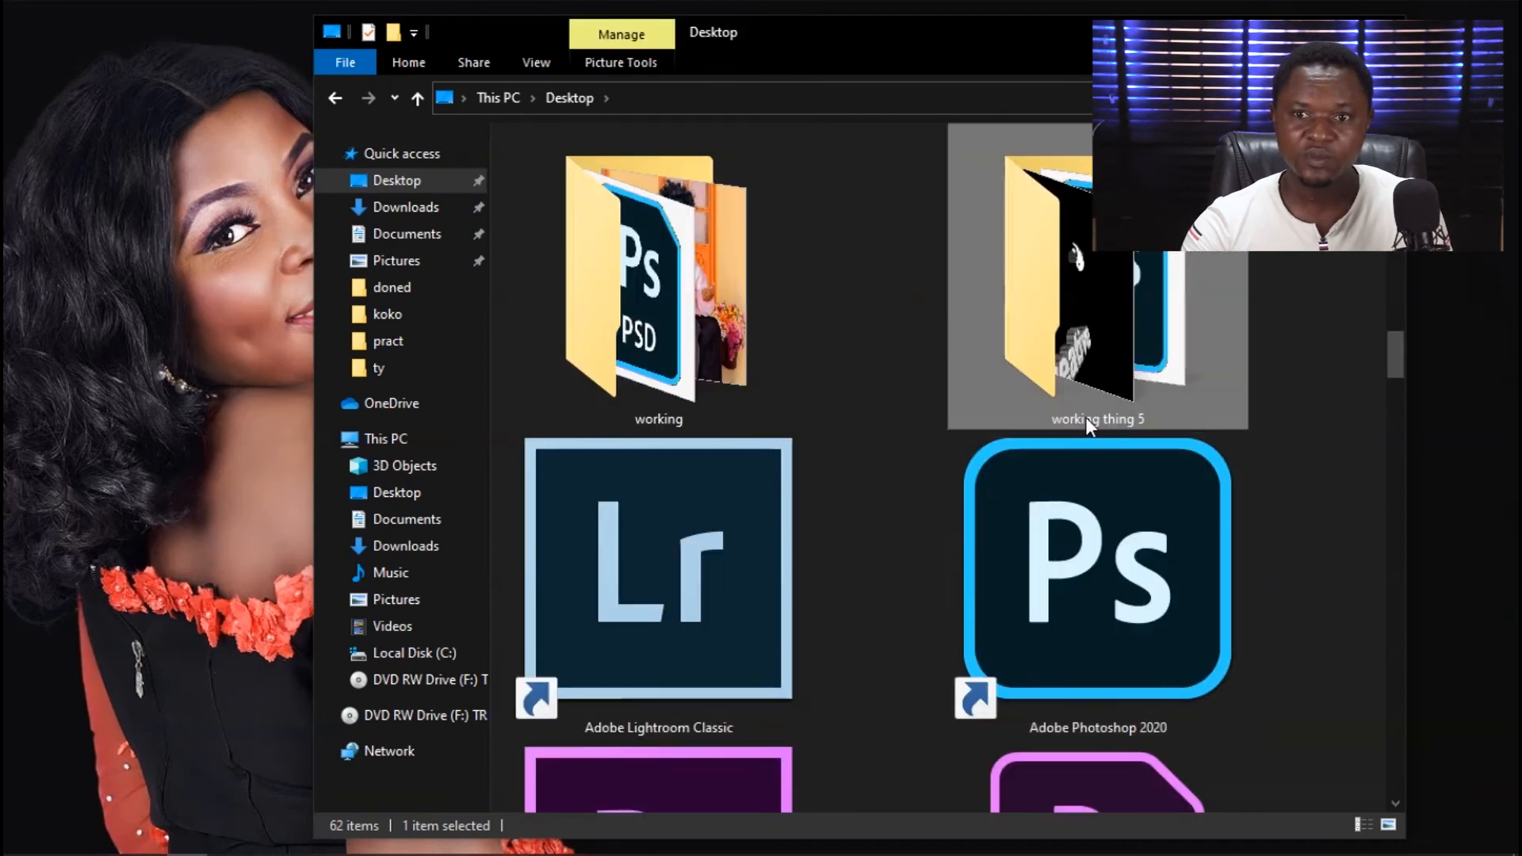
{"action": "double_click", "coordinate": [1086, 417]}
{"action": "double_click", "coordinate": [688, 190]}
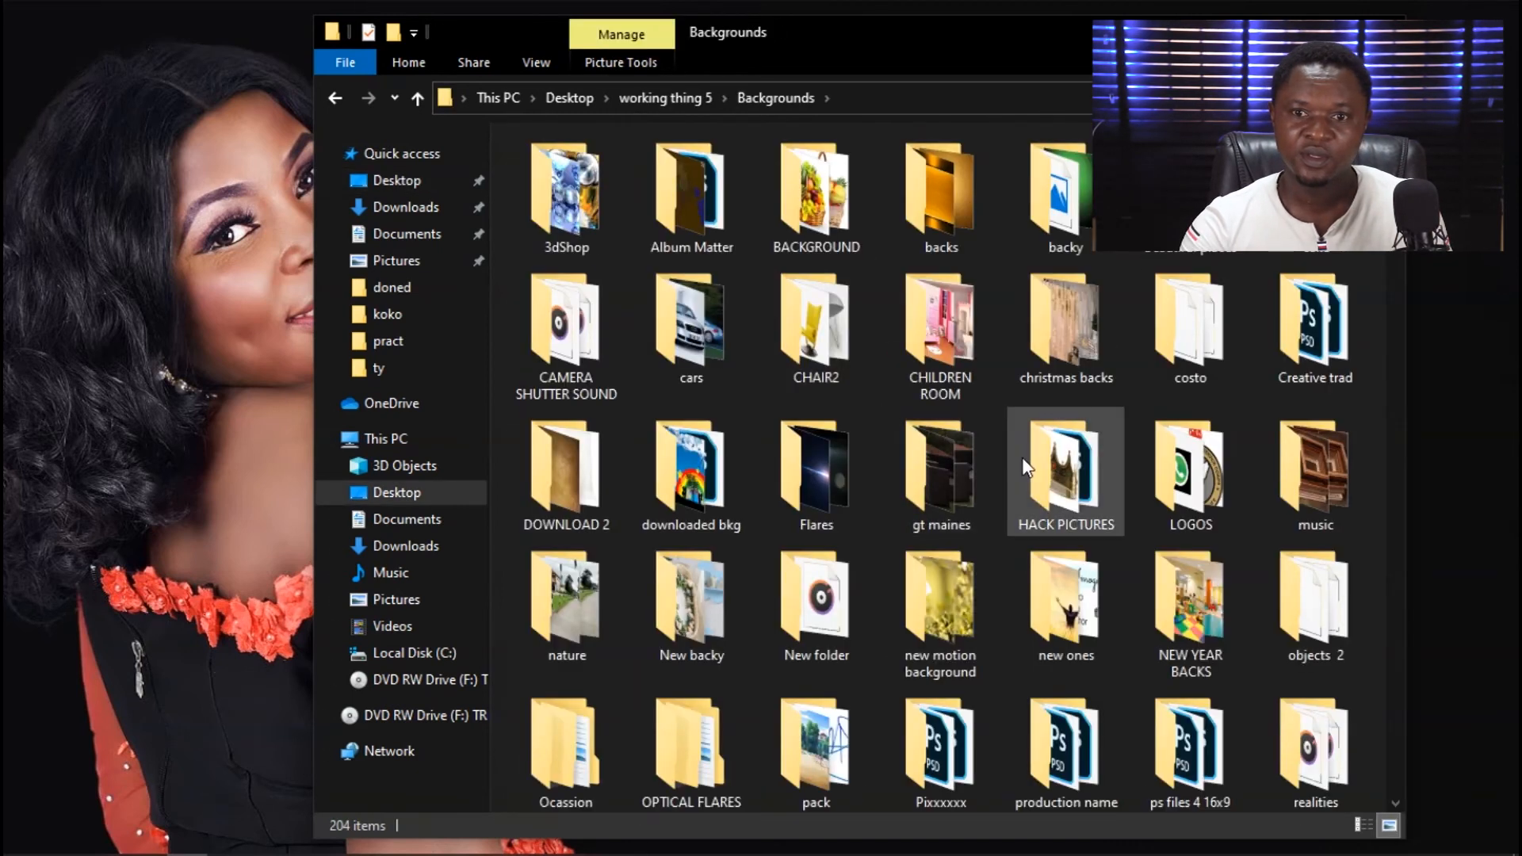
{"action": "left_click", "coordinate": [942, 452]}
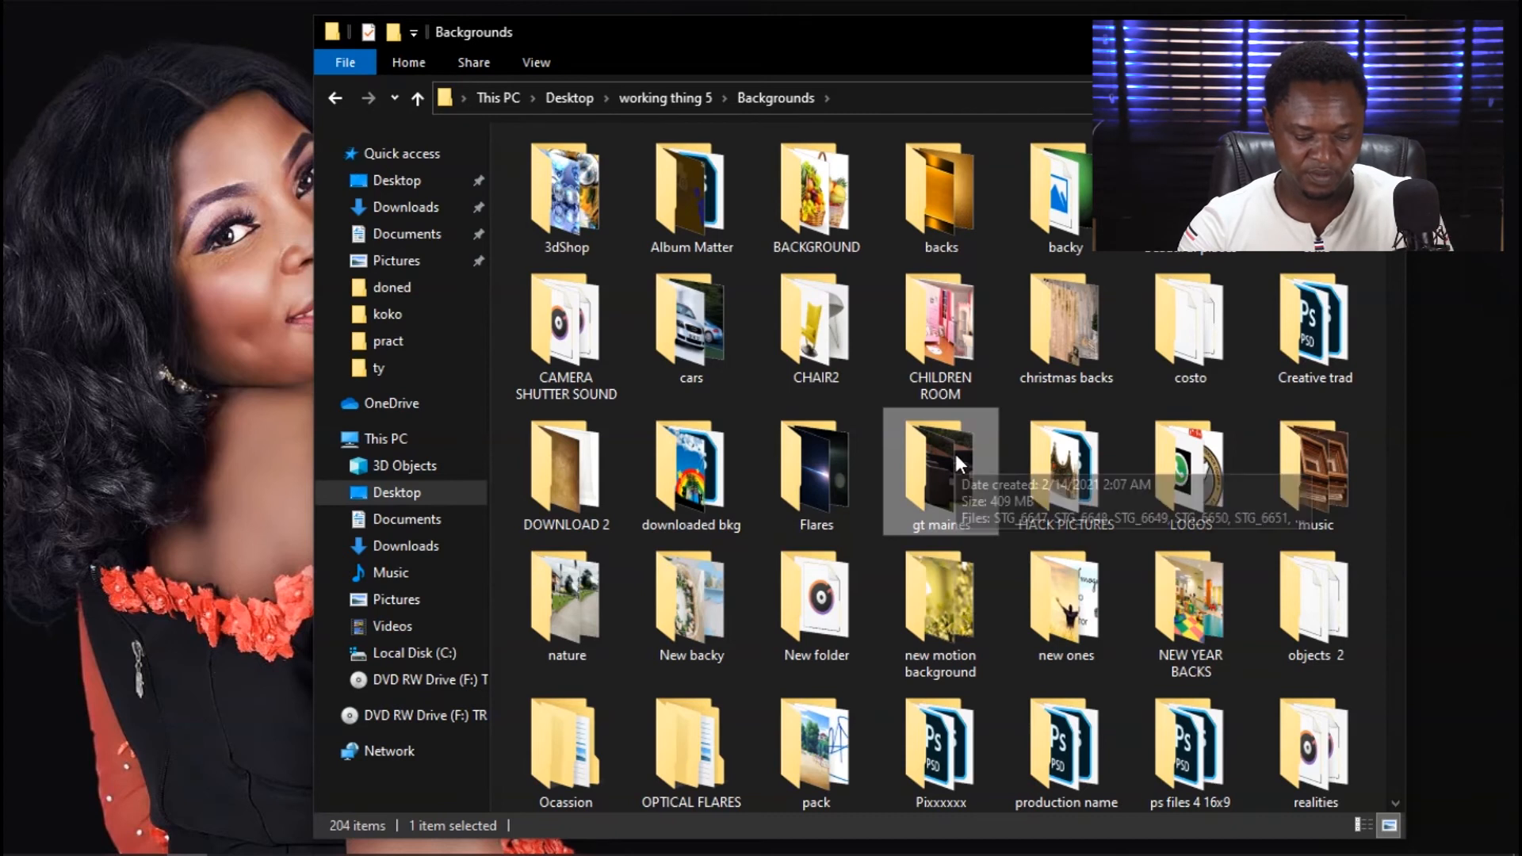
{"action": "left_click", "coordinate": [1058, 460]}
{"action": "double_click", "coordinate": [1080, 497]}
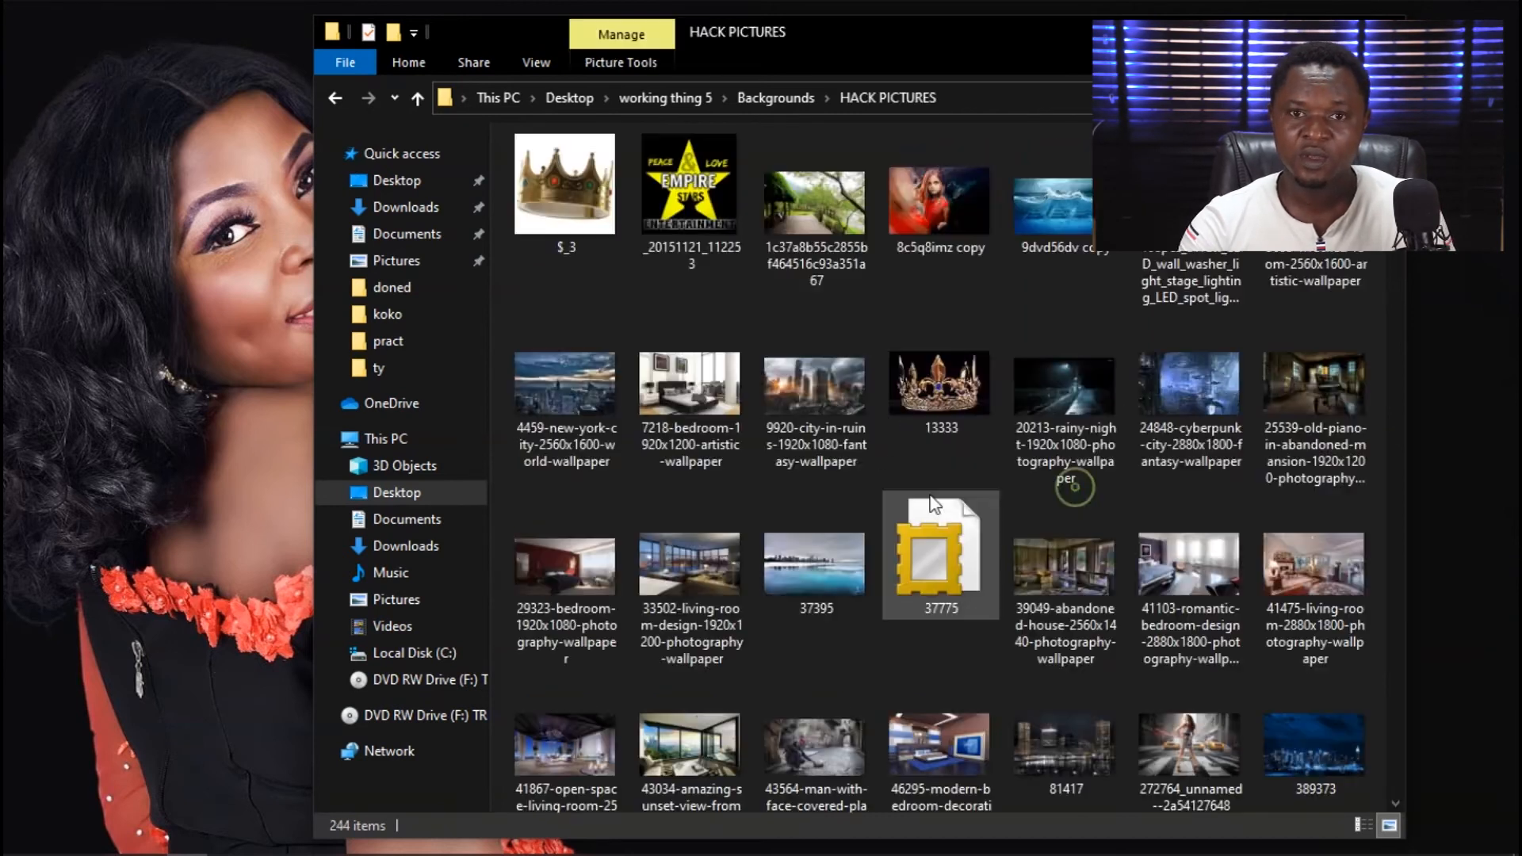
Find the living-room picture interer-komnata-kvartira-1027 and open it in Photoshop as a separate document.
{"action": "scroll", "coordinate": [1043, 468], "scroll_direction": "down", "scroll_amount": 8}
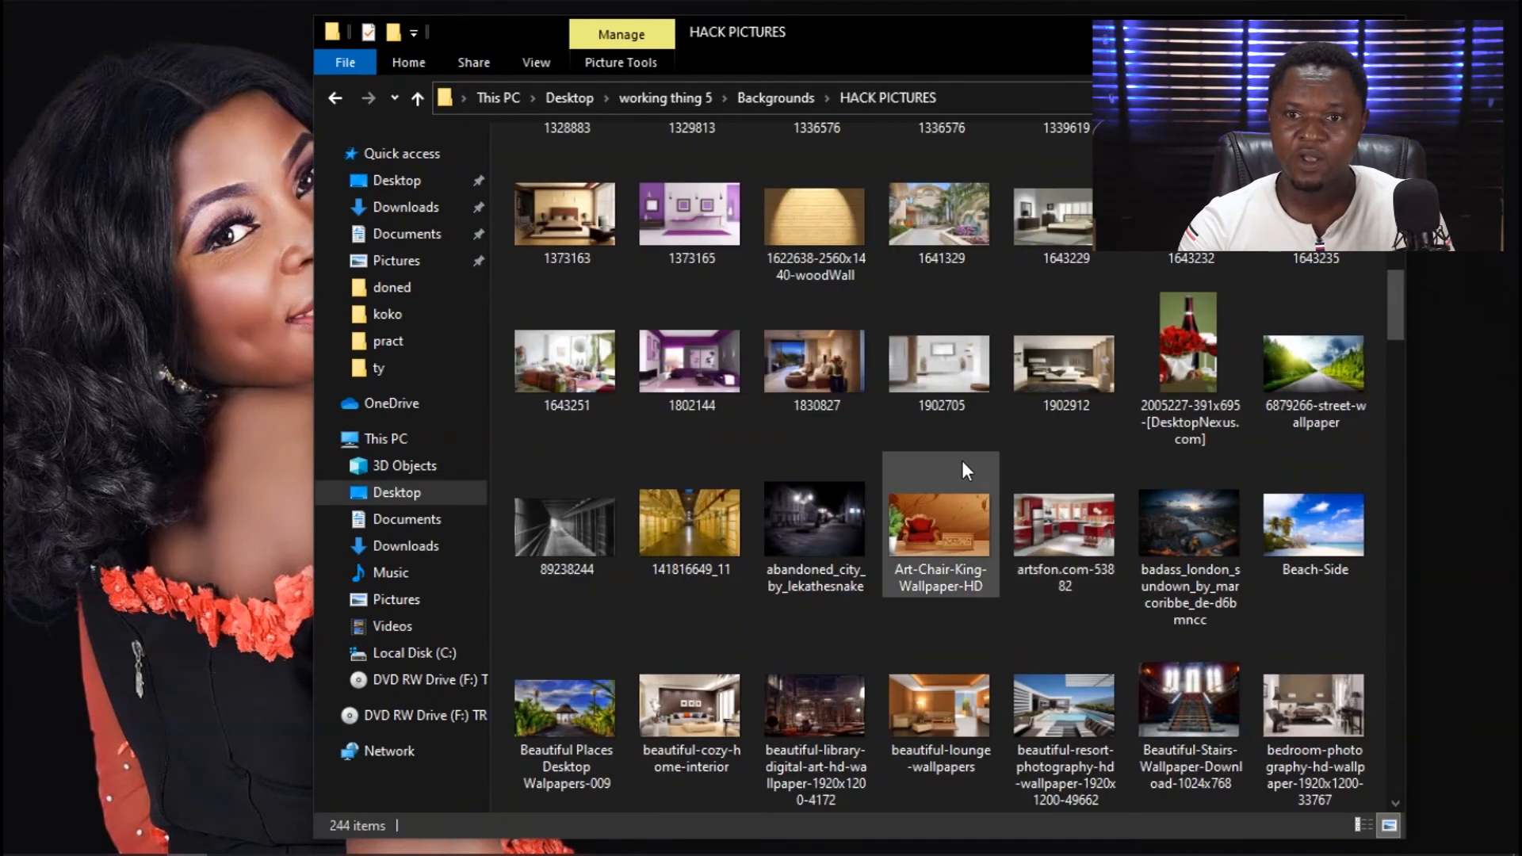
{"action": "scroll", "coordinate": [1049, 499], "scroll_direction": "down", "scroll_amount": 7}
{"action": "scroll", "coordinate": [1049, 495], "scroll_direction": "down", "scroll_amount": 9}
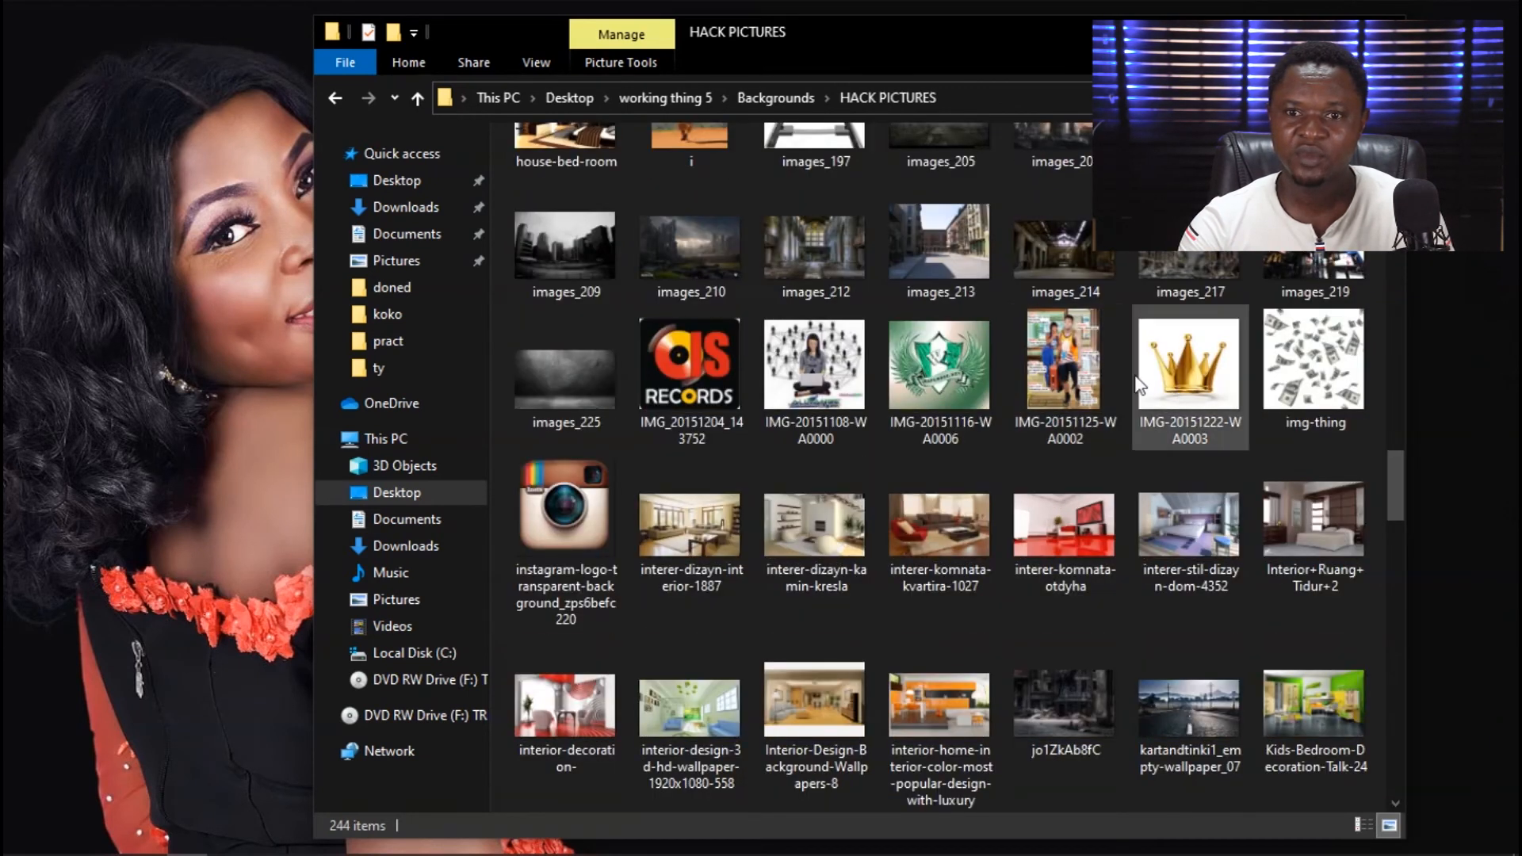
{"action": "left_click", "coordinate": [958, 540]}
{"action": "left_click_drag", "start_coordinate": [946, 520], "coordinate": [928, 6]}
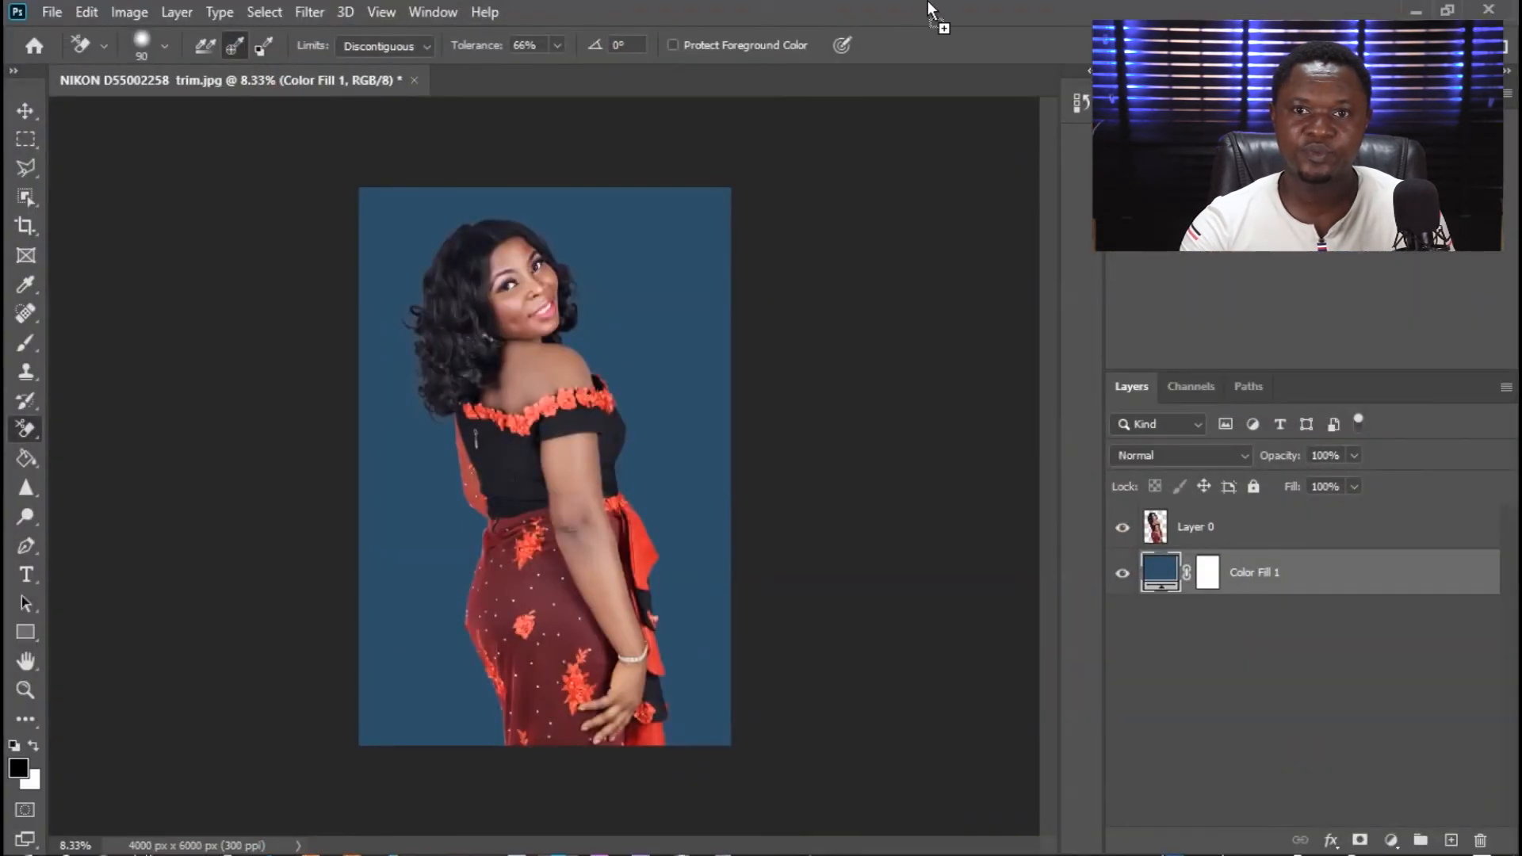
Select a rectangular area around the curtained window and plant above the sofa, and copy it to a new layer.
{"action": "left_click", "coordinate": [25, 141]}
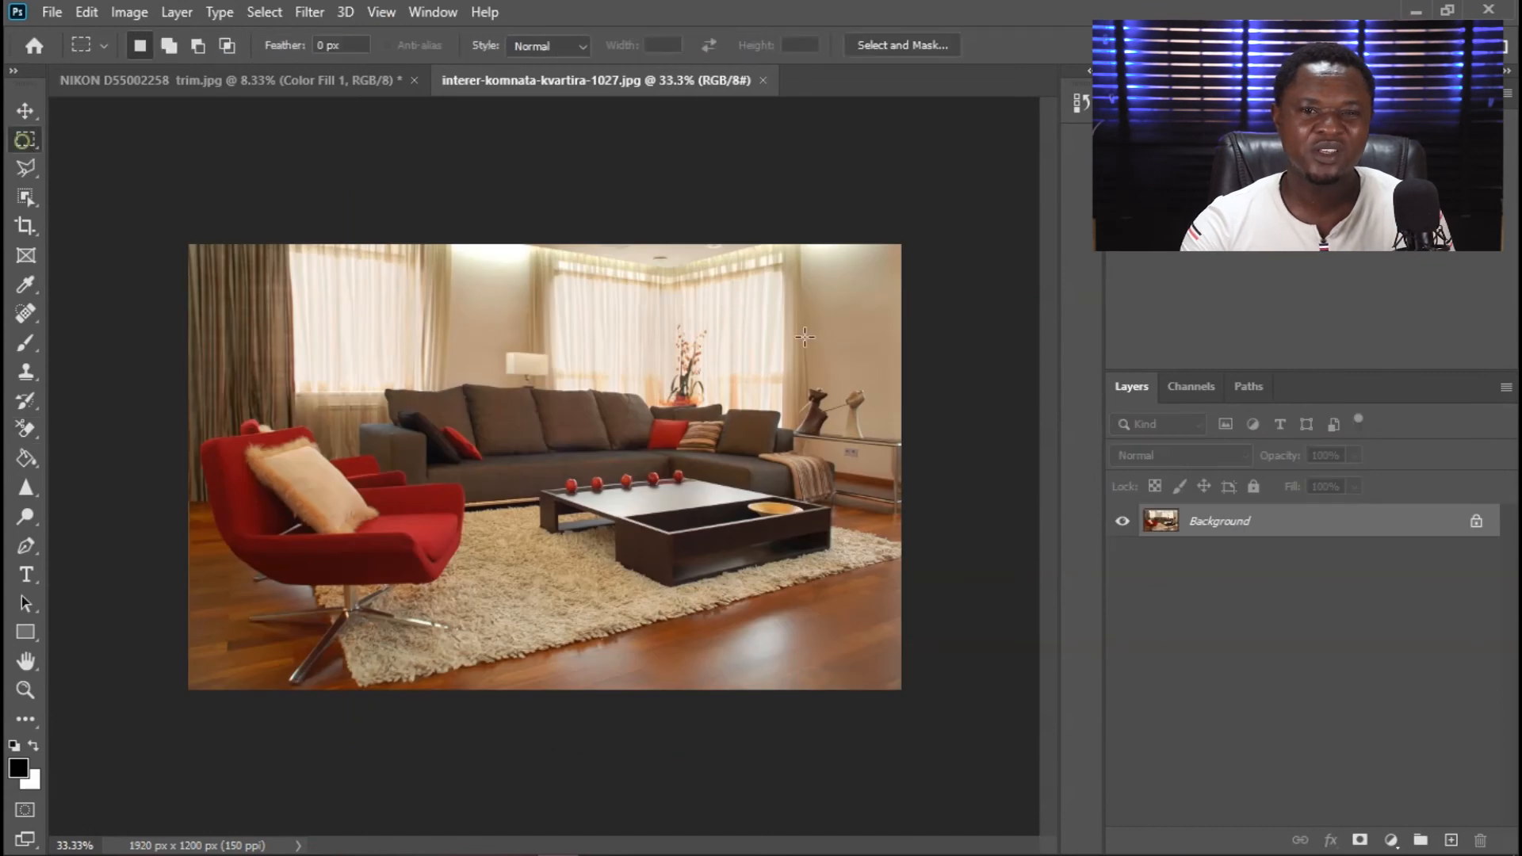
{"action": "left_click_drag", "start_coordinate": [641, 288], "coordinate": [740, 416]}
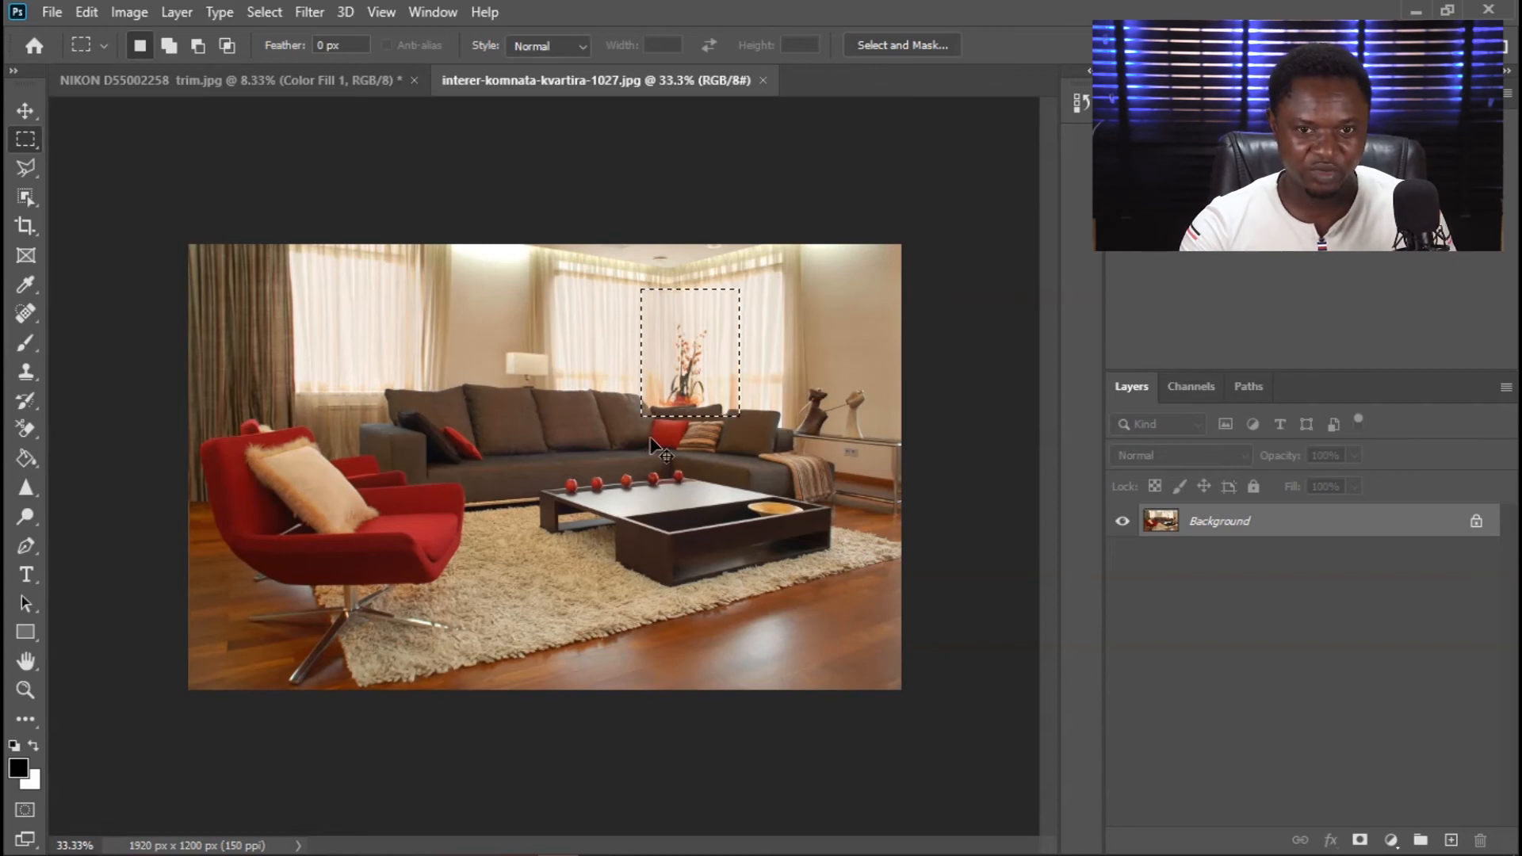
{"action": "key", "text": "ctrl+j"}
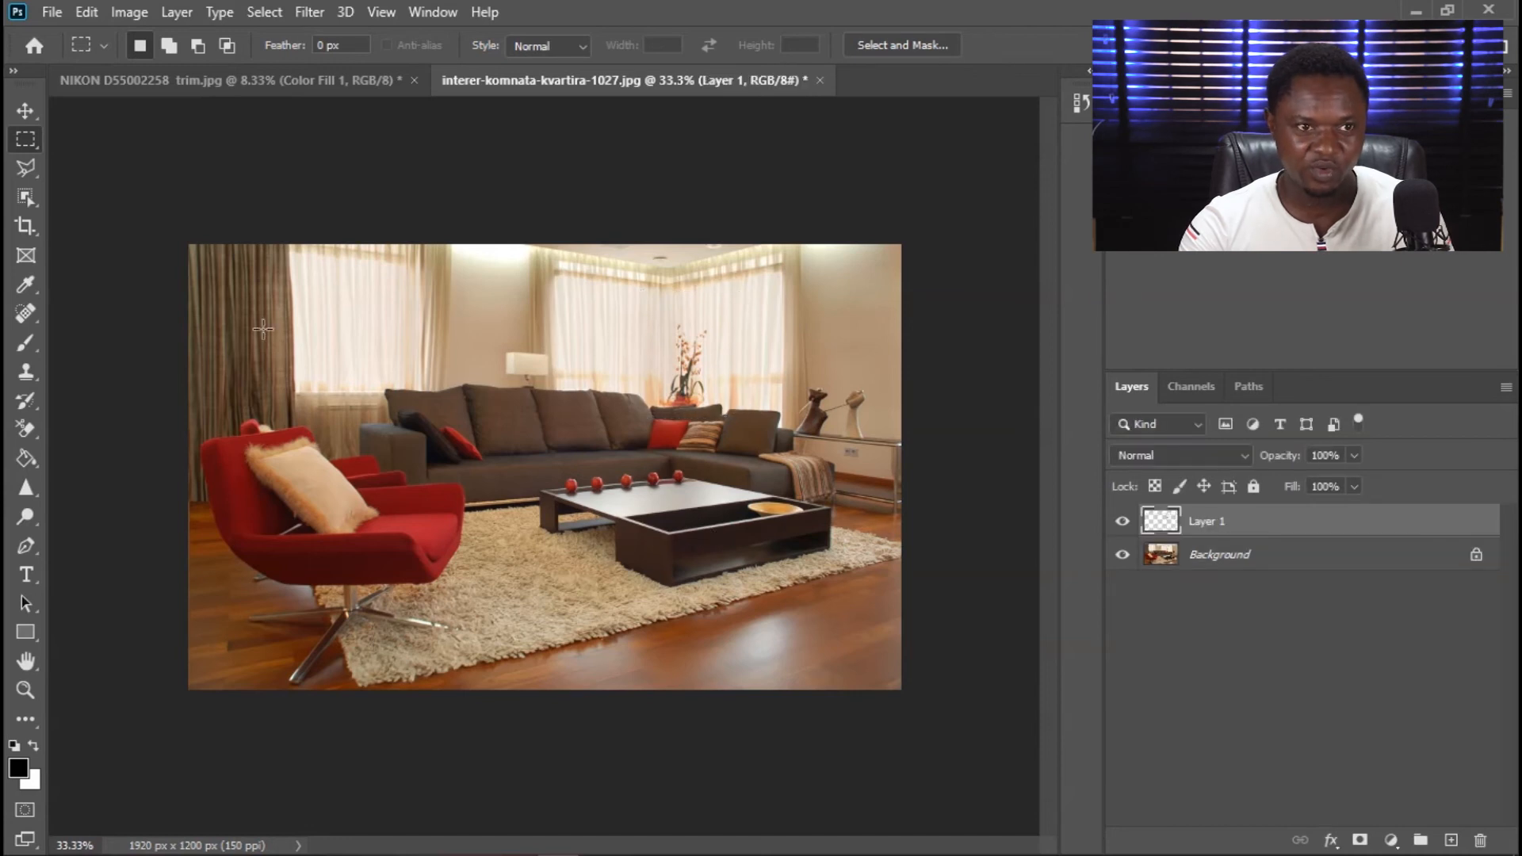
Bring the copied curtain layer into the portrait document and enlarge it to cover the canvas behind the woman.
{"action": "left_click", "coordinate": [14, 106]}
{"action": "left_click_drag", "start_coordinate": [626, 323], "coordinate": [785, 172]}
{"action": "left_click_drag", "start_coordinate": [531, 500], "coordinate": [284, 757]}
{"action": "key", "text": "Return"}
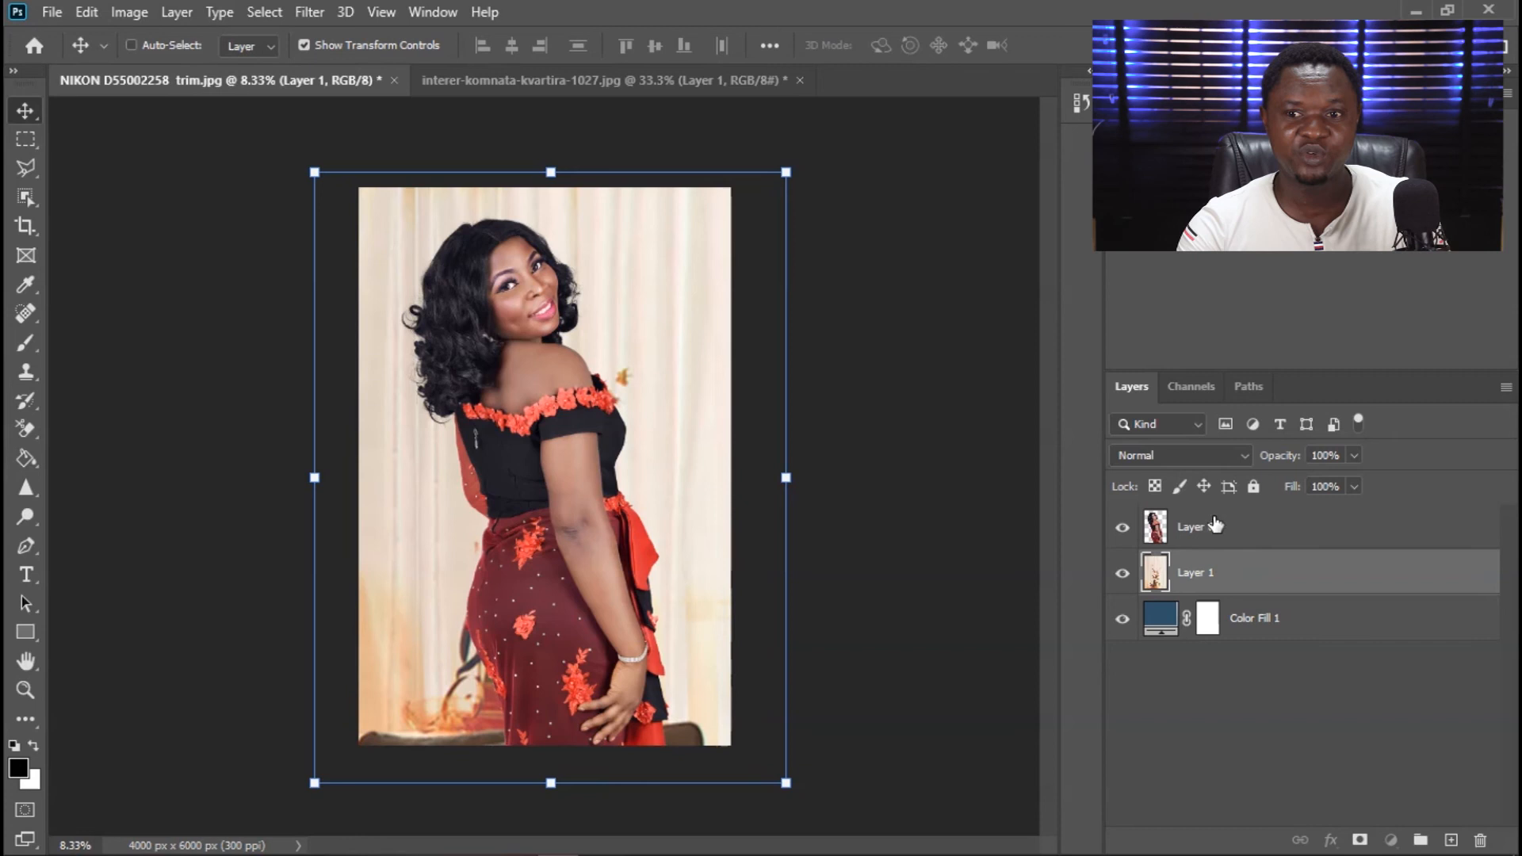
{"action": "mouse_move", "coordinate": [1196, 571]}
{"action": "left_mouse_down"}
{"action": "mouse_move", "coordinate": [1195, 519]}
{"action": "mouse_move", "coordinate": [1203, 591]}
{"action": "left_mouse_up"}
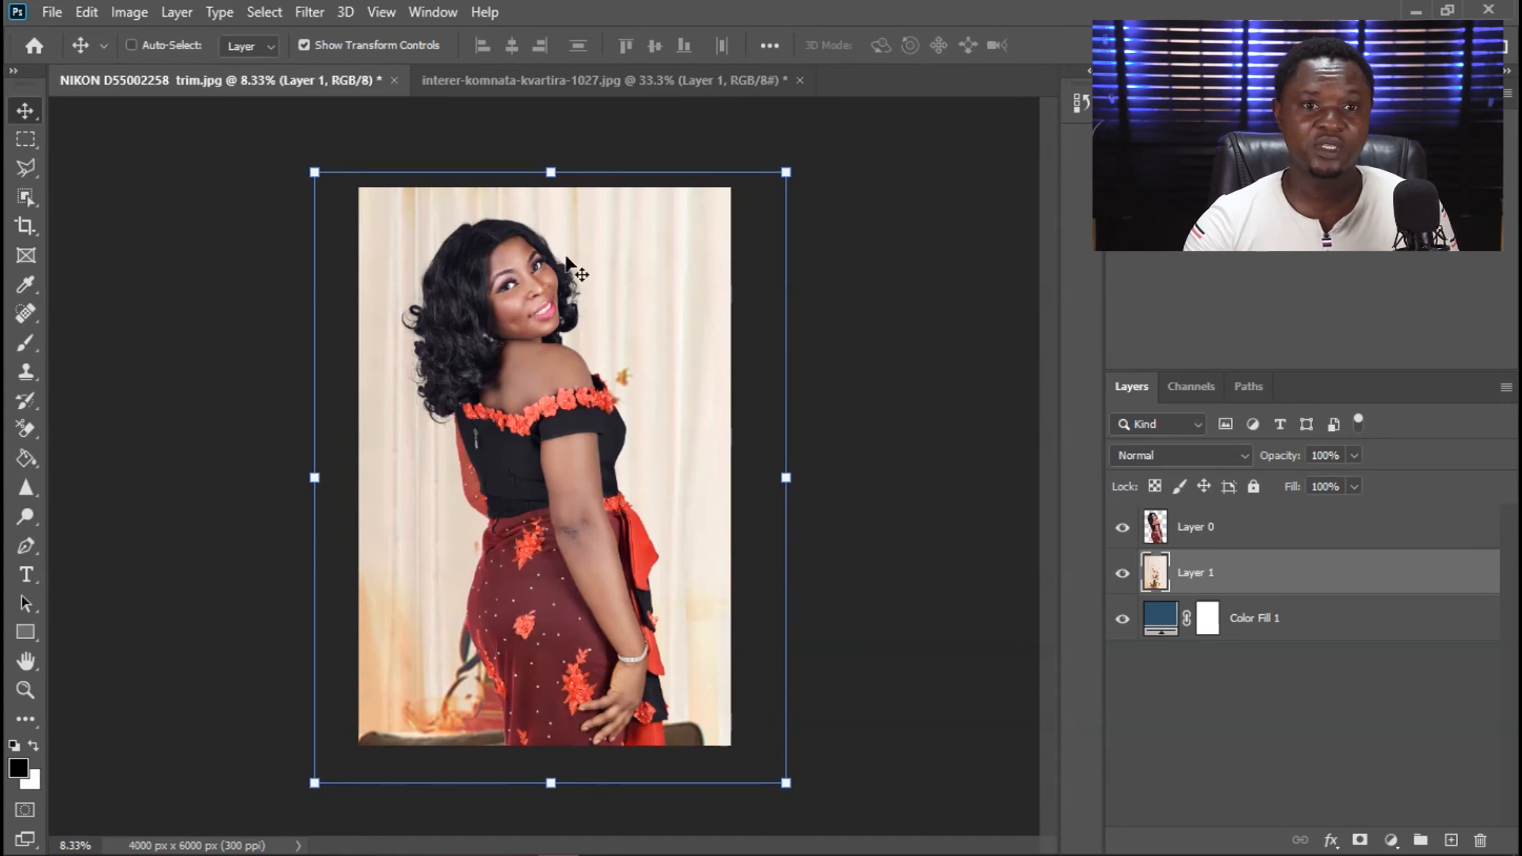
Apply a Gaussian Blur with a radius of 12.5 pixels to the curtain background layer.
{"action": "left_click", "coordinate": [310, 13]}
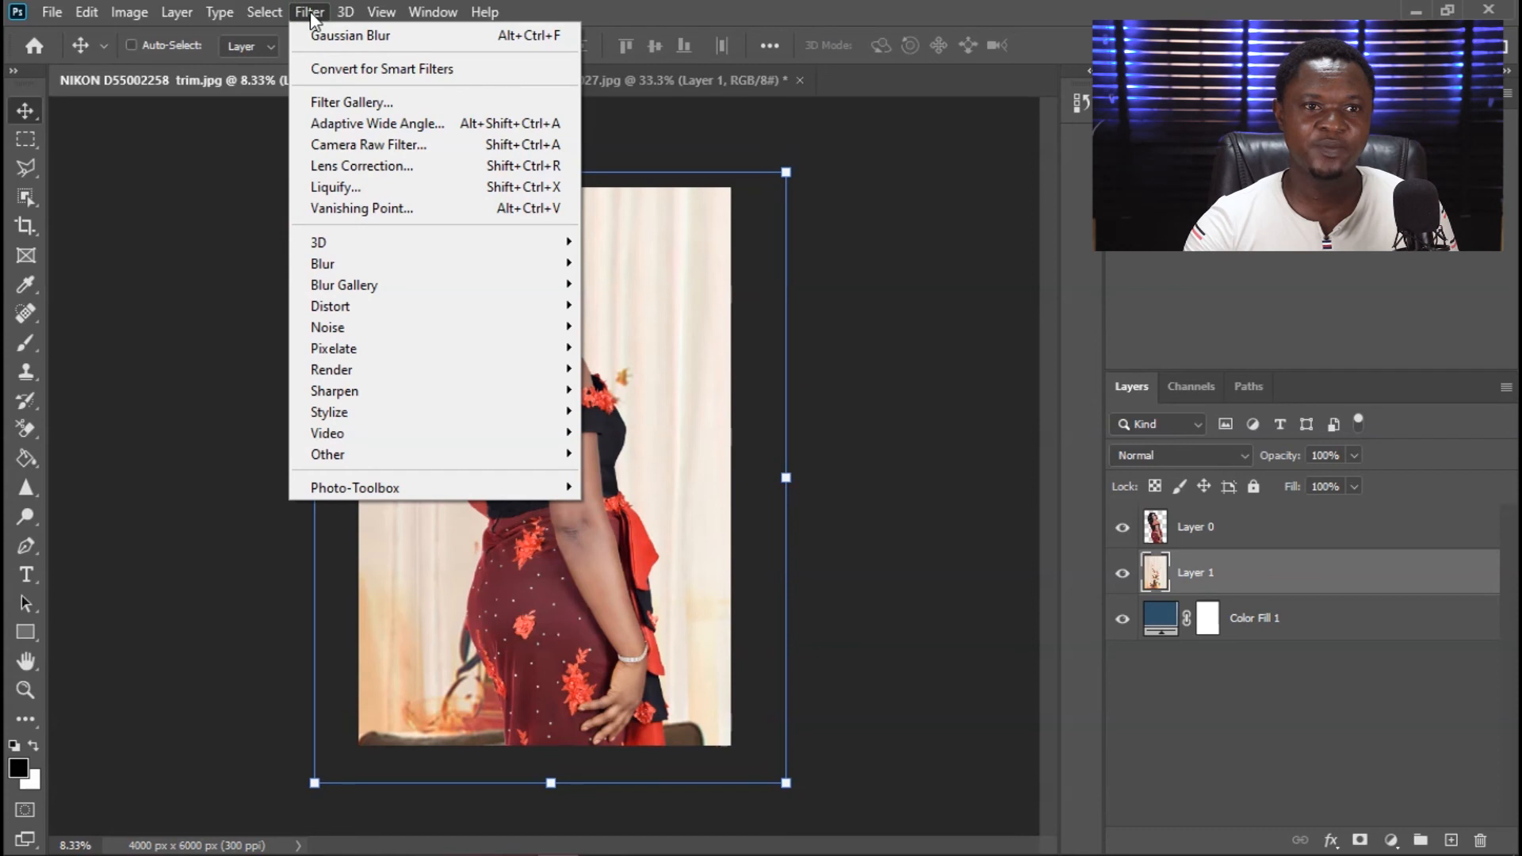
{"action": "mouse_move", "coordinate": [330, 263]}
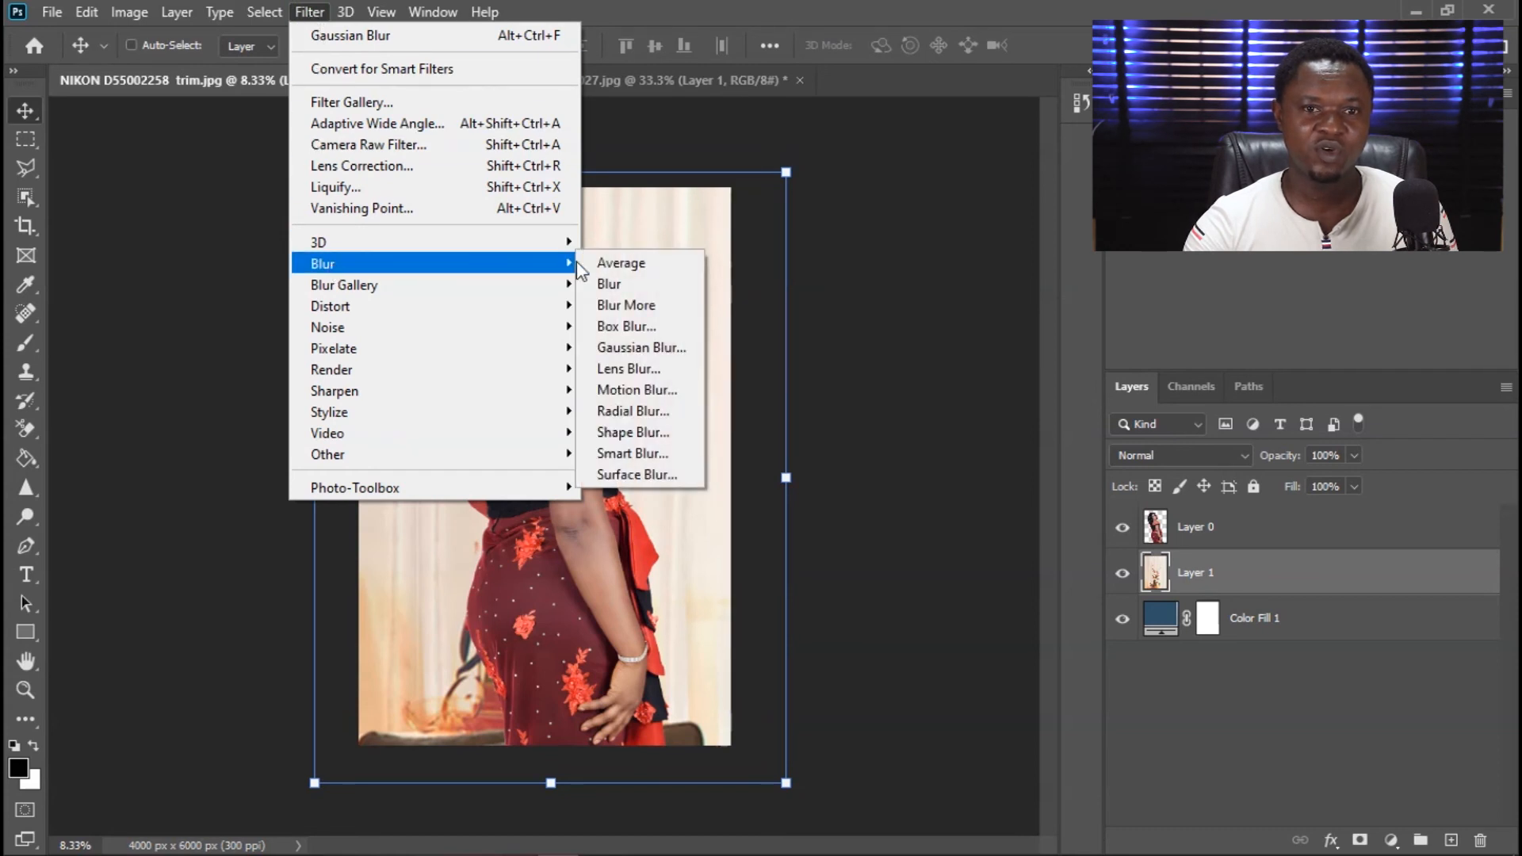
{"action": "left_click", "coordinate": [637, 349]}
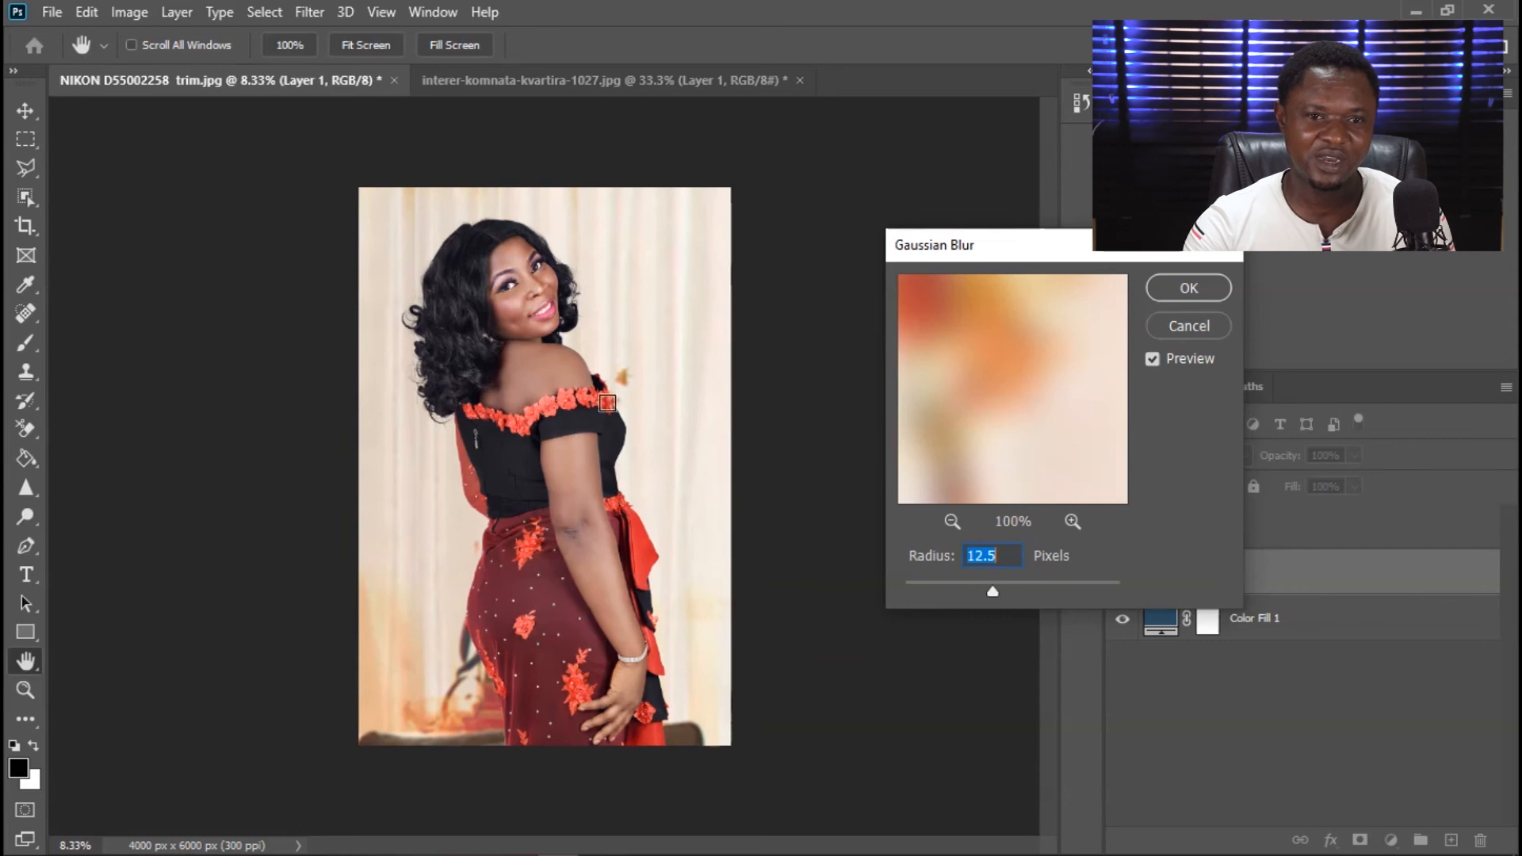
{"action": "left_click", "coordinate": [1185, 288]}
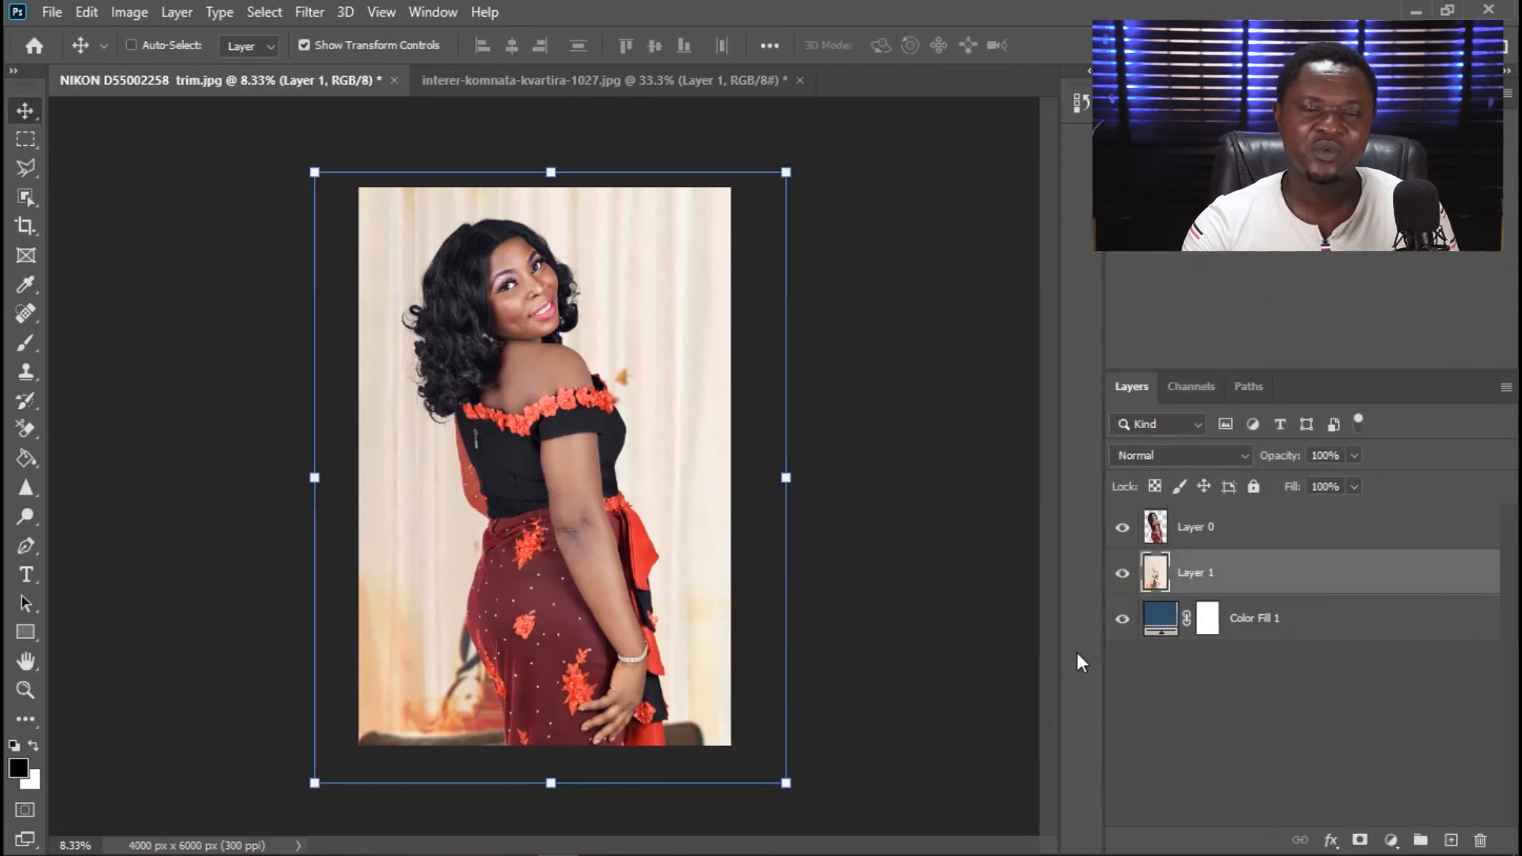
Examine the cut-out edges around the woman's hair, shoulder and dress against the blurred curtain background.
{"action": "key", "text": "ctrl+plus"}
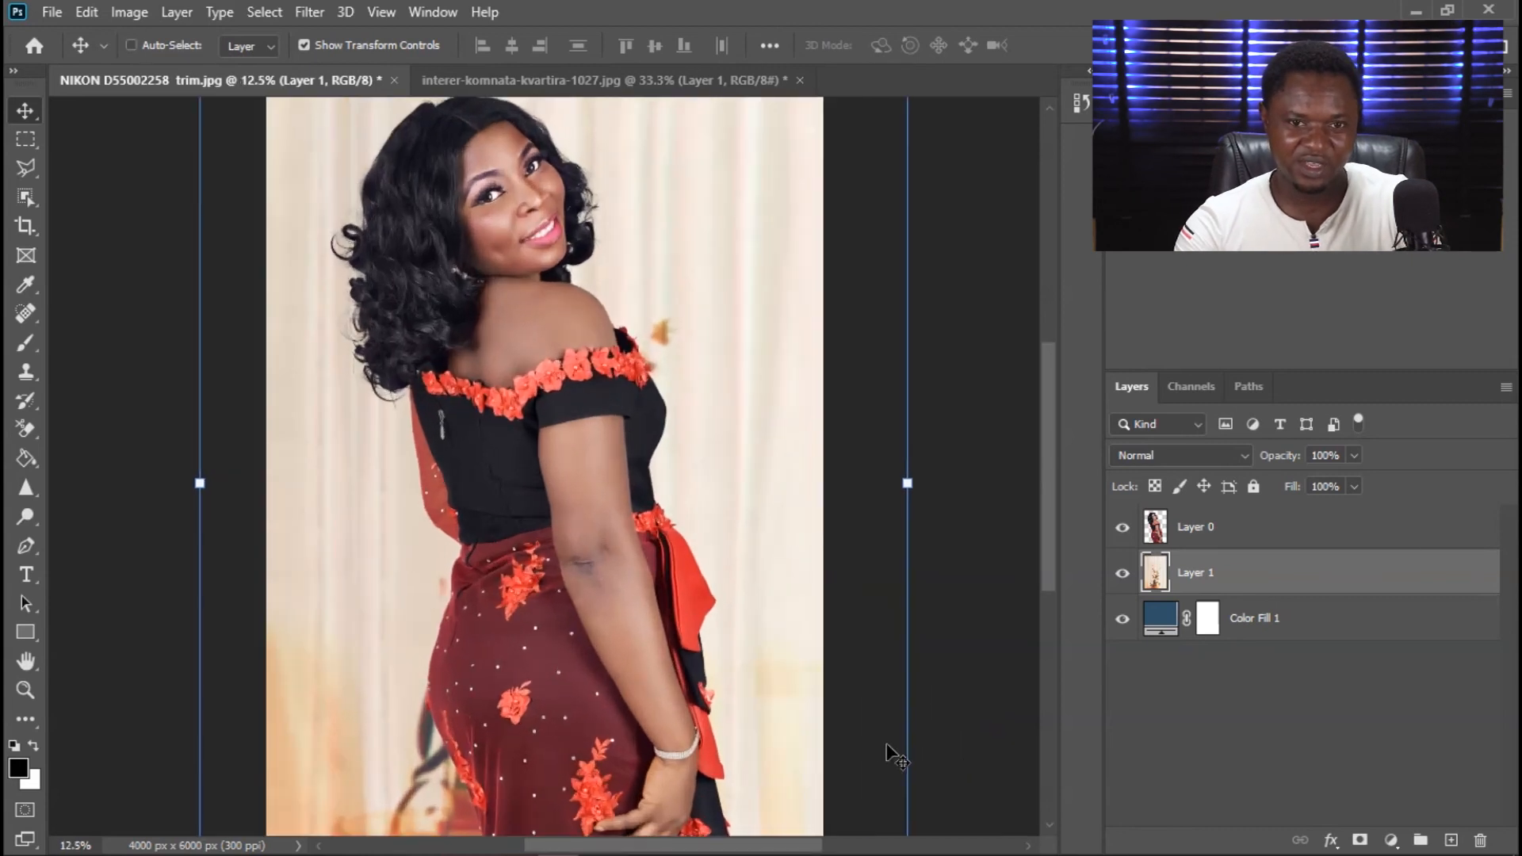
{"action": "left_click_drag", "start_coordinate": [610, 425], "coordinate": [600, 517]}
{"action": "key", "text": "ctrl+plus"}
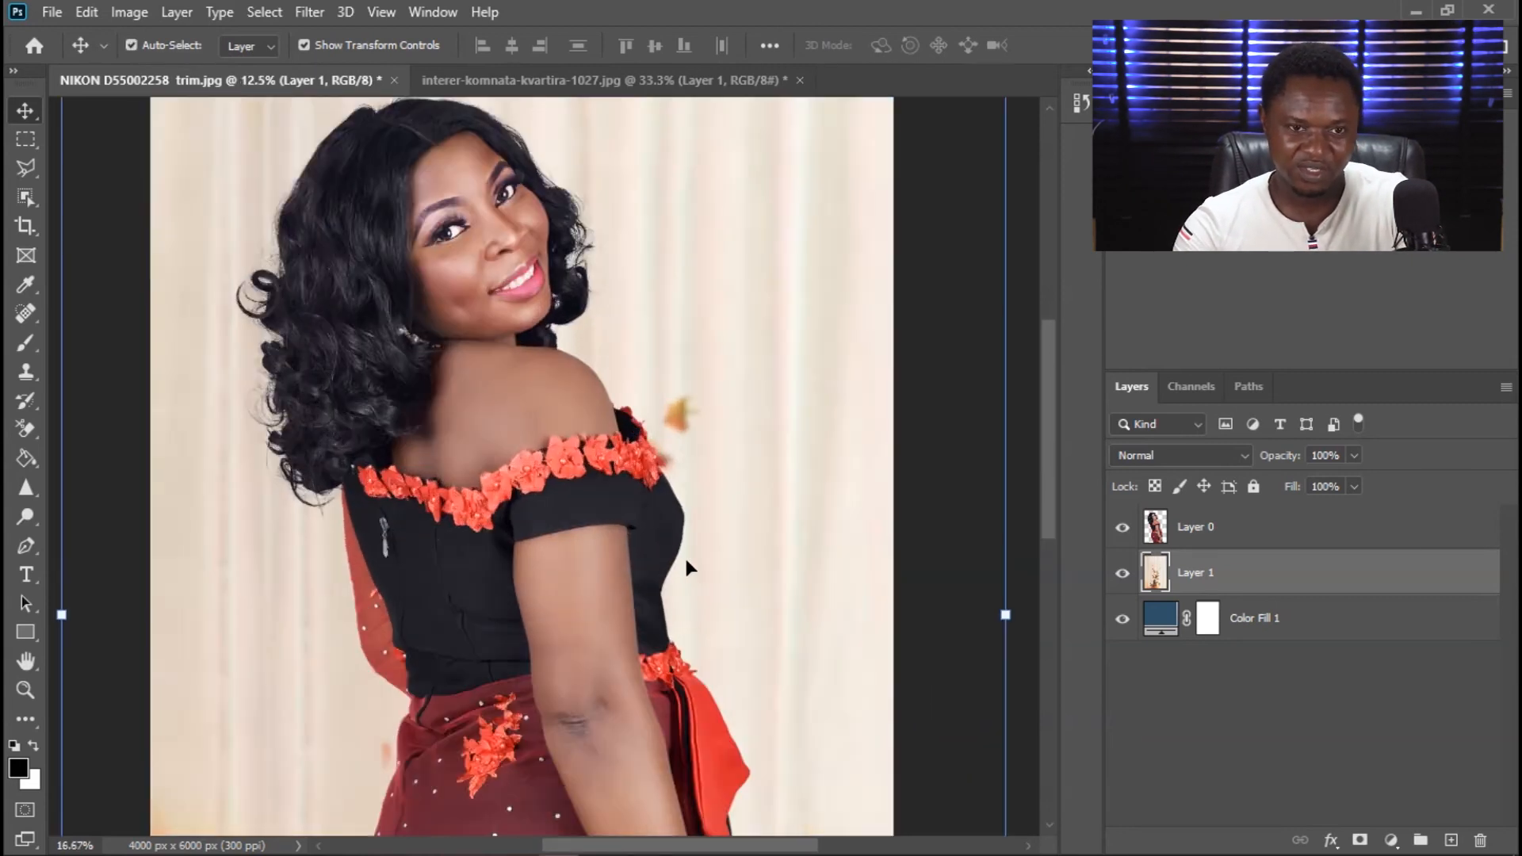
{"action": "key", "text": "ctrl+plus"}
{"action": "left_click_drag", "start_coordinate": [432, 370], "coordinate": [571, 401]}
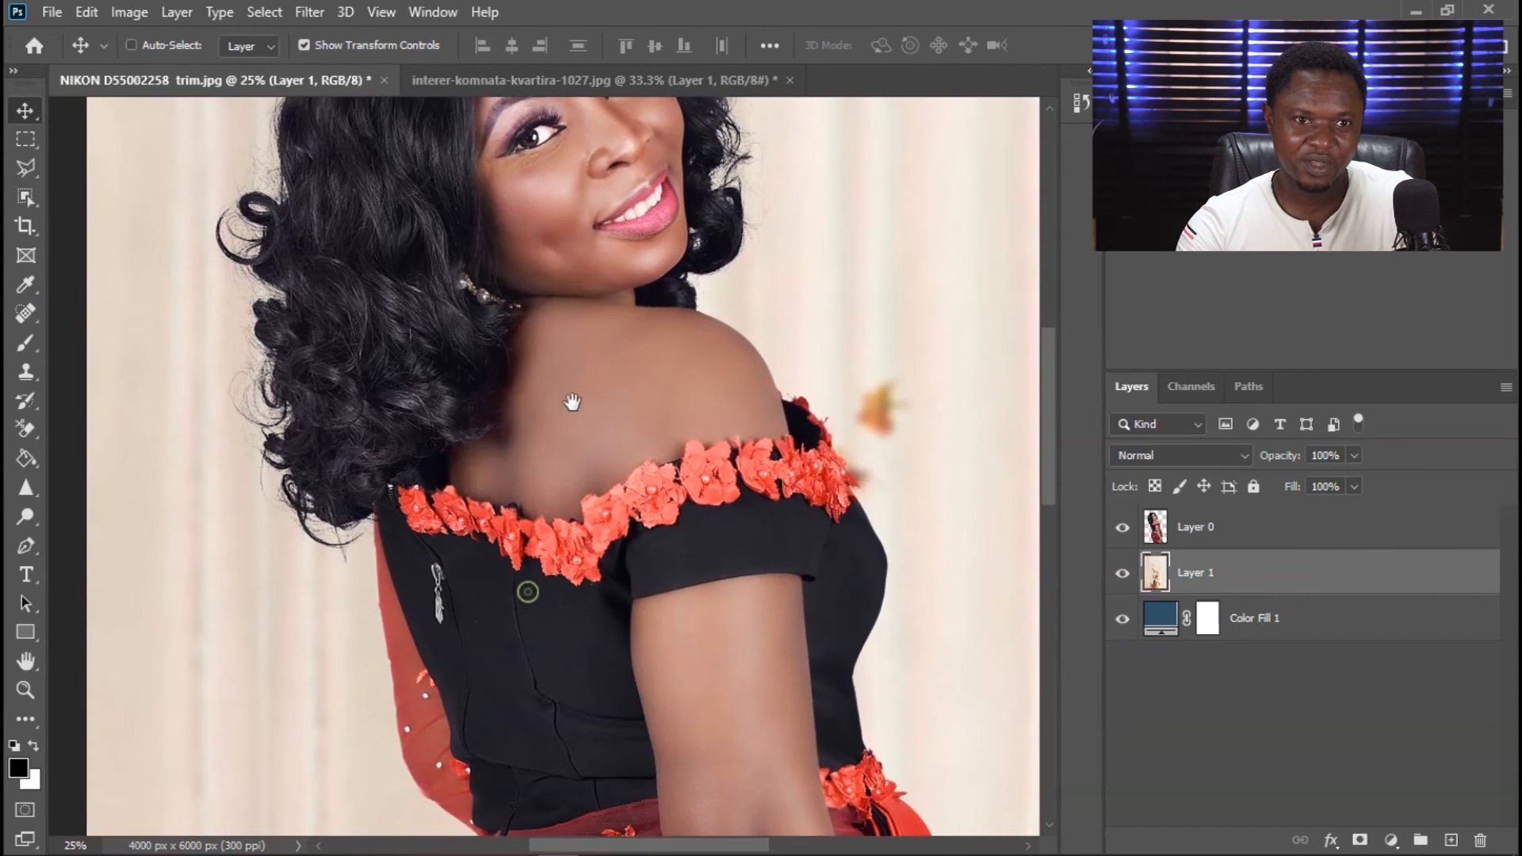
{"action": "key", "text": "ctrl+minus"}
{"action": "key", "text": "ctrl+minus"}
{"action": "key", "text": "ctrl+minus"}
{"action": "key", "text": "ctrl+minus"}
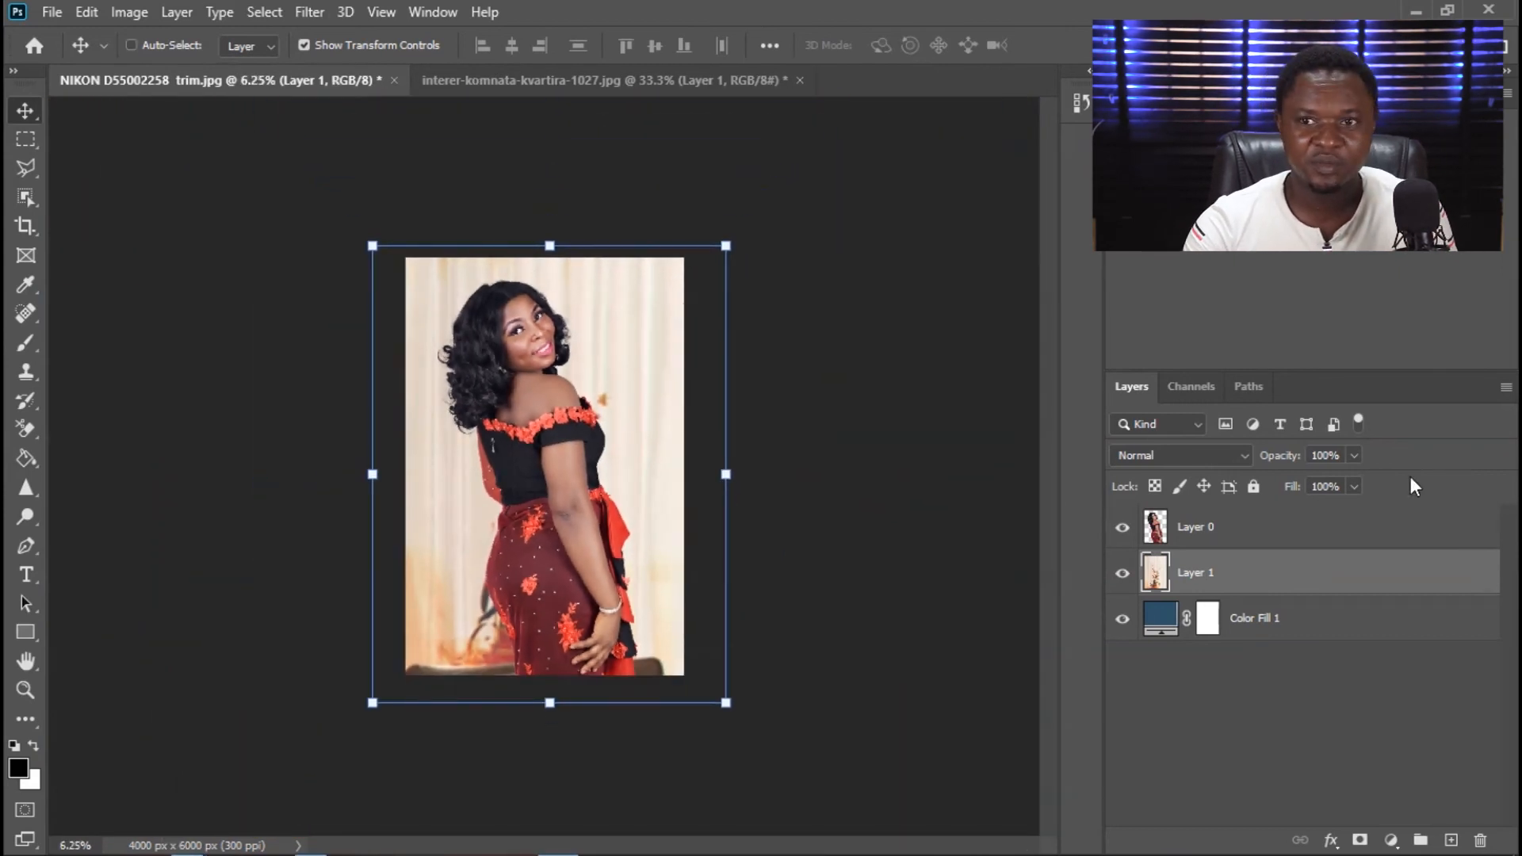
Find the bedroom picture Interior+Ruang+Tidur+2 in the HACK PICTURES folder and open it in Photoshop as a separate document.
{"action": "left_click", "coordinate": [1415, 11]}
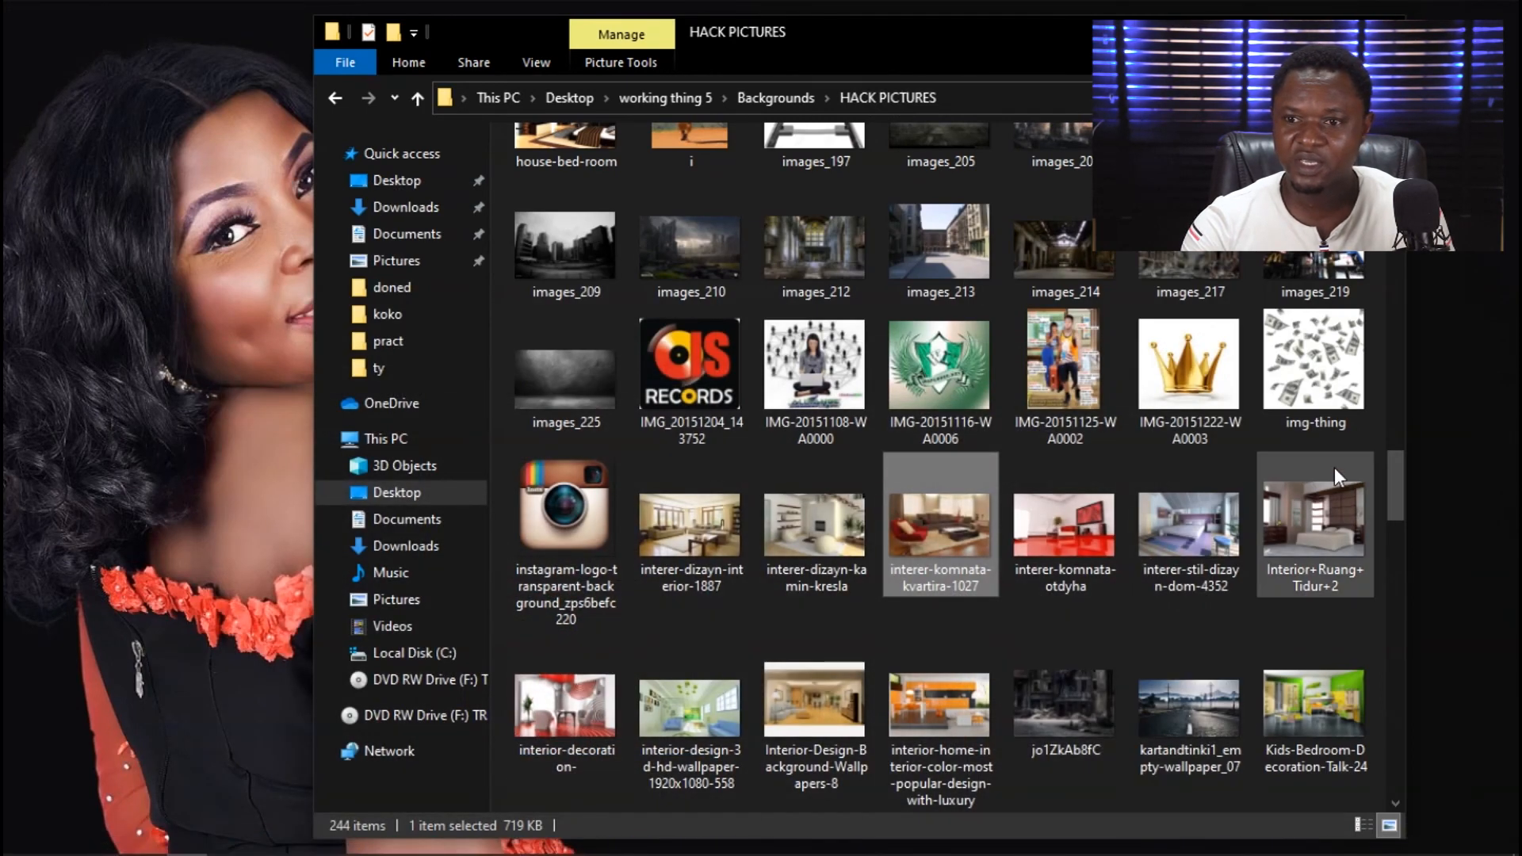
{"action": "left_click", "coordinate": [1306, 502]}
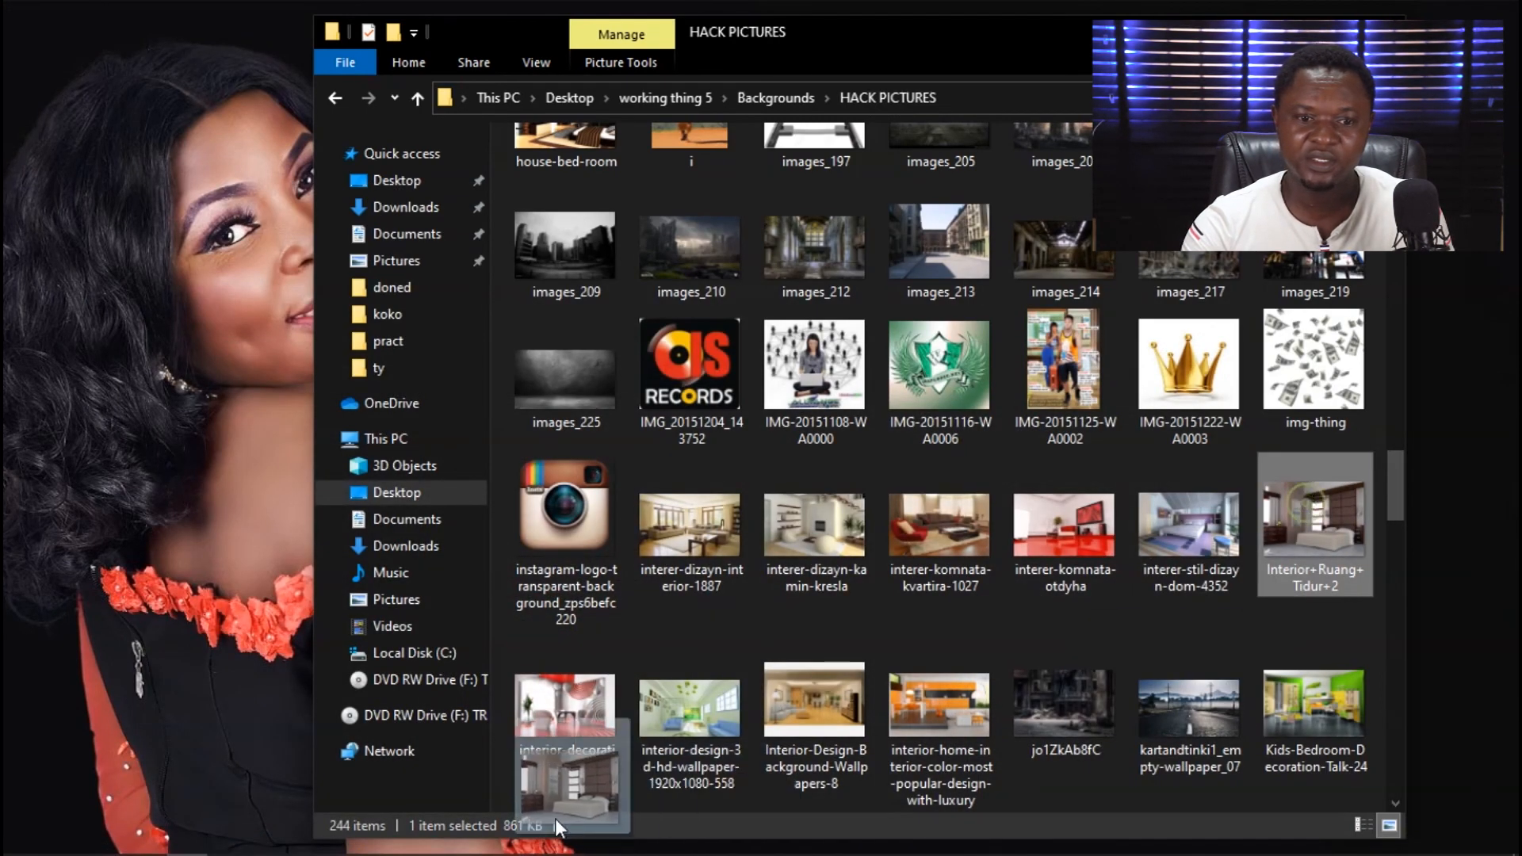
{"action": "scroll", "coordinate": [555, 819], "scroll_direction": "down", "scroll_amount": 1}
{"action": "scroll", "coordinate": [519, 840], "scroll_direction": "down", "scroll_amount": 1}
{"action": "left_click", "coordinate": [558, 841]}
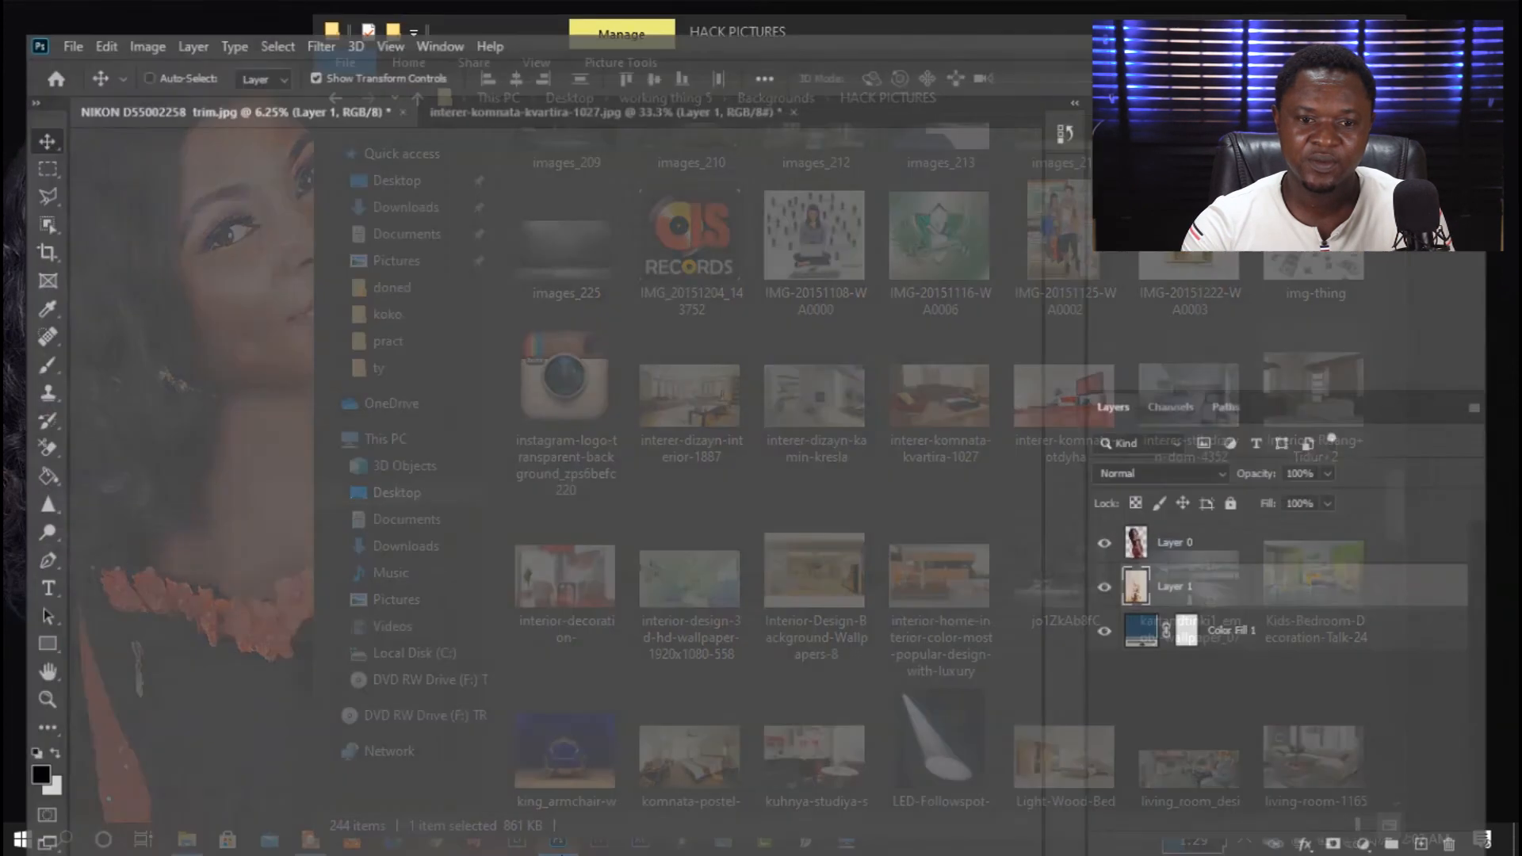
{"action": "left_click_drag", "start_coordinate": [745, 103], "coordinate": [748, 25]}
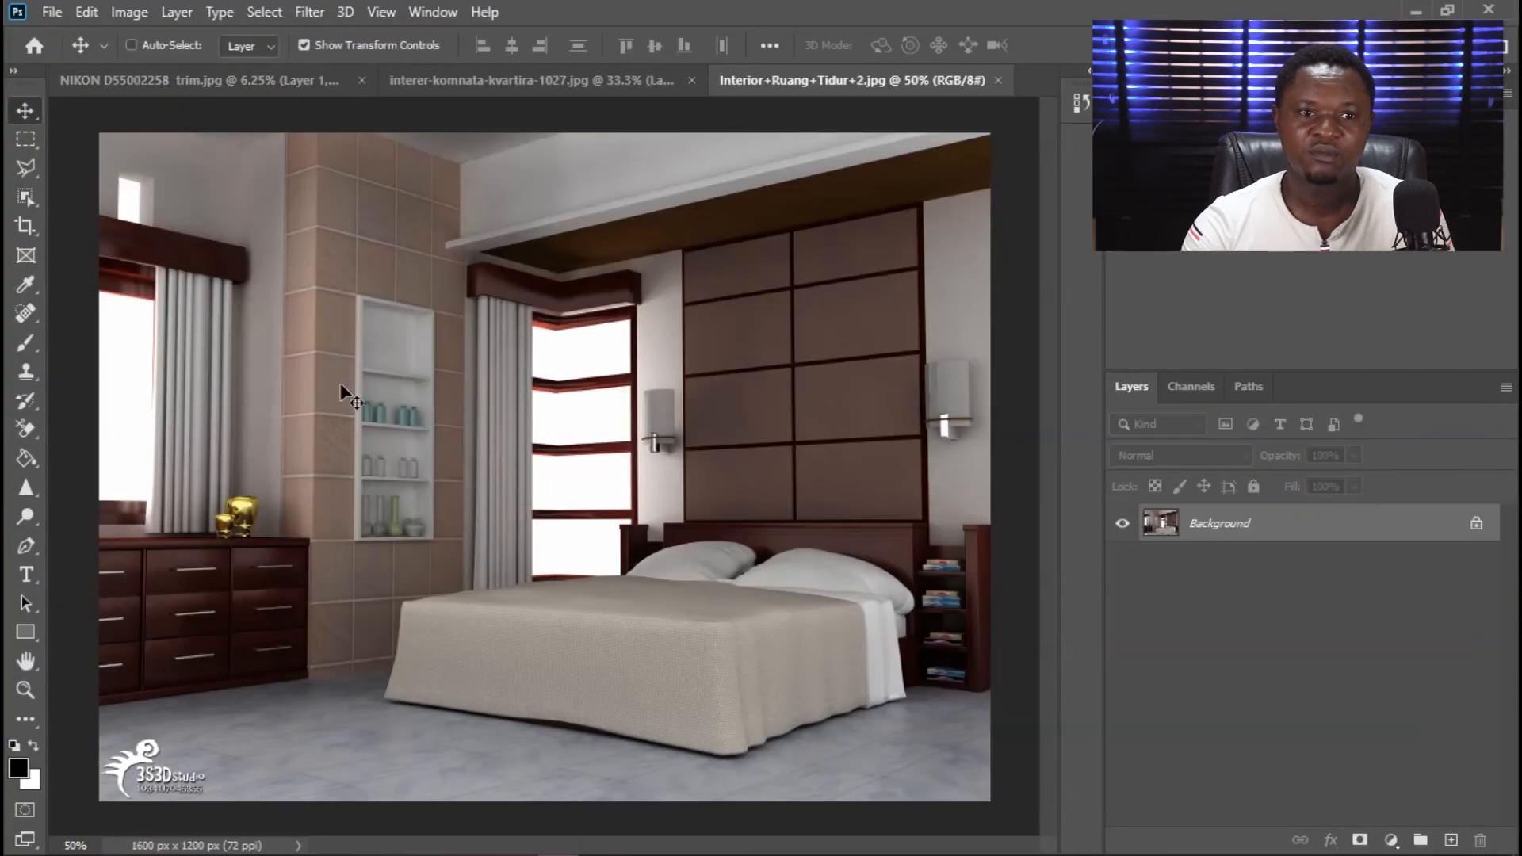
Select a rectangular area around the wall shelf and the grey curtain beside it, and copy it to a new layer.
{"action": "left_click", "coordinate": [25, 141]}
{"action": "left_click_drag", "start_coordinate": [314, 272], "coordinate": [524, 598]}
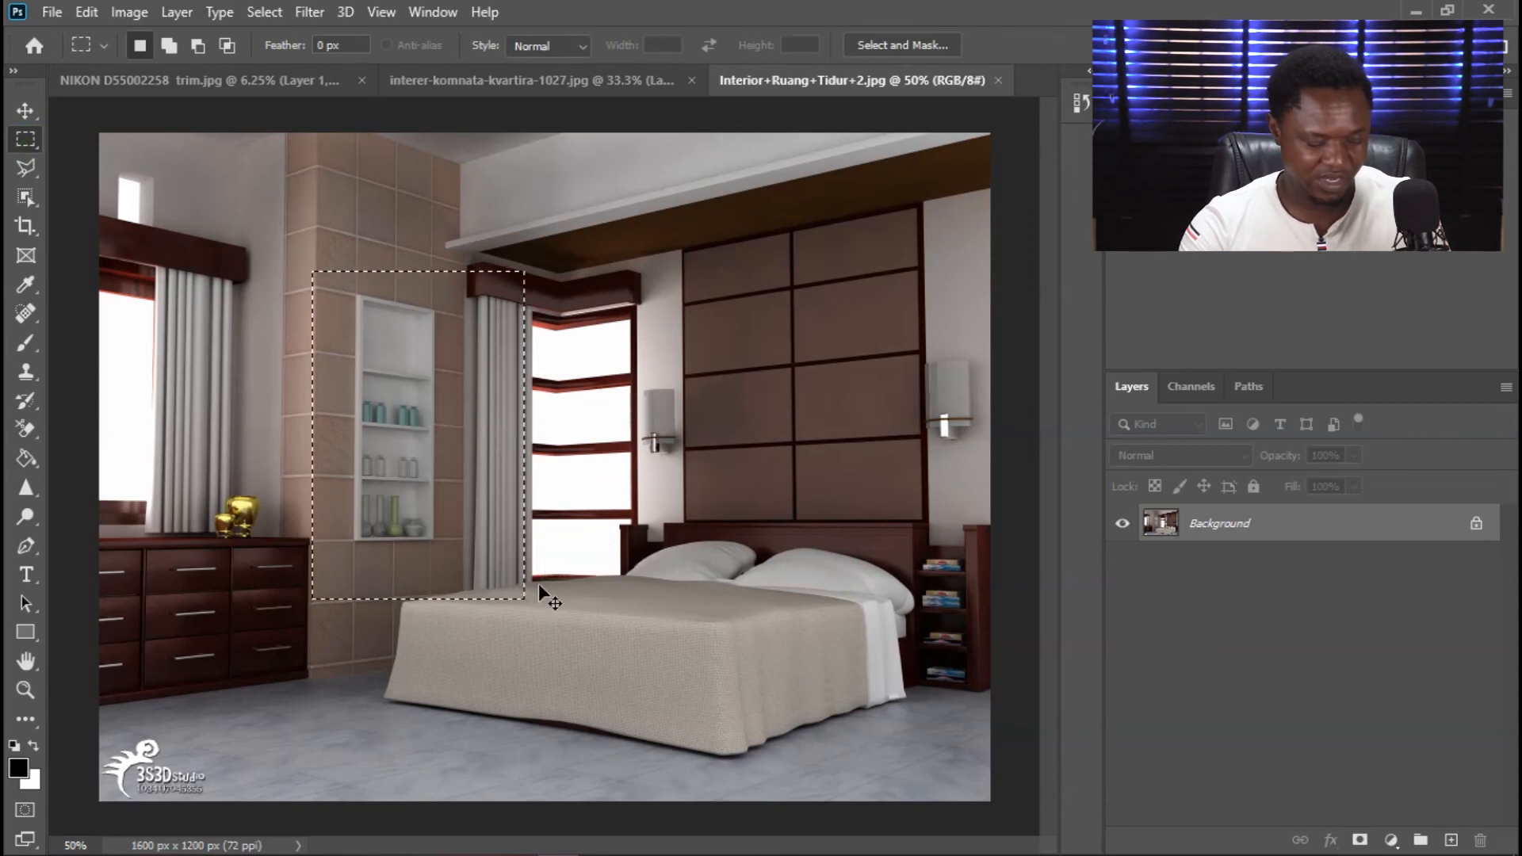
{"action": "key", "text": "ctrl+j"}
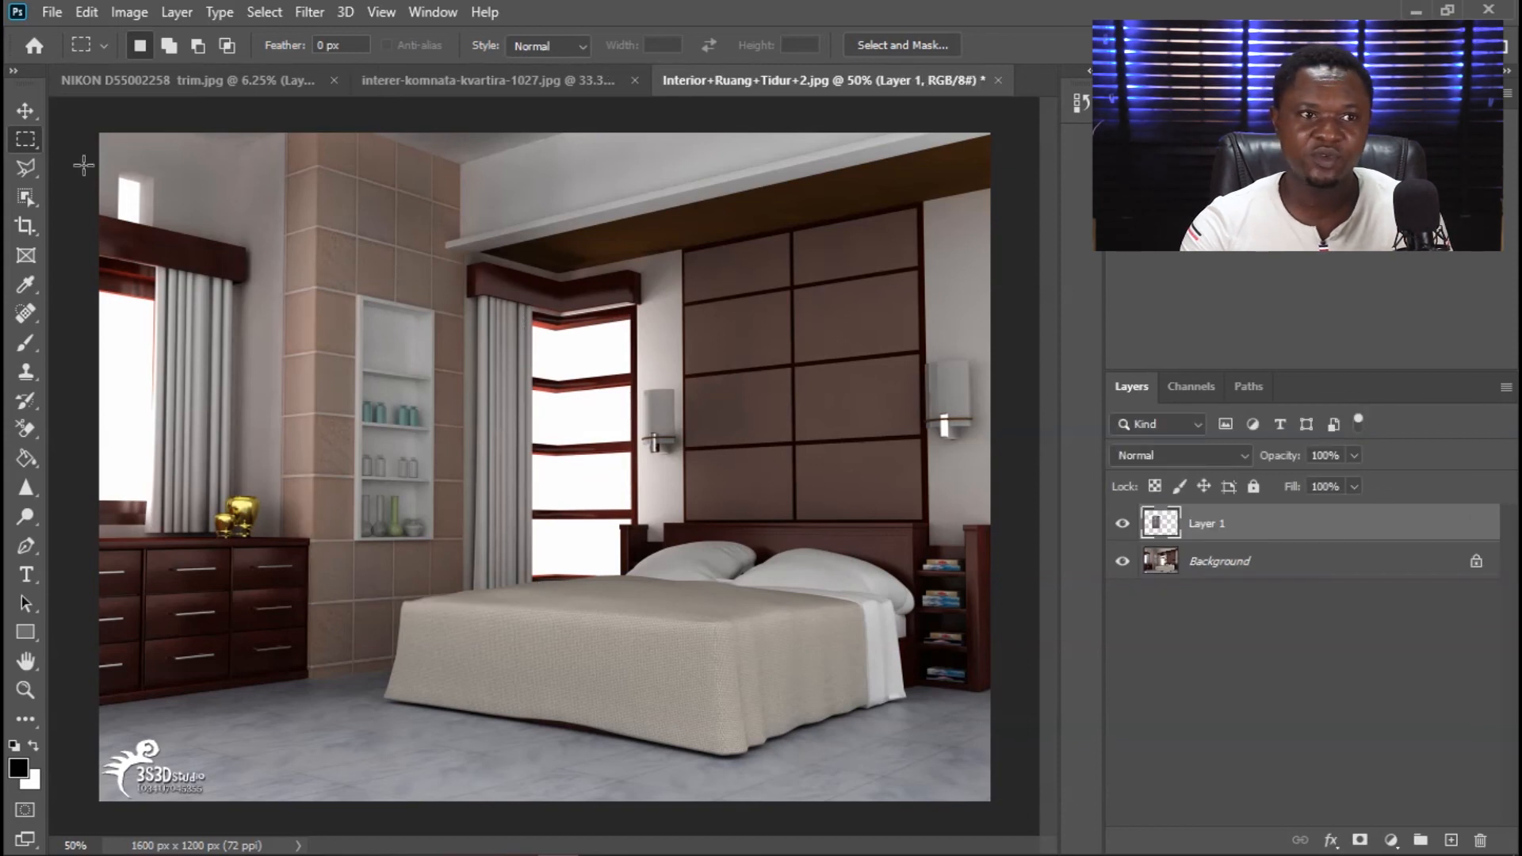
Bring the copied shelf-and-curtain layer into the portrait document and enlarge it to cover the canvas behind the woman.
{"action": "left_click", "coordinate": [24, 109]}
{"action": "left_click_drag", "start_coordinate": [400, 373], "coordinate": [744, 203]}
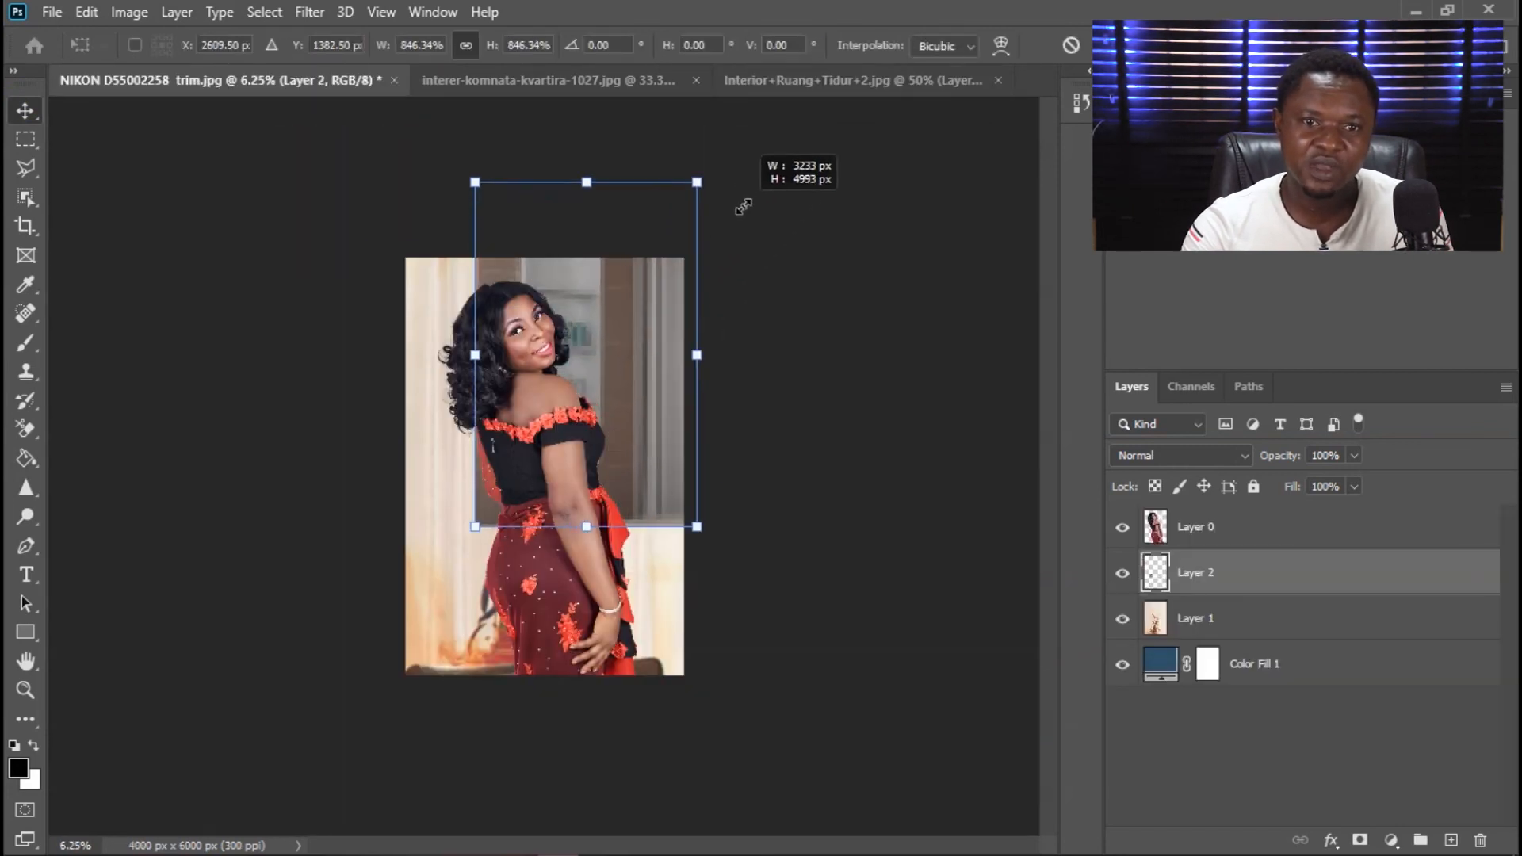
{"action": "left_click_drag", "start_coordinate": [464, 522], "coordinate": [336, 719]}
{"action": "key", "text": "Return"}
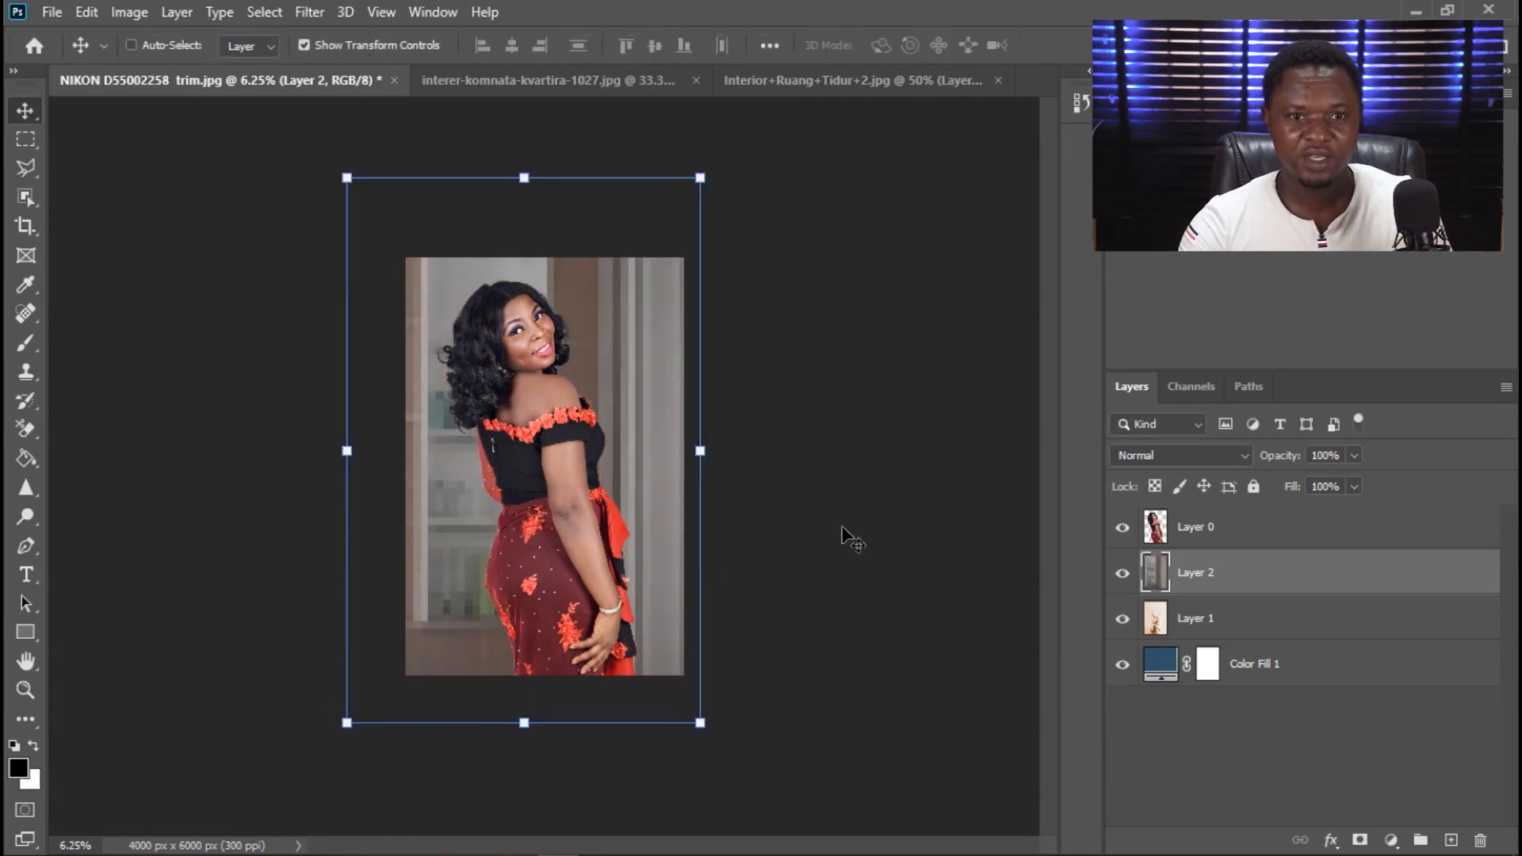
Apply a Gaussian Blur with a radius of 12.5 pixels to the shelf-and-curtain background layer.
{"action": "key", "text": "ctrl+plus"}
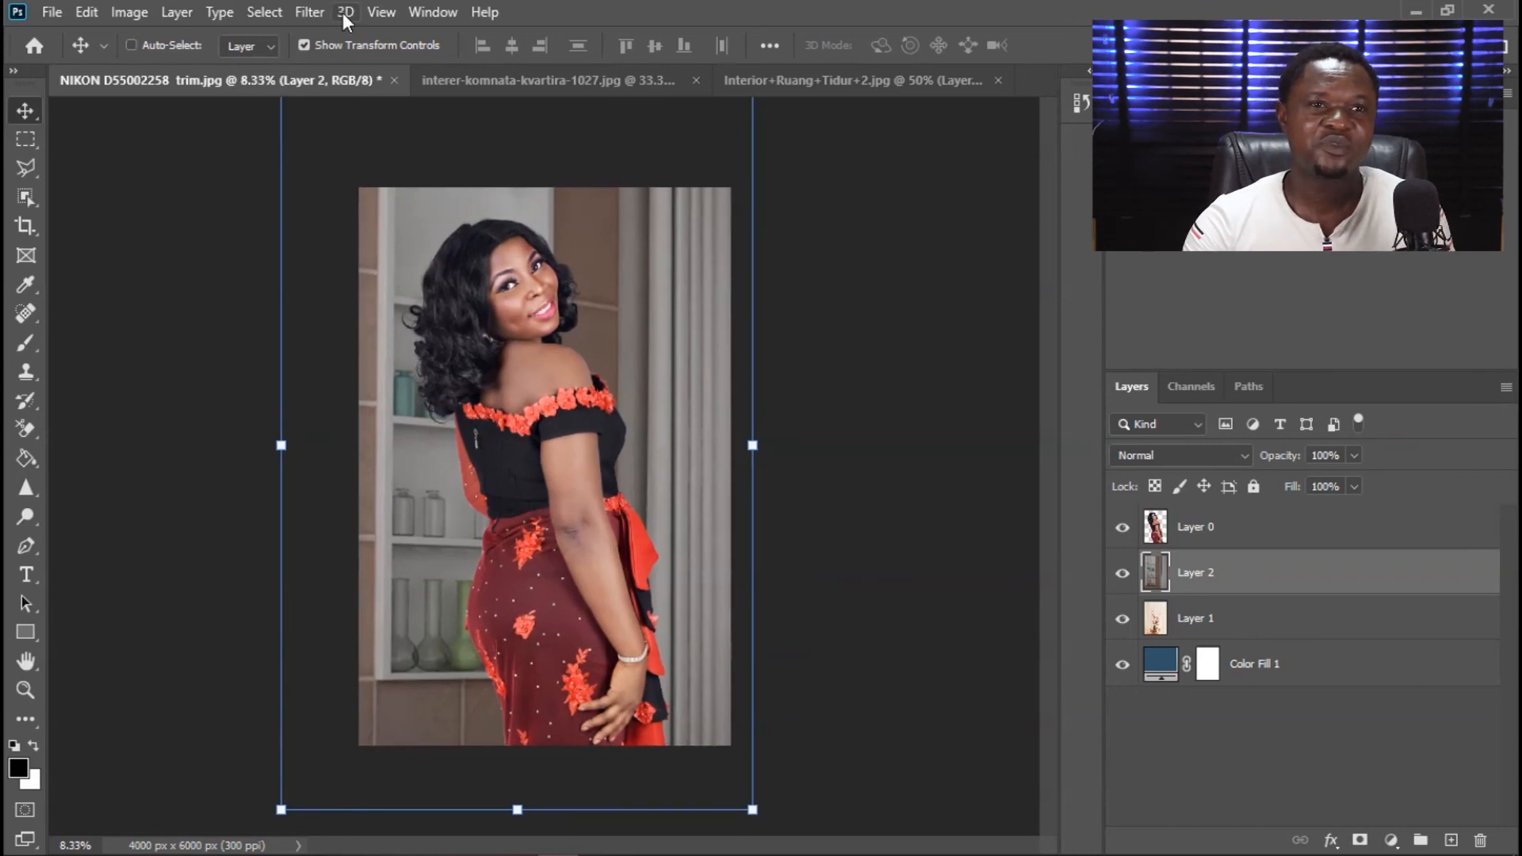
{"action": "left_click", "coordinate": [309, 12]}
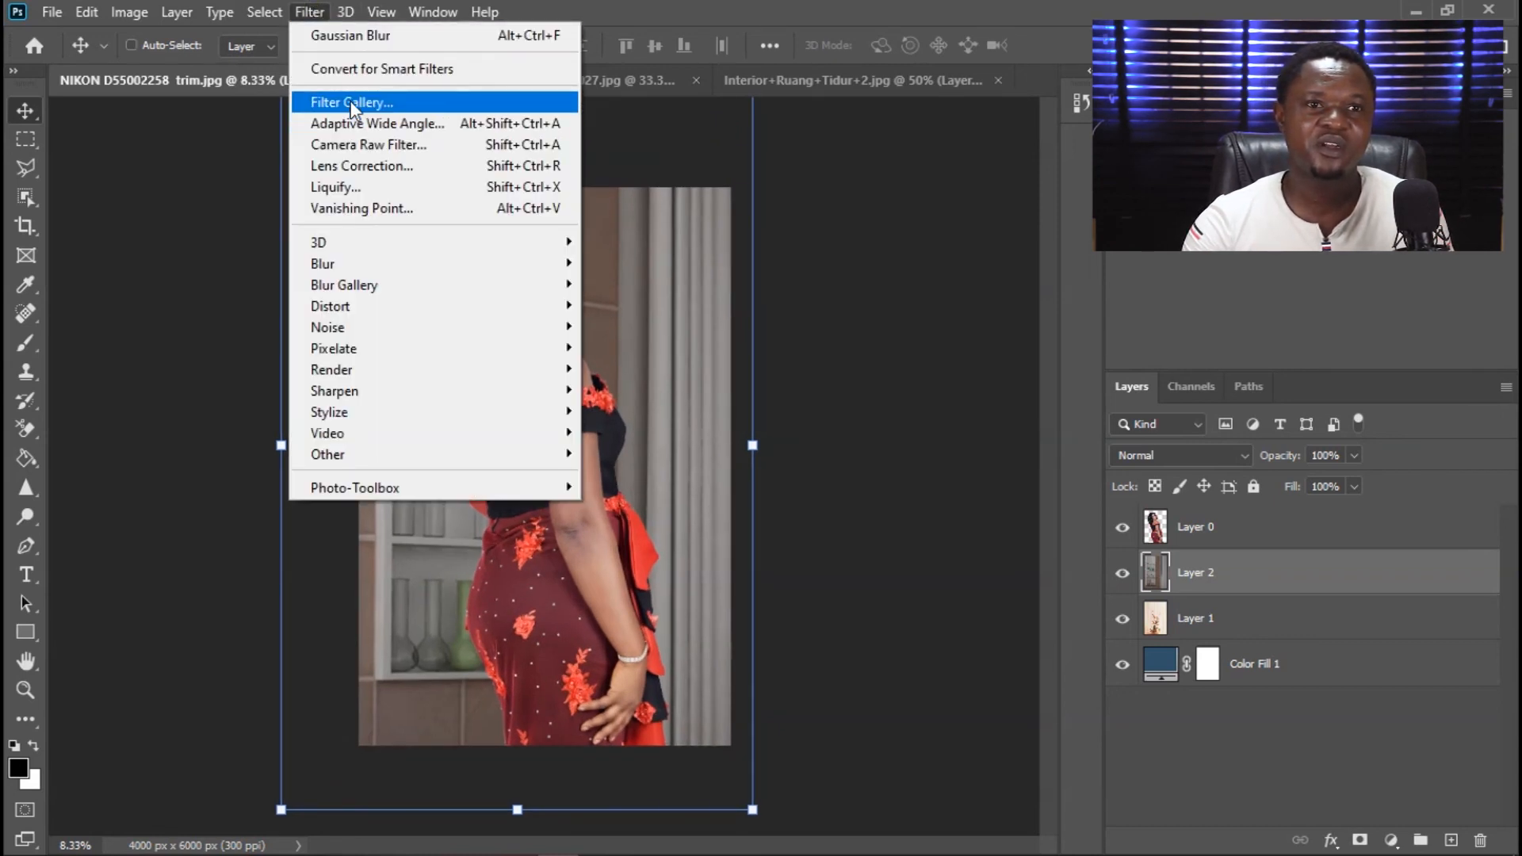
{"action": "mouse_move", "coordinate": [543, 266]}
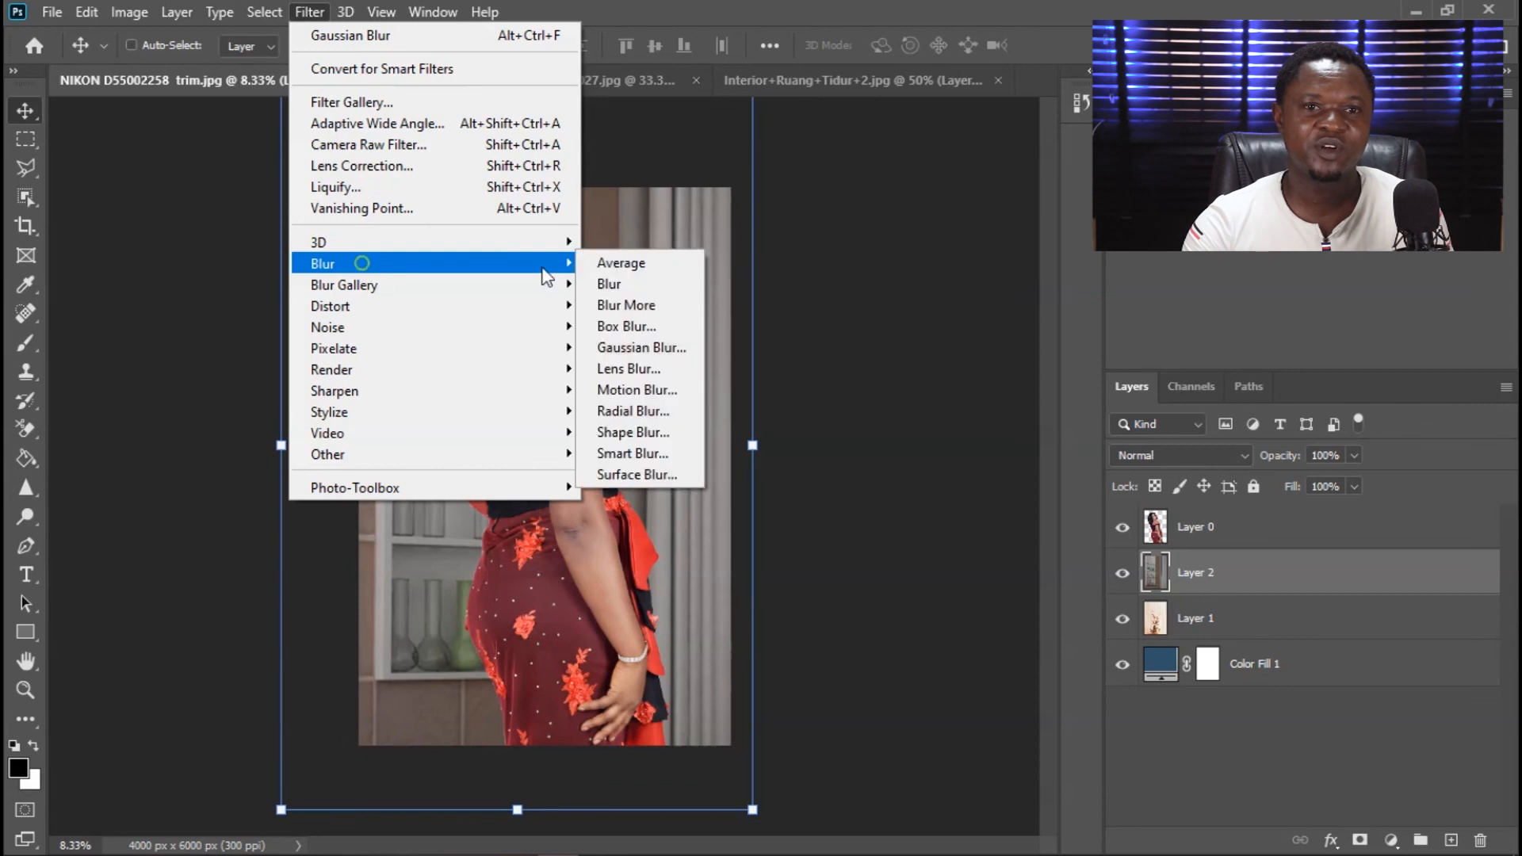
{"action": "left_click", "coordinate": [640, 351]}
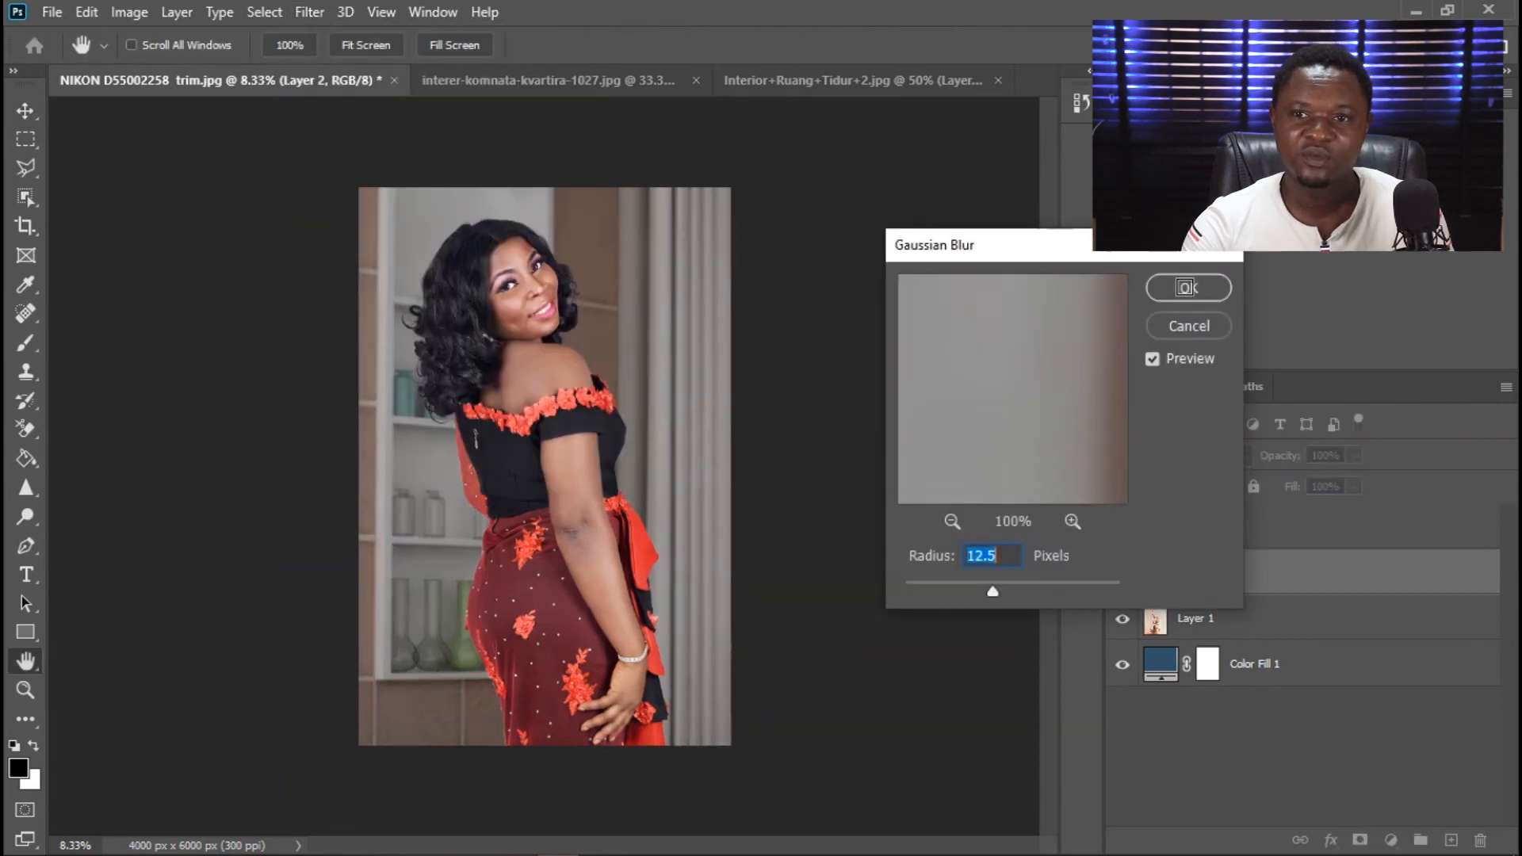
{"action": "left_click_drag", "start_coordinate": [1151, 266], "coordinate": [1205, 277]}
{"action": "left_click", "coordinate": [1233, 288]}
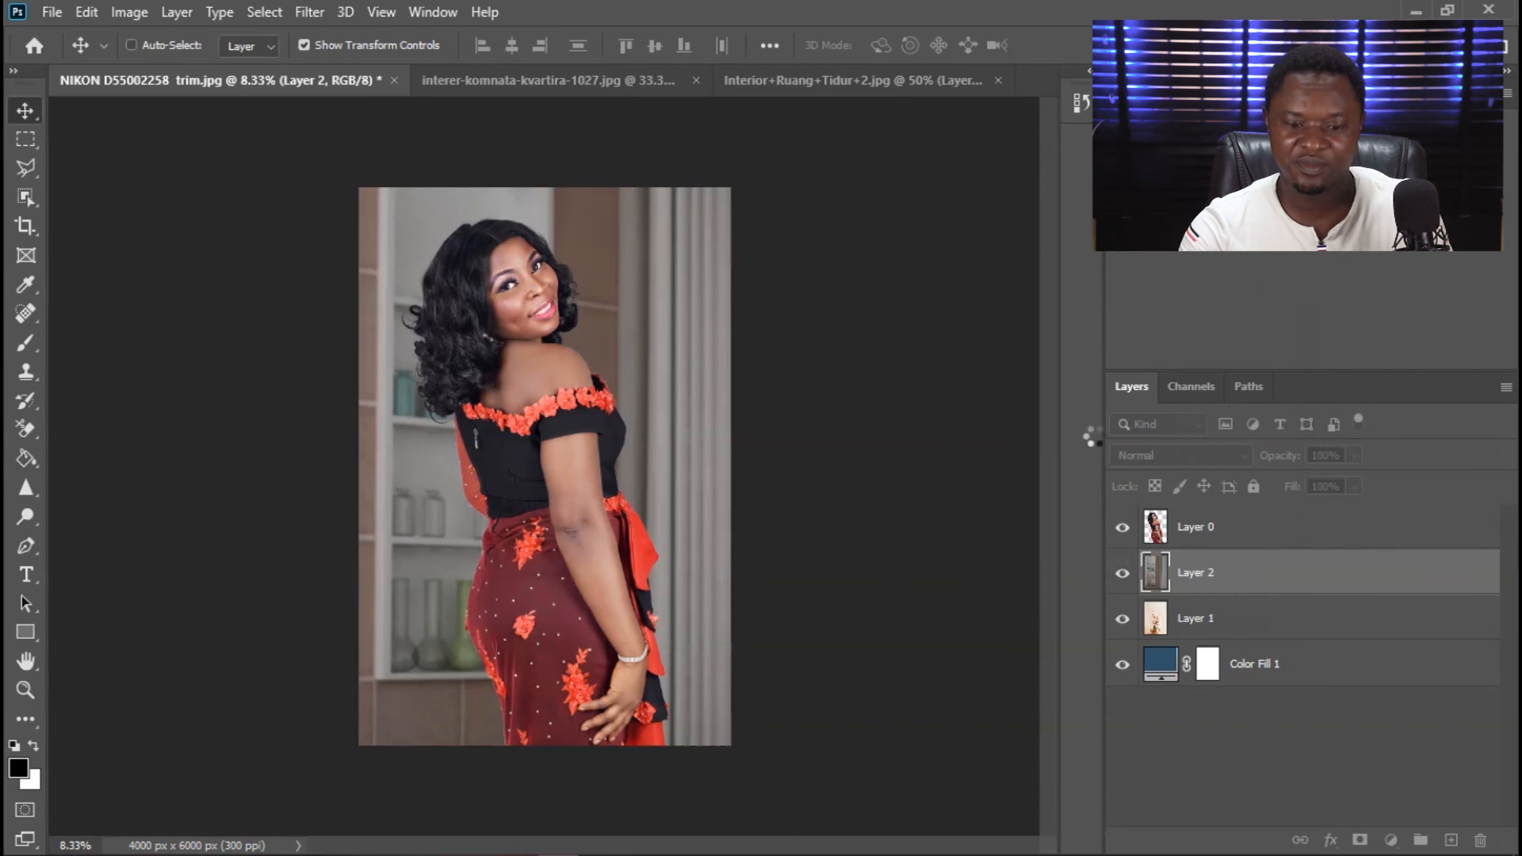
Compare the woman's cut-out edges over the two room backgrounds by toggling the visibility of Layer 2.
{"action": "key", "text": "ctrl+plus"}
{"action": "key", "text": "ctrl+plus"}
{"action": "key", "text": "ctrl+plus"}
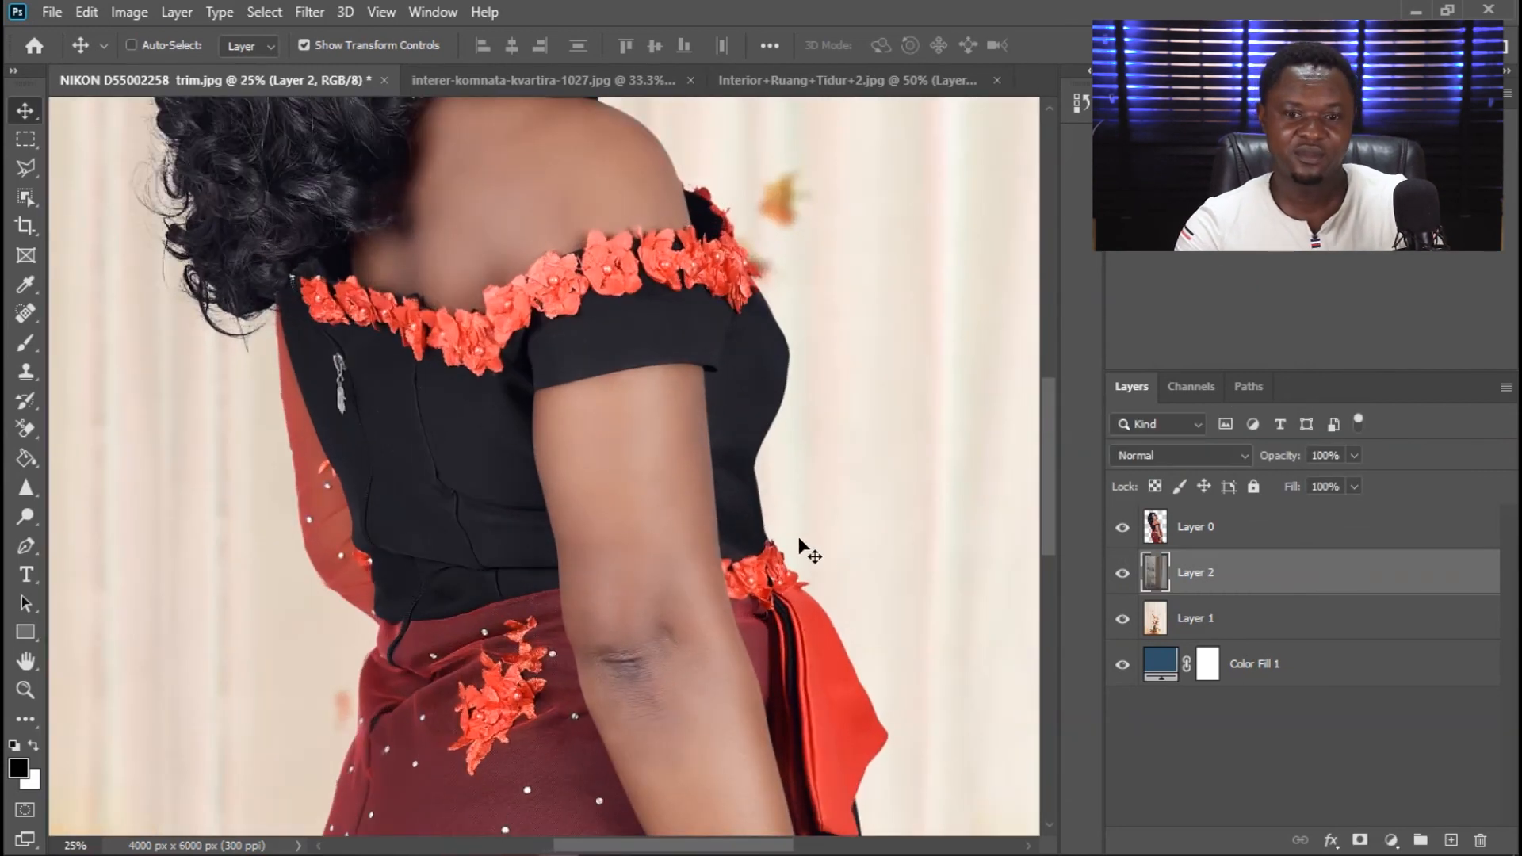
{"action": "left_click", "coordinate": [1123, 570]}
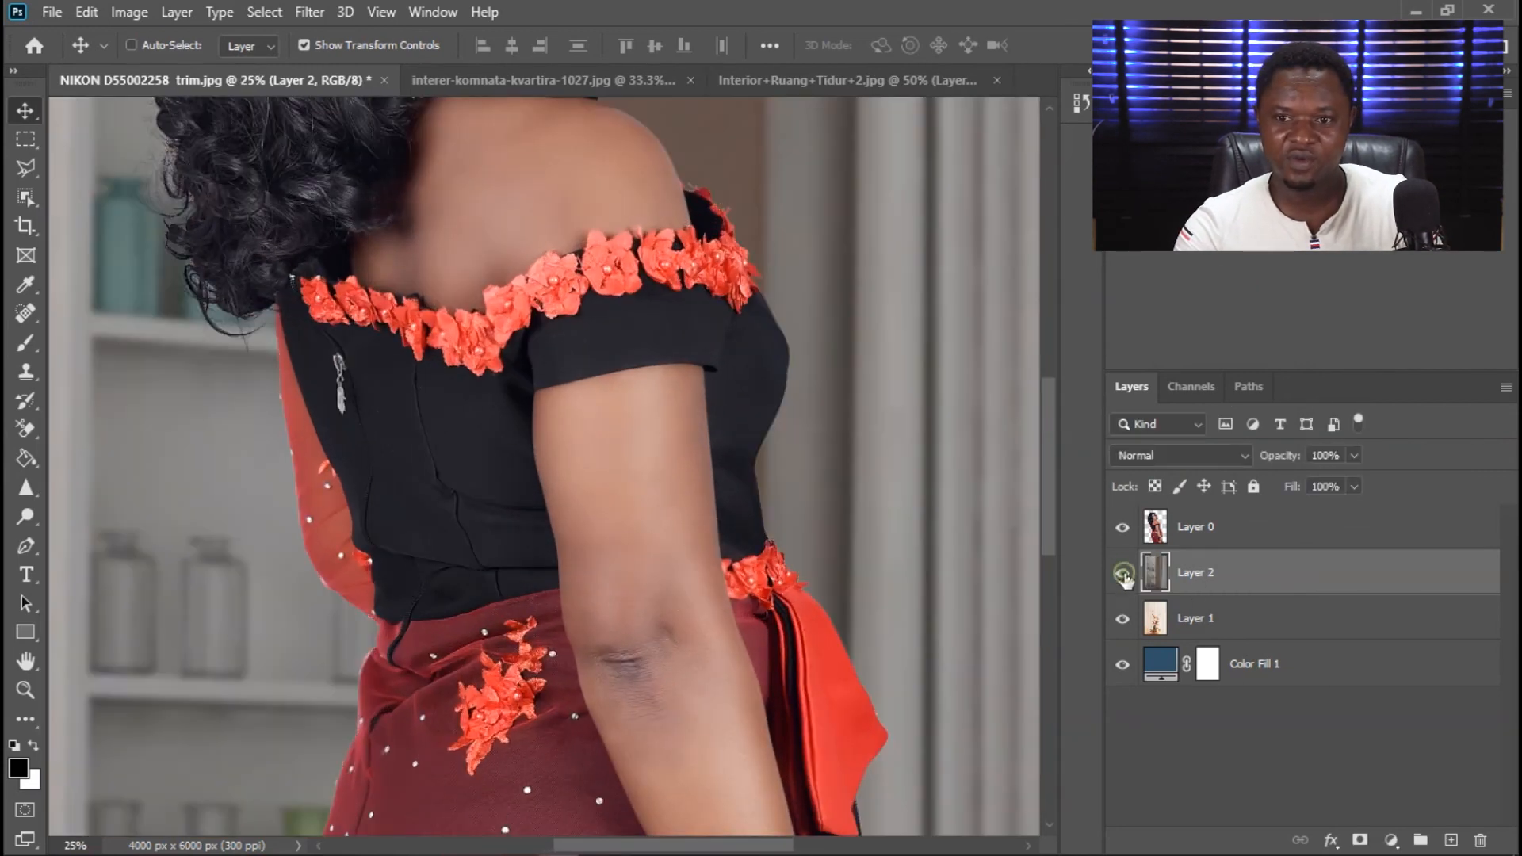
{"action": "key", "text": "ctrl+minus"}
{"action": "key", "text": "ctrl+minus"}
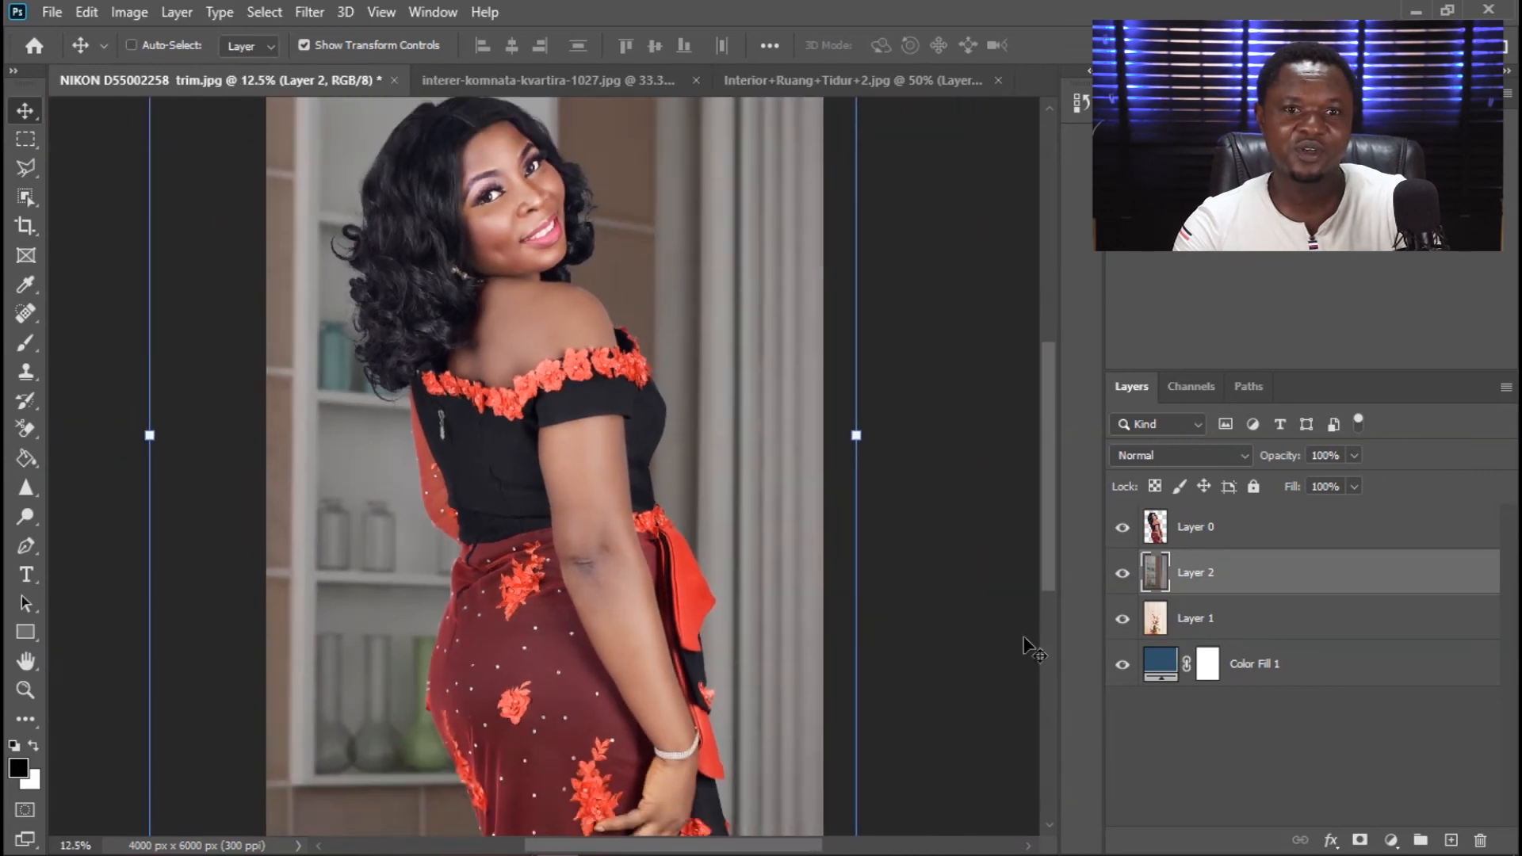
{"action": "left_click_drag", "start_coordinate": [692, 598], "coordinate": [623, 549]}
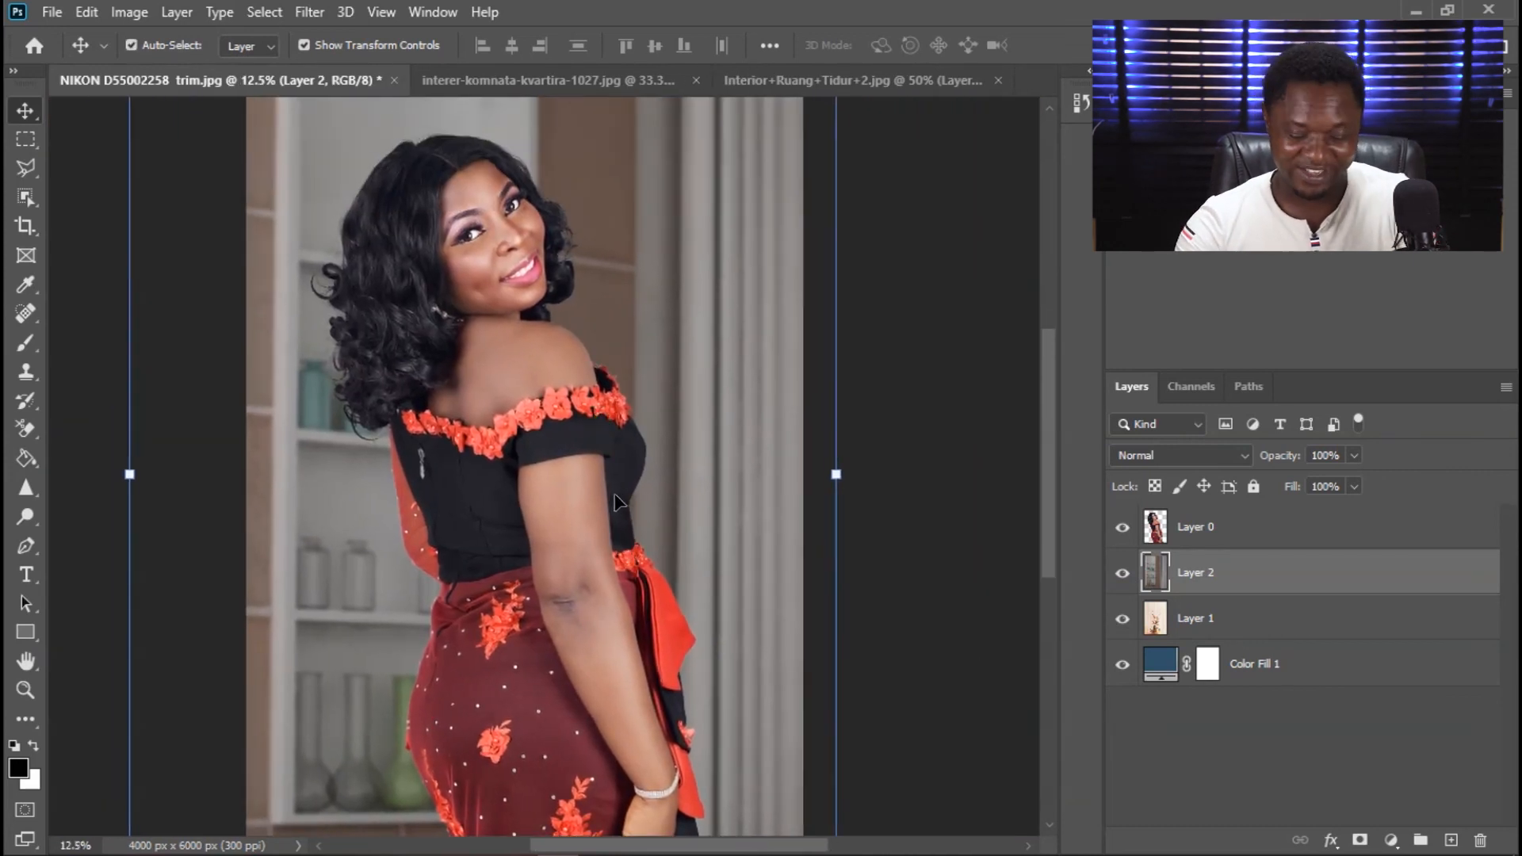
{"action": "key", "text": "ctrl+minus"}
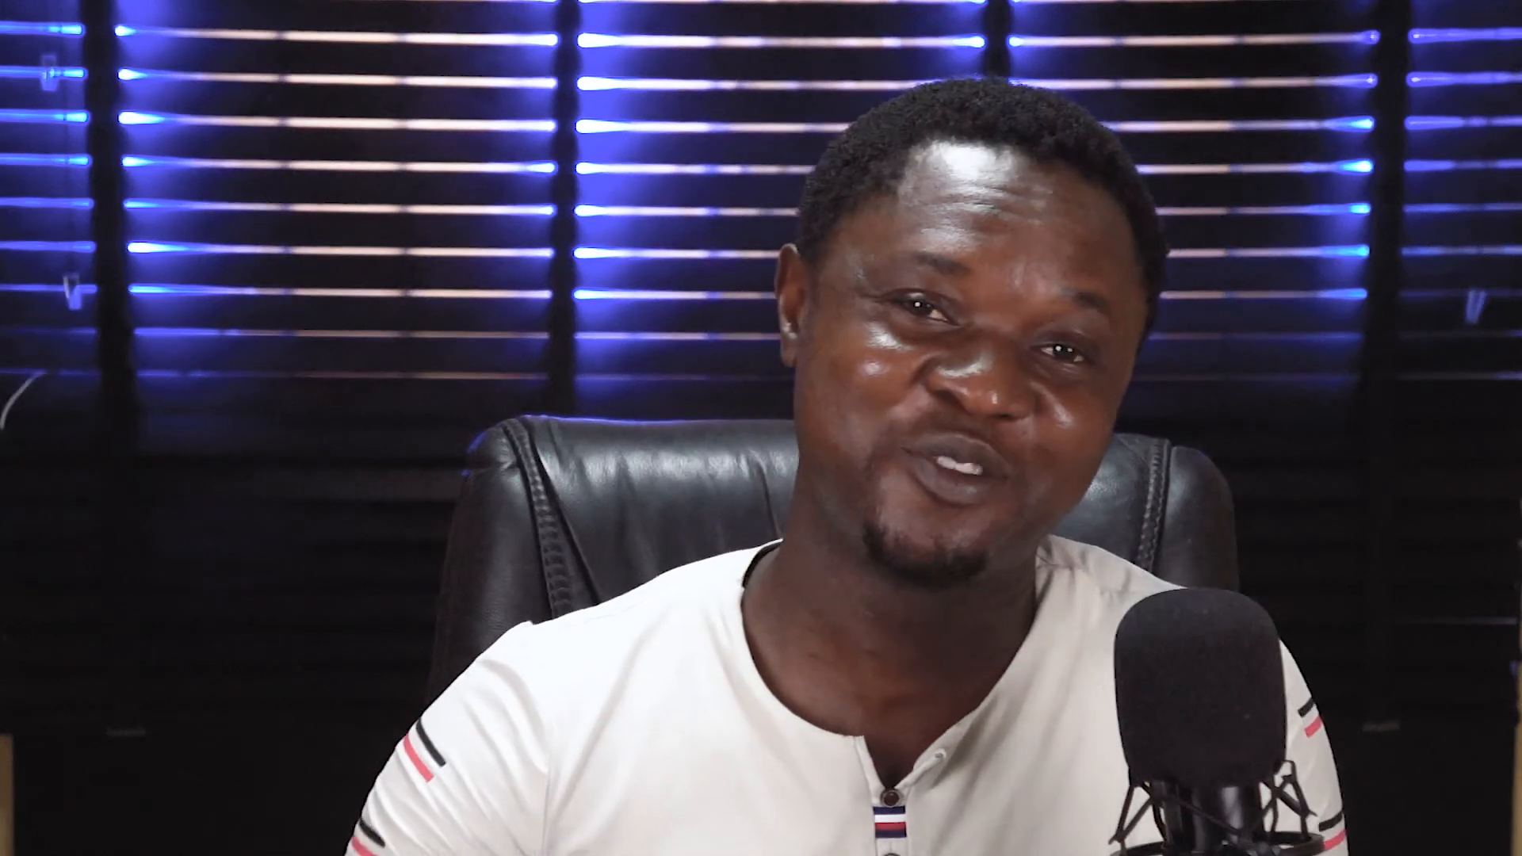